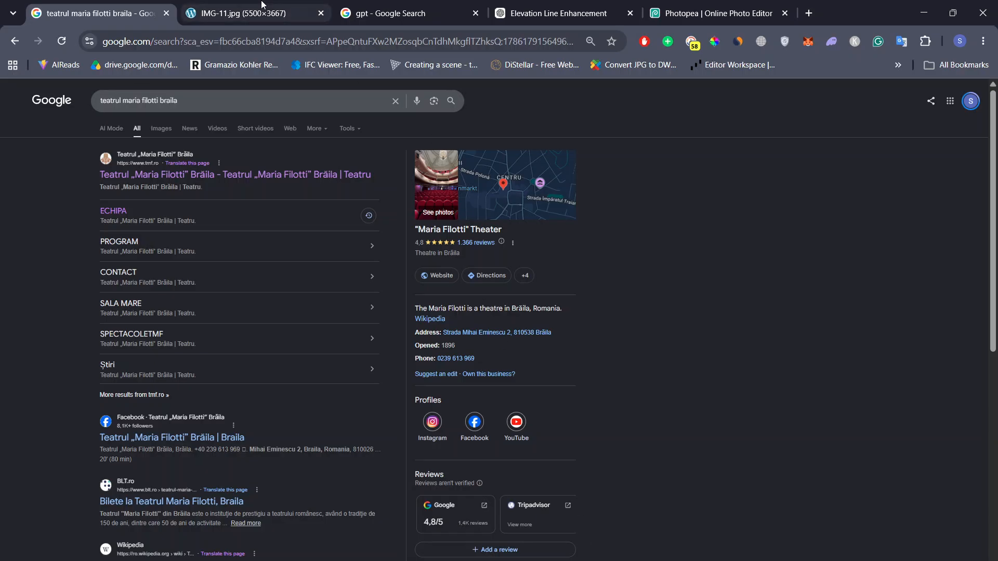
# Step: Review the theatre source photo IMG-11.jpg and the line-based elevations generated from it in the ChatGPT conversation
pyautogui.click(279, 7)
pyautogui.keyDown('ctrl'); pyautogui.scroll(-3, 577, 300); pyautogui.keyUp('ctrl')
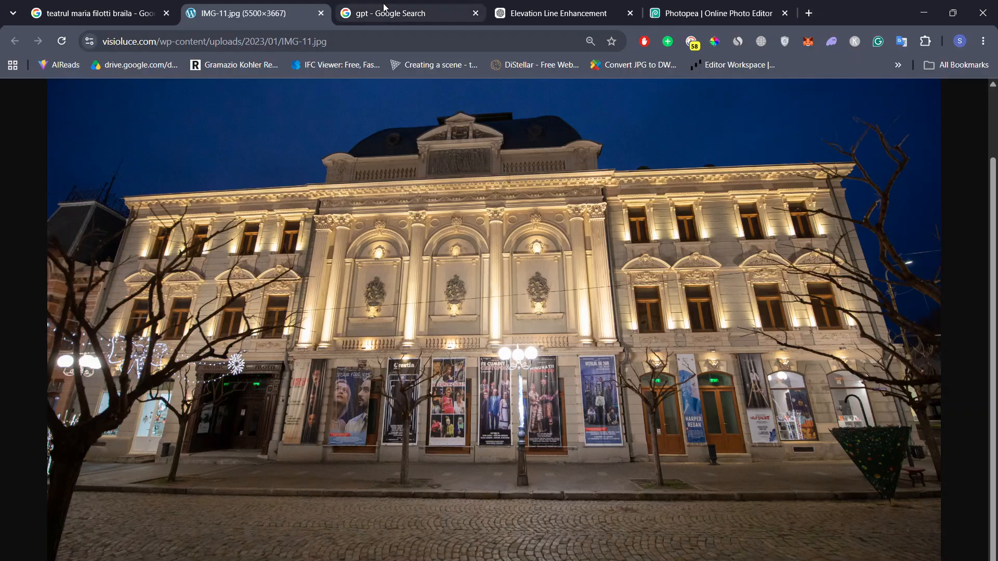
pyautogui.click(525, 5)
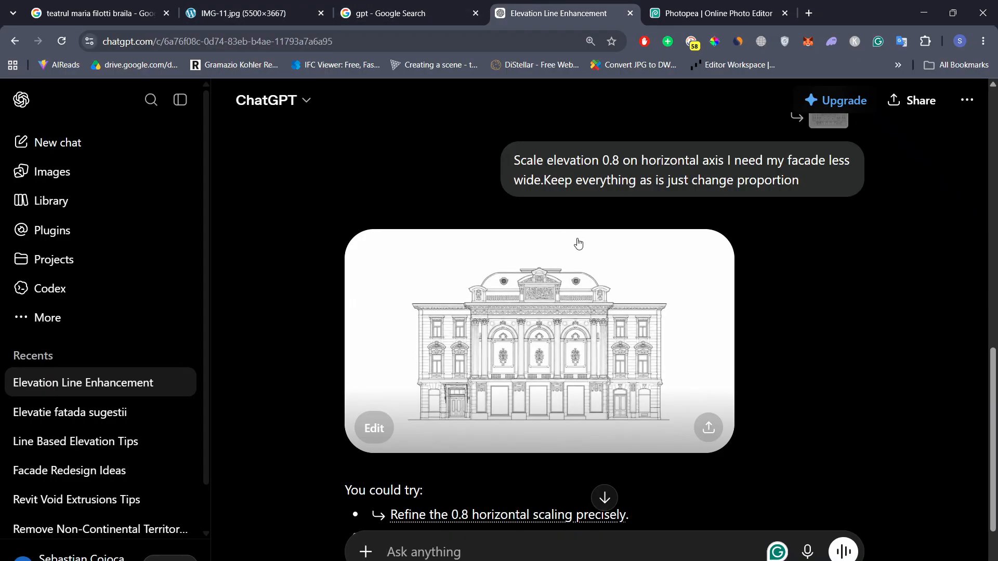
pyautogui.scroll(10, 677, 223)
pyautogui.scroll(-5, 677, 223)
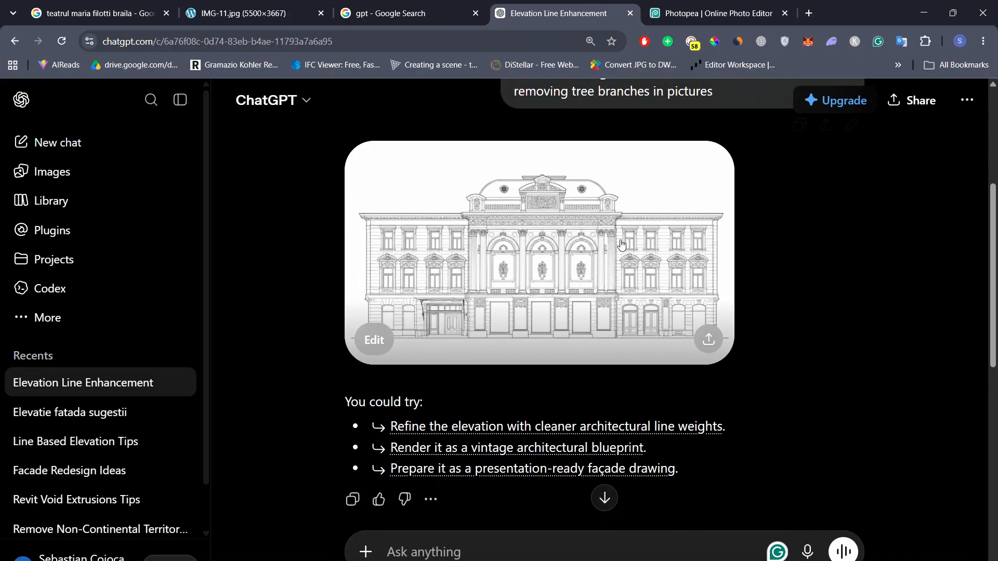
pyautogui.scroll(5, 647, 228)
# Step: Examine the perspective-corrected theatre photo in ChatGPT and the image transform options in Photopea
pyautogui.click(741, 4)
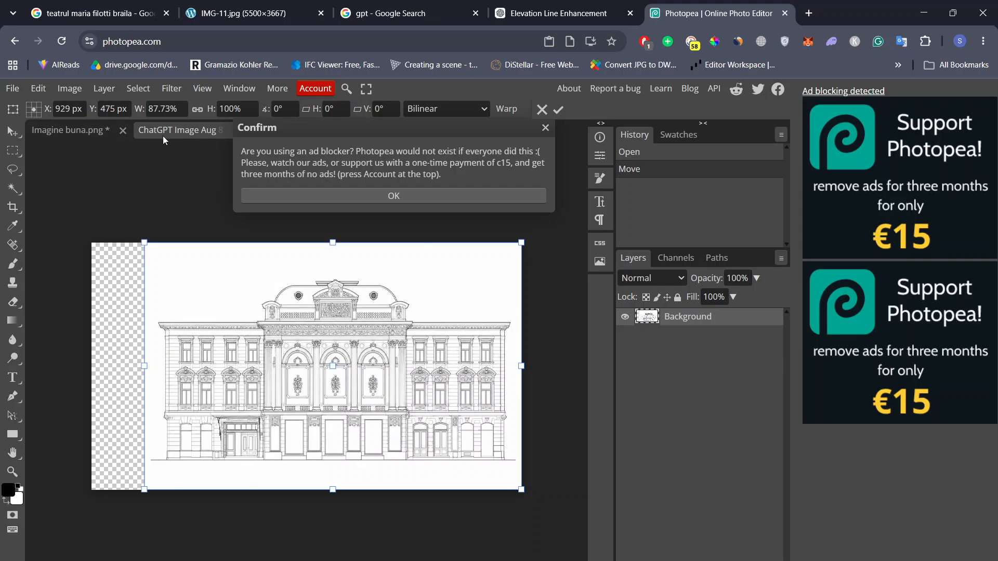
pyautogui.click(569, 13)
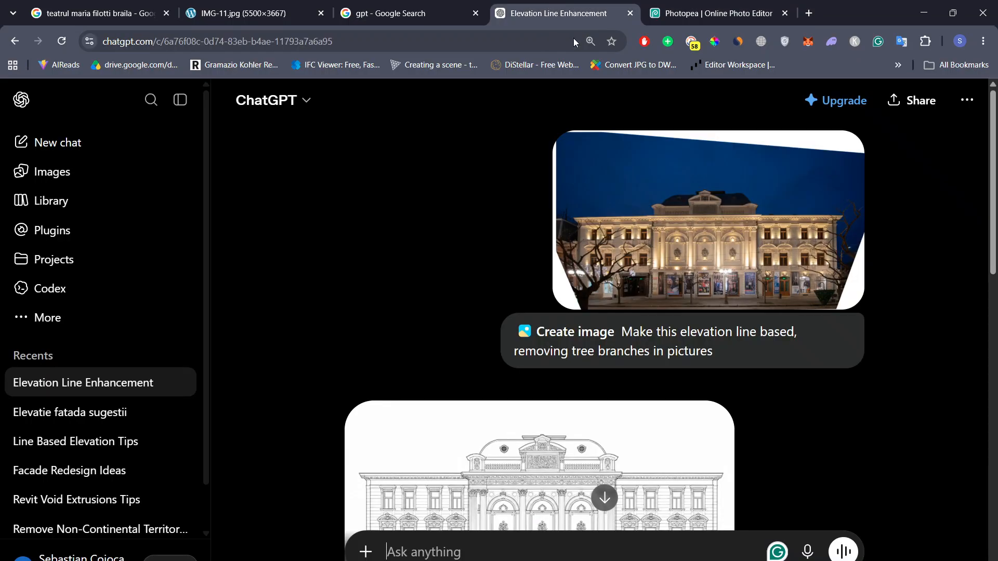
pyautogui.click(582, 281)
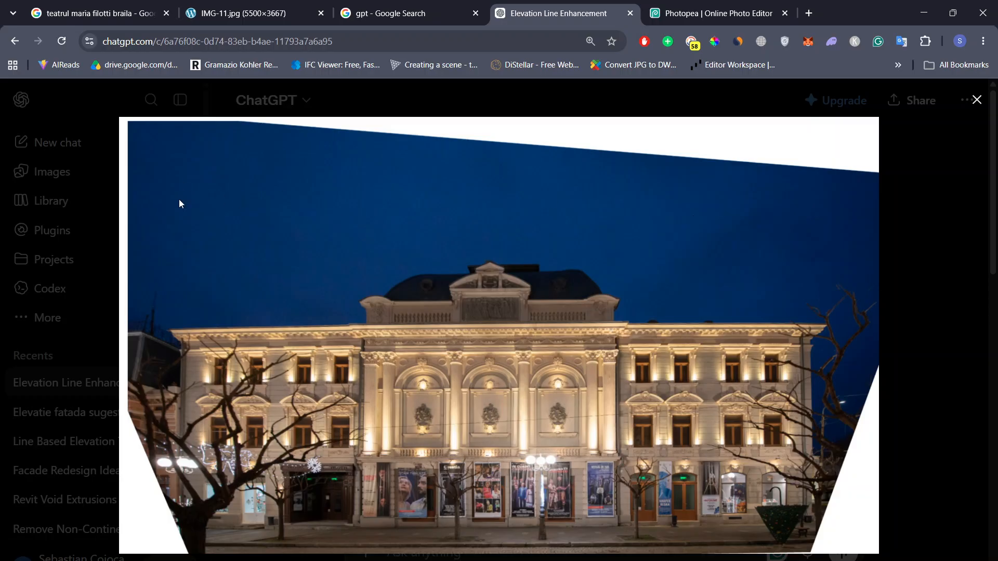
pyautogui.click(676, 13)
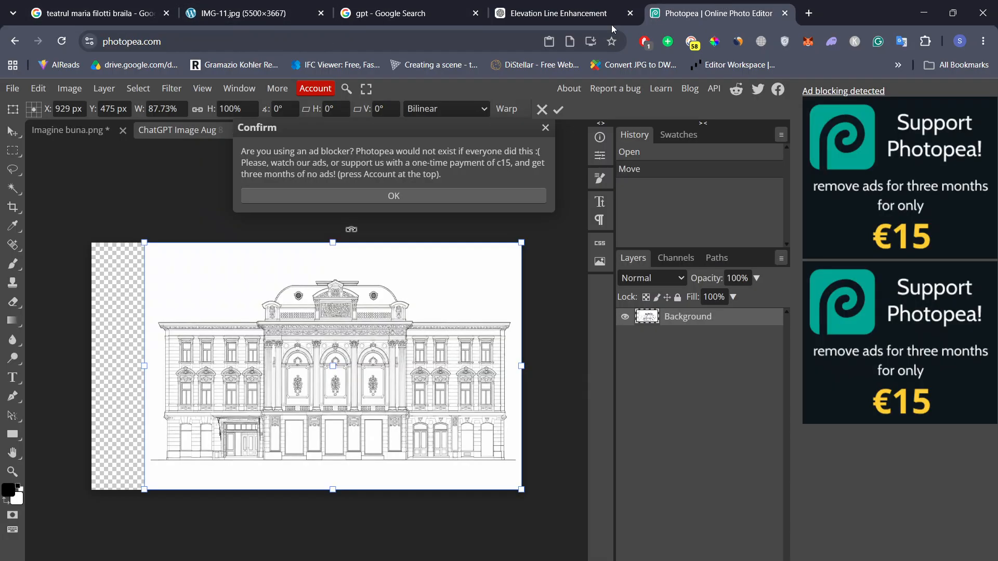
pyautogui.click(35, 91)
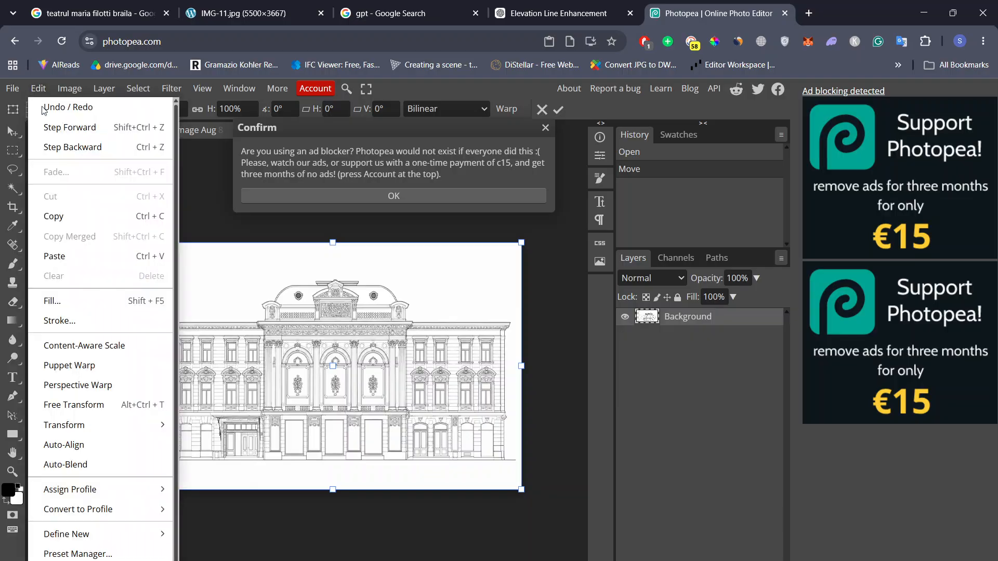
pyautogui.moveTo(159, 419)
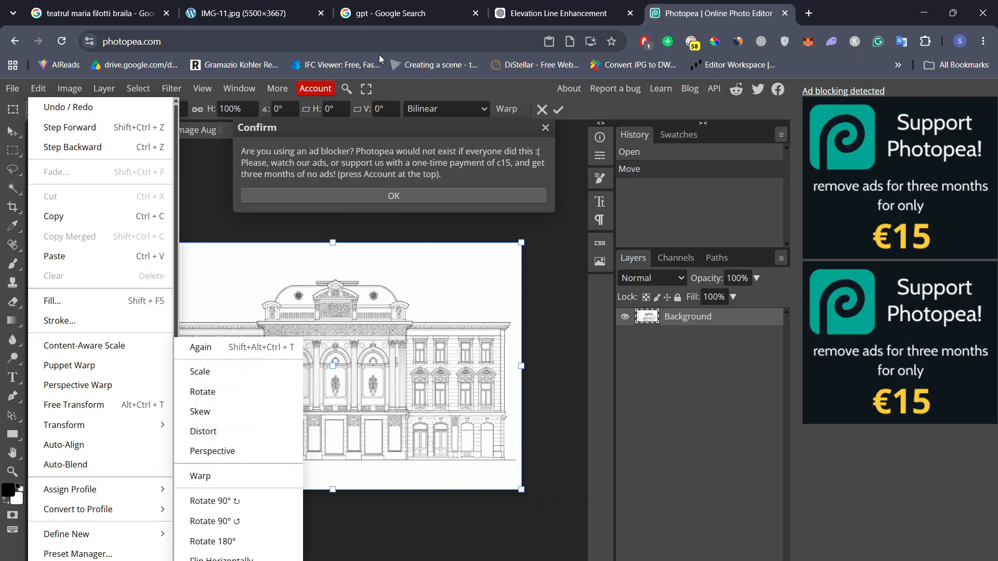
# Step: Return to the Elevation Line Enhancement conversation in ChatGPT and close the enlarged theatre photo
pyautogui.click(574, 6)
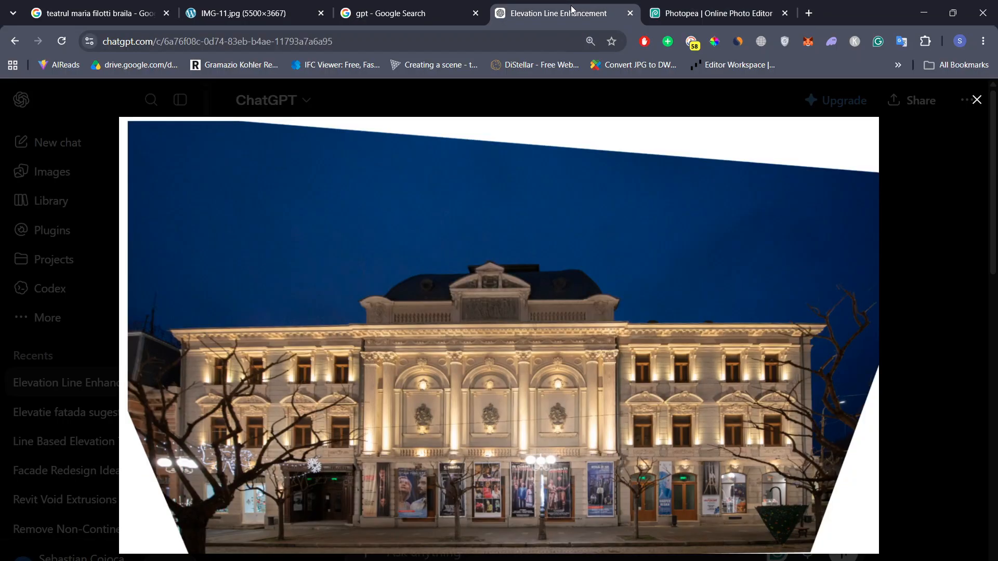
pyautogui.click(695, 12)
pyautogui.click(532, 5)
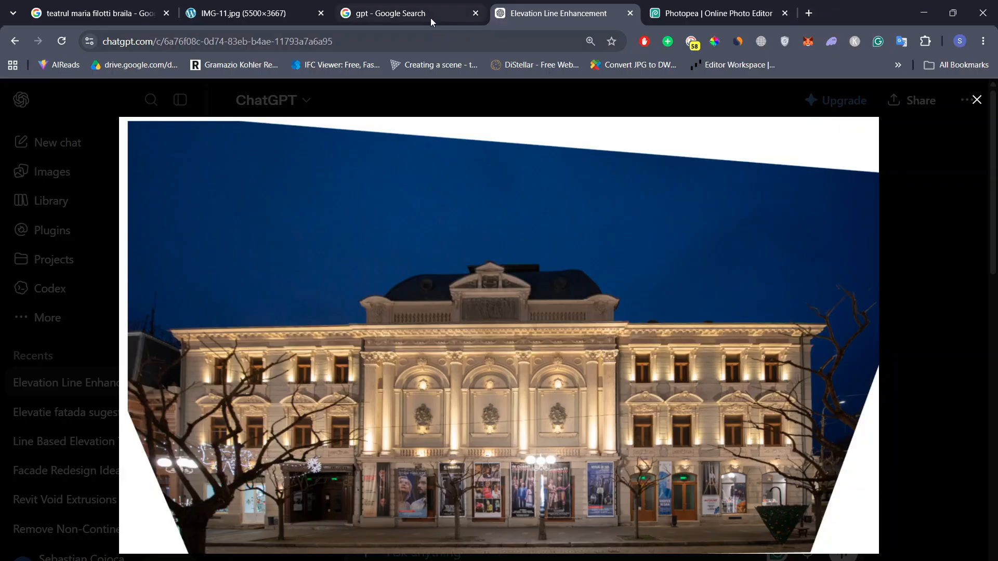
pyautogui.click(406, 13)
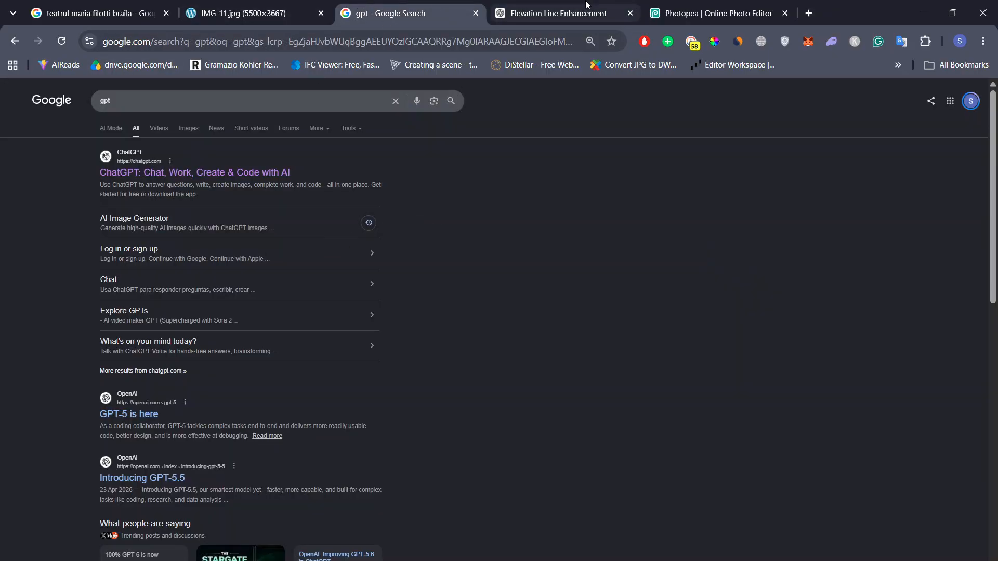
pyautogui.click(566, 13)
pyautogui.click(927, 238)
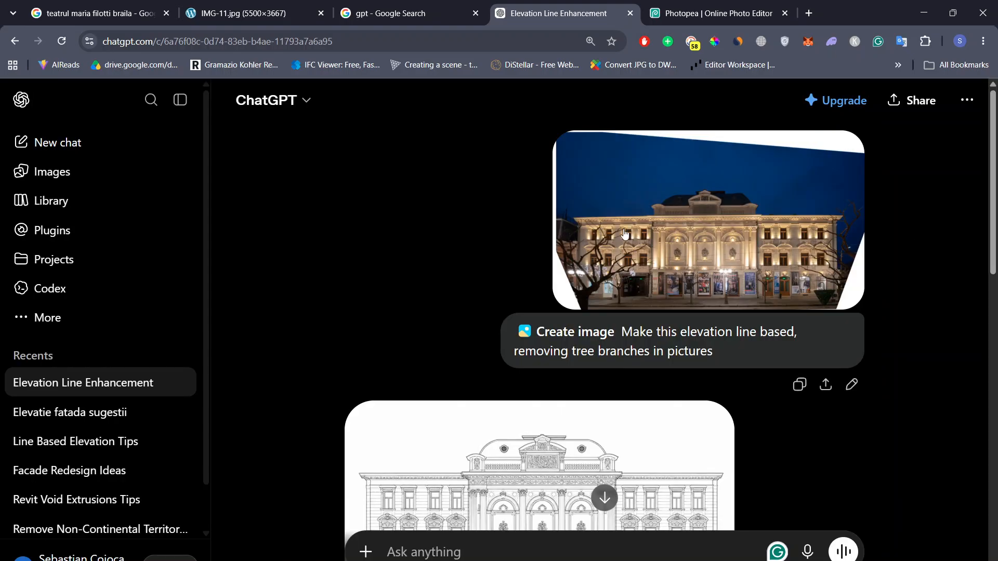
# Step: Enlarge the generated line elevation and compare the original wide facade with the version scaled 0.8 horizontally
pyautogui.scroll(-5, 653, 194)
pyautogui.scroll(3, 690, 189)
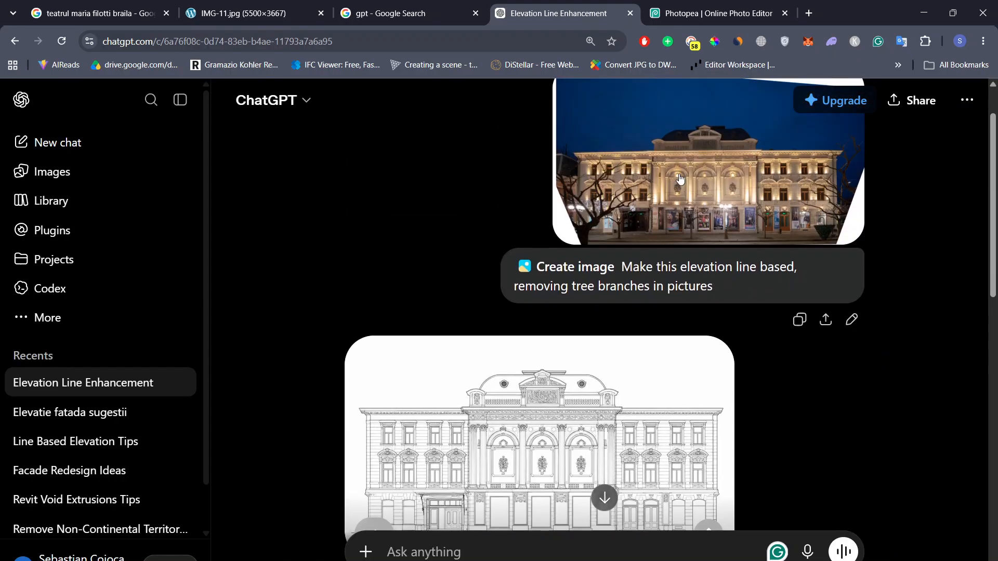
pyautogui.scroll(-3, 649, 229)
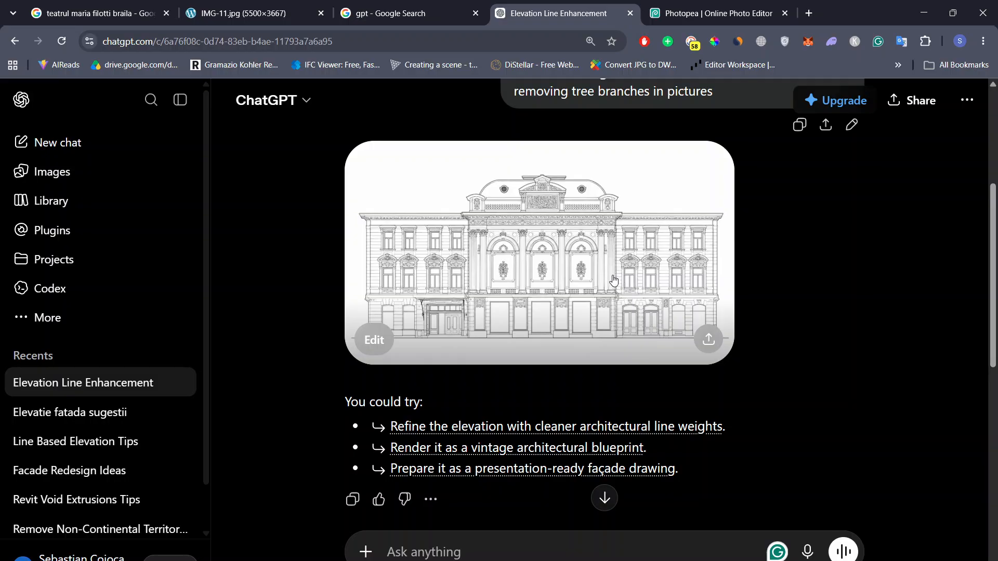
pyautogui.click(616, 269)
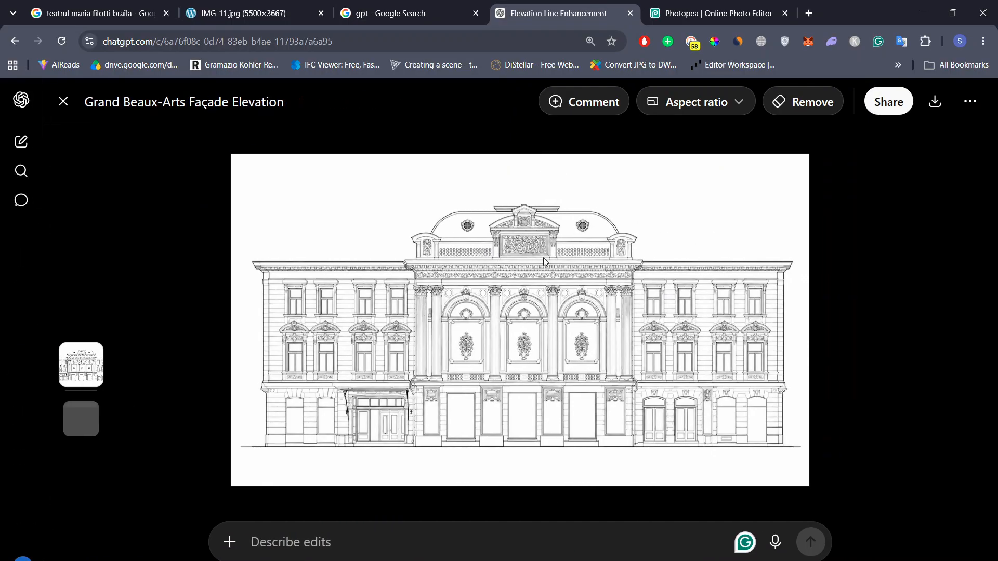
pyautogui.scroll(-1, 554, 294)
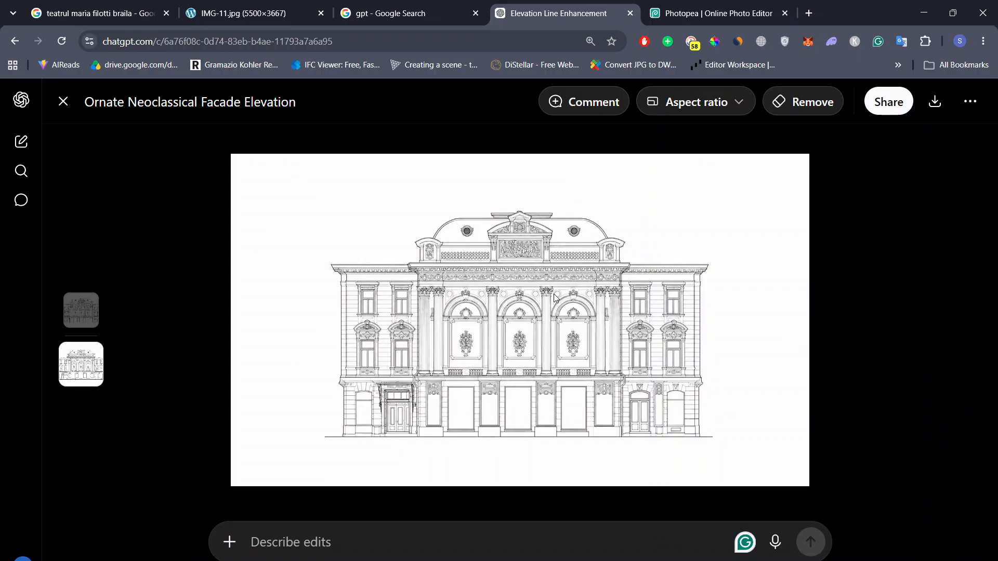
pyautogui.scroll(1, 554, 294)
pyautogui.scroll(-1, 554, 295)
pyautogui.scroll(1, 554, 294)
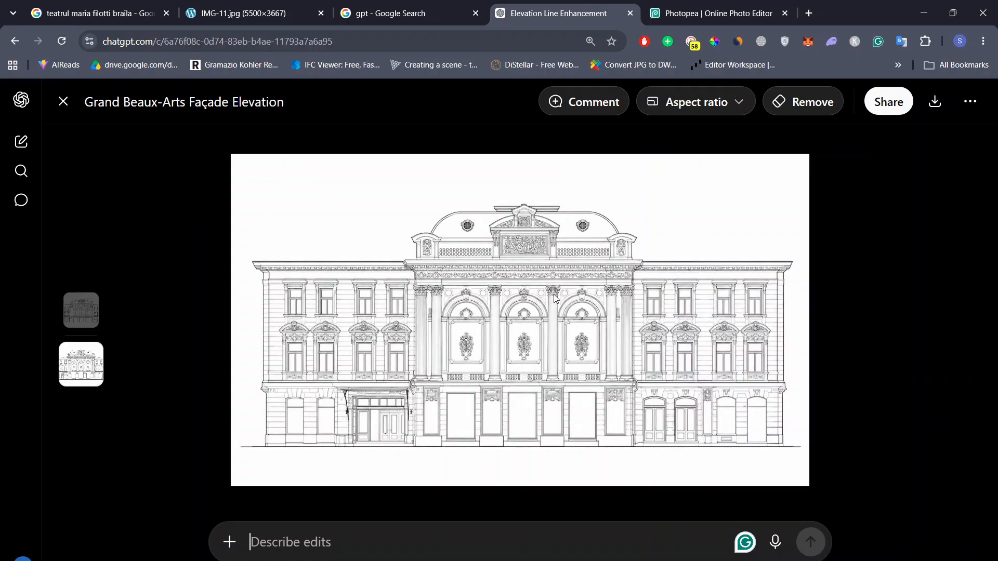
pyautogui.scroll(-1, 554, 295)
pyautogui.scroll(1, 559, 312)
pyautogui.scroll(-1, 590, 321)
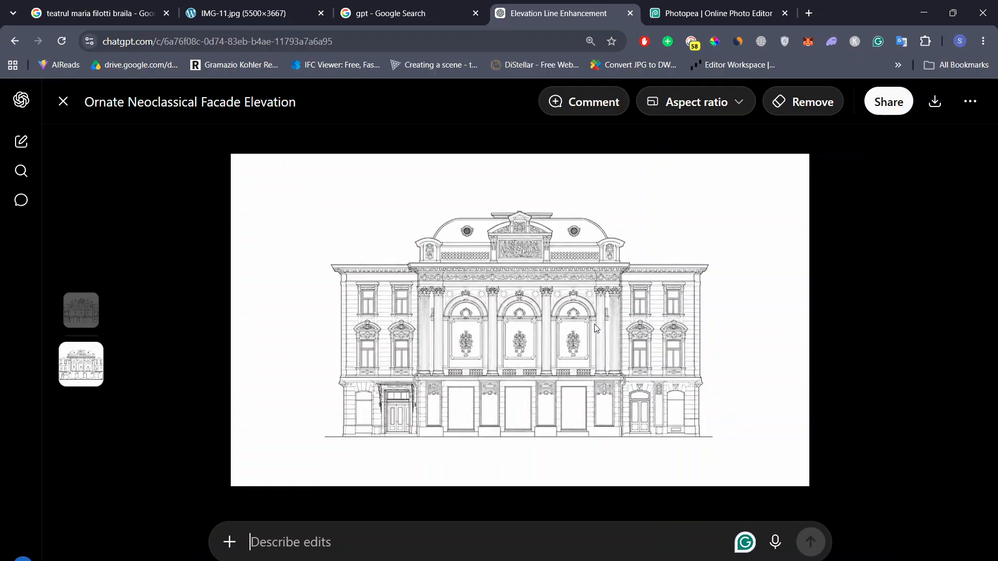
pyautogui.press('Escape')
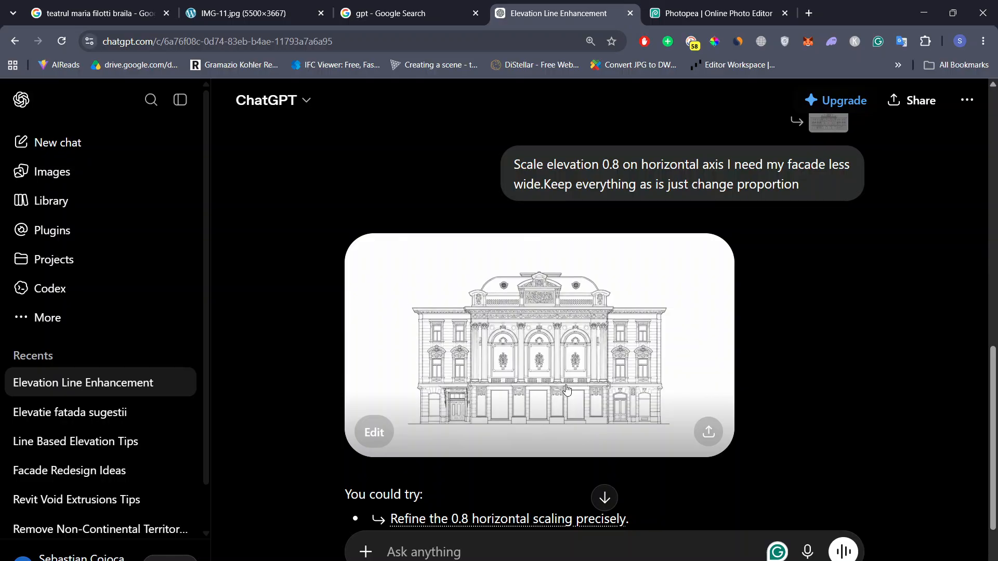
# Step: Check the horizontally scaled elevation again and enlarge the original wide facade elevation
pyautogui.click(574, 388)
pyautogui.press('Escape')
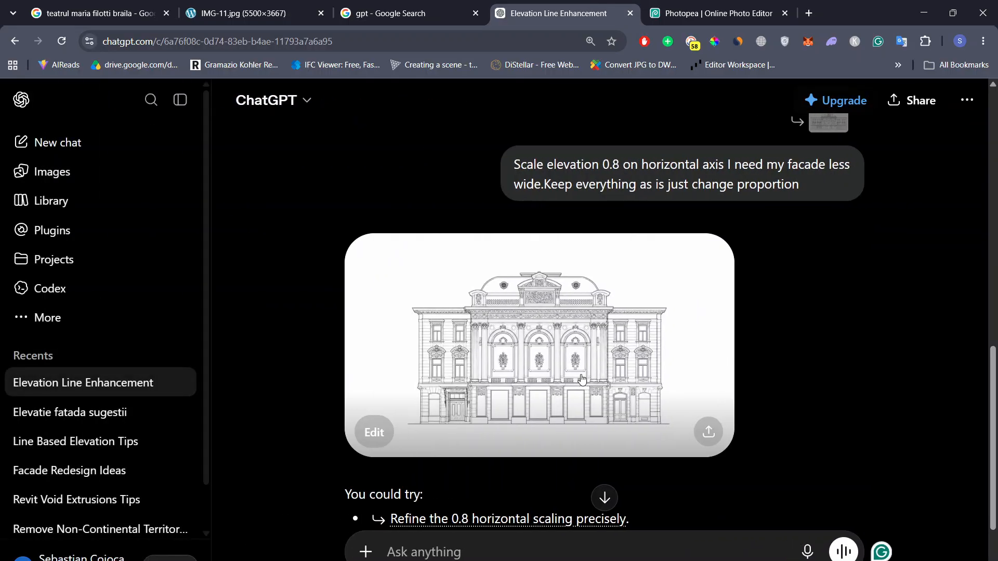
pyautogui.click(609, 258)
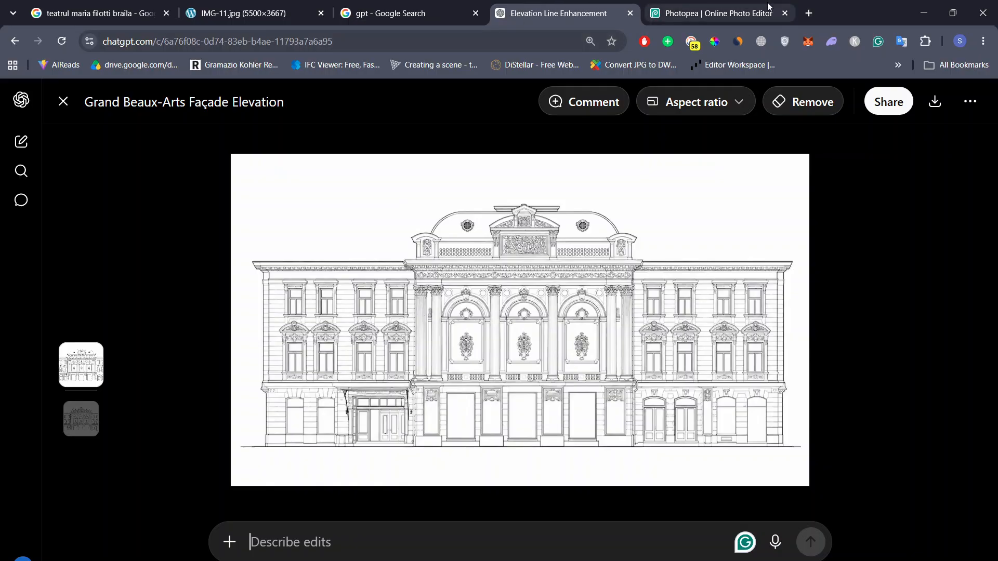
# Step: Switch to Photopea and start the Scale transform on the line elevation image
pyautogui.click(707, 13)
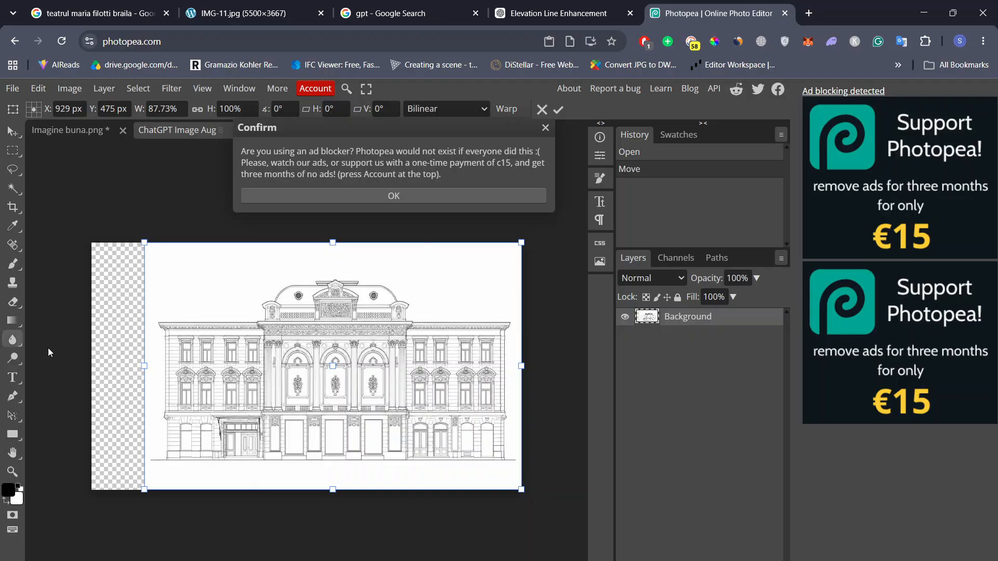
pyautogui.click(38, 88)
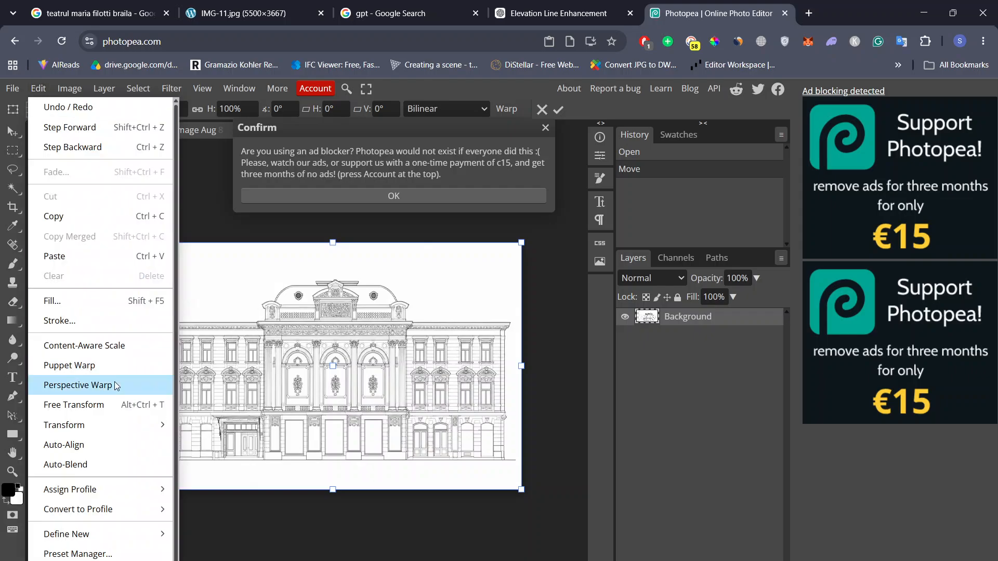
pyautogui.moveTo(111, 426)
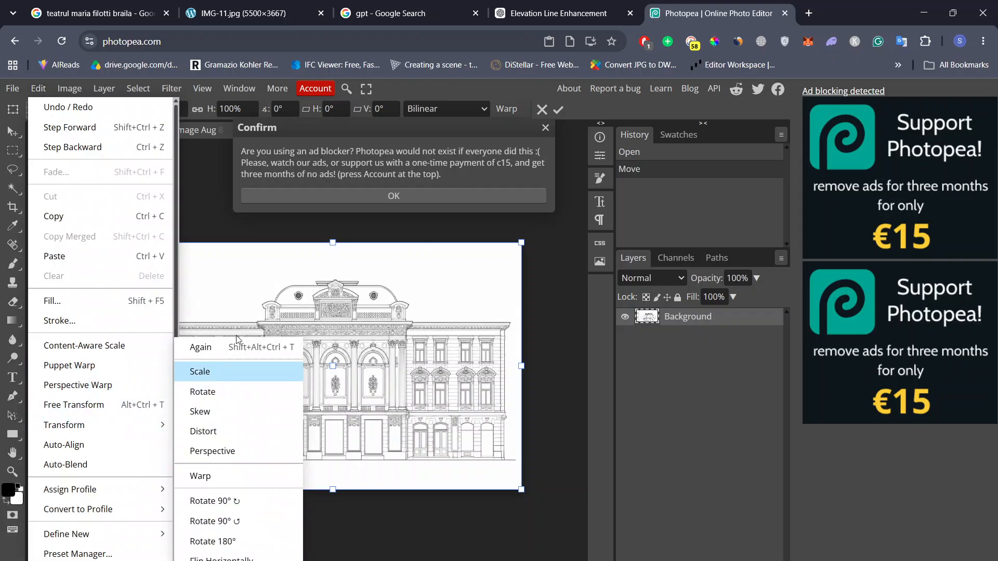
pyautogui.click(241, 370)
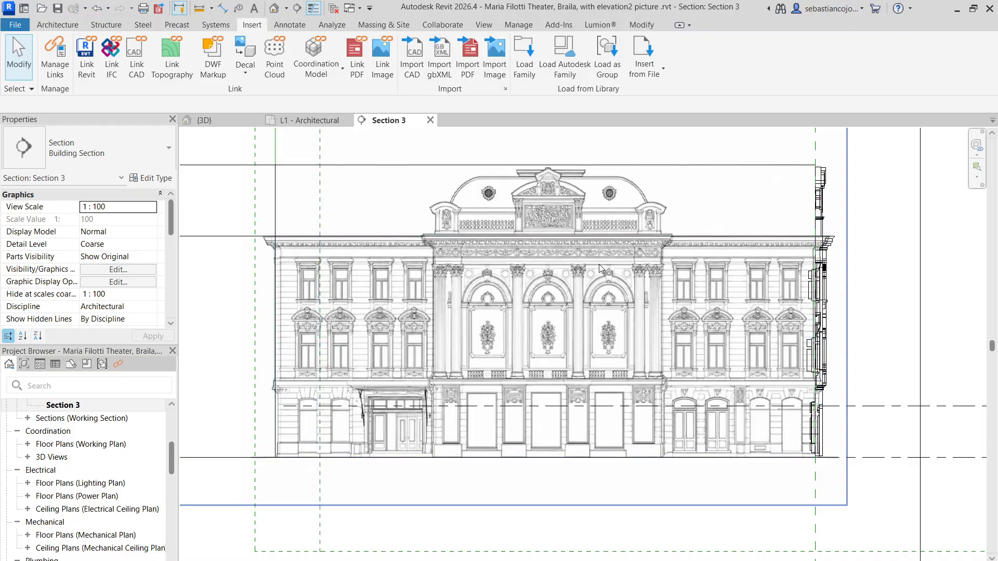
# Step: In Revit, select the elevation raster image in Section 3 and inspect it along with the facade in the 3D view
pyautogui.click(288, 247)
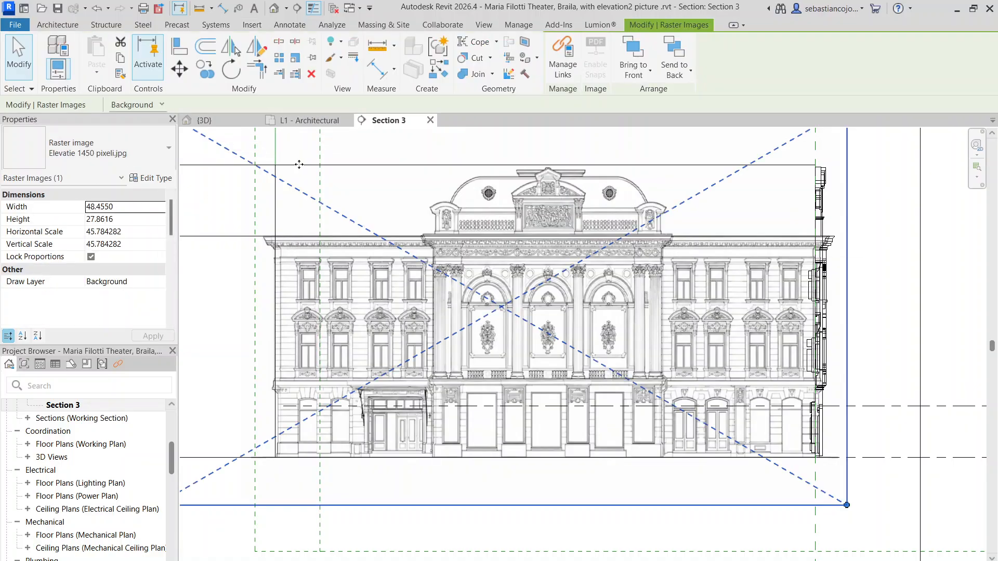
pyautogui.click(204, 120)
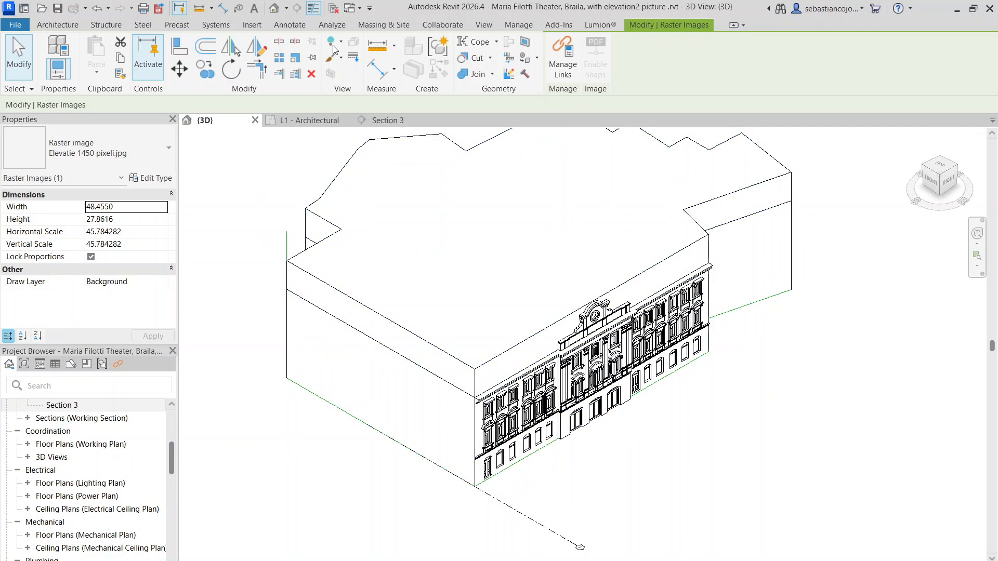
pyautogui.click(387, 120)
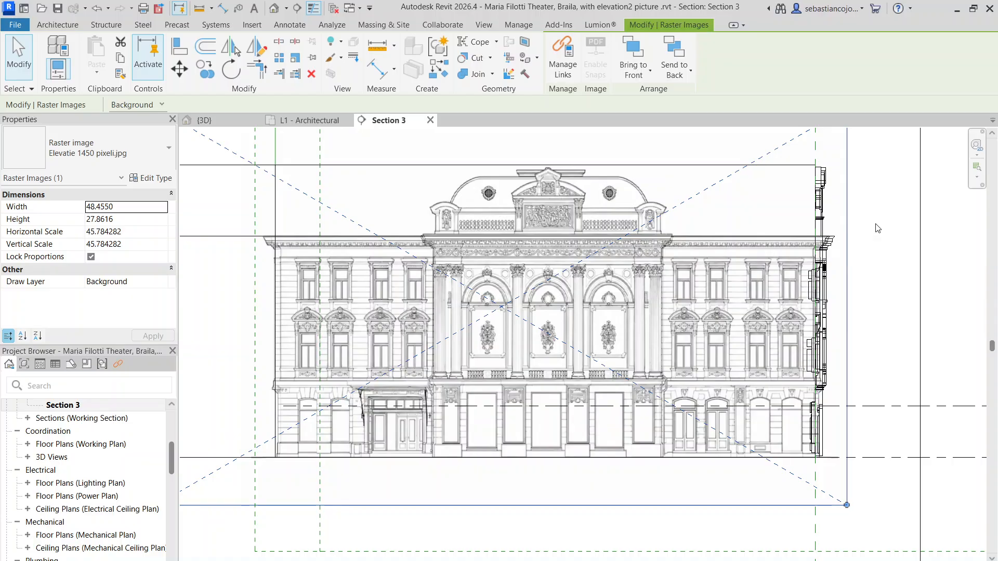
pyautogui.scroll(1, 706, 354)
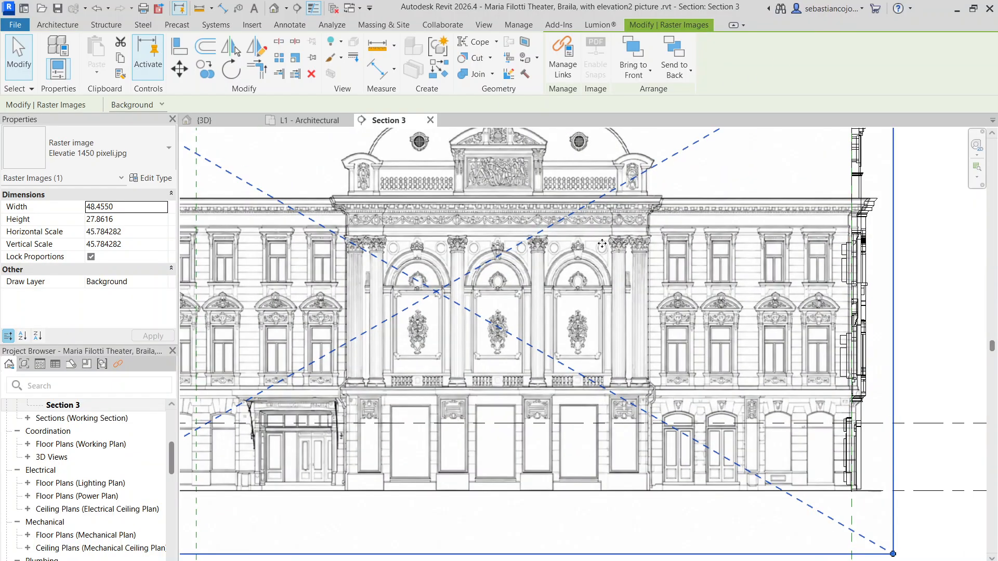
pyautogui.scroll(-1, 513, 214)
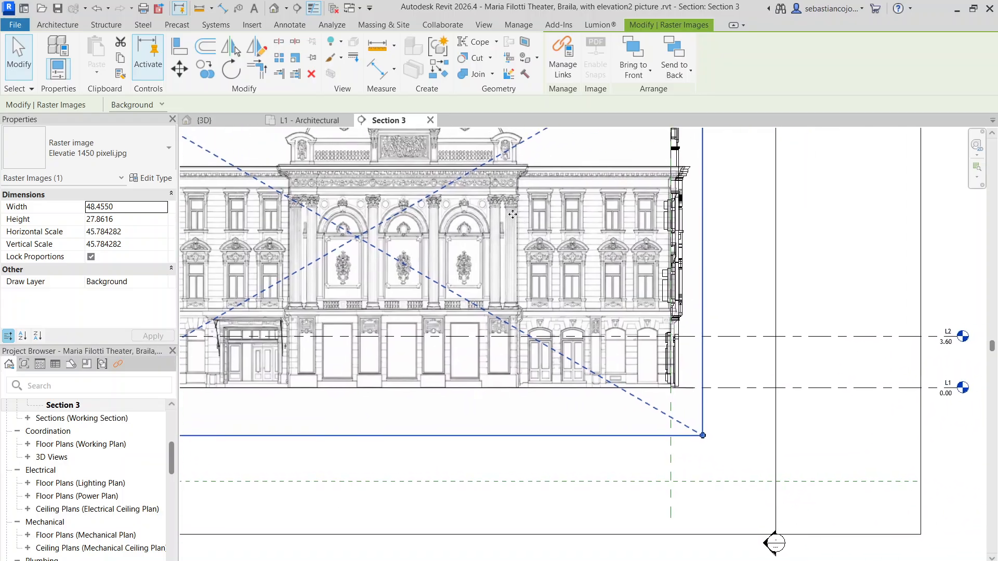
pyautogui.moveTo(513, 214); pyautogui.dragTo(690, 323, button='middle')
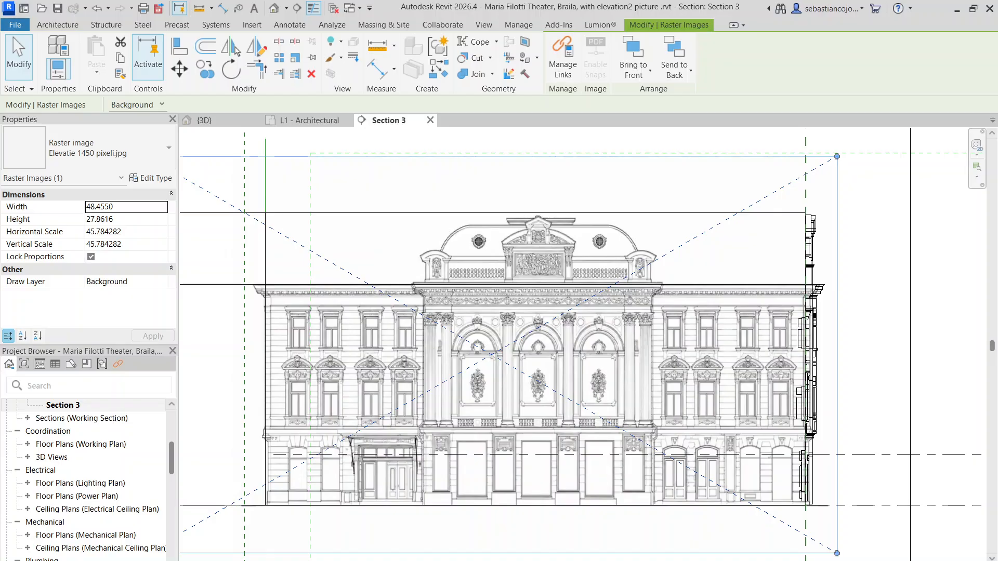
# Step: Try the Hidden Line visual style in the Section 3 view and return the view to Wireframe
pyautogui.click(250, 560)
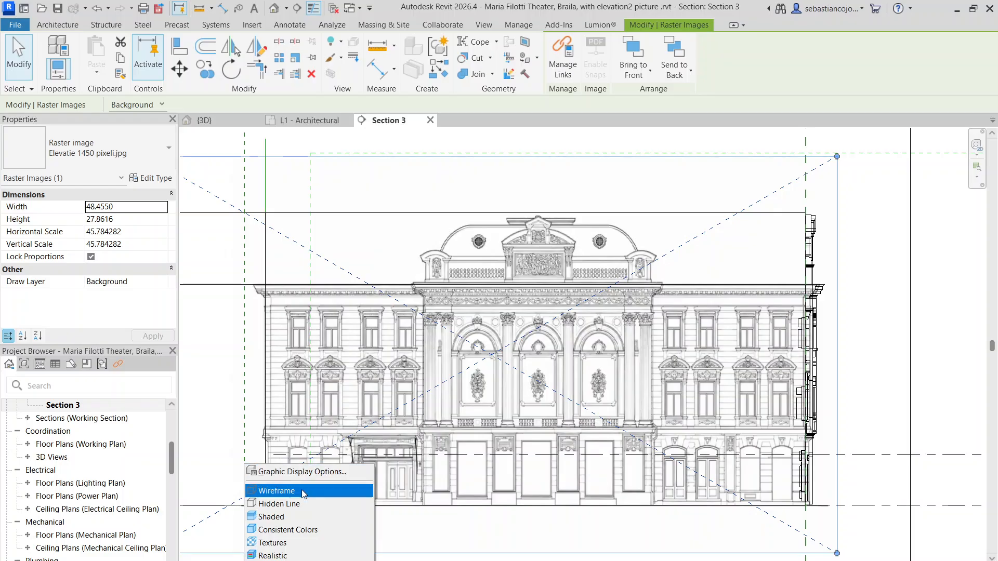
pyautogui.click(291, 503)
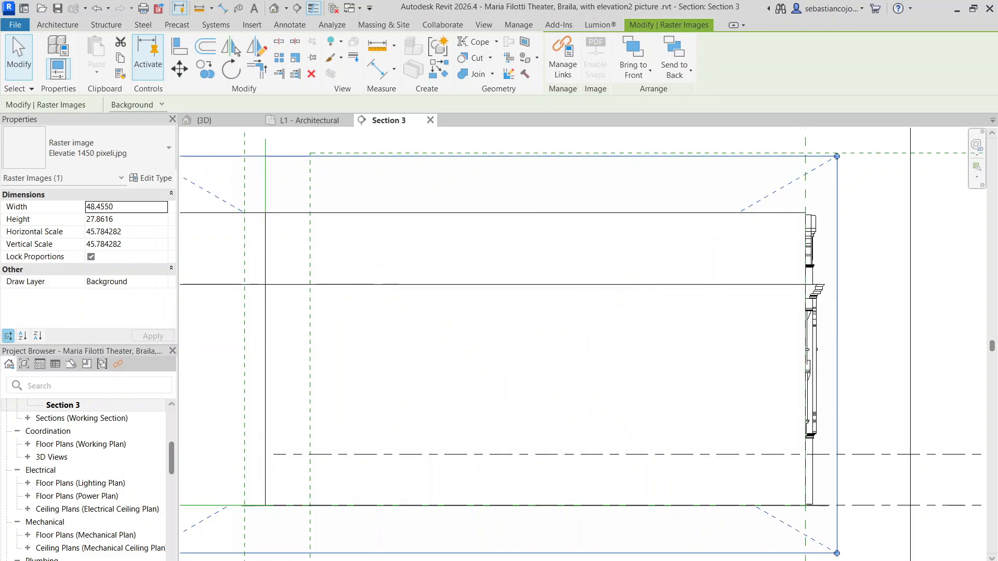
pyautogui.click(251, 560)
pyautogui.click(306, 489)
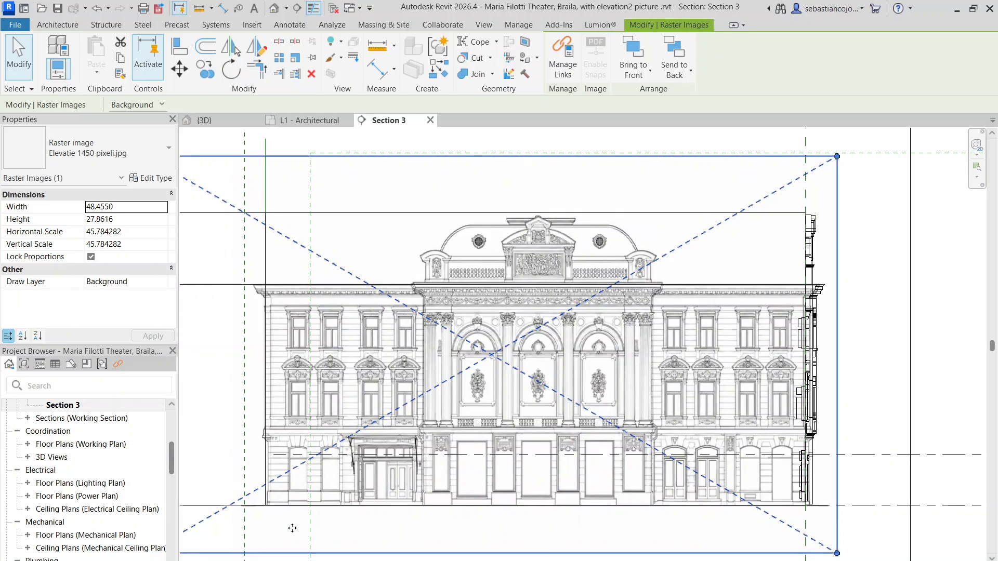
# Step: Inspect the raster elevation in Section 3 along the full width of the facade, from ground floor to cornice
pyautogui.scroll(4, 754, 271)
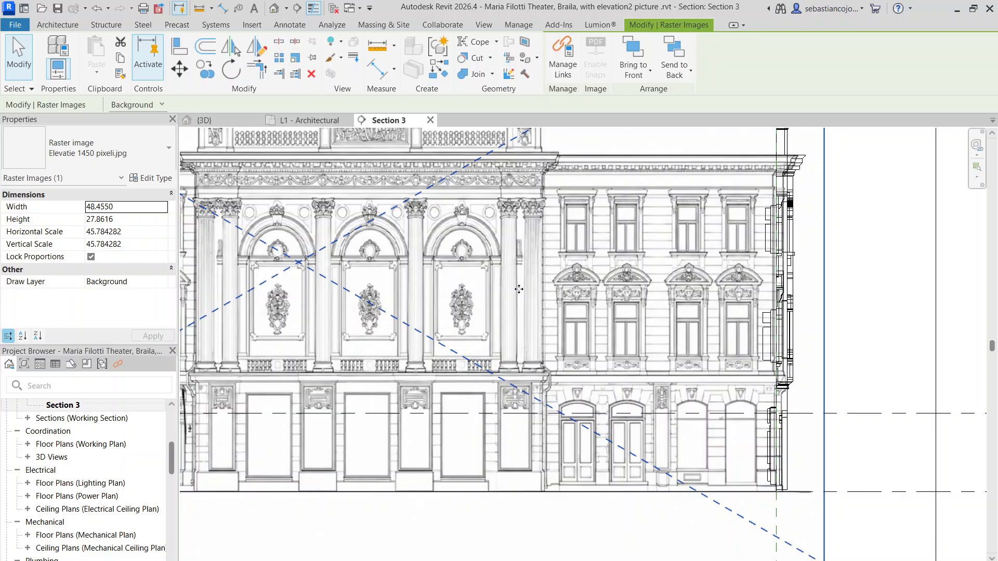
pyautogui.moveTo(519, 289); pyautogui.dragTo(751, 249, button='middle')
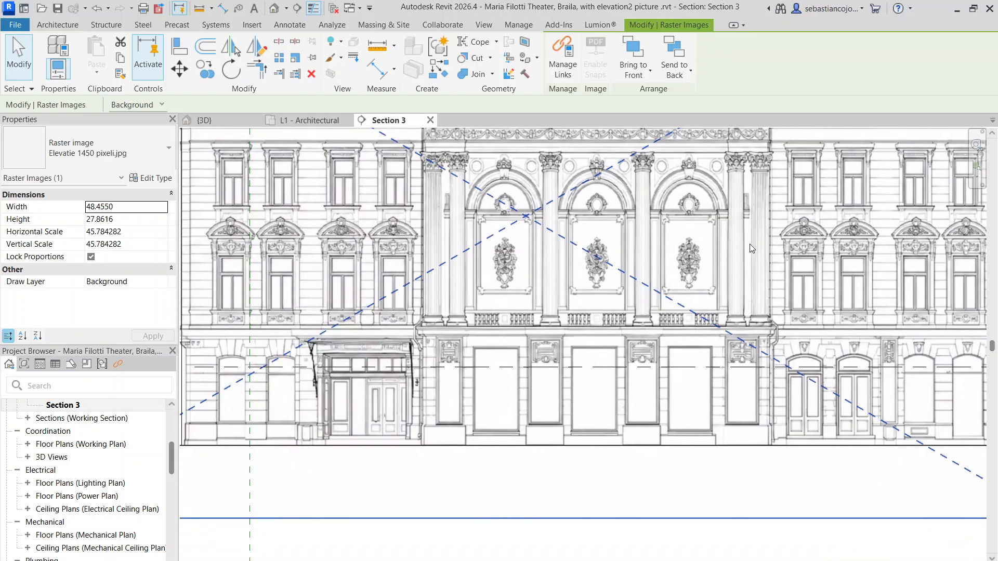
pyautogui.scroll(-2, 579, 255)
pyautogui.scroll(2, 323, 341)
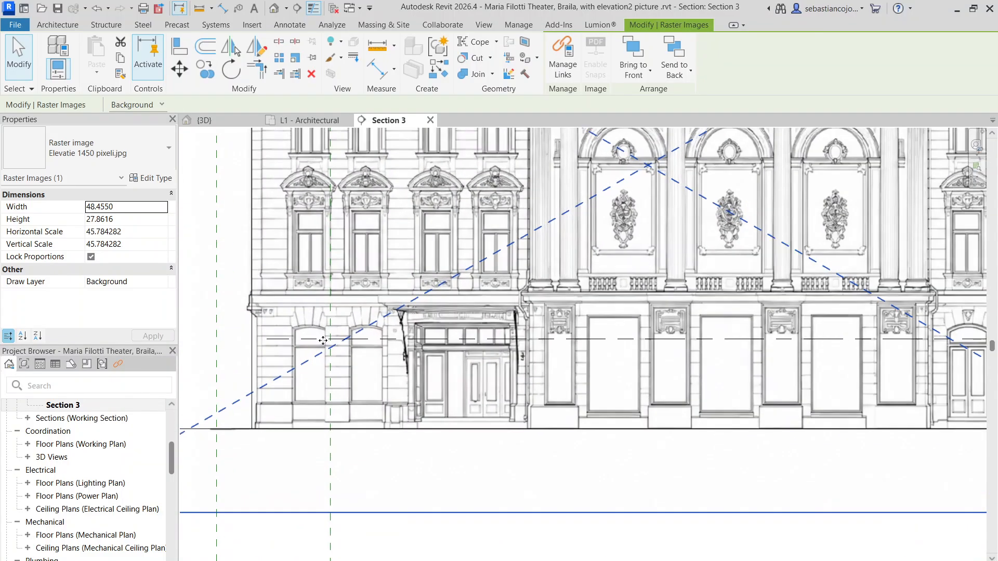
pyautogui.scroll(-2, 343, 291)
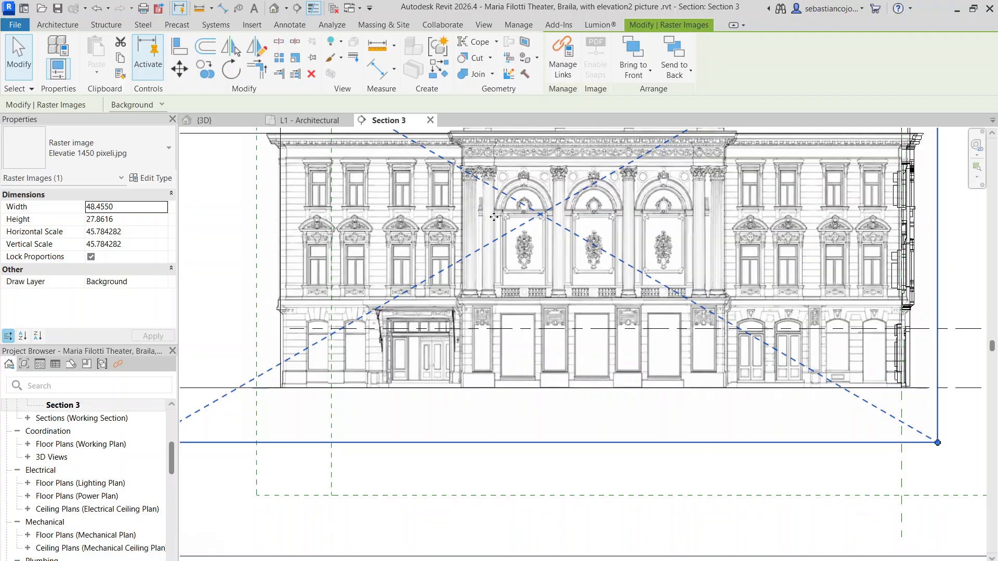
pyautogui.scroll(-1, 610, 249)
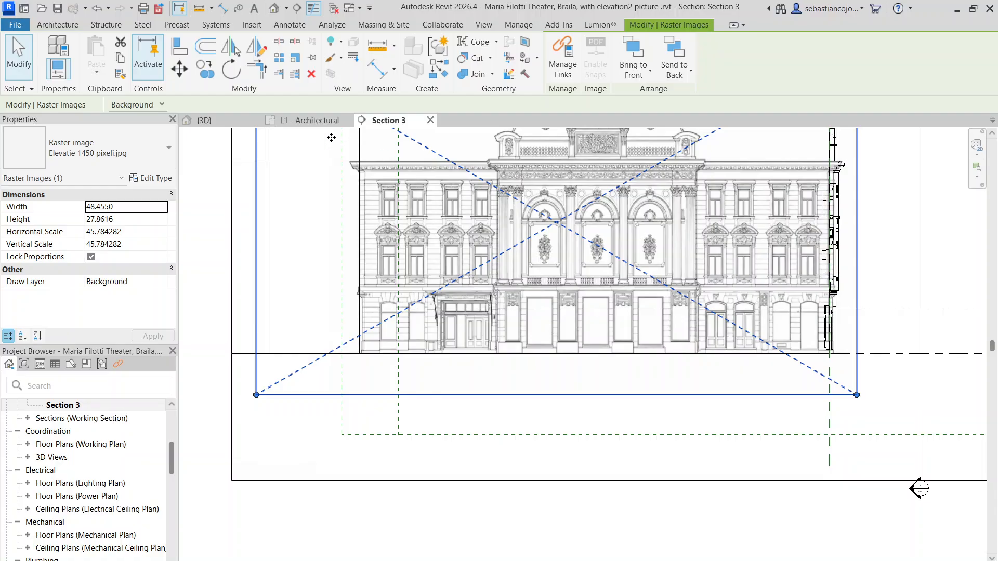
# Step: Inspect the modelled window surrounds at the facade's near corner in the 3D view
pyautogui.click(240, 121)
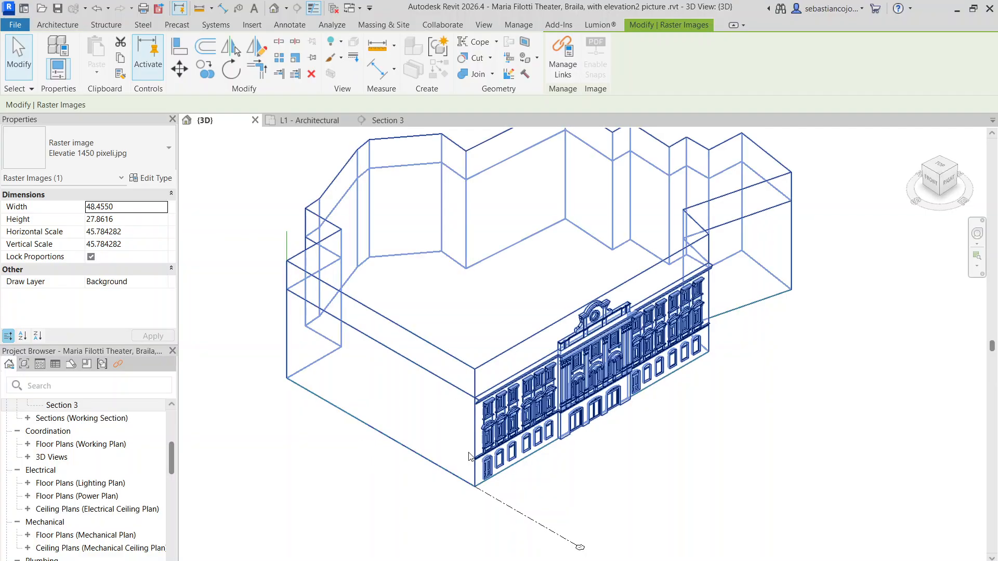
pyautogui.scroll(5, 548, 345)
pyautogui.scroll(3, 548, 345)
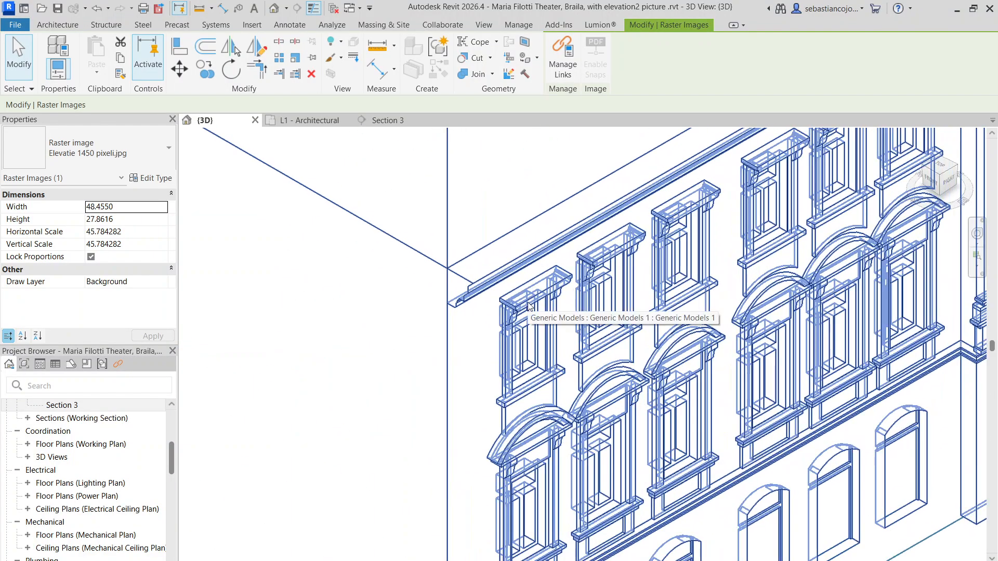
pyautogui.scroll(-2, 104, 426)
pyautogui.scroll(3, 103, 426)
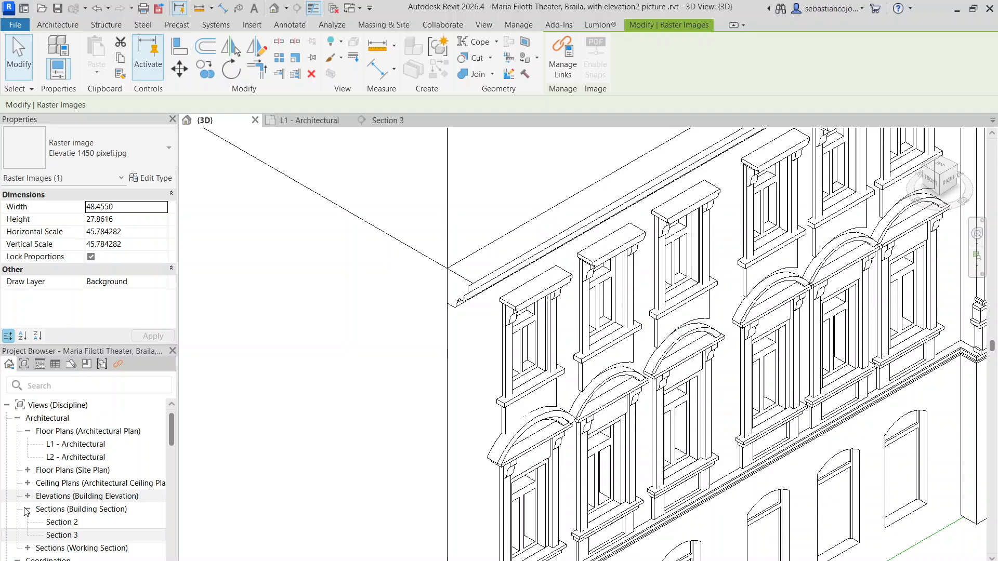
# Step: Open the Section 2 view and open the facade's Generic Models element for in-place editing
pyautogui.doubleClick(60, 522)
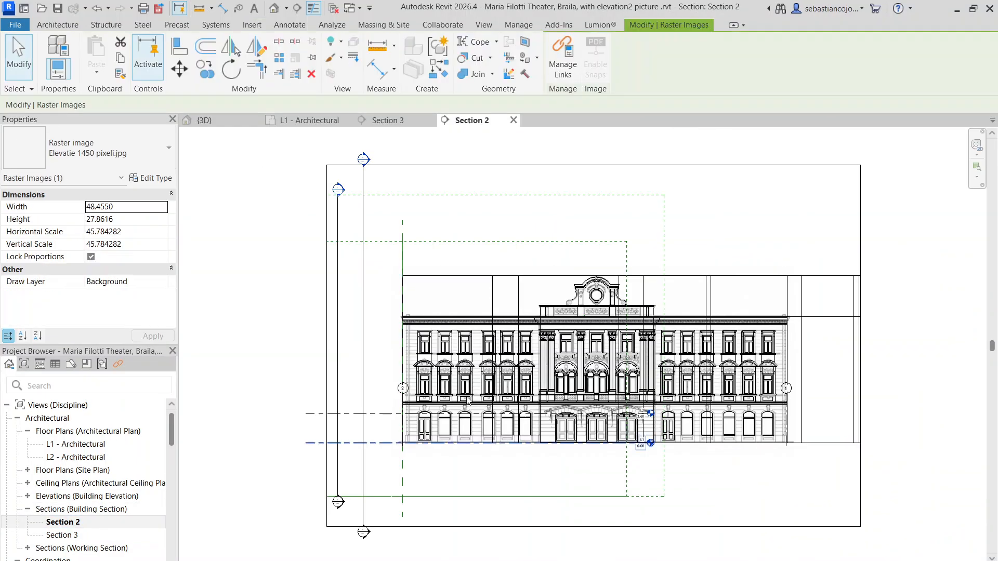
pyautogui.scroll(4, 520, 329)
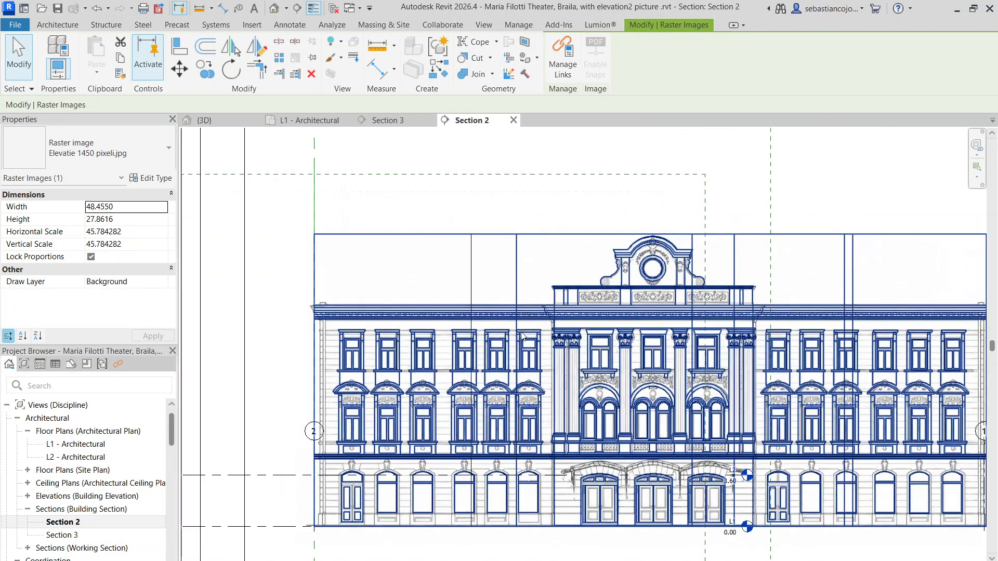
pyautogui.click(337, 298)
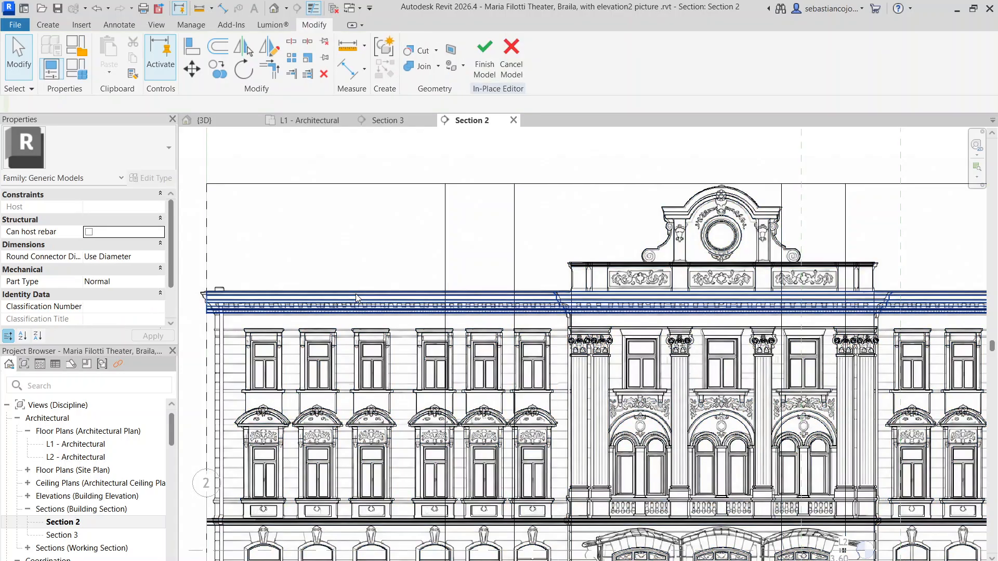
pyautogui.scroll(-3, 356, 296)
pyautogui.scroll(4, 298, 386)
pyautogui.moveTo(294, 384); pyautogui.dragTo(425, 267, button='middle')
pyautogui.scroll(2, 419, 224)
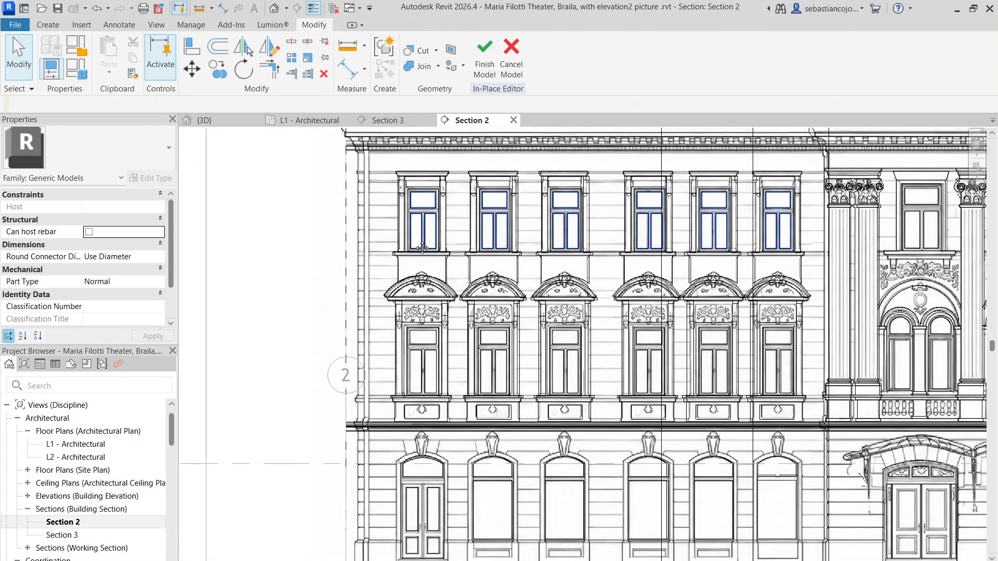
pyautogui.moveTo(373, 192); pyautogui.dragTo(457, 456)
pyautogui.click(395, 185)
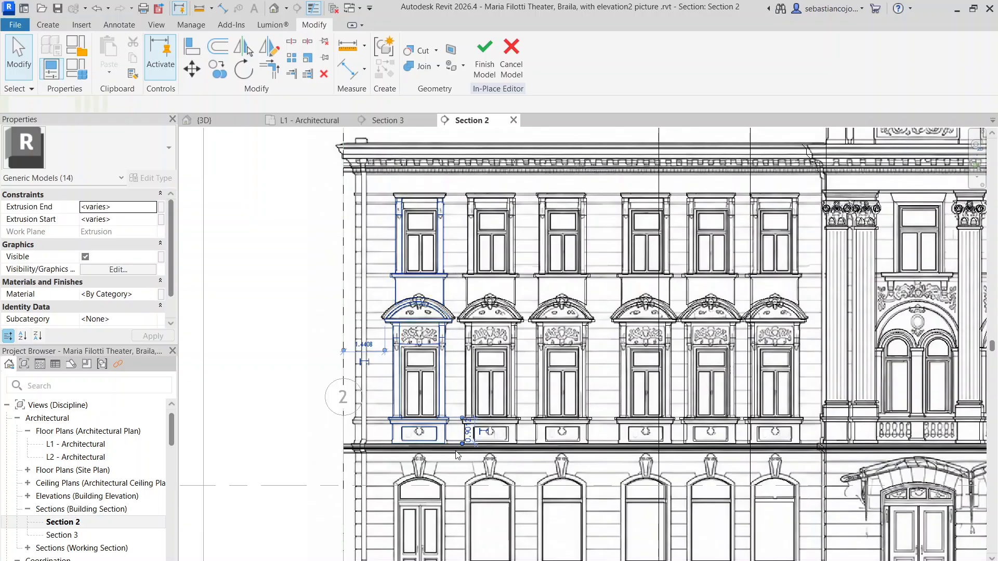
pyautogui.click(385, 178)
pyautogui.click(381, 185)
pyautogui.moveTo(381, 185); pyautogui.dragTo(467, 448)
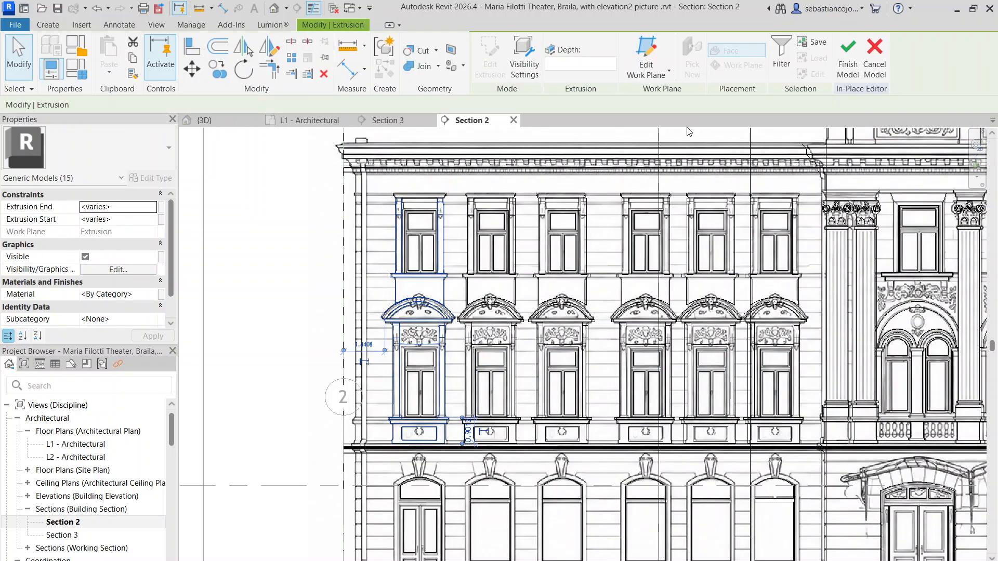
pyautogui.click(384, 186)
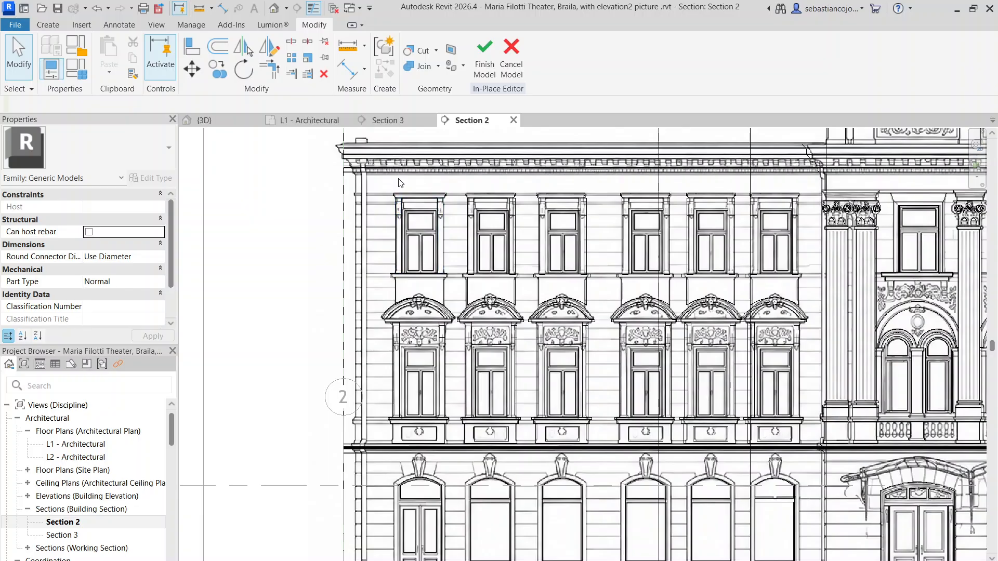
pyautogui.moveTo(390, 185); pyautogui.dragTo(463, 290)
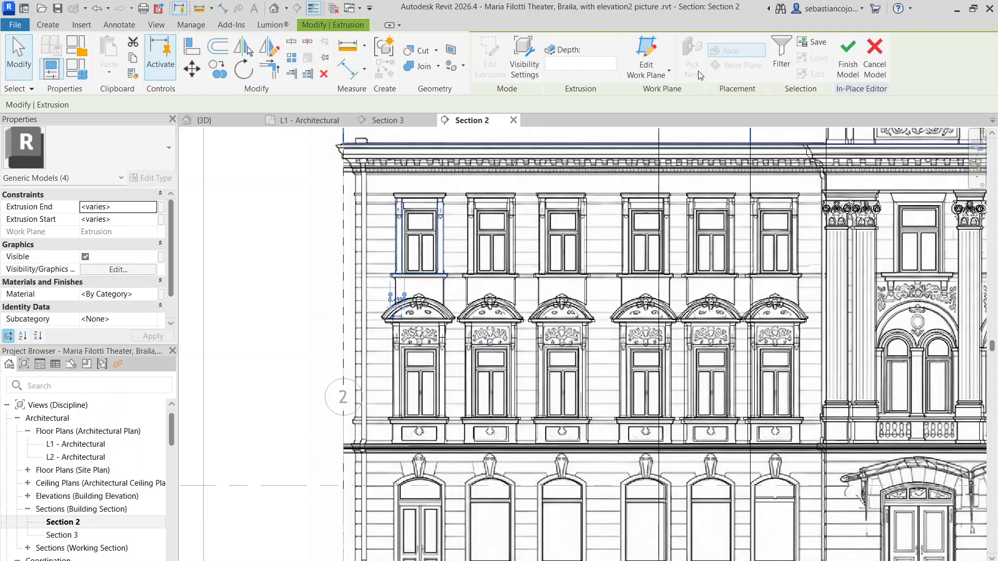
pyautogui.click(413, 197)
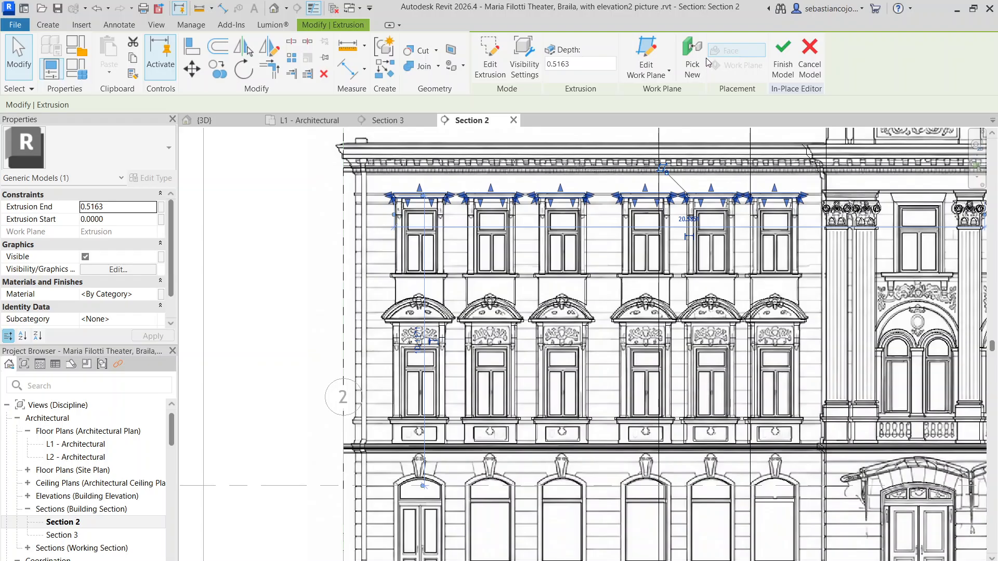
pyautogui.scroll(4, 447, 213)
pyautogui.press('Escape')
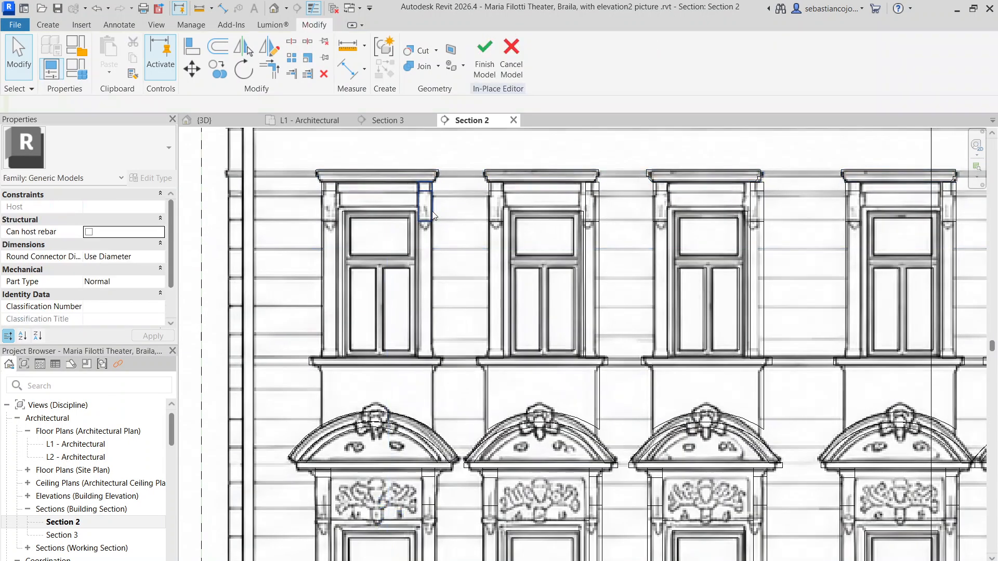
# Step: Copy the side-frame extrusion of the first top-floor window in the 3D view, placing the copy outward towards the building corner
pyautogui.click(431, 268)
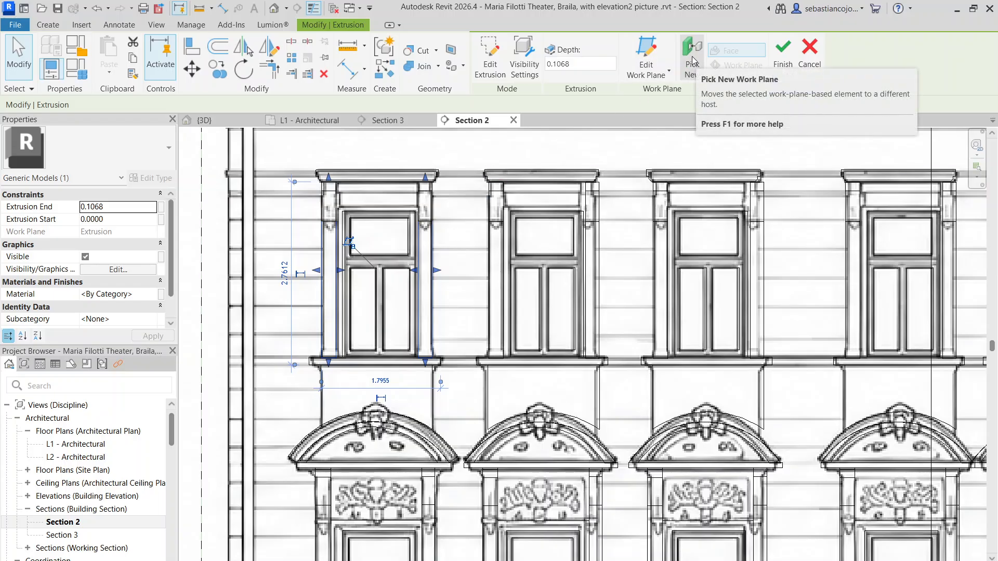
pyautogui.click(236, 126)
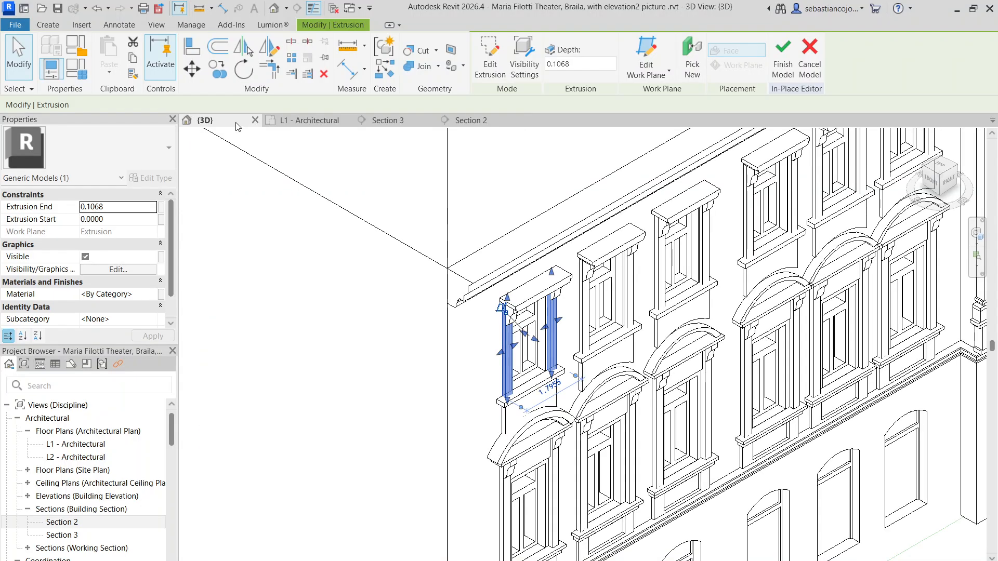
pyautogui.scroll(-5, 498, 290)
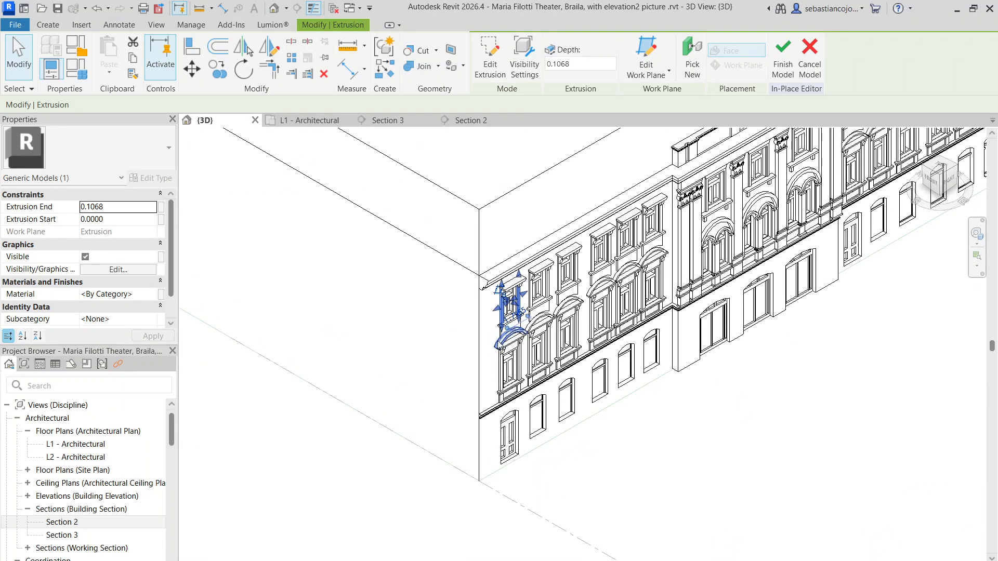
pyautogui.scroll(3, 479, 254)
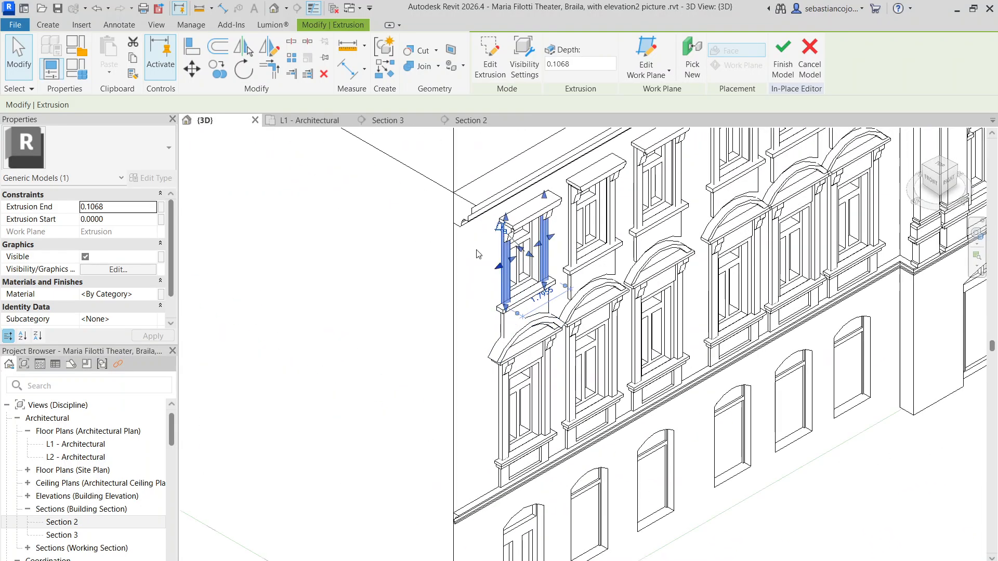
pyautogui.click(227, 76)
pyautogui.scroll(3, 536, 277)
pyautogui.click(545, 290)
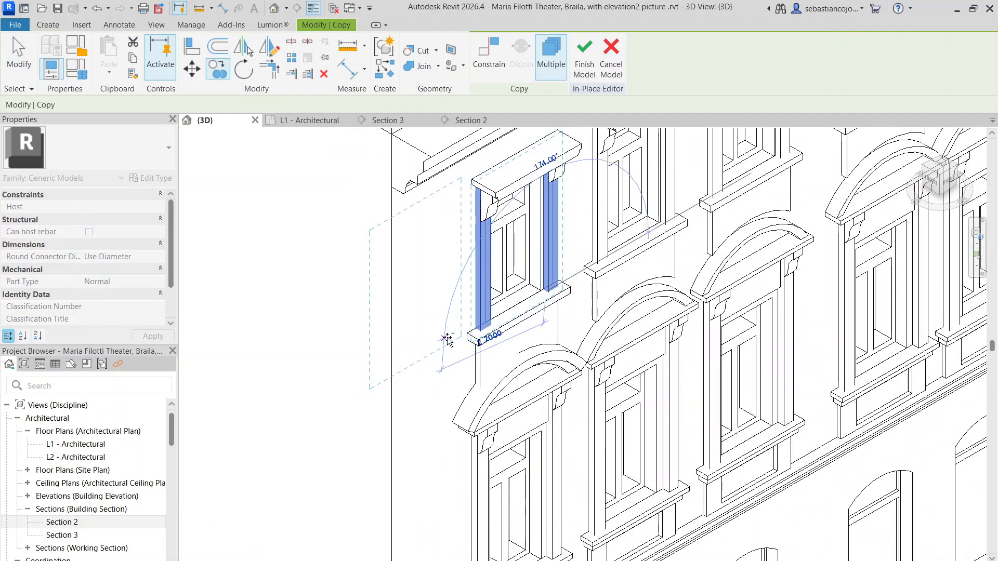
pyautogui.click(453, 336)
pyautogui.scroll(-3, 454, 336)
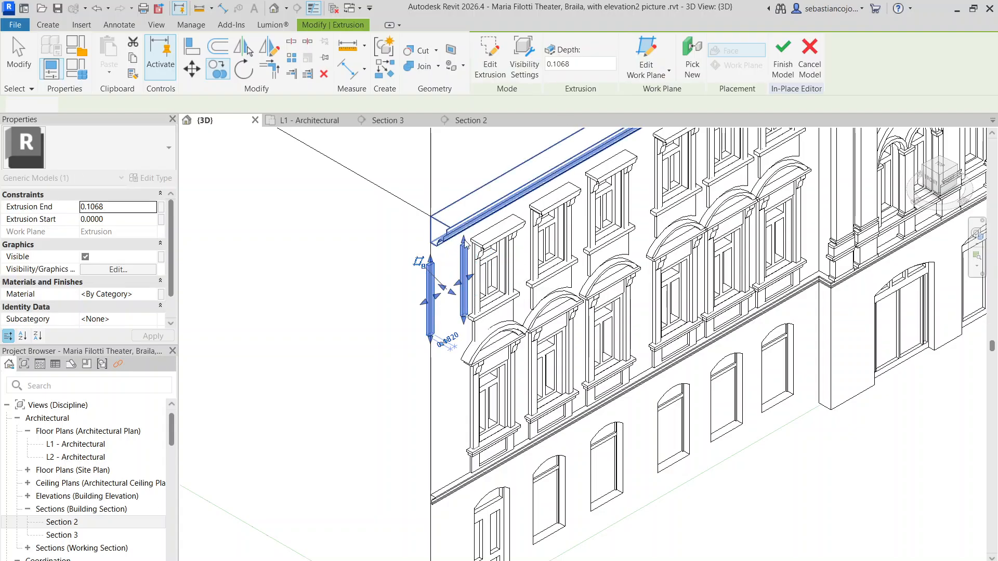
# Step: Rehost the copied side-frame extrusion on the blank side wall with Pick New Work Plane and Face placement
pyautogui.click(692, 58)
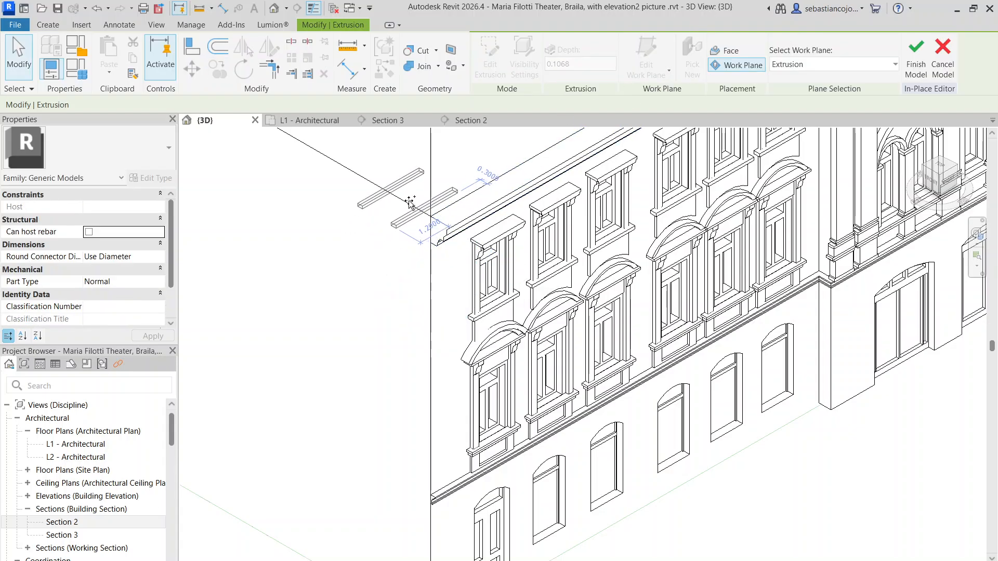
pyautogui.scroll(-3, 445, 226)
pyautogui.click(730, 52)
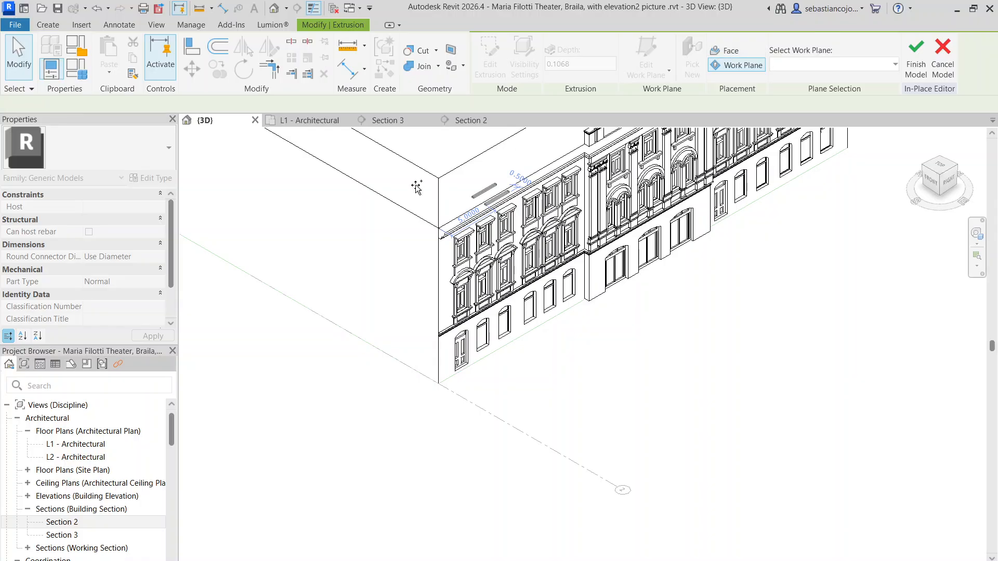
pyautogui.scroll(3, 416, 188)
pyautogui.scroll(-2, 407, 277)
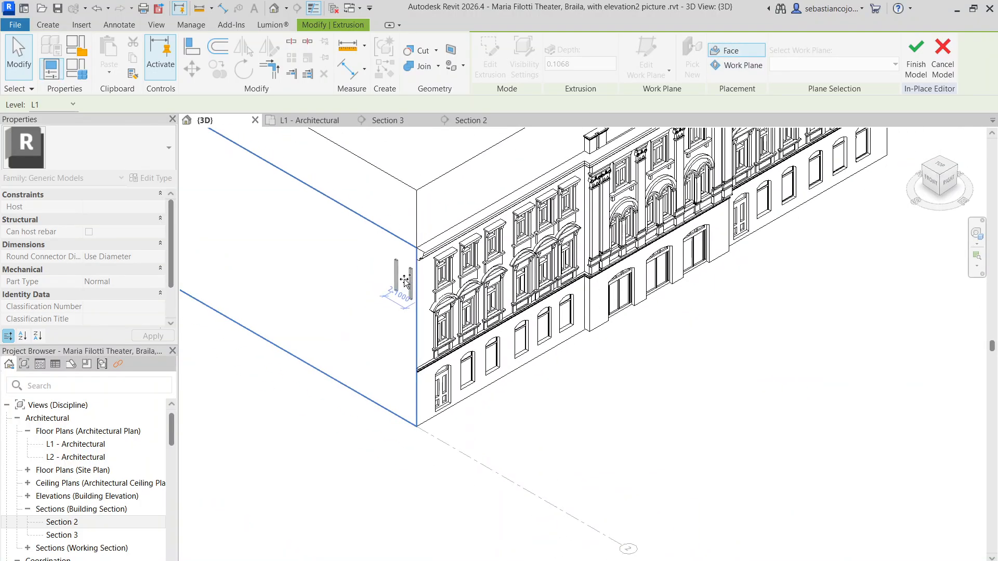
pyautogui.click(405, 282)
pyautogui.scroll(5, 416, 302)
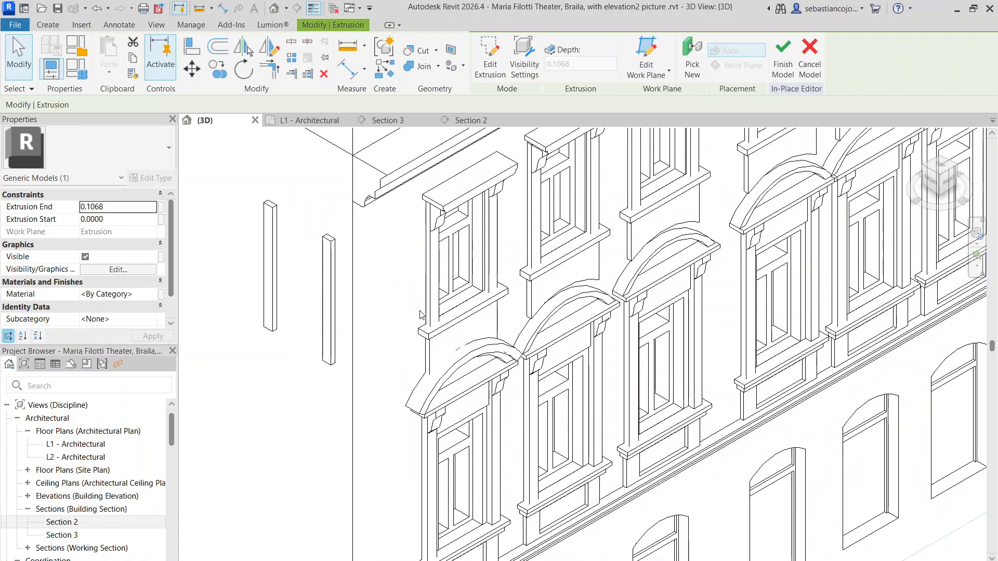
pyautogui.press('Escape')
# Step: Copy the void extrusion of the top-floor window openings, shifting the copy along the facade towards the building corner
pyautogui.scroll(1, 437, 312)
pyautogui.click(457, 310)
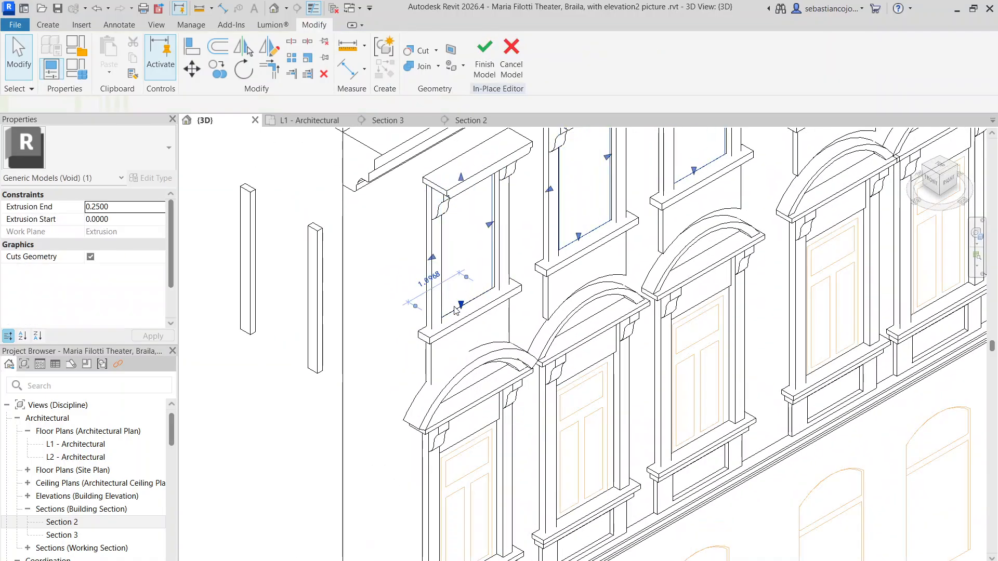
pyautogui.scroll(-6, 457, 310)
pyautogui.scroll(6, 466, 280)
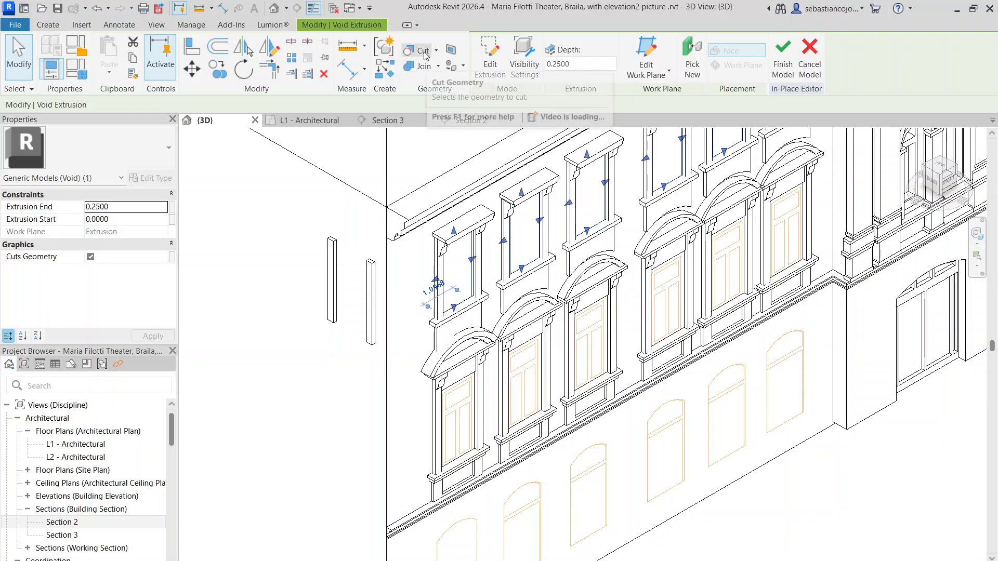
pyautogui.click(217, 69)
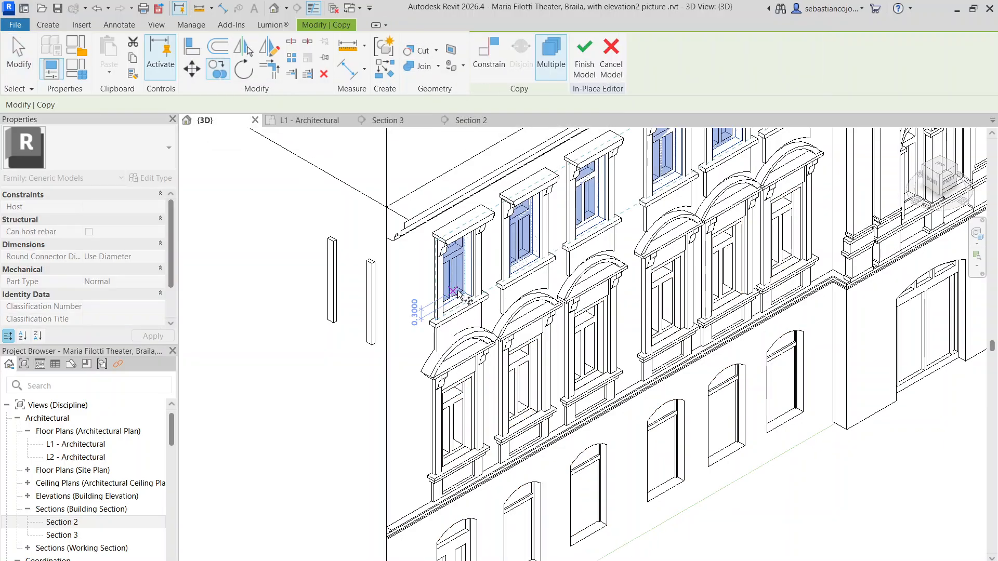
pyautogui.click(359, 353)
pyautogui.click(406, 323)
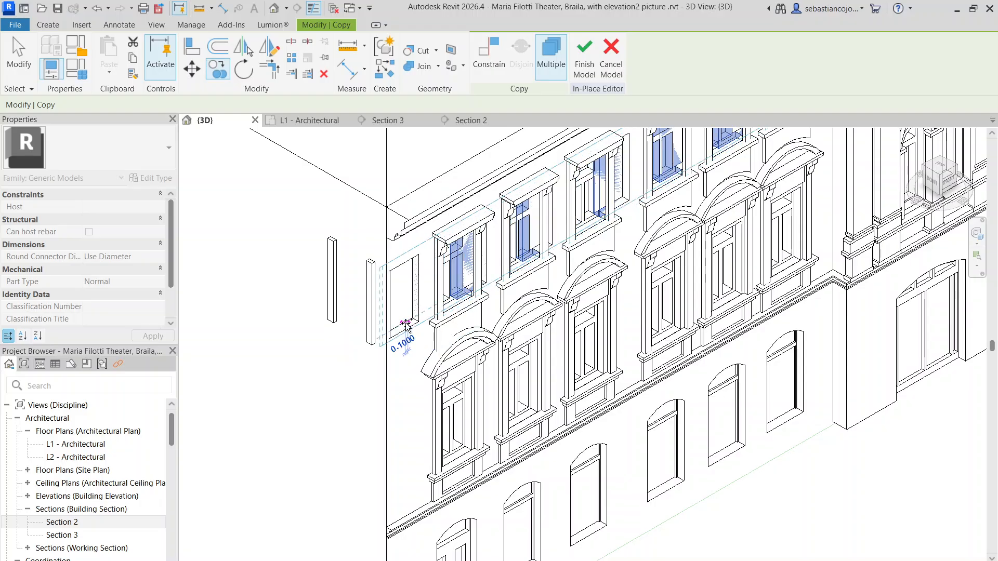
pyautogui.press('Escape')
# Step: Try to rehost the copied void extrusion on the blank side wall with Pick New and Face placement
pyautogui.click(693, 69)
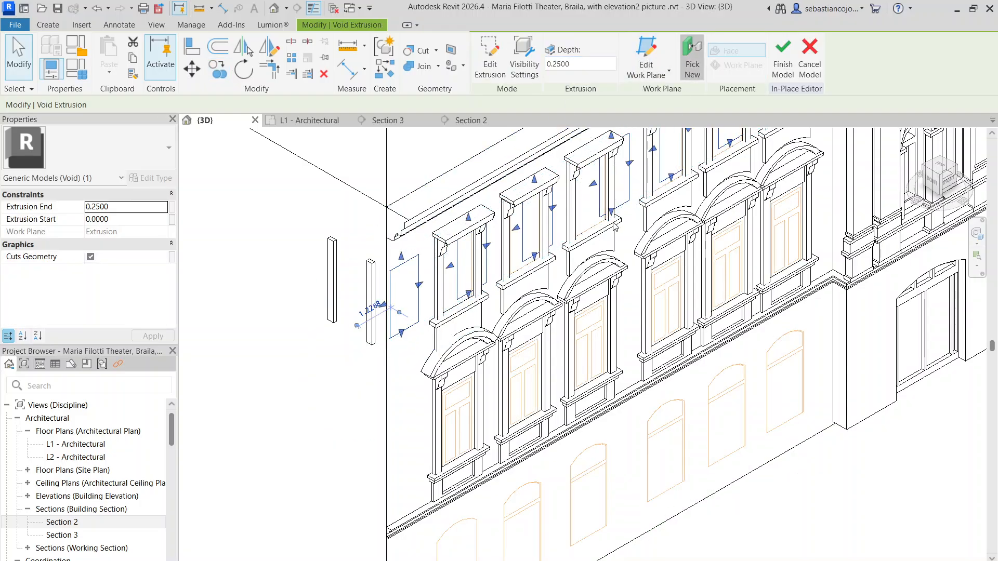
pyautogui.click(658, 69)
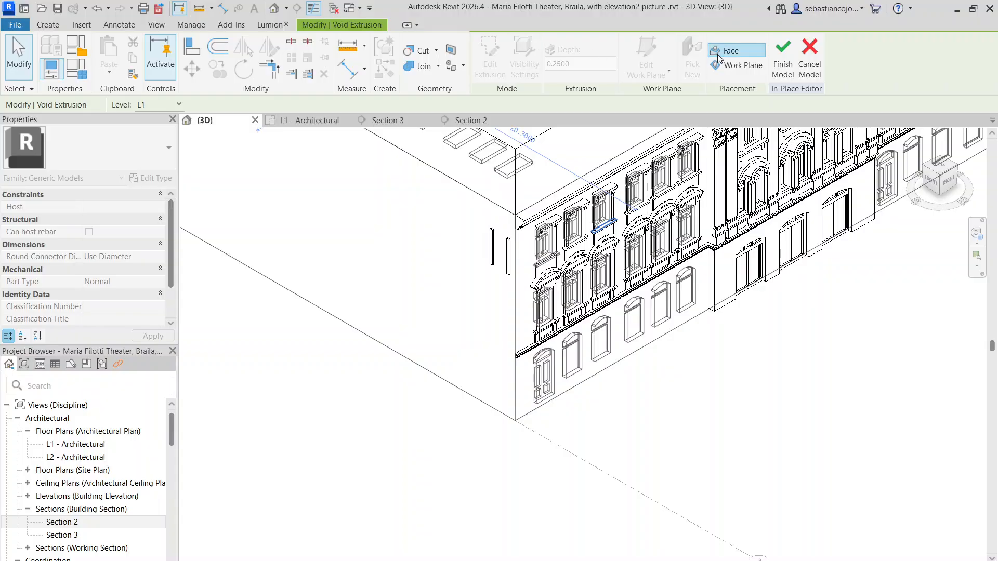
pyautogui.scroll(-1, 502, 351)
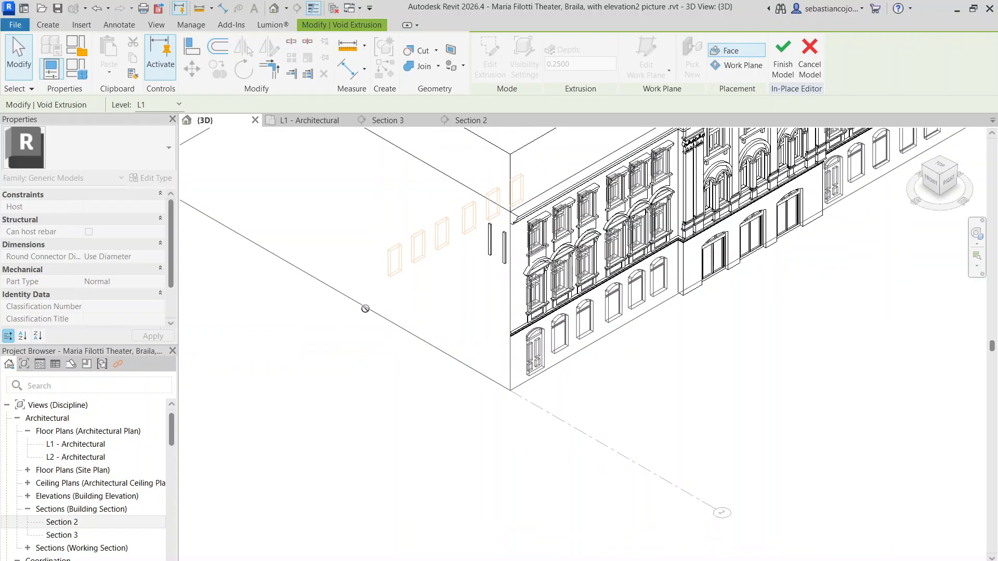
pyautogui.scroll(-3, 432, 179)
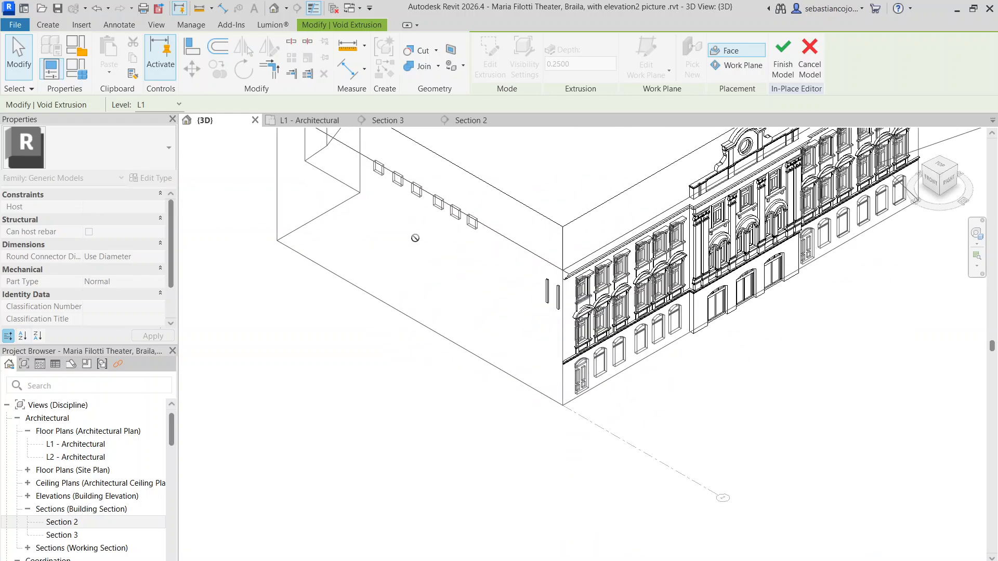
pyautogui.scroll(-2, 433, 233)
pyautogui.scroll(3, 432, 245)
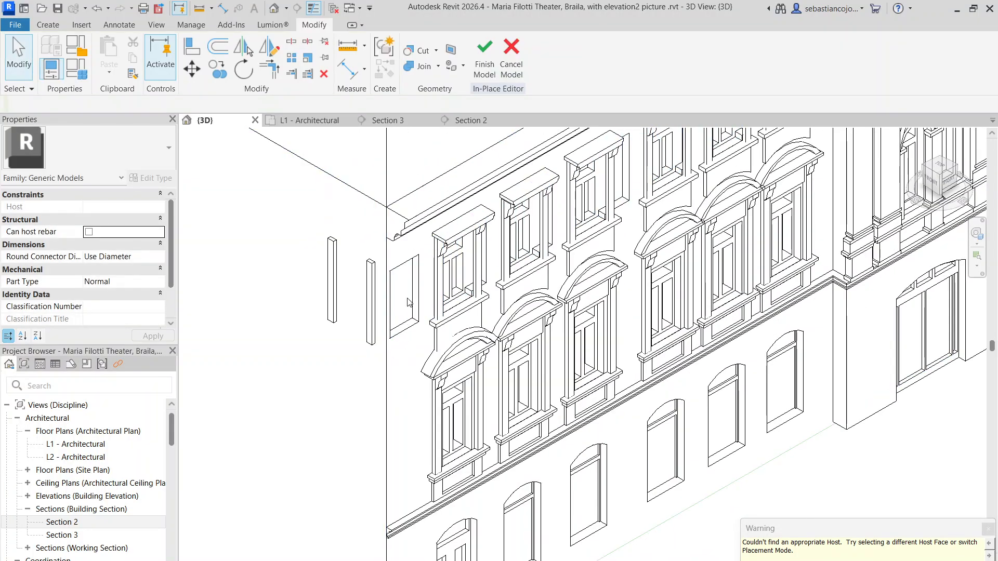
pyautogui.click(424, 279)
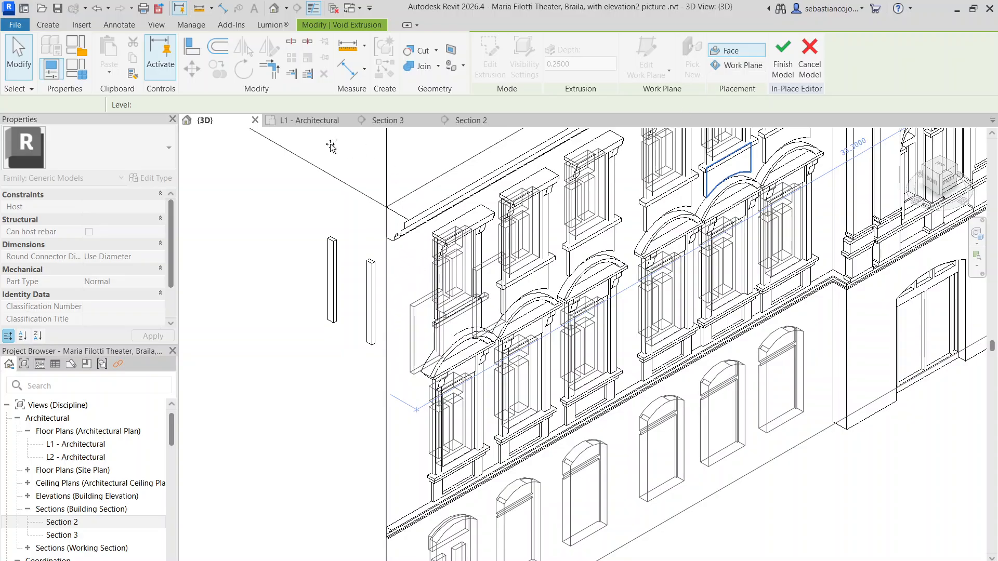
# Step: Examine the L1 - Architectural plan and Section 2 to identify the grid running along the side wall, returning to the 3D view
pyautogui.click(318, 121)
pyautogui.scroll(-3, 501, 383)
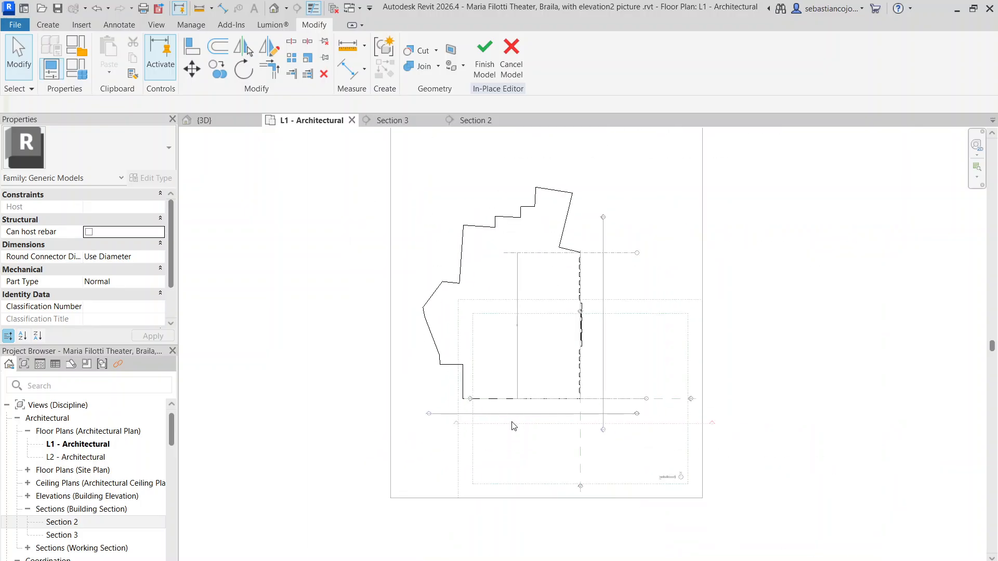
pyautogui.scroll(5, 573, 418)
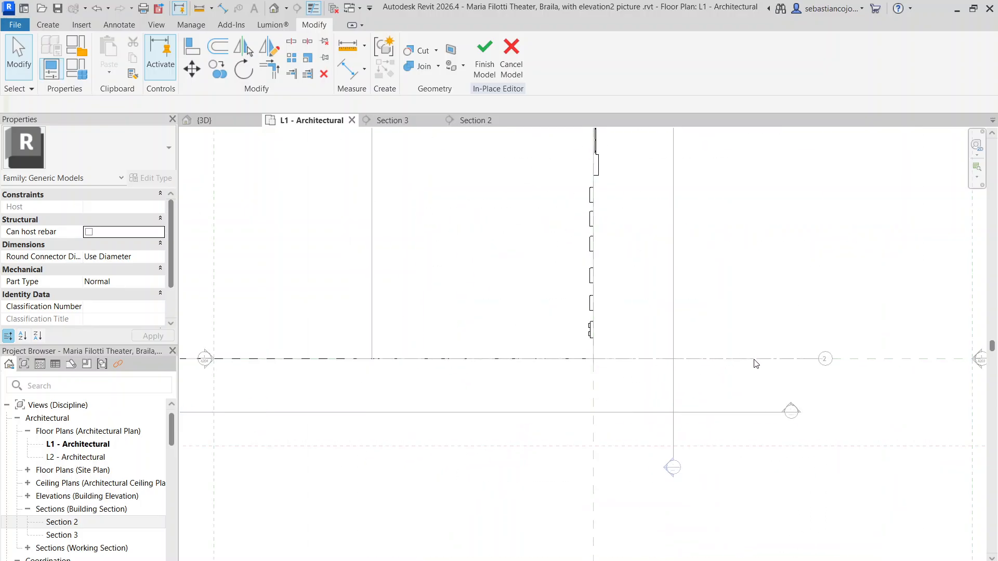
pyautogui.scroll(-4, 655, 388)
pyautogui.click(474, 120)
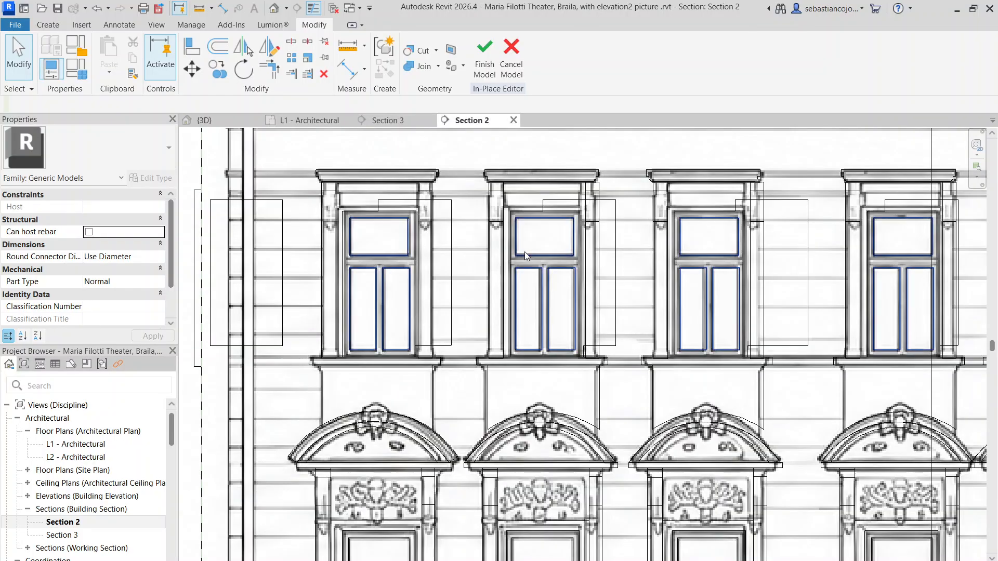
pyautogui.scroll(-3, 525, 252)
pyautogui.click(208, 124)
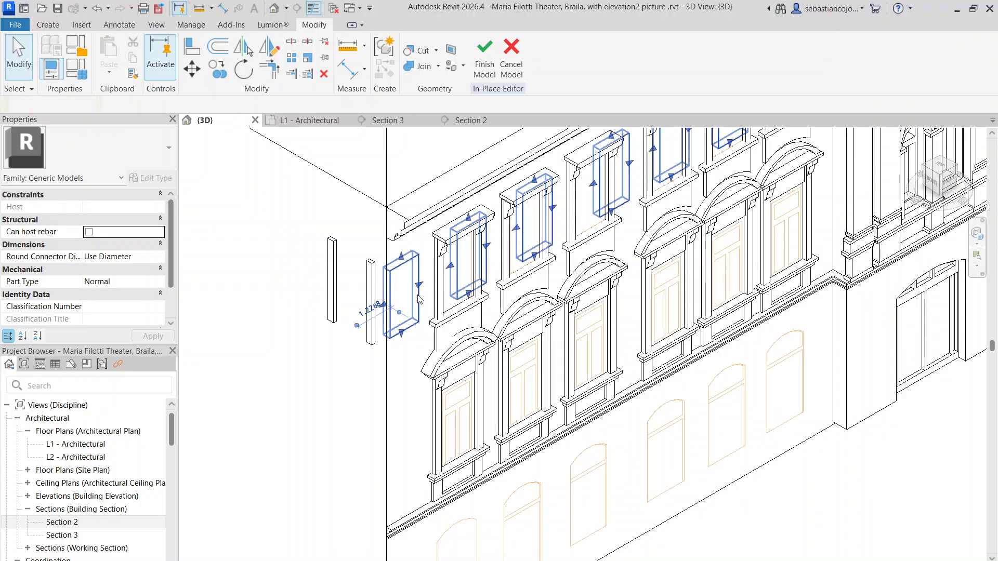
# Step: Rehost the copied void extrusion on the Grid : 2 work plane, placing its openings along the blank side wall
pyautogui.click(416, 299)
pyautogui.click(692, 67)
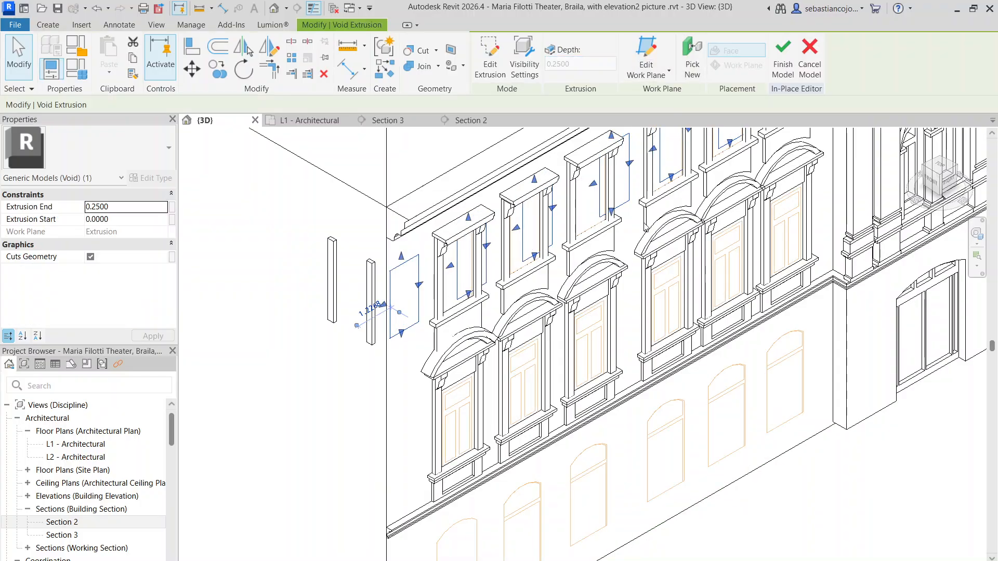
pyautogui.click(685, 69)
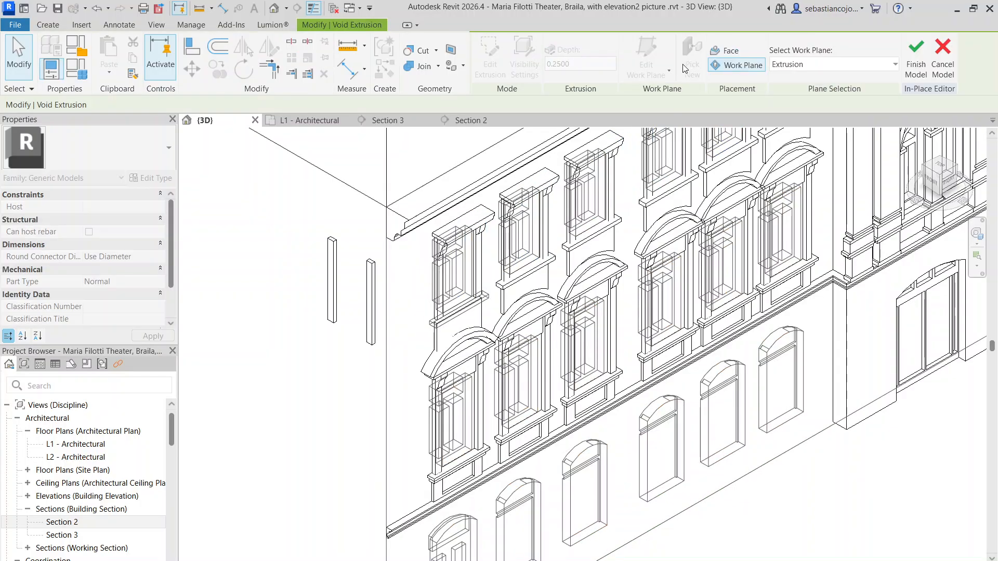
pyautogui.click(790, 76)
pyautogui.scroll(2, 796, 104)
pyautogui.click(798, 110)
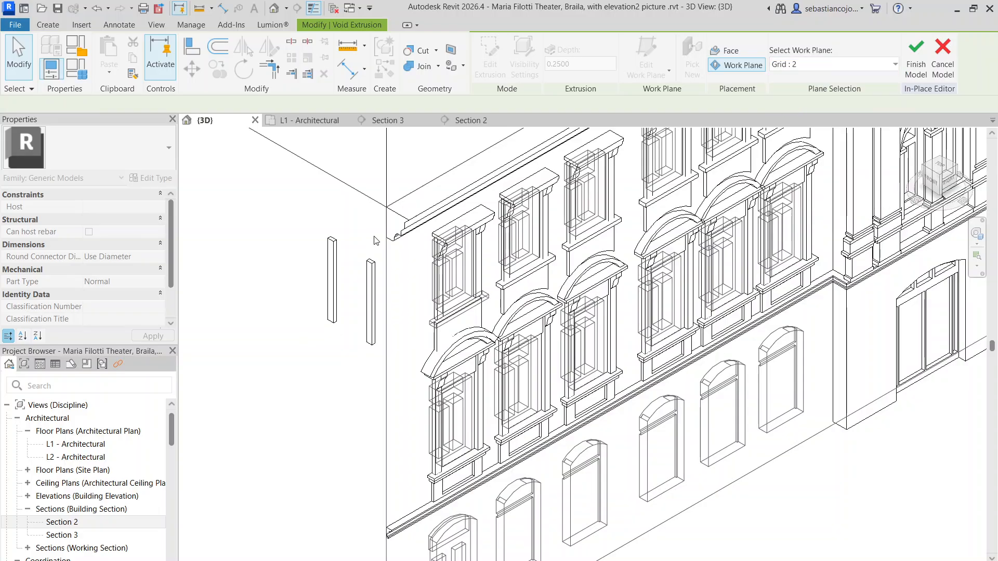
pyautogui.scroll(-4, 380, 232)
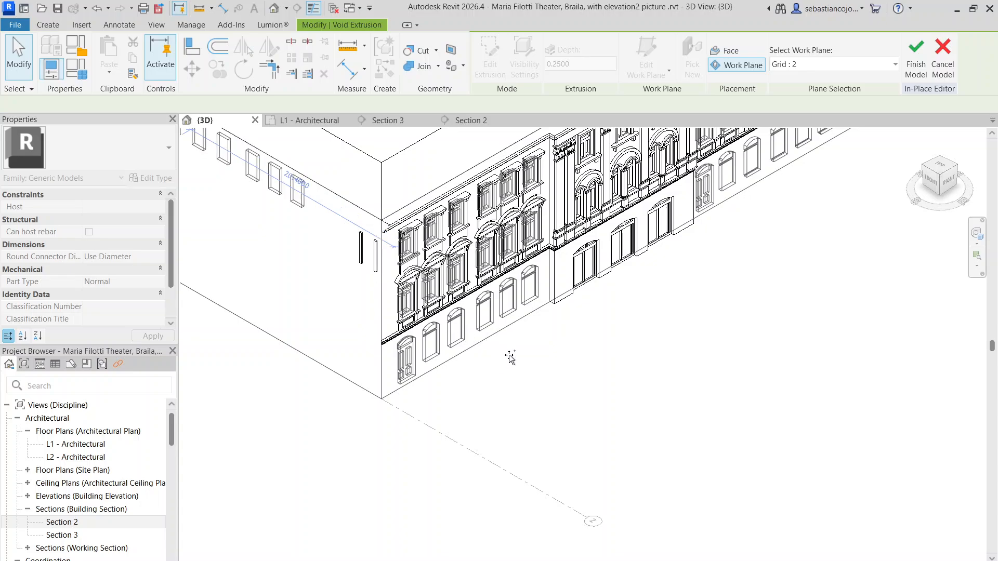
pyautogui.scroll(-3, 511, 358)
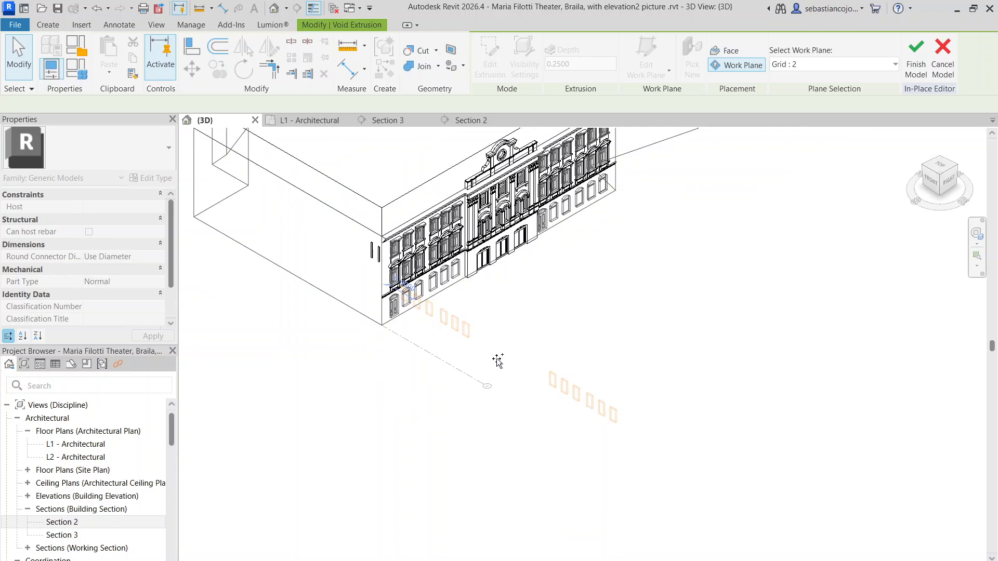
pyautogui.click(315, 220)
pyautogui.scroll(-3, 353, 283)
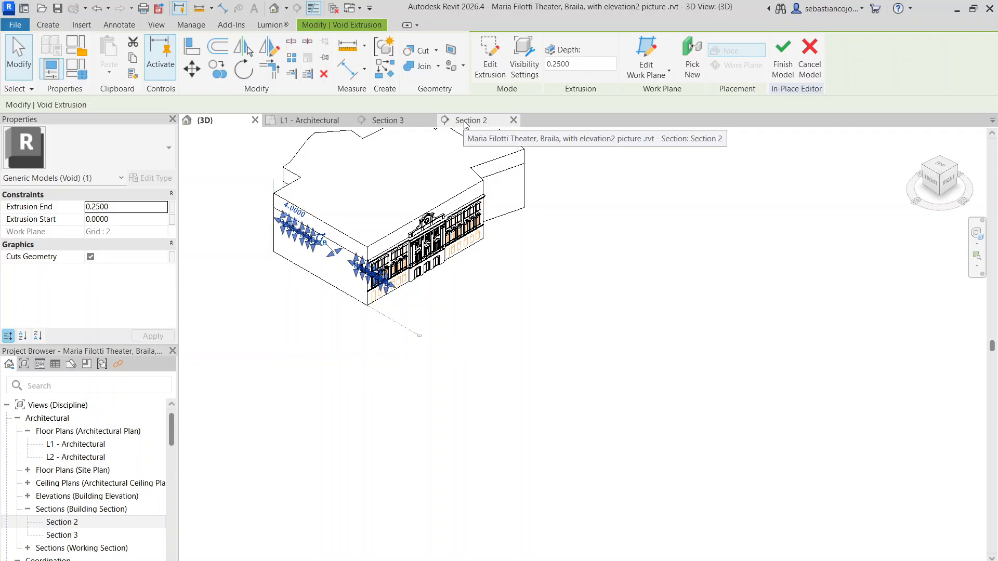
# Step: In Section 3, move the void extrusion so its first rectangle lines up with the top-floor window nearest the outer corner
pyautogui.click(412, 125)
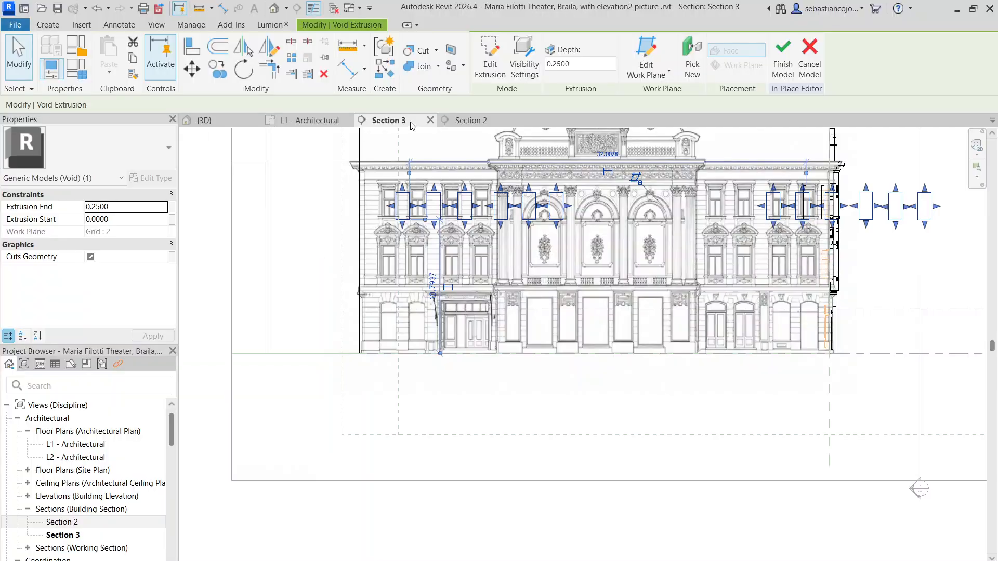
pyautogui.scroll(3, 477, 212)
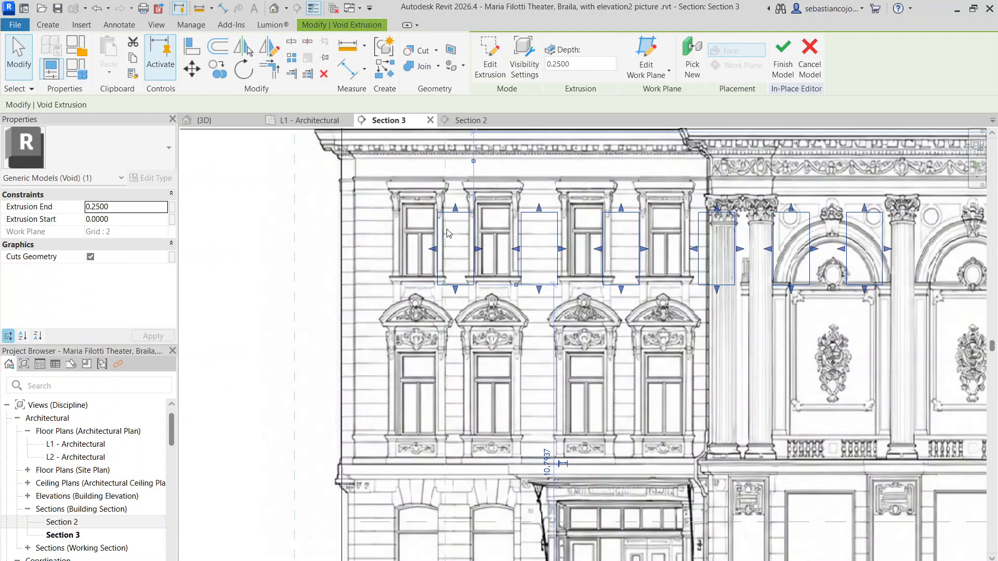
pyautogui.moveTo(407, 201); pyautogui.dragTo(404, 210)
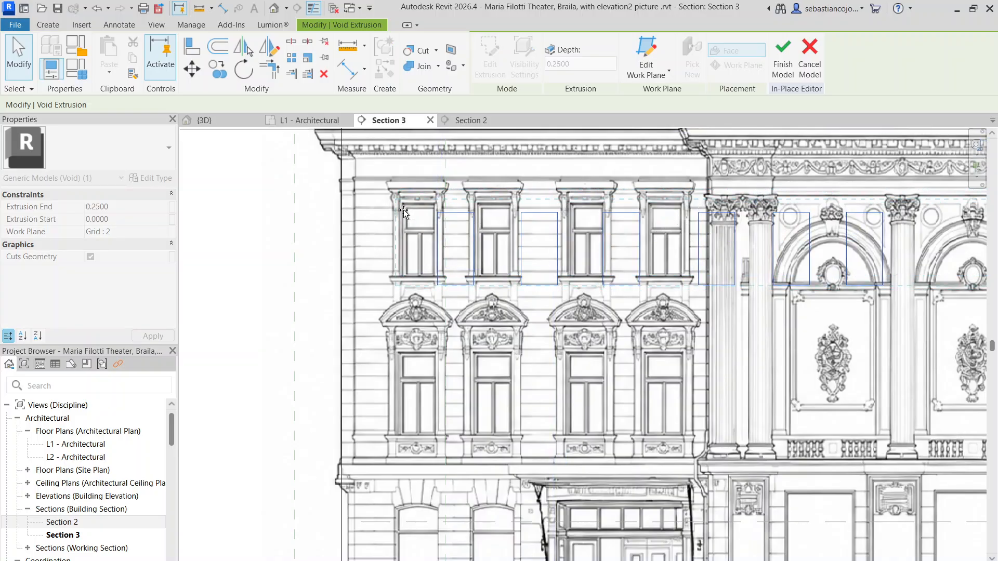
pyautogui.scroll(-4, 411, 211)
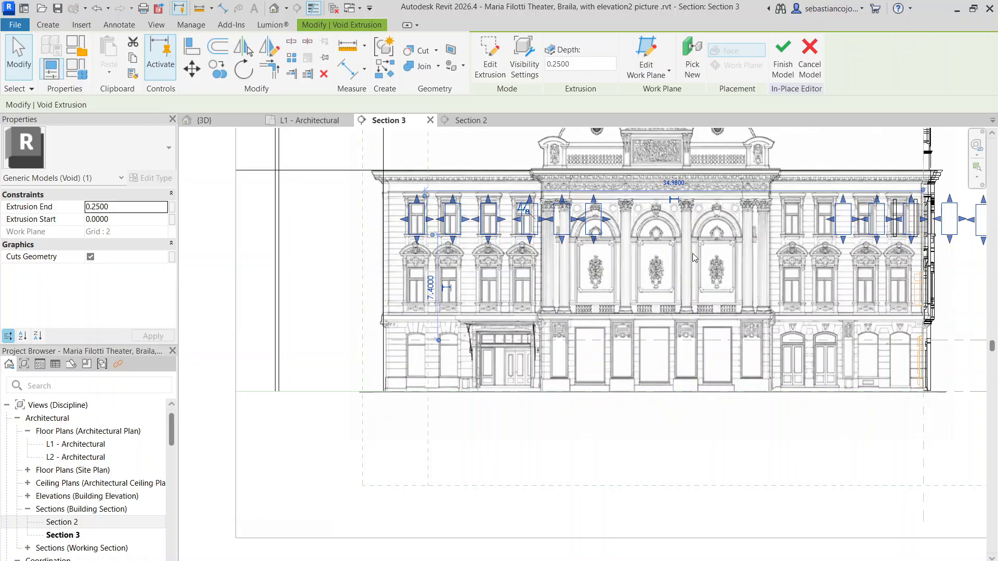
# Step: Edit the void extrusion's sketch and delete the two surplus rectangles lying over the columns and arch of the central bay
pyautogui.moveTo(693, 254); pyautogui.dragTo(281, 253, button='middle')
pyautogui.scroll(3, 426, 214)
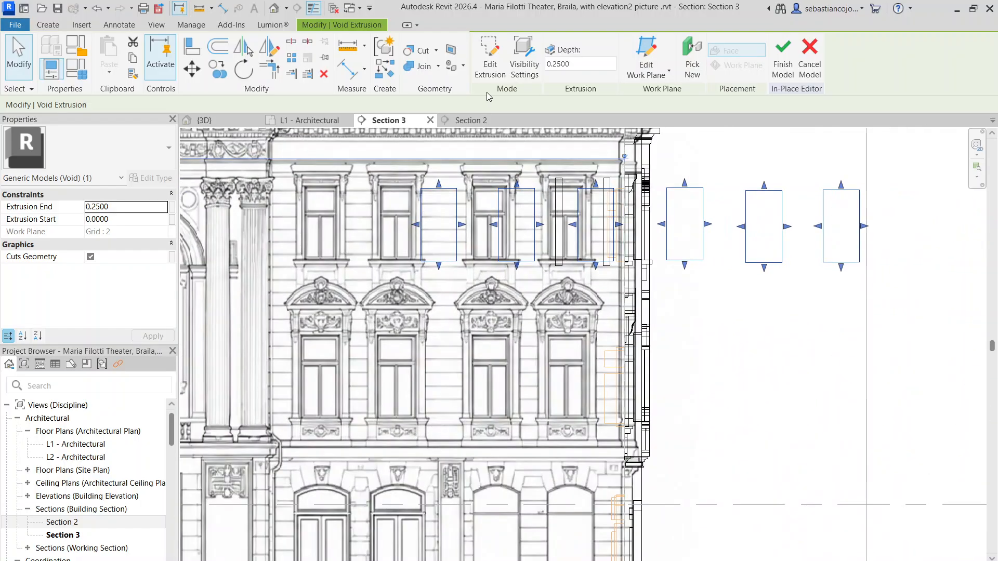
pyautogui.doubleClick(419, 207)
pyautogui.scroll(-6, 555, 312)
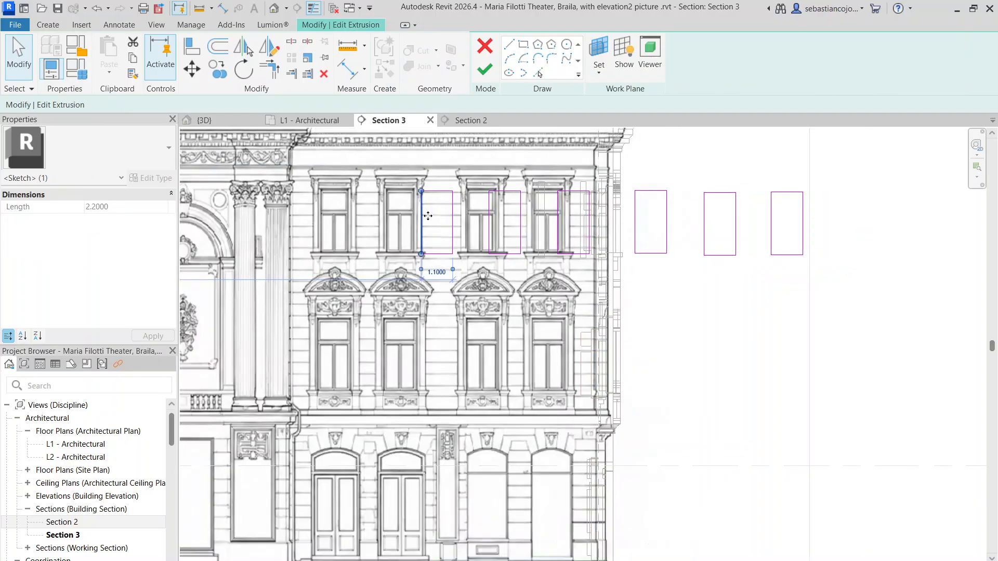
pyautogui.scroll(6, 328, 257)
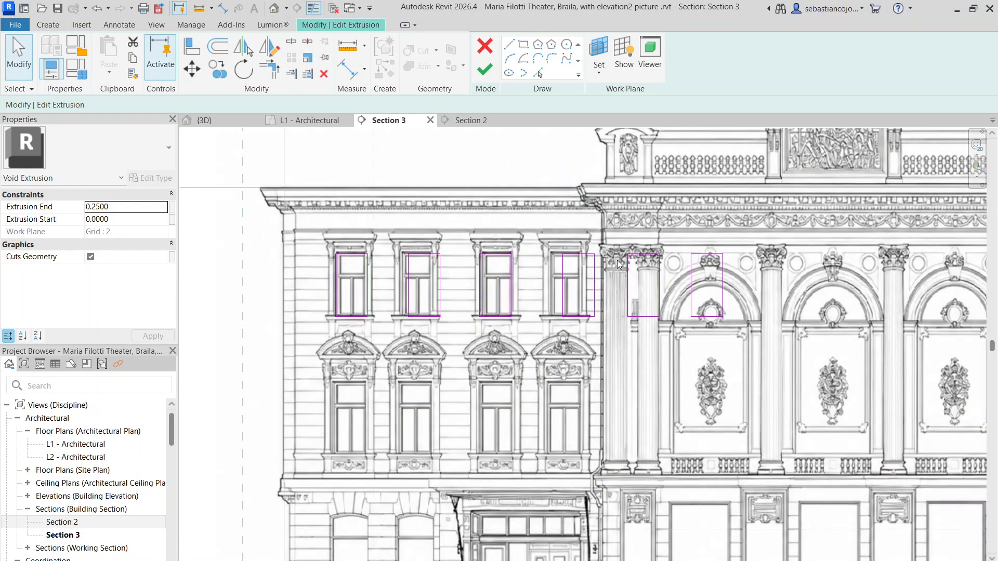
pyautogui.moveTo(618, 264); pyautogui.dragTo(737, 436)
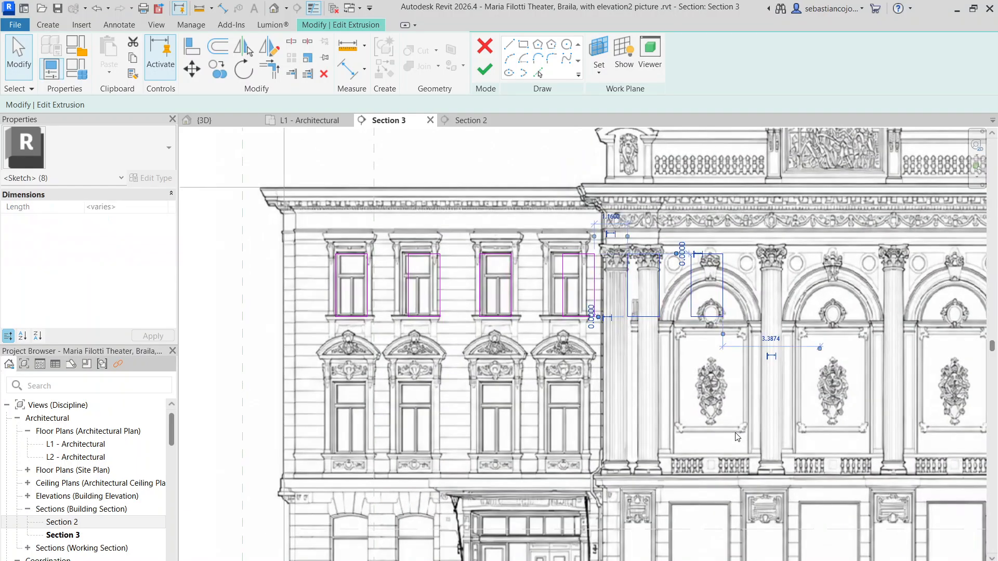
pyautogui.press('Escape')
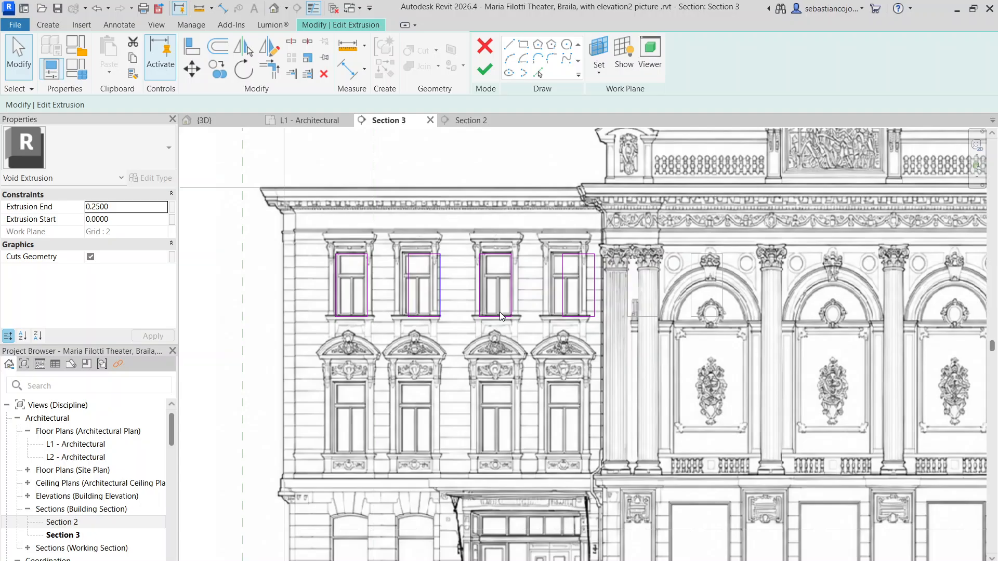
# Step: Move the fourth sketch rectangle onto the top-floor window beside the central bay, aligning its upper corner with the opening
pyautogui.scroll(1, 662, 280)
pyautogui.moveTo(494, 192); pyautogui.dragTo(588, 386)
pyautogui.scroll(3, 535, 267)
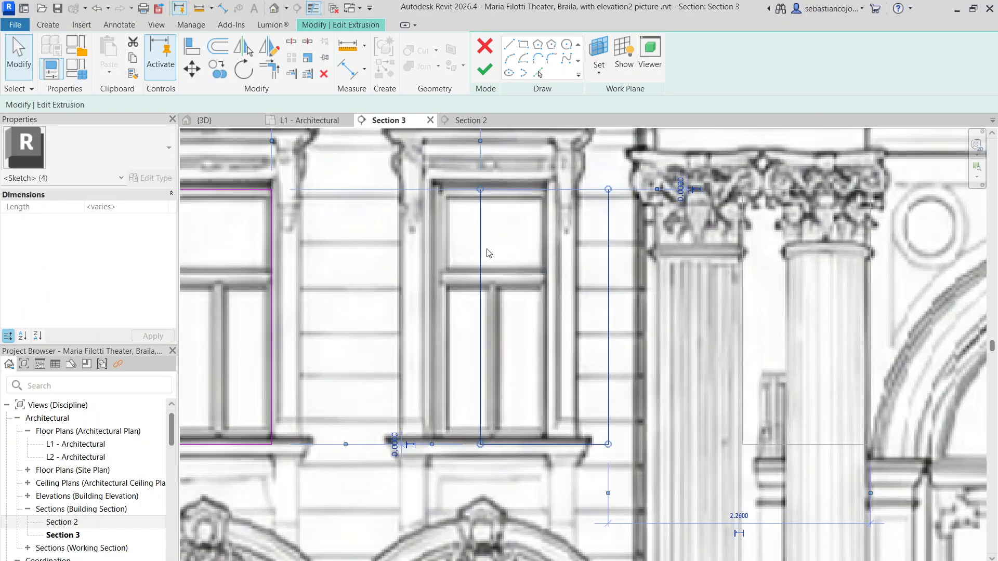
pyautogui.moveTo(481, 251)
pyautogui.mouseDown()
pyautogui.moveTo(431, 248)
pyautogui.moveTo(436, 237)
pyautogui.mouseUp()
pyautogui.scroll(-4, 464, 255)
pyautogui.scroll(4, 496, 263)
pyautogui.press('Escape')
# Step: Narrow the fourth rectangle by pulling its edge nearest the central bay in to the window opening
pyautogui.click(503, 265)
pyautogui.moveTo(503, 266); pyautogui.dragTo(487, 273)
pyautogui.scroll(6, 486, 266)
pyautogui.scroll(-7, 487, 273)
pyautogui.click(476, 285)
pyautogui.scroll(5, 417, 252)
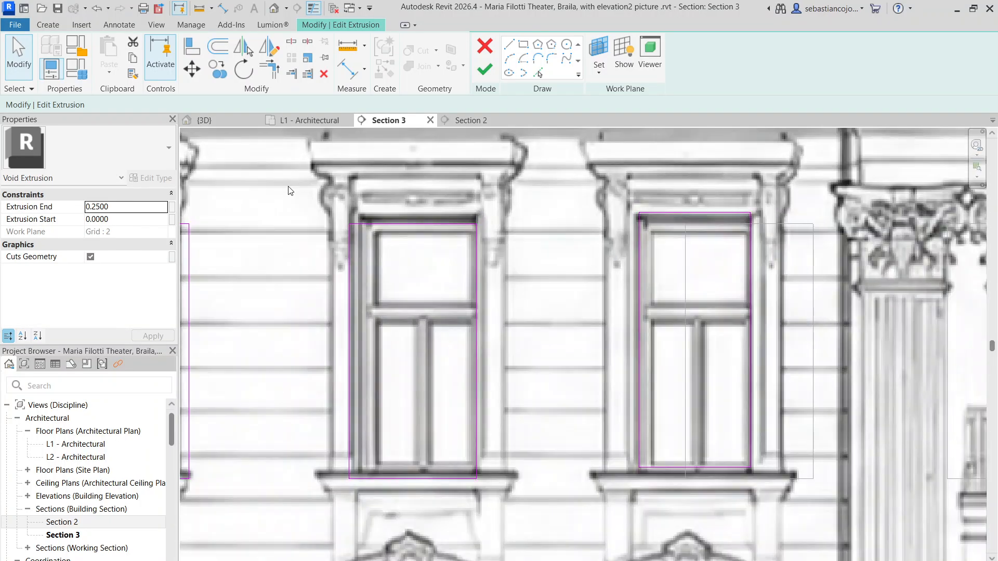
# Step: Move the third sketch rectangle so its corner matches the opening of the third top-floor window
pyautogui.moveTo(290, 205)
pyautogui.mouseDown()
pyautogui.moveTo(468, 471)
pyautogui.moveTo(528, 499)
pyautogui.mouseUp()
pyautogui.scroll(6, 391, 195)
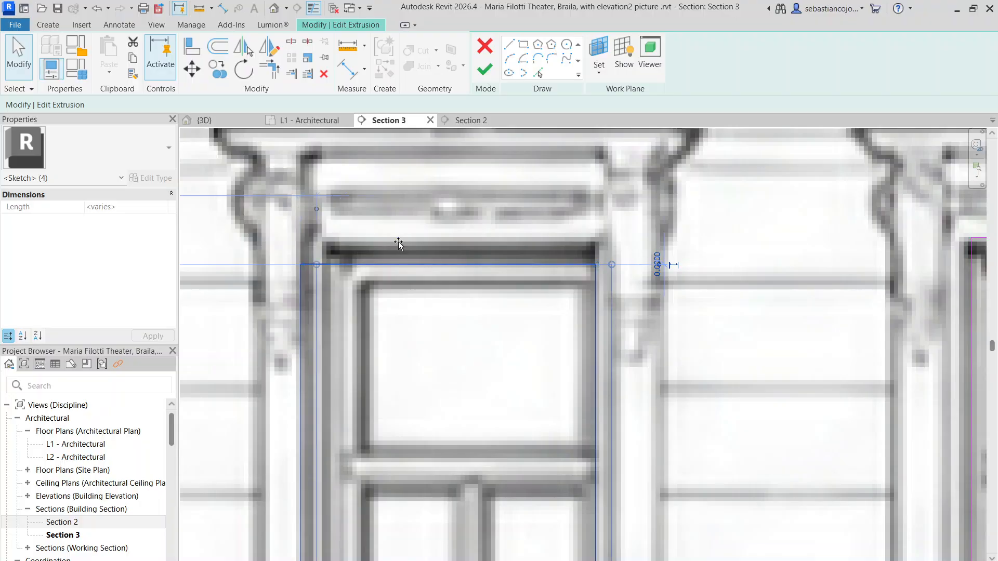
pyautogui.moveTo(399, 243); pyautogui.dragTo(378, 248)
pyautogui.scroll(-4, 379, 247)
pyautogui.click(487, 302)
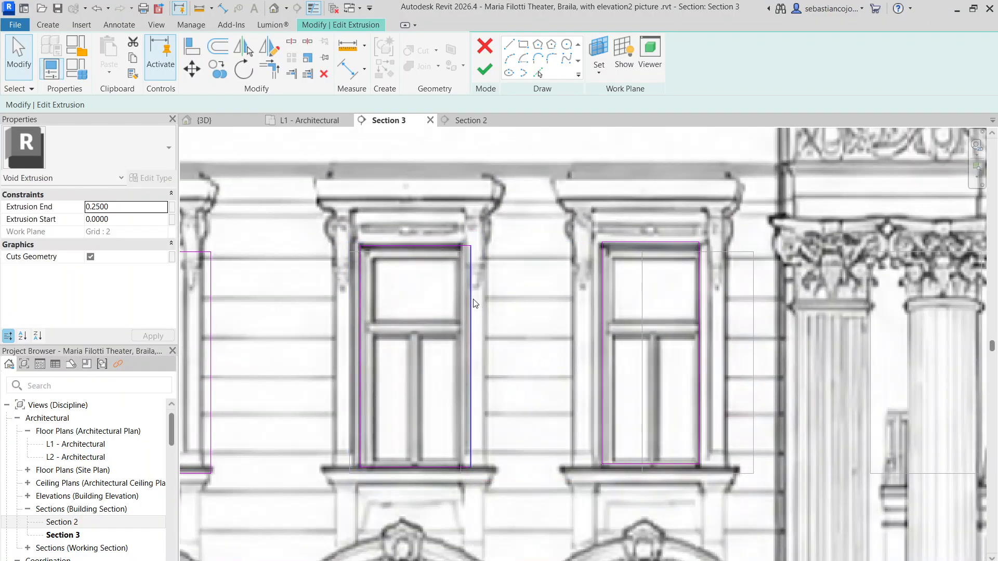
# Step: Narrow the third rectangle by aligning its far vertical edge with the third window's opening
pyautogui.moveTo(473, 300)
pyautogui.mouseDown()
pyautogui.moveTo(445, 322)
pyautogui.moveTo(472, 327)
pyautogui.moveTo(468, 300)
pyautogui.moveTo(459, 301)
pyautogui.mouseUp()
pyautogui.scroll(4, 467, 318)
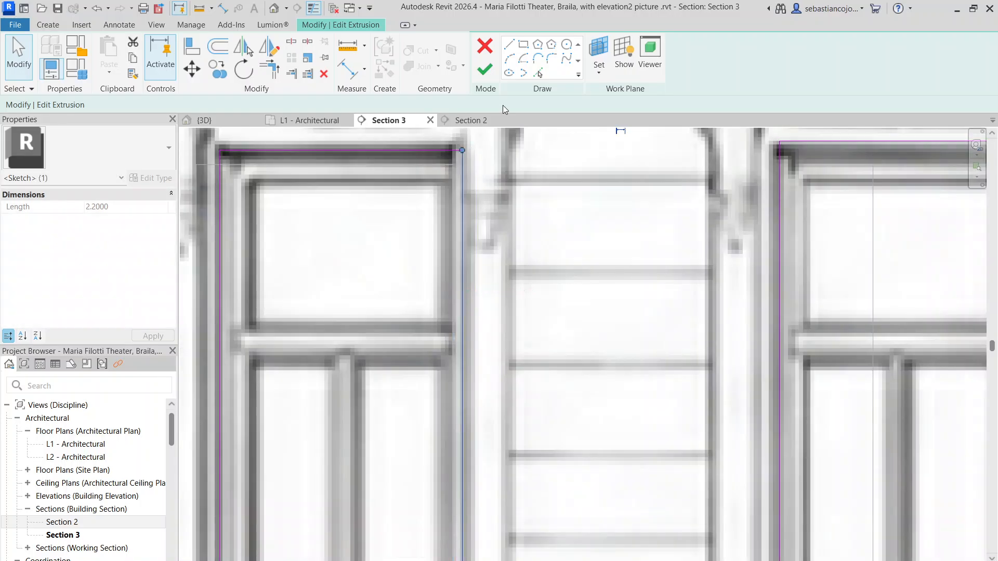
pyautogui.scroll(-7, 490, 223)
pyautogui.click(491, 263)
# Step: Move the second sketch rectangle onto the opening of the second top-floor window
pyautogui.scroll(4, 336, 261)
pyautogui.moveTo(343, 166); pyautogui.dragTo(494, 420)
pyautogui.scroll(4, 370, 283)
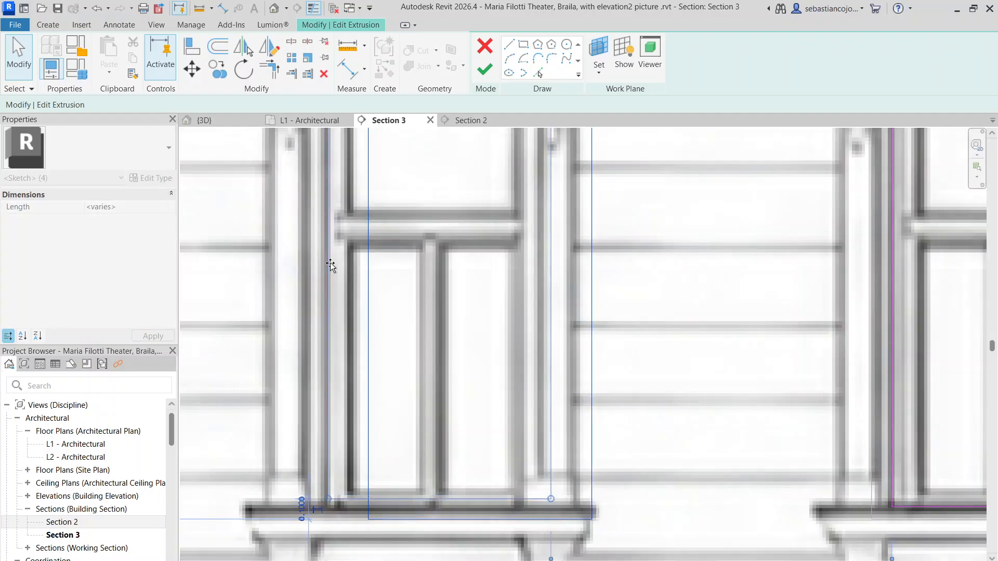
pyautogui.moveTo(330, 263); pyautogui.dragTo(330, 263)
pyautogui.scroll(-6, 333, 266)
pyautogui.click(391, 255)
pyautogui.scroll(4, 374, 240)
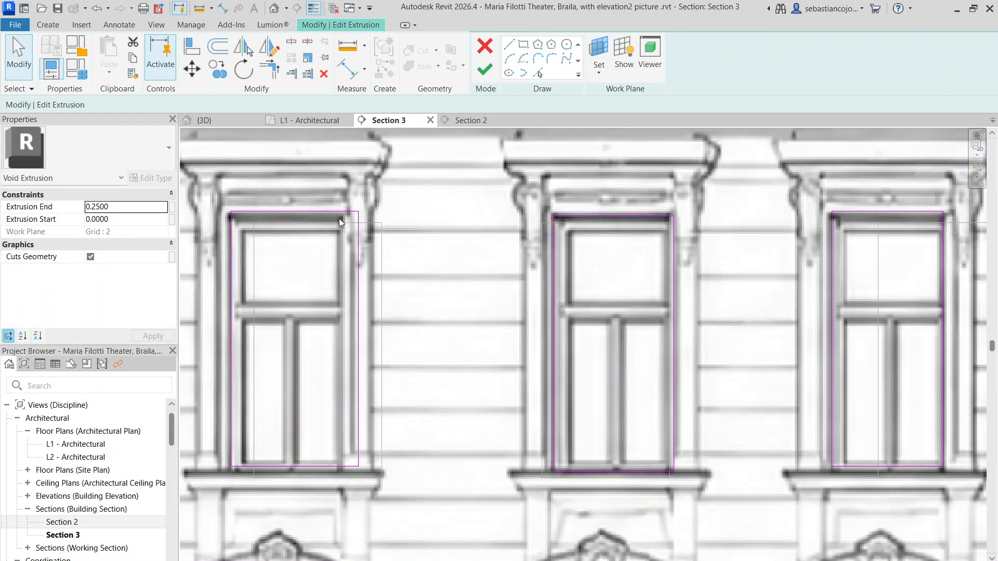
# Step: Narrow the second rectangle to about 1 m wide so its far vertical edge matches the second window's opening
pyautogui.moveTo(326, 280); pyautogui.dragTo(437, 244, button='middle')
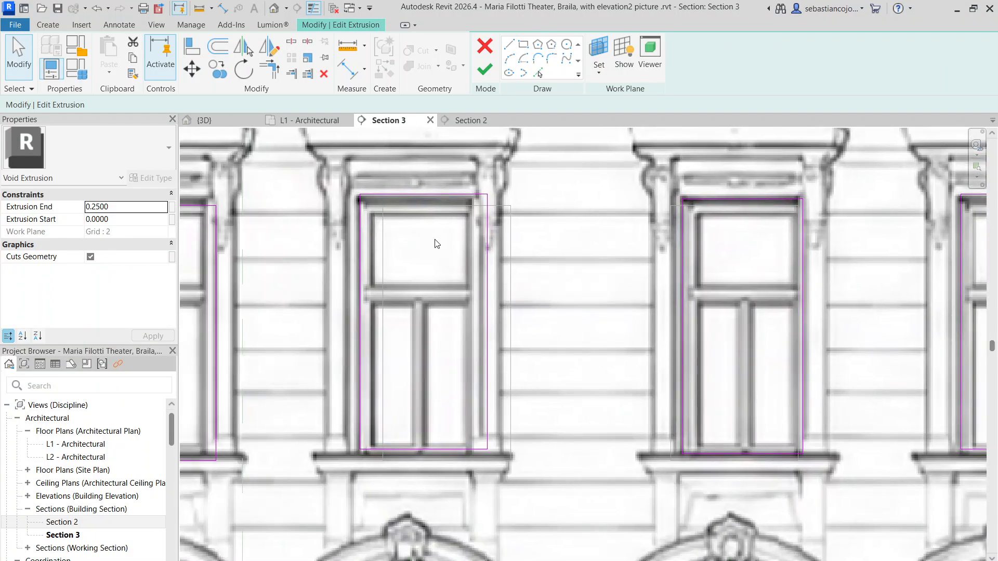
pyautogui.click(472, 289)
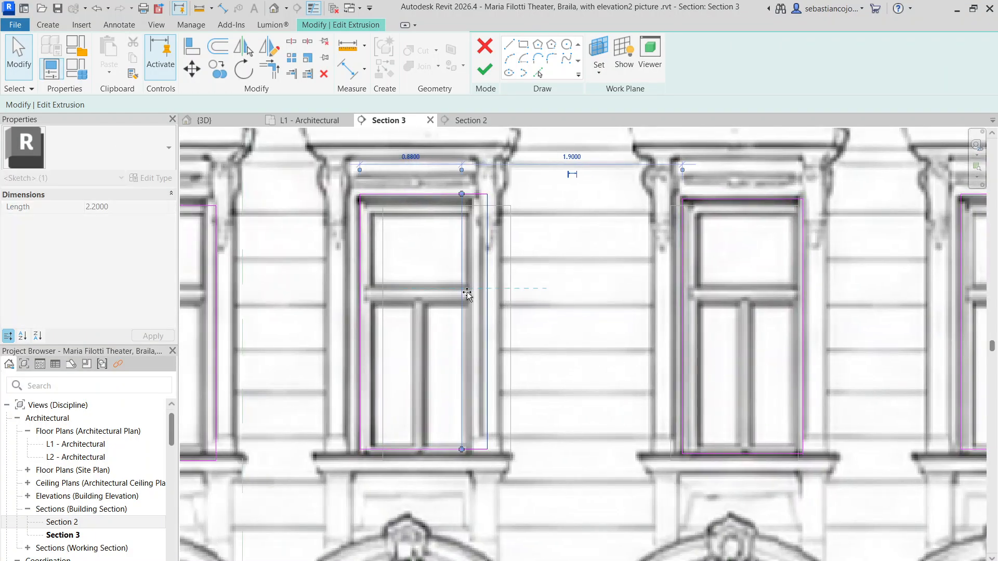
pyautogui.scroll(3, 473, 313)
pyautogui.scroll(-1, 478, 325)
pyautogui.rightClick(478, 325)
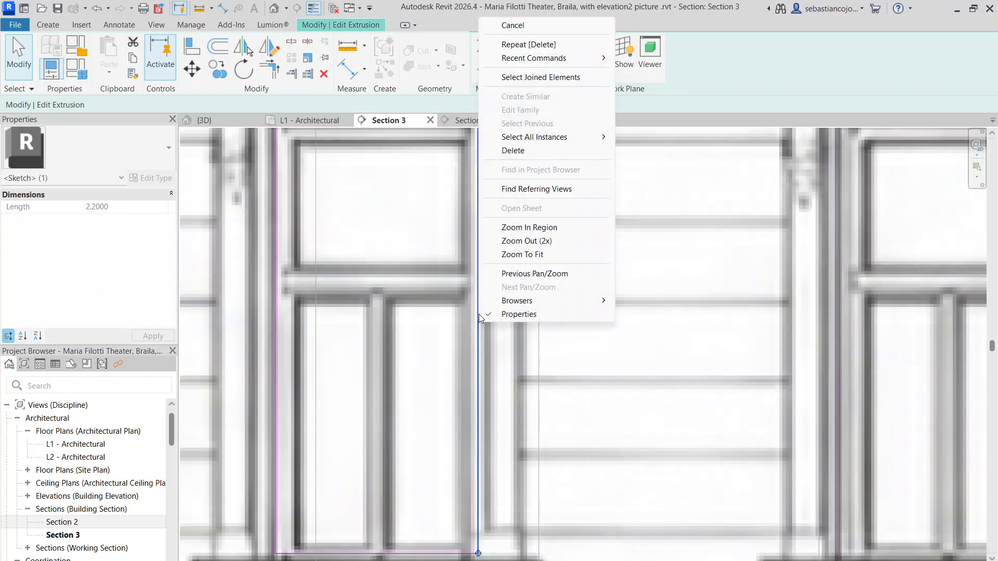
pyautogui.click(470, 337)
pyautogui.scroll(-7, 470, 337)
pyautogui.scroll(3, 381, 310)
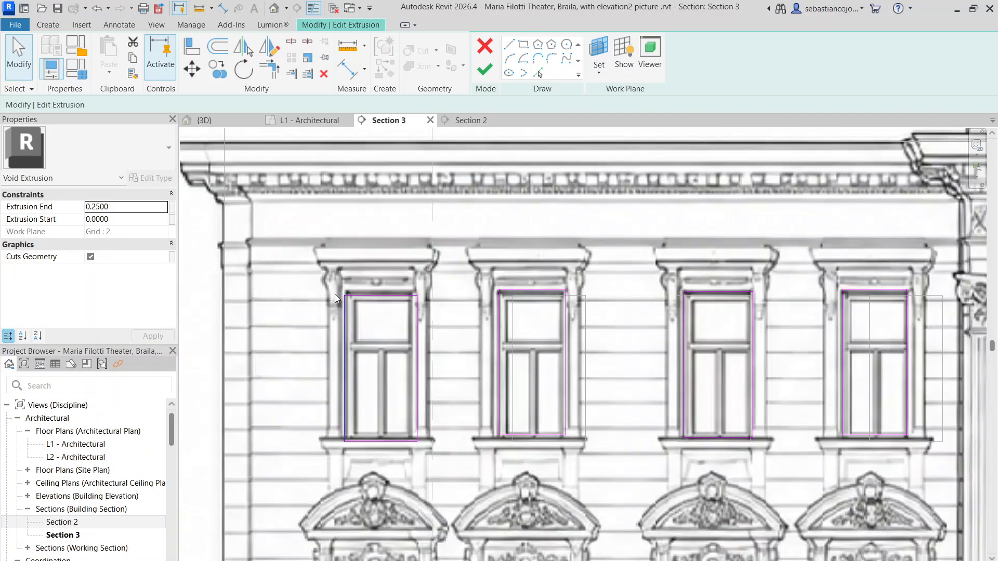
# Step: Narrow the first sketch rectangle to about 1 m wide so its far vertical edge matches the first top-floor window's opening
pyautogui.moveTo(422, 479); pyautogui.dragTo(441, 469)
pyautogui.scroll(4, 316, 340)
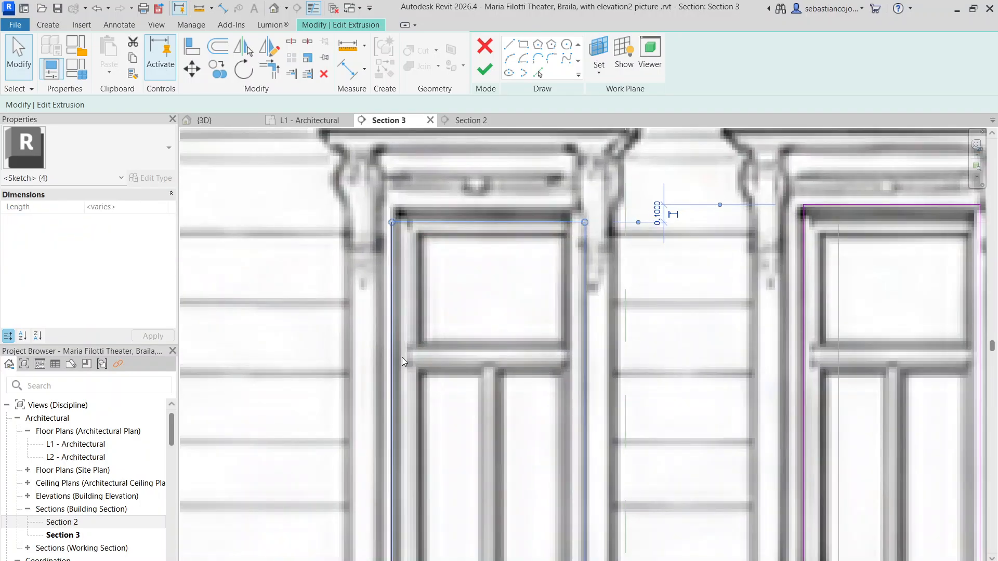
pyautogui.press('Escape')
pyautogui.scroll(-2, 404, 184)
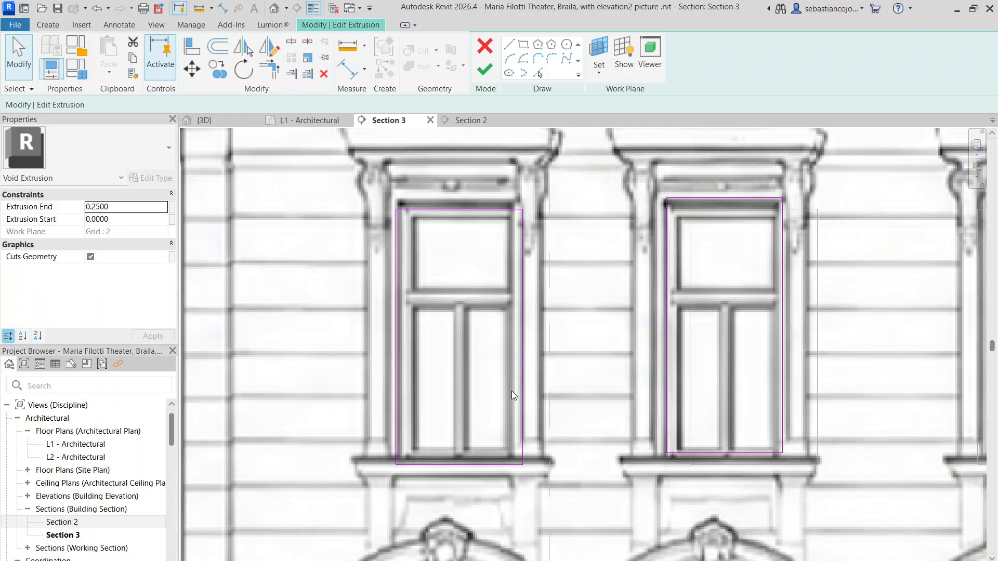
pyautogui.moveTo(526, 287)
pyautogui.mouseDown()
pyautogui.moveTo(498, 282)
pyautogui.moveTo(516, 287)
pyautogui.mouseUp()
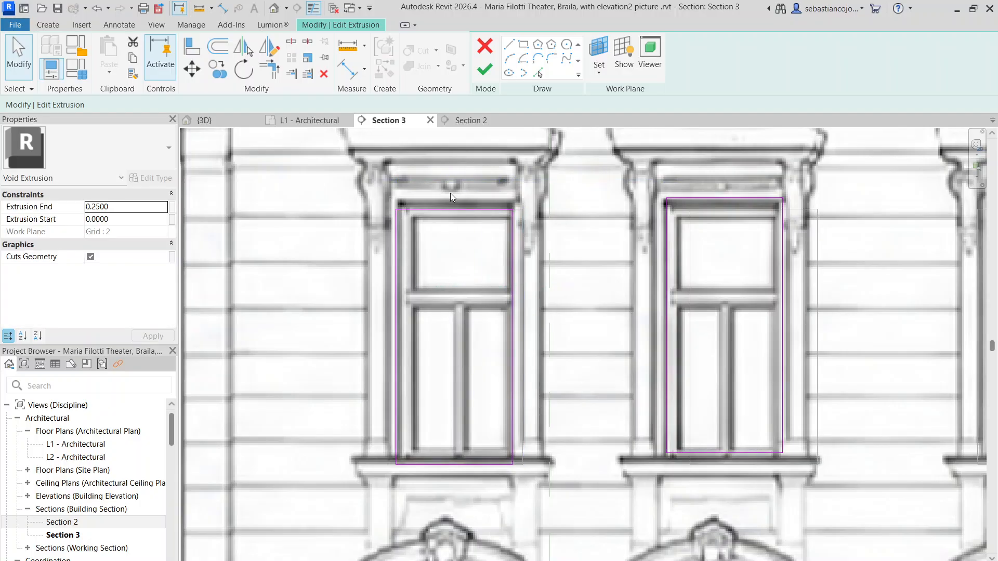
# Step: Raise the first rectangle's top edge to the head of the first top-floor window's opening
pyautogui.scroll(-1, 451, 207)
pyautogui.click(472, 196)
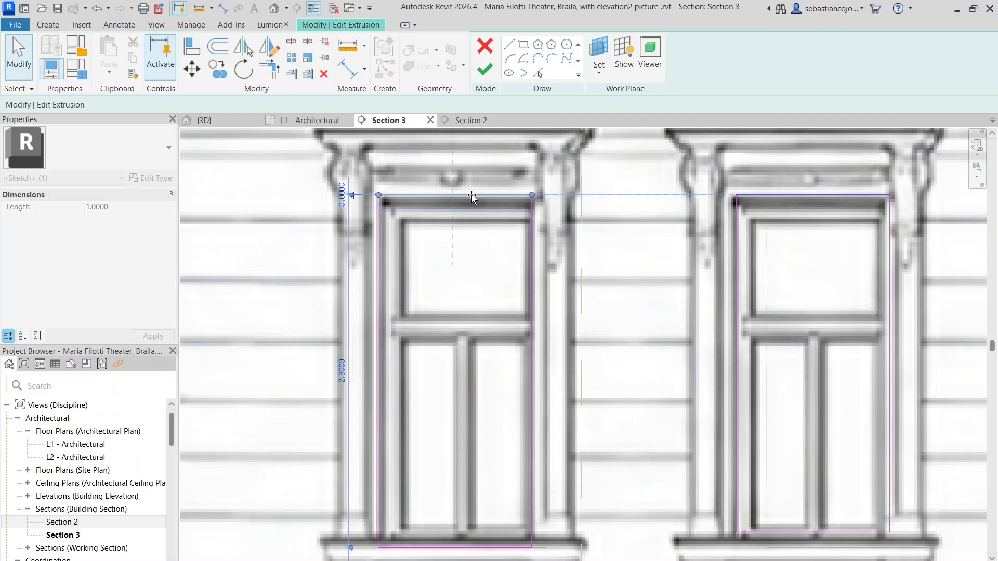
pyautogui.scroll(-3, 471, 195)
pyautogui.press('Escape')
pyautogui.scroll(-3, 472, 196)
# Step: Delete the six leftover sketch rectangles over and beyond the facade's right wing
pyautogui.moveTo(742, 252); pyautogui.dragTo(357, 214, button='middle')
pyautogui.scroll(-3, 357, 215)
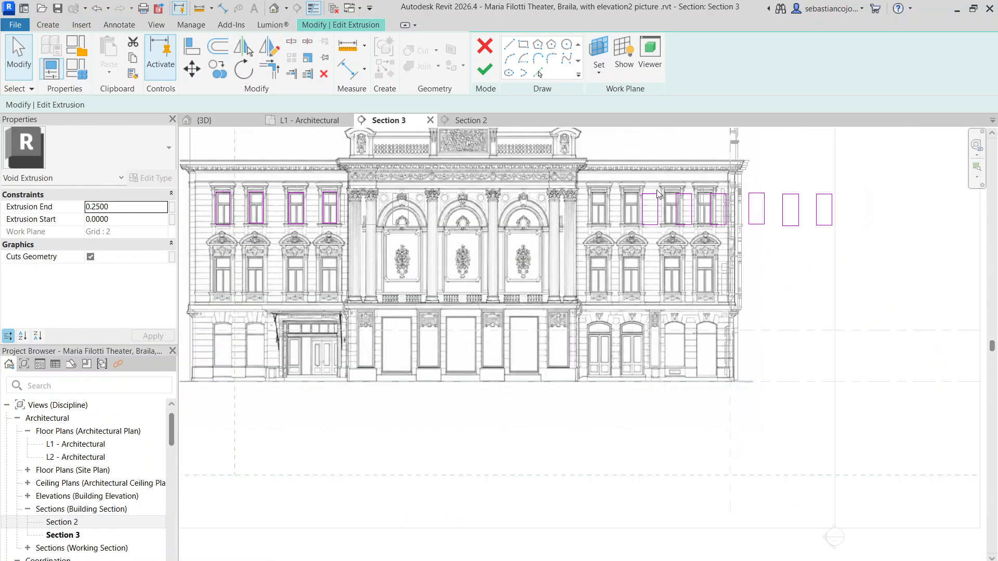
pyautogui.moveTo(677, 196); pyautogui.dragTo(580, 248, button='middle')
pyautogui.moveTo(520, 206); pyautogui.dragTo(772, 304)
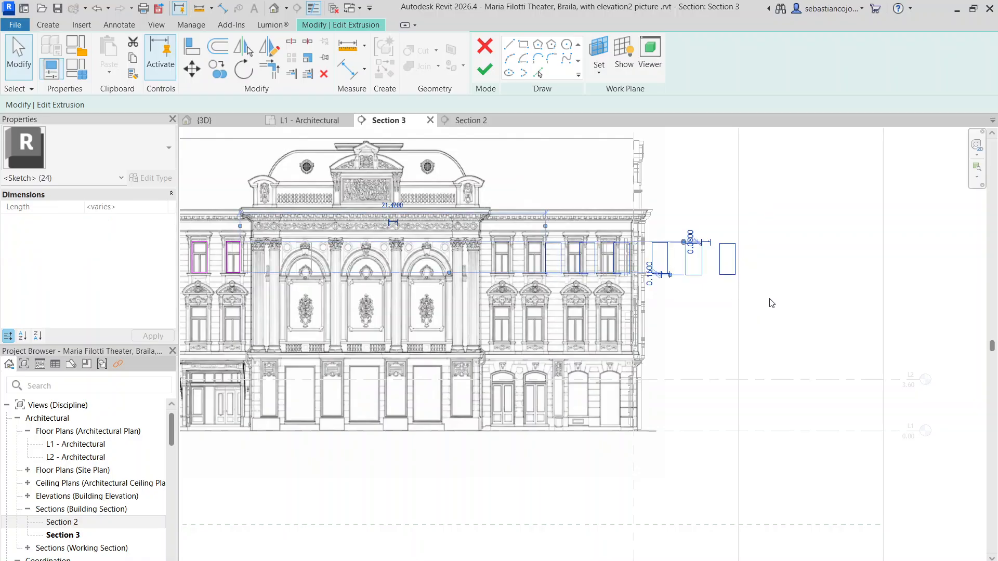
pyautogui.press('Delete')
pyautogui.scroll(-3, 683, 275)
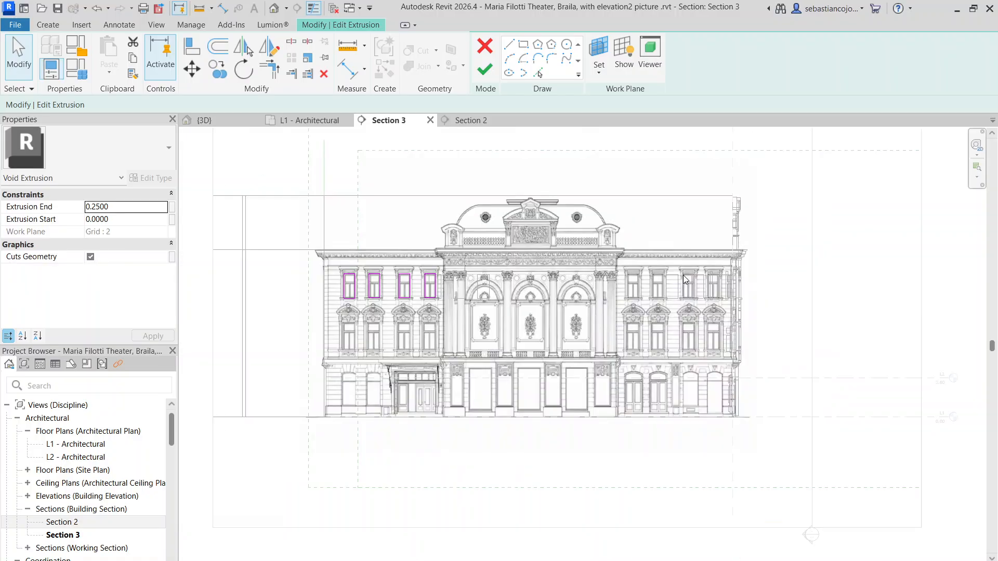
# Step: Mirror the four fitted window rectangles to the right wing about a vertical axis drawn through the centre of the facade
pyautogui.scroll(3, 385, 244)
pyautogui.moveTo(281, 250)
pyautogui.mouseDown()
pyautogui.moveTo(432, 322)
pyautogui.moveTo(462, 314)
pyautogui.mouseUp()
pyautogui.click(279, 46)
pyautogui.scroll(2, 416, 288)
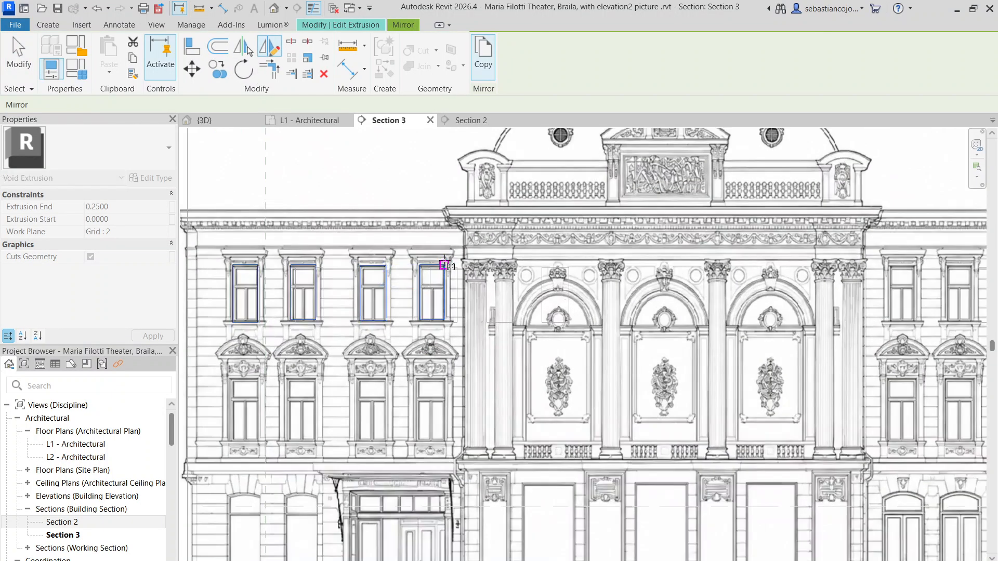
pyautogui.scroll(-4, 492, 242)
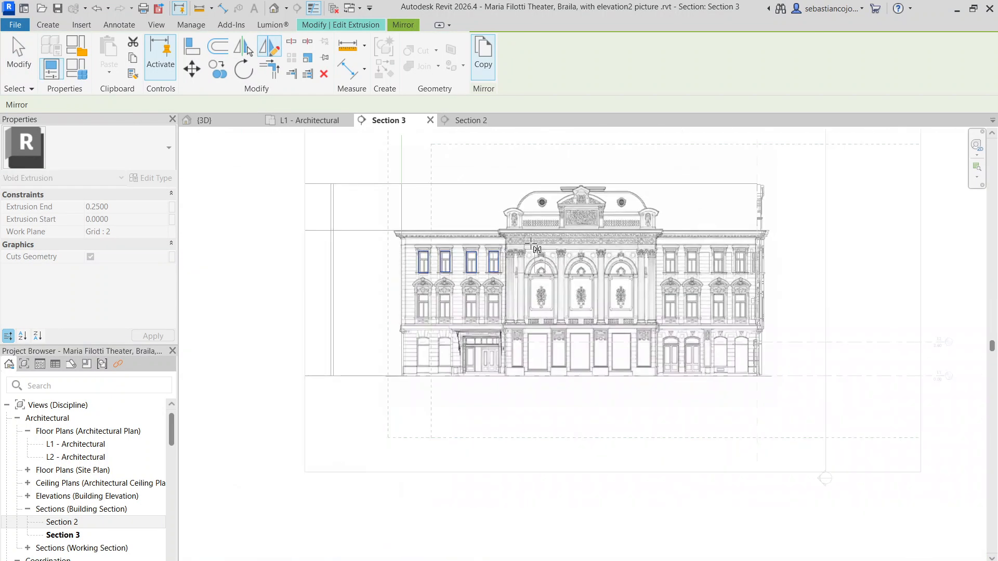
pyautogui.click(579, 376)
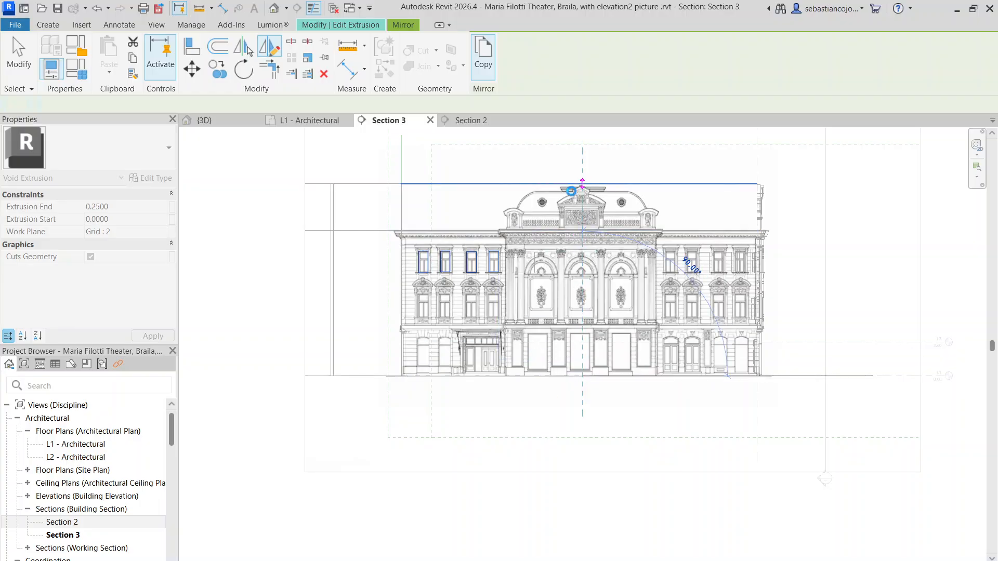
pyautogui.click(583, 183)
pyautogui.scroll(5, 653, 291)
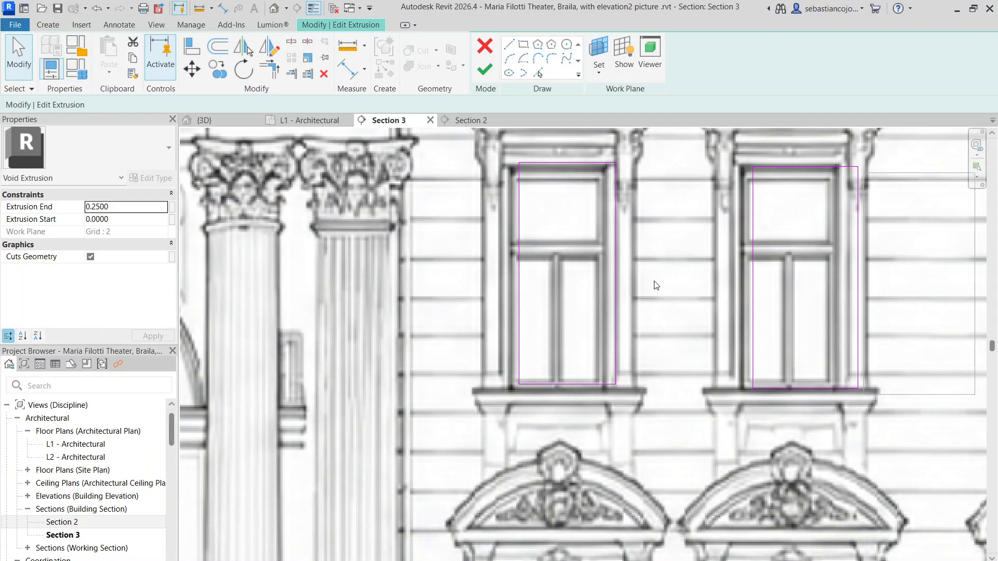
# Step: Move the four mirrored rectangles together onto the openings of the right wing's top-floor windows
pyautogui.scroll(-4, 656, 285)
pyautogui.moveTo(429, 208); pyautogui.dragTo(850, 401)
pyautogui.scroll(5, 771, 265)
pyautogui.moveTo(769, 267); pyautogui.dragTo(740, 272)
pyautogui.scroll(5, 750, 273)
pyautogui.scroll(-4, 740, 273)
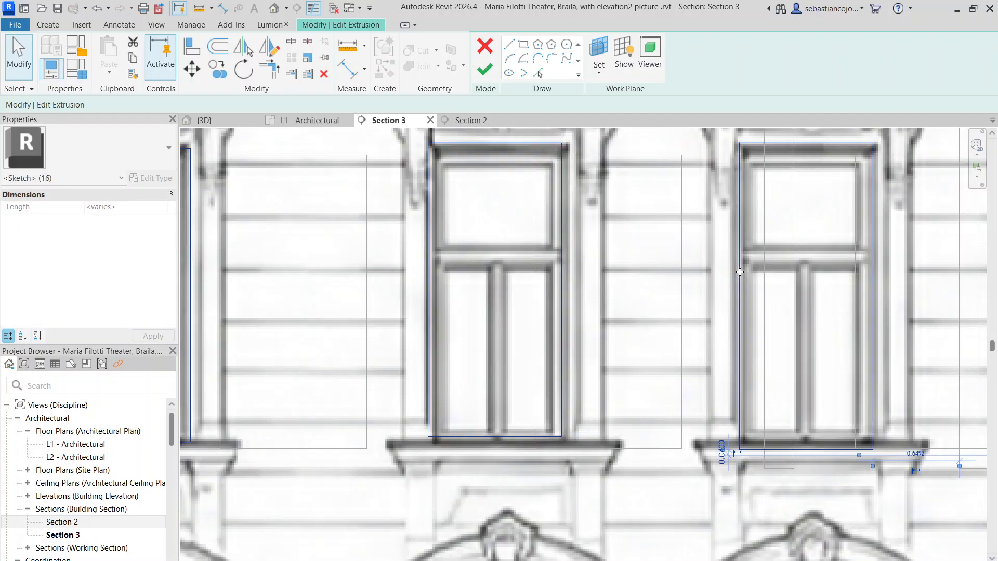
pyautogui.scroll(-3, 740, 272)
pyautogui.scroll(-2, 462, 259)
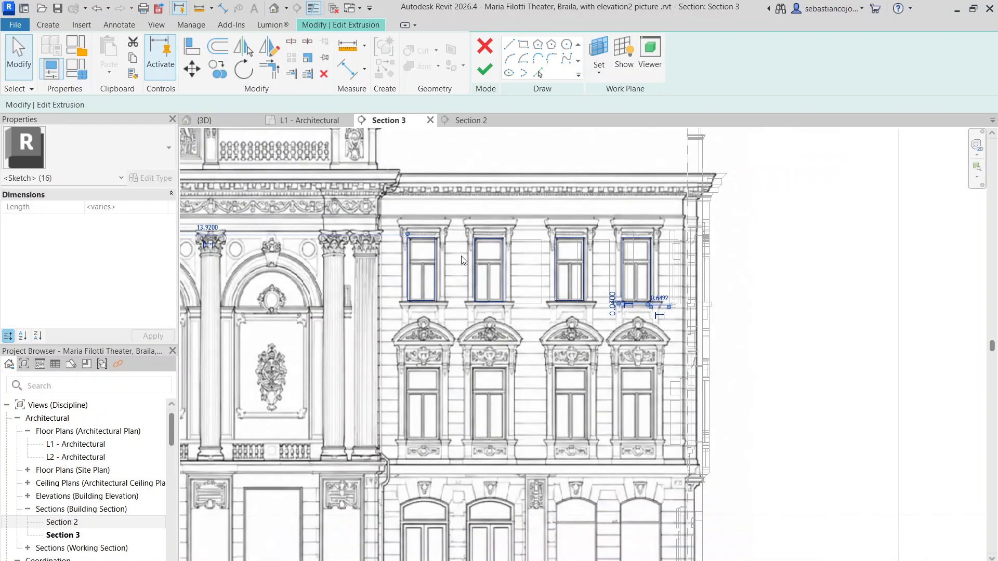
# Step: Move the mirrored rectangle nearest the central bay onto the opening of its top-floor window
pyautogui.scroll(4, 460, 256)
pyautogui.click(287, 206)
pyautogui.moveTo(296, 200); pyautogui.dragTo(404, 418)
pyautogui.scroll(5, 380, 283)
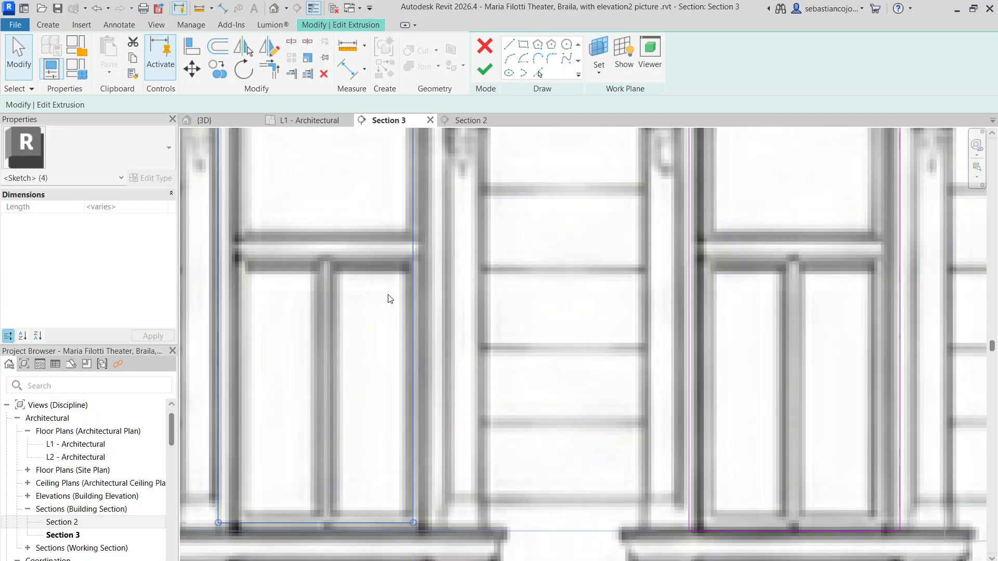
pyautogui.moveTo(411, 323)
pyautogui.mouseDown()
pyautogui.moveTo(457, 341)
pyautogui.moveTo(432, 335)
pyautogui.mouseUp()
pyautogui.scroll(-5, 432, 336)
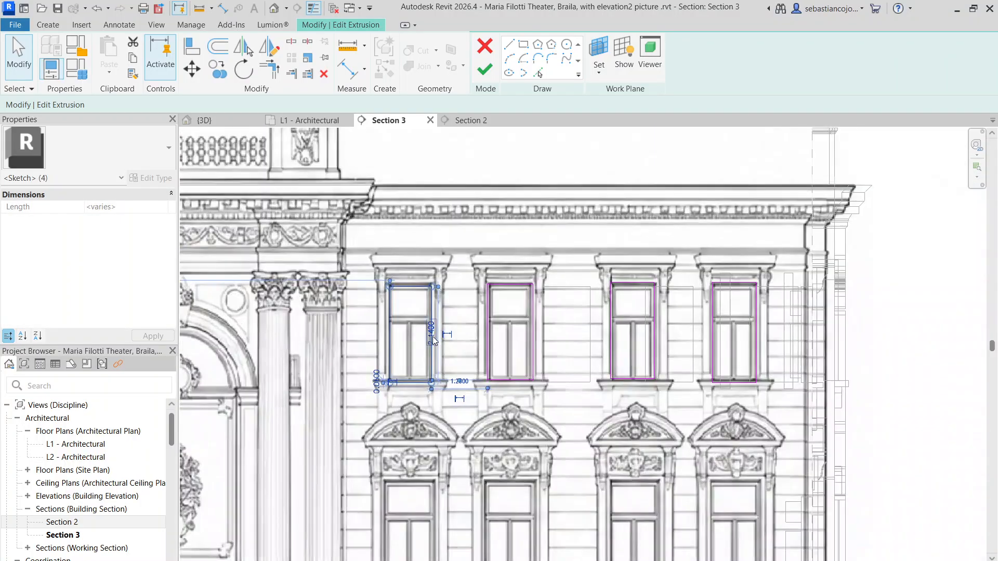
pyautogui.click(666, 343)
# Step: Finish the void extrusion sketch with the eight top-floor window rectangles
pyautogui.scroll(-3, 772, 296)
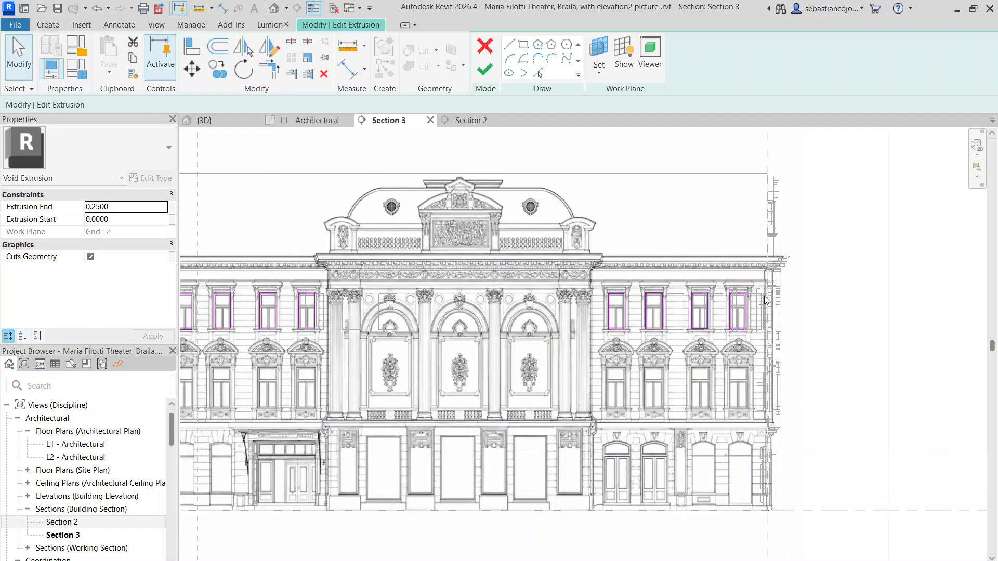
pyautogui.scroll(-2, 765, 300)
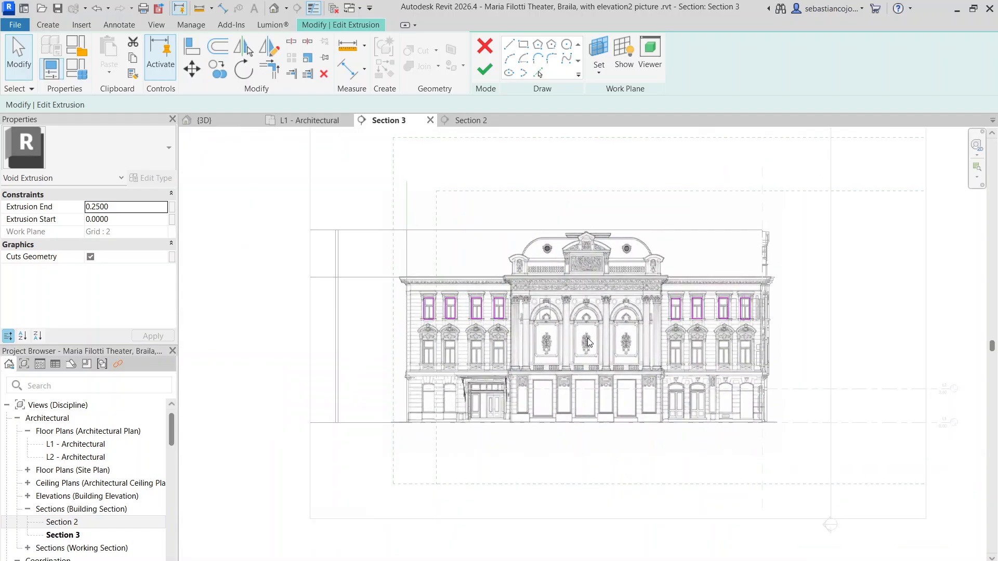
pyautogui.click(489, 70)
# Step: Copy the top-floor void extrusion about 2.8 m straight down towards the lower row of windows
pyautogui.scroll(4, 422, 179)
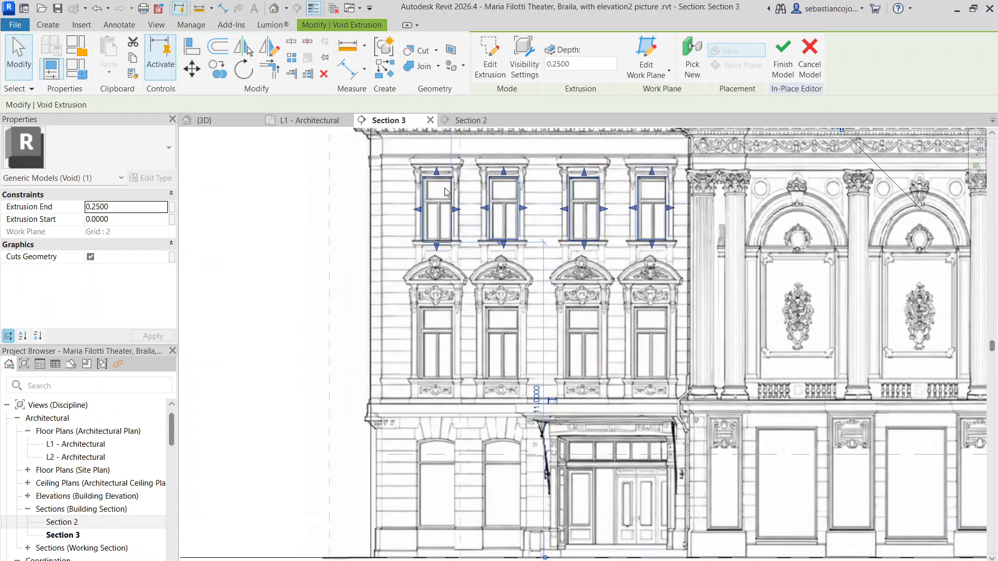
pyautogui.click(219, 70)
pyautogui.moveTo(396, 177); pyautogui.dragTo(409, 222, button='middle')
pyautogui.scroll(-3, 391, 178)
pyautogui.click(386, 165)
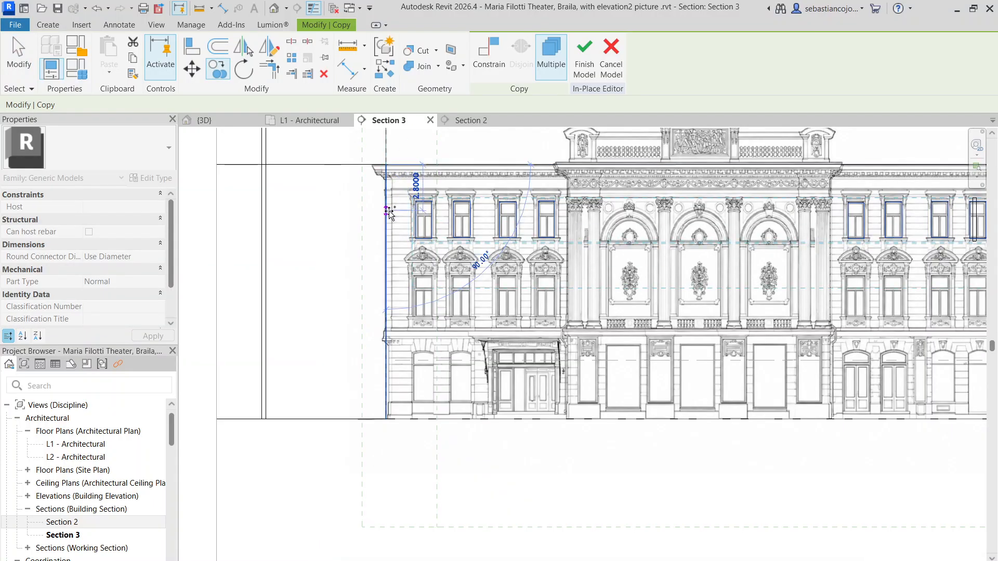
pyautogui.click(389, 212)
pyautogui.scroll(5, 418, 281)
pyautogui.press('Escape')
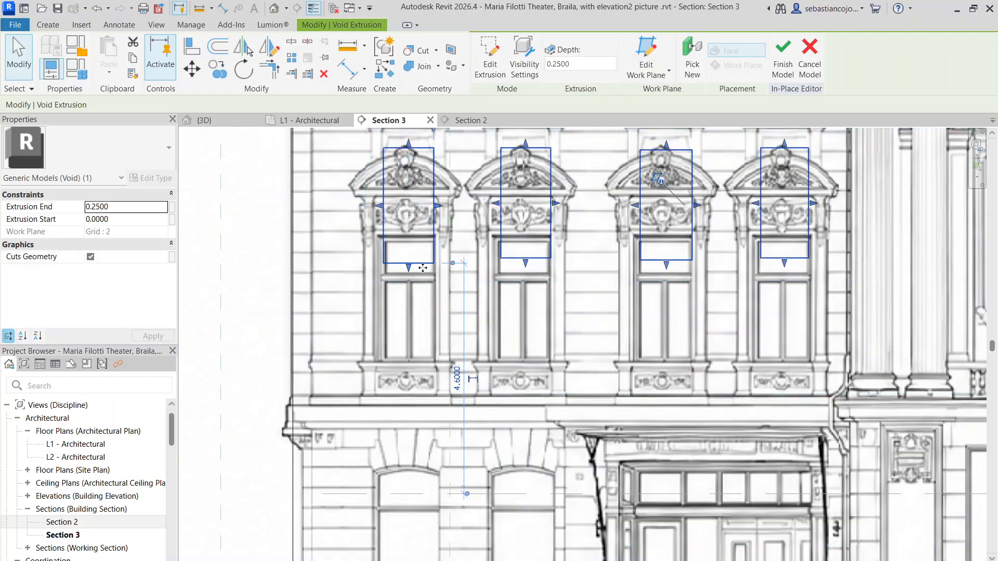
# Step: Move the copied void extrusion onto the pedimented windows of the middle floor, fitting it to their openings
pyautogui.moveTo(428, 271); pyautogui.dragTo(430, 357)
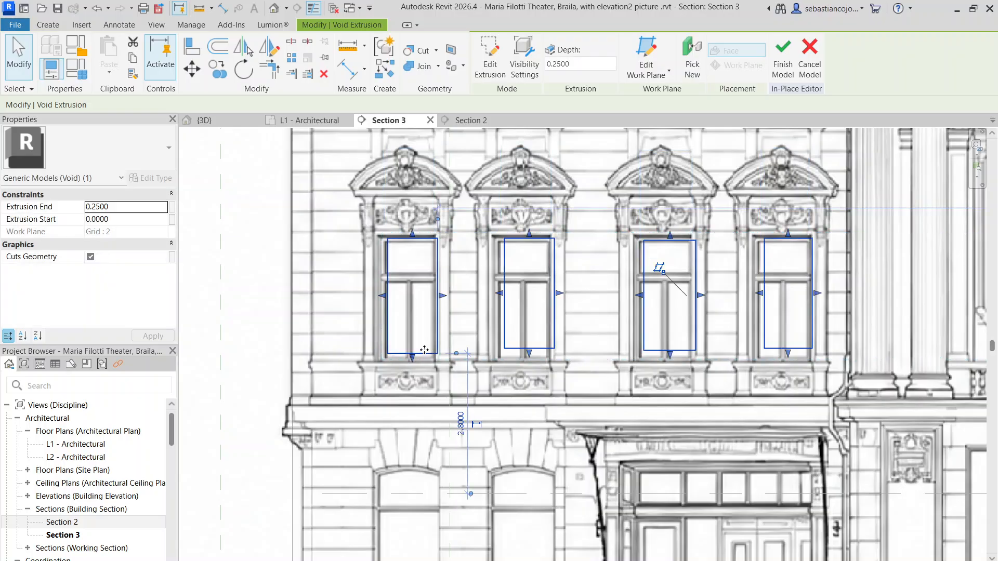
pyautogui.scroll(6, 386, 210)
pyautogui.moveTo(322, 230); pyautogui.dragTo(338, 232)
pyautogui.scroll(3, 433, 188)
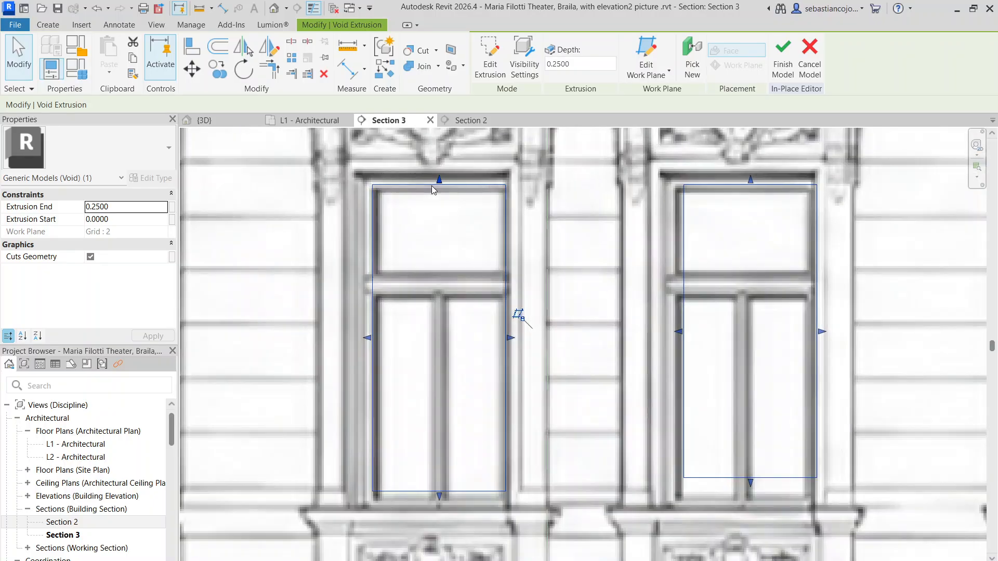
# Step: Open the sketch of the copied middle-floor void extrusion for editing
pyautogui.click(438, 177)
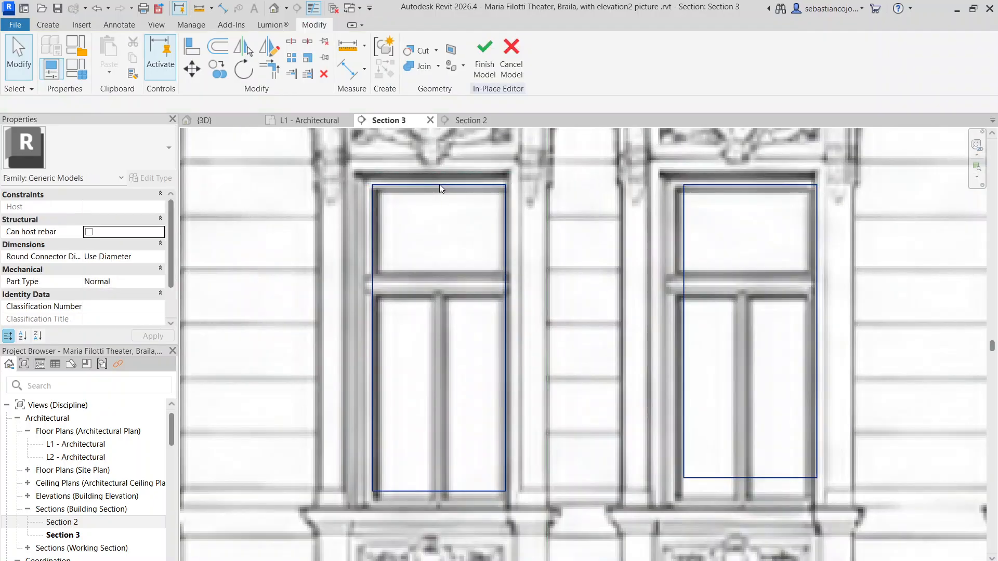
pyautogui.click(439, 184)
pyautogui.doubleClick(461, 184)
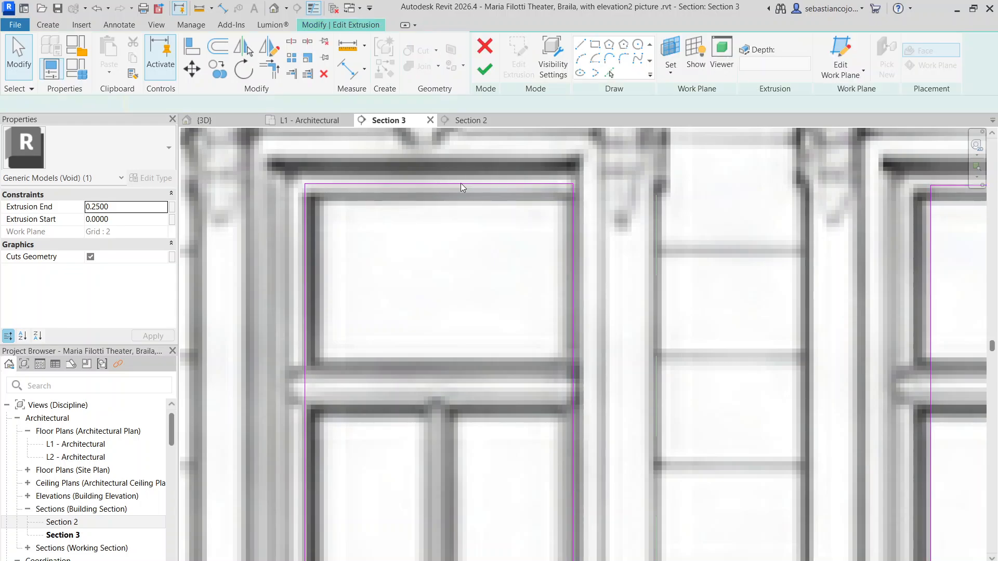
pyautogui.scroll(-3, 462, 186)
# Step: Raise the top edges of all eight middle-floor rectangles together to the heads of the window openings
pyautogui.click(458, 183)
pyautogui.scroll(3, 459, 177)
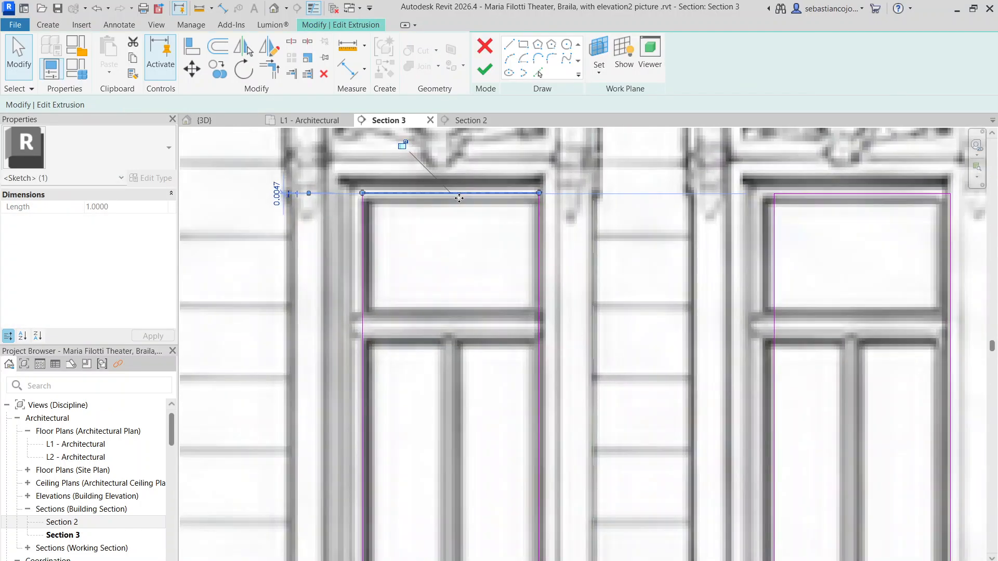
pyautogui.scroll(-6, 457, 195)
pyautogui.click(374, 161)
pyautogui.scroll(-2, 366, 166)
pyautogui.moveTo(365, 163); pyautogui.dragTo(810, 214)
pyautogui.scroll(5, 694, 177)
pyautogui.scroll(2, 822, 177)
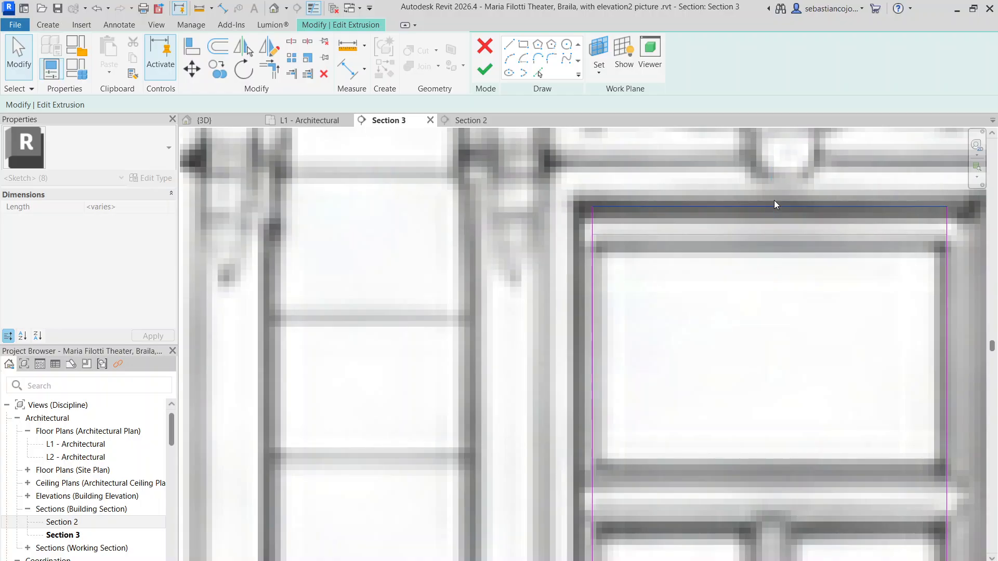
pyautogui.scroll(-3, 775, 203)
pyautogui.scroll(-5, 770, 351)
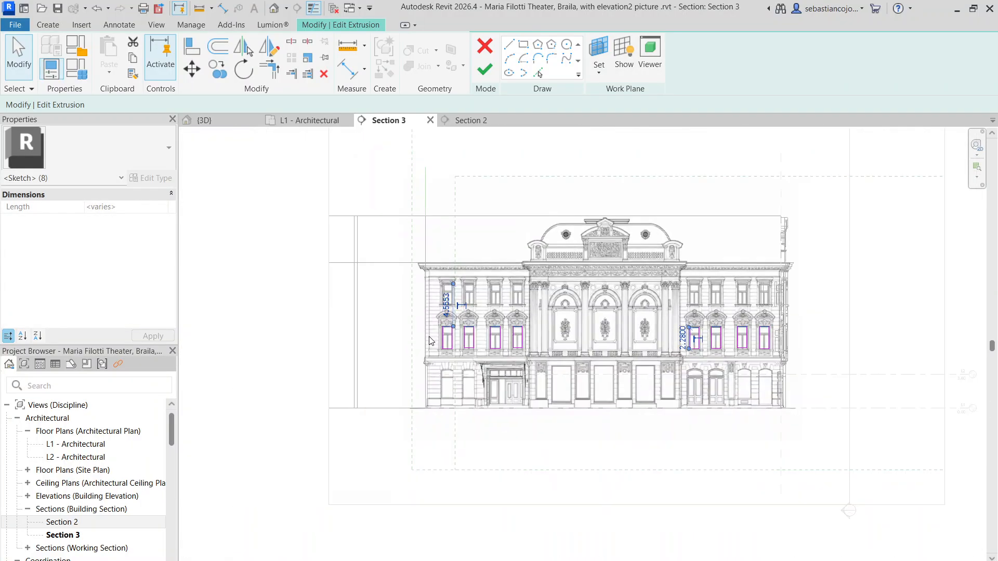
# Step: Lower the bottom edges of all eight middle-floor rectangles together to the window sills
pyautogui.moveTo(427, 336); pyautogui.dragTo(923, 359)
pyautogui.scroll(6, 627, 216)
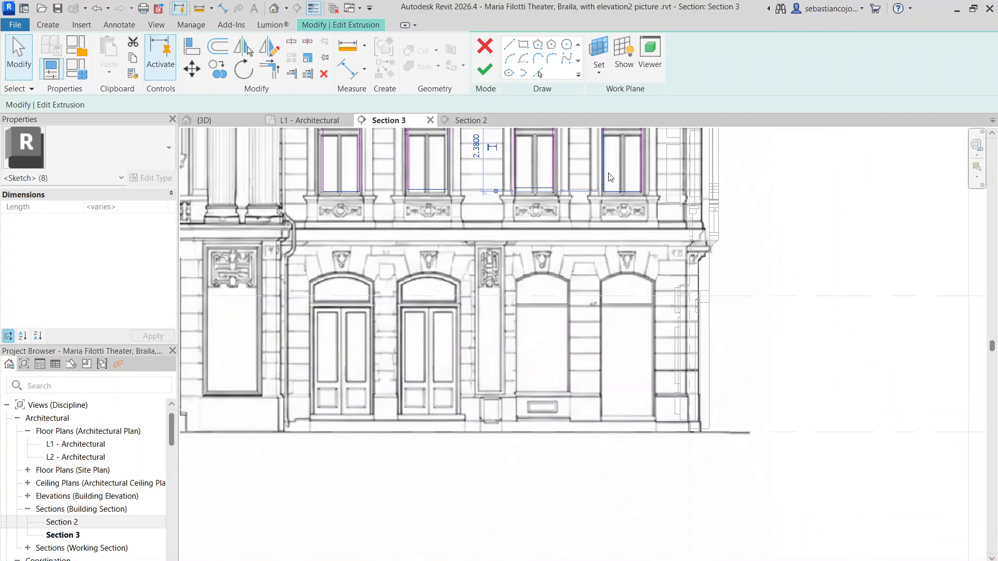
pyautogui.scroll(-2, 626, 216)
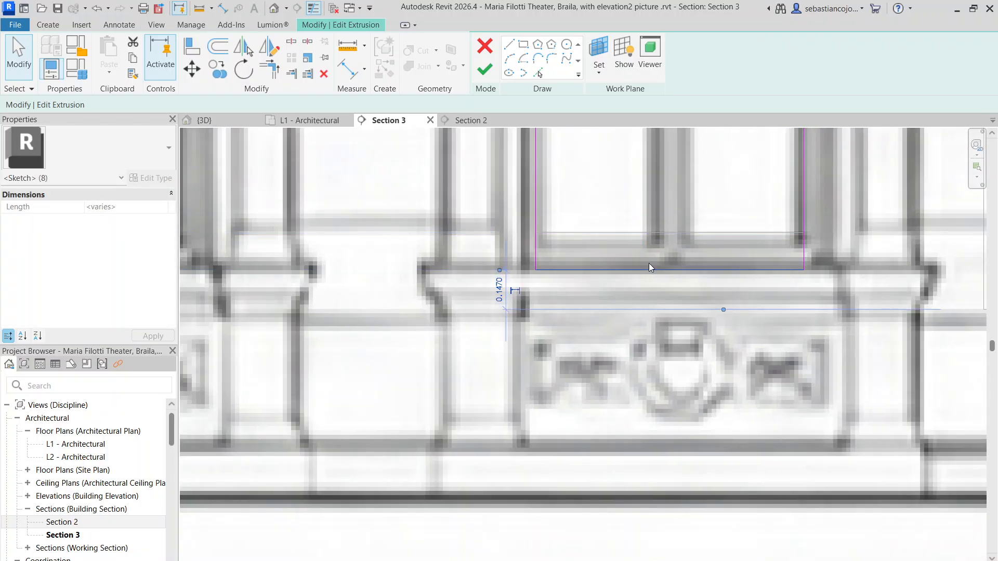
pyautogui.scroll(-3, 649, 263)
pyautogui.scroll(-3, 648, 265)
pyautogui.click(689, 223)
# Step: Fit both vertical edges of the outermost right-wing middle-floor rectangle to the sides of its window opening
pyautogui.scroll(6, 684, 224)
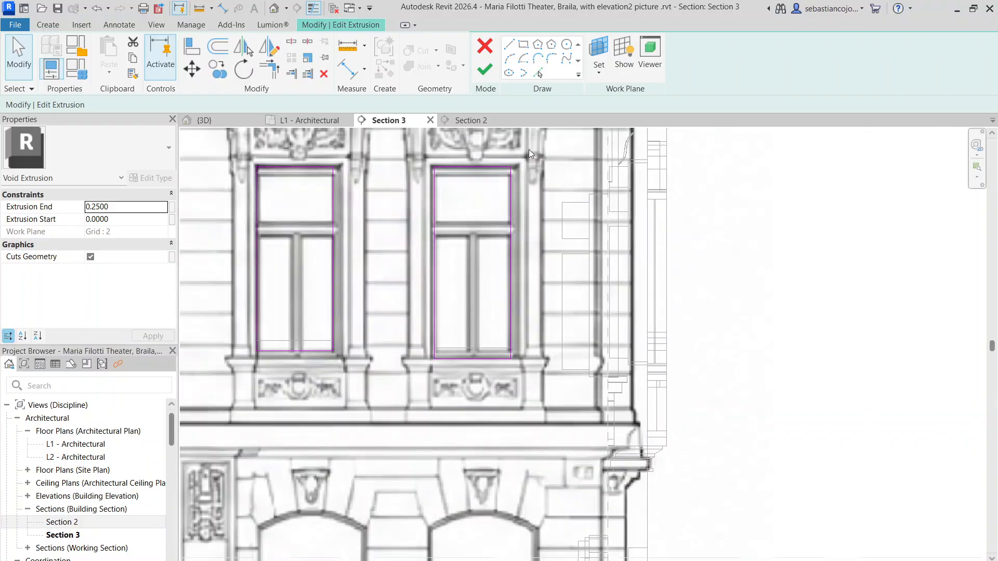
pyautogui.click(510, 345)
pyautogui.scroll(4, 510, 346)
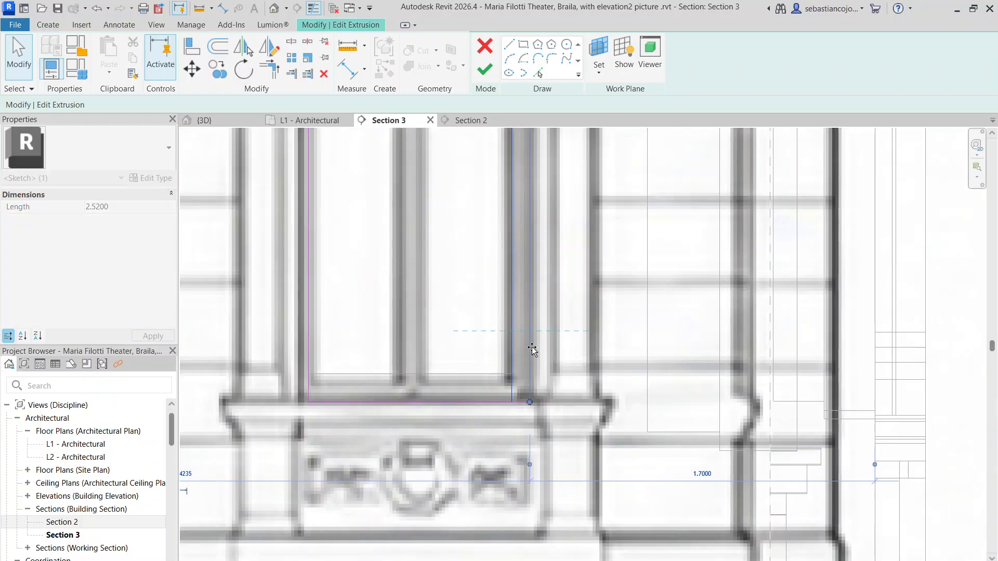
pyautogui.scroll(-3, 534, 350)
pyautogui.scroll(2, 450, 290)
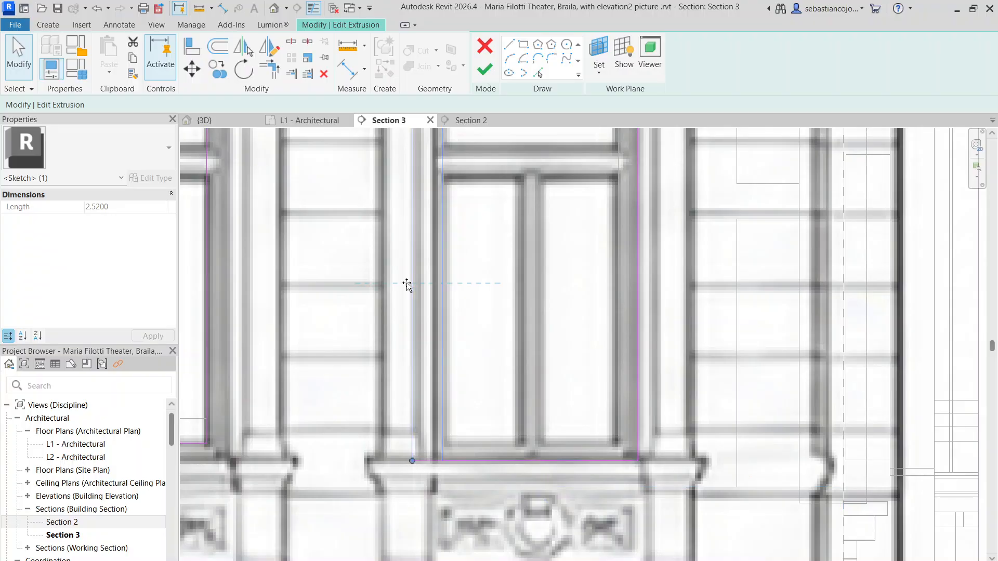
pyautogui.scroll(-3, 434, 292)
pyautogui.click(441, 285)
# Step: Align the far vertical edge of the right wing's third middle-floor rectangle with its window opening
pyautogui.scroll(5, 360, 246)
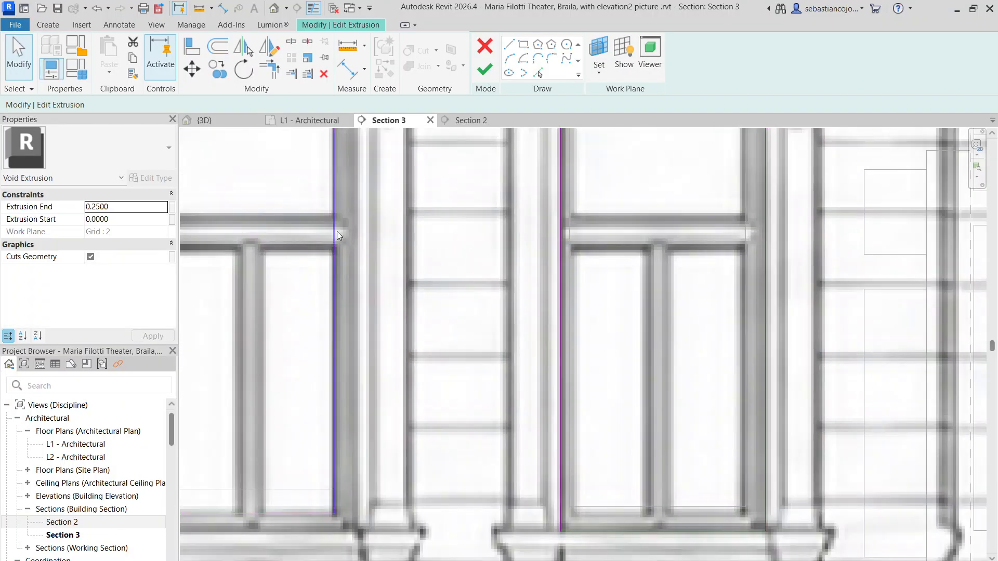
pyautogui.click(335, 232)
pyautogui.scroll(-5, 359, 240)
pyautogui.scroll(-3, 364, 234)
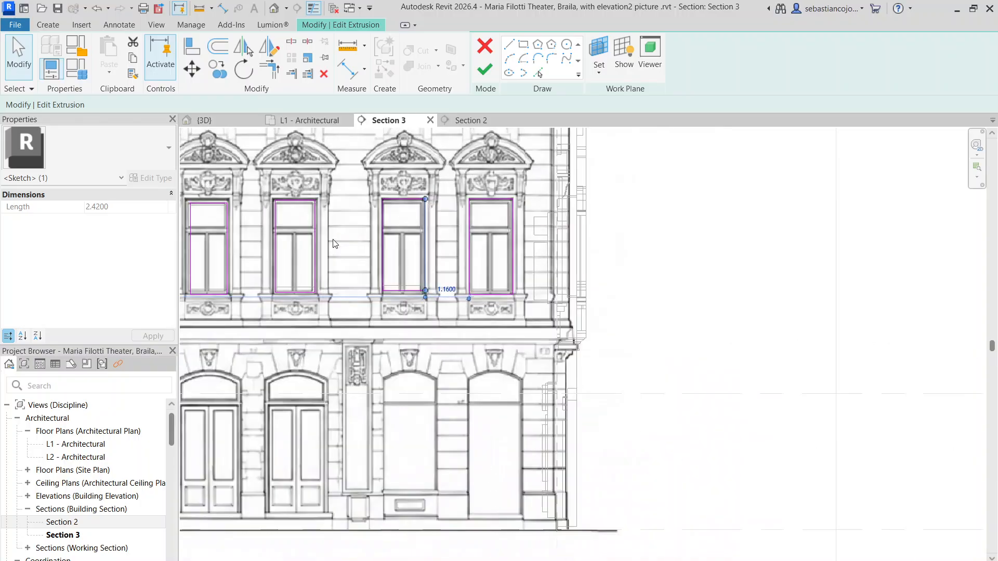
# Step: Fit both vertical edges of the right wing's second middle-floor rectangle to the sides of its window opening
pyautogui.scroll(5, 316, 238)
pyautogui.moveTo(310, 252); pyautogui.dragTo(306, 252)
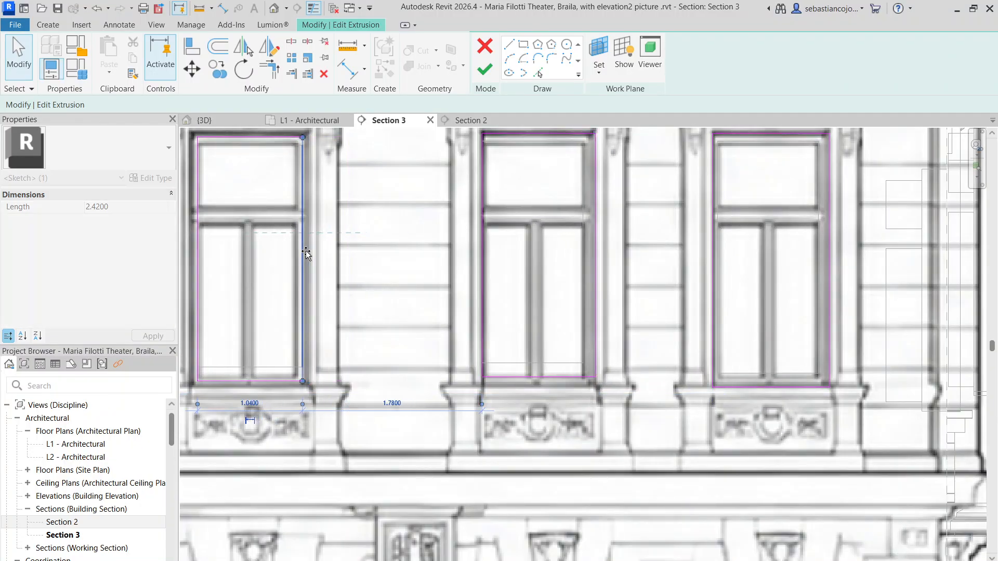
pyautogui.scroll(-4, 314, 249)
pyautogui.press('Escape')
pyautogui.scroll(5, 447, 244)
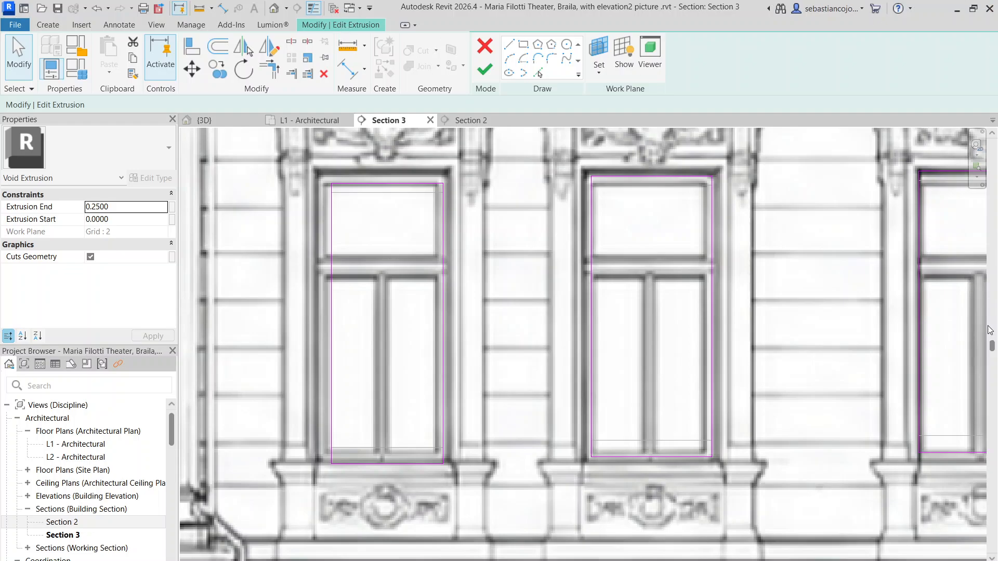
pyautogui.moveTo(711, 258); pyautogui.dragTo(721, 261)
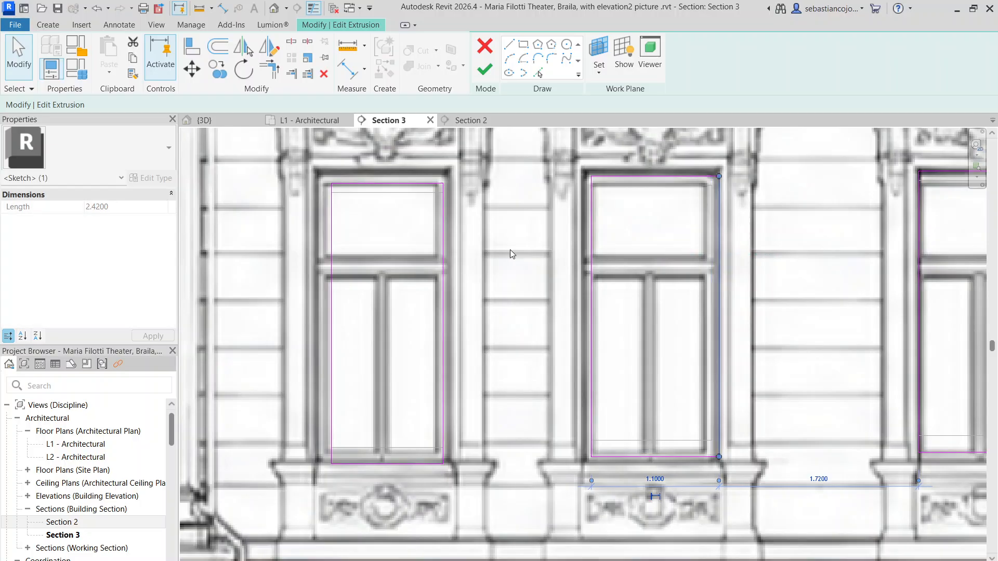
pyautogui.moveTo(591, 260)
pyautogui.mouseDown()
pyautogui.moveTo(566, 262)
pyautogui.moveTo(587, 269)
pyautogui.mouseUp()
pyautogui.scroll(3, 573, 282)
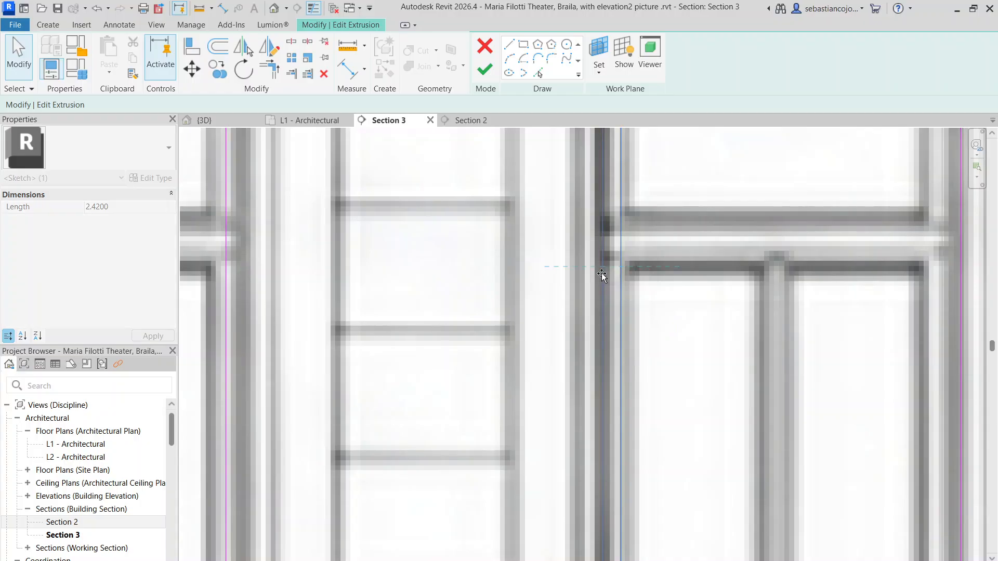
# Step: Fit the vertical edges of the innermost right-wing middle-floor rectangle to the sides of its window opening
pyautogui.scroll(-5, 614, 275)
pyautogui.scroll(3, 518, 289)
pyautogui.scroll(2, 554, 268)
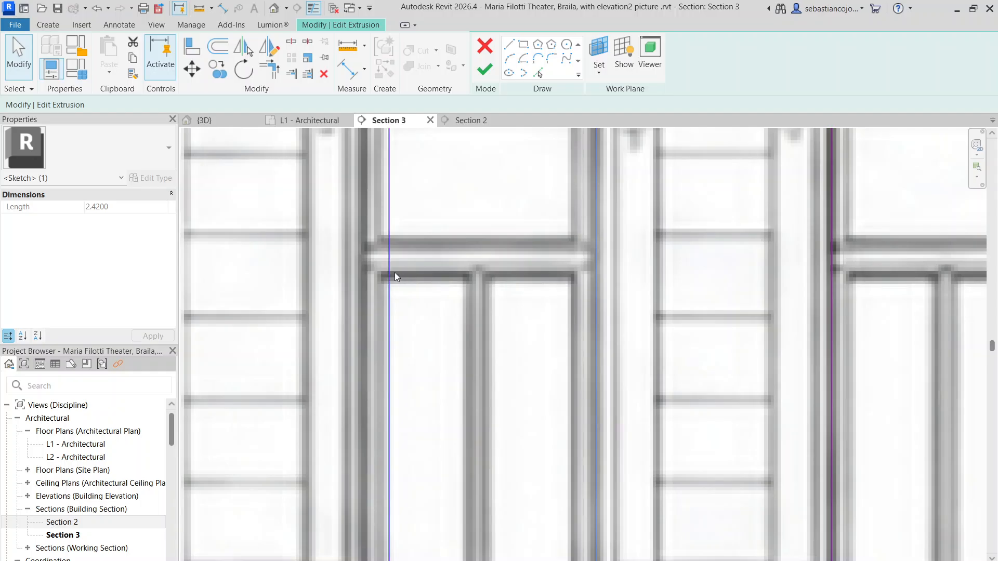
pyautogui.moveTo(390, 276); pyautogui.dragTo(369, 277)
pyautogui.scroll(-6, 416, 273)
pyautogui.click(494, 269)
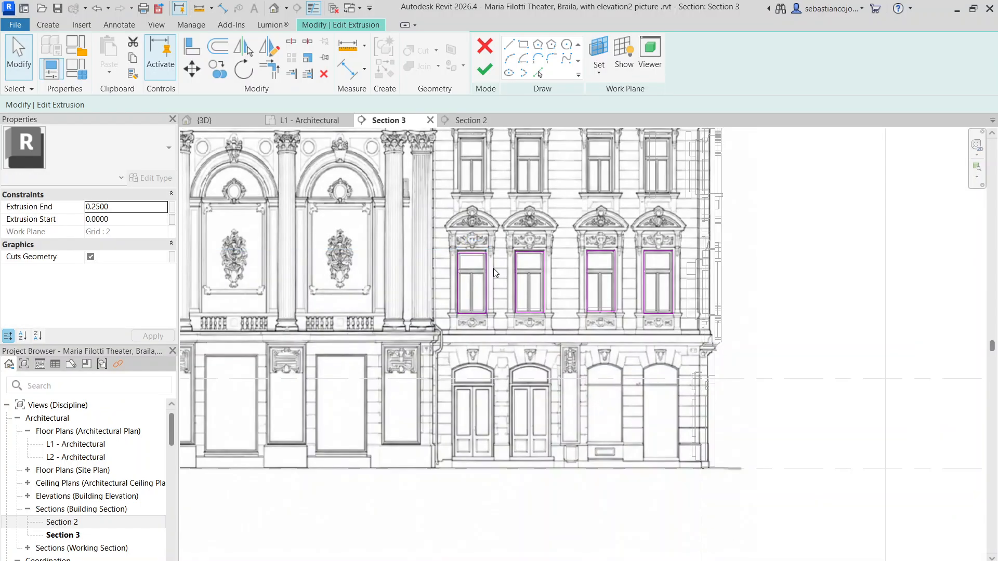
# Step: Align the outer vertical edge of the outermost left-wing middle-floor rectangle with the side of its window opening
pyautogui.scroll(-4, 494, 268)
pyautogui.scroll(3, 323, 252)
pyautogui.moveTo(315, 297); pyautogui.dragTo(725, 252, button='middle')
pyautogui.scroll(4, 506, 239)
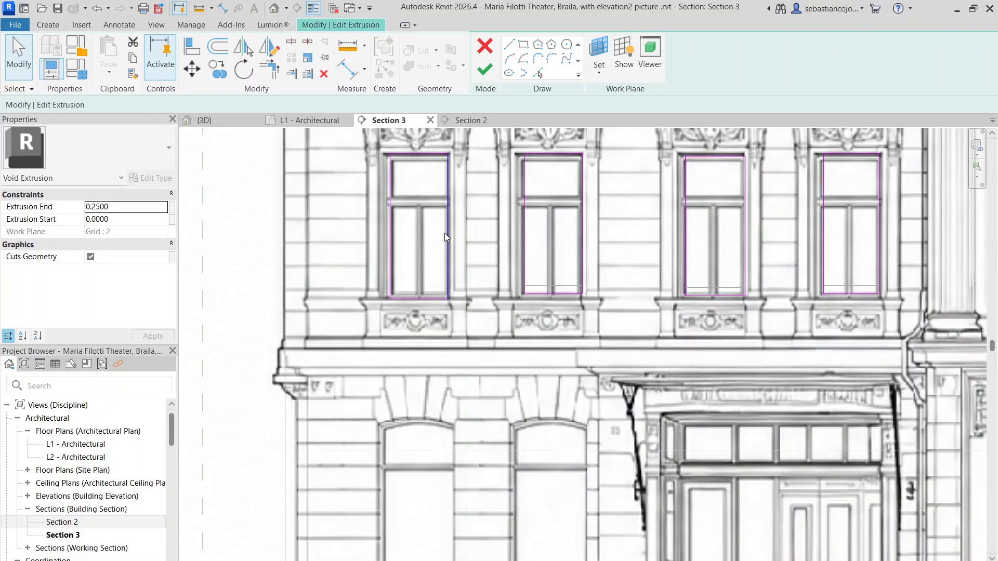
pyautogui.scroll(2, 445, 233)
pyautogui.click(384, 242)
pyautogui.scroll(5, 369, 235)
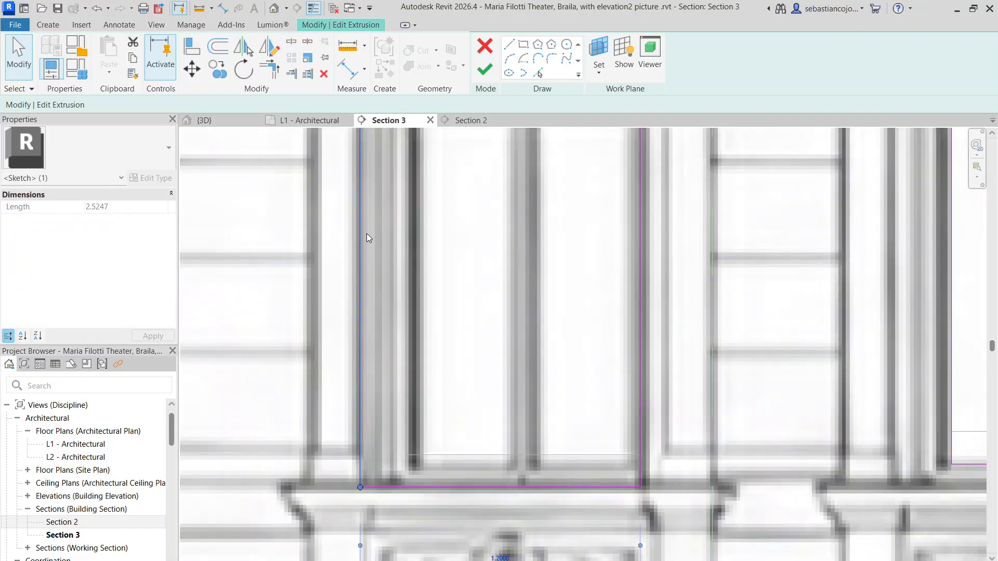
pyautogui.moveTo(366, 238)
pyautogui.mouseDown()
pyautogui.moveTo(403, 241)
pyautogui.moveTo(394, 241)
pyautogui.mouseUp()
pyautogui.scroll(-5, 394, 241)
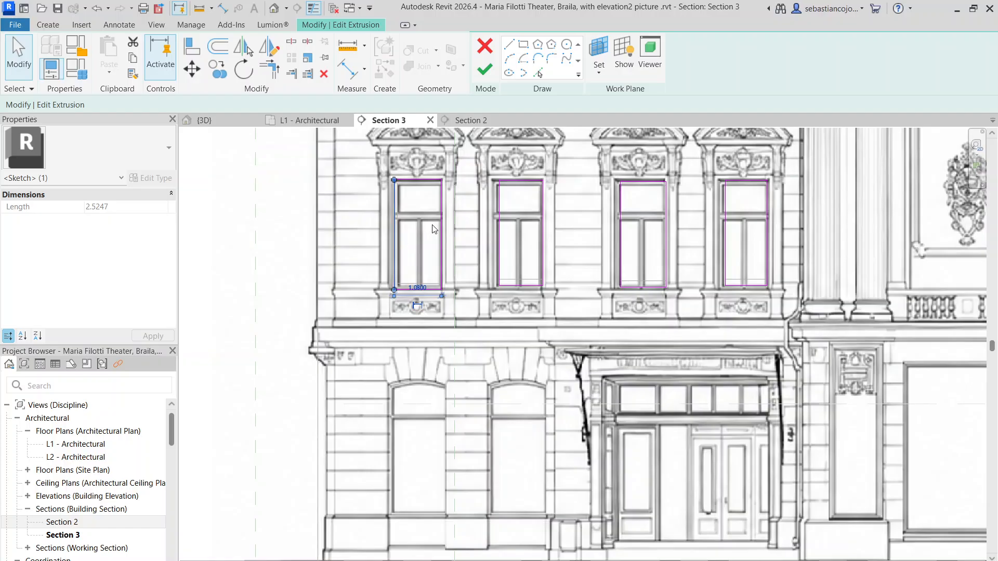
# Step: Align the outer vertical edge of the left wing's second middle-floor rectangle with the side of its window opening
pyautogui.scroll(4, 495, 222)
pyautogui.click(474, 231)
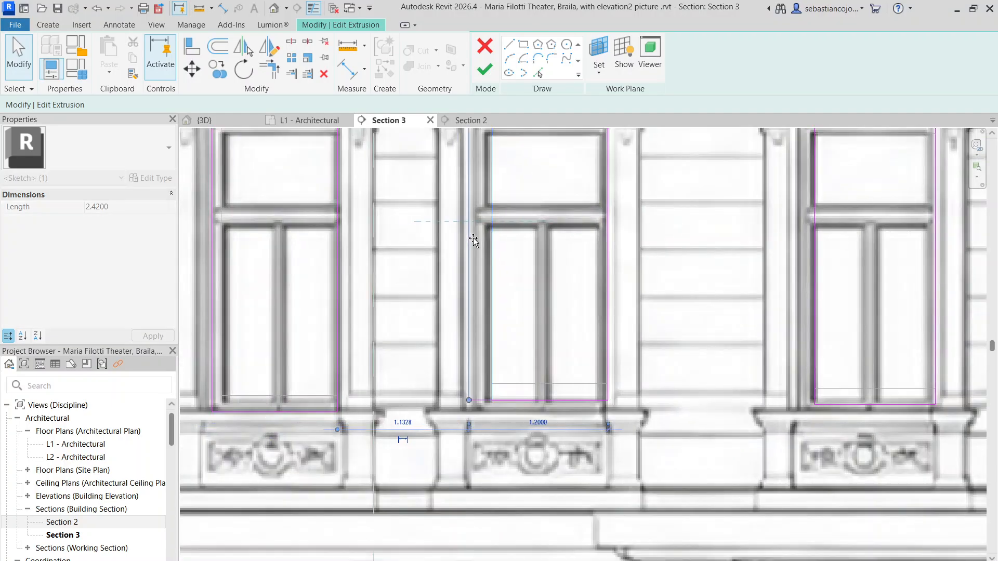
pyautogui.scroll(5, 476, 232)
pyautogui.moveTo(463, 224); pyautogui.dragTo(487, 226)
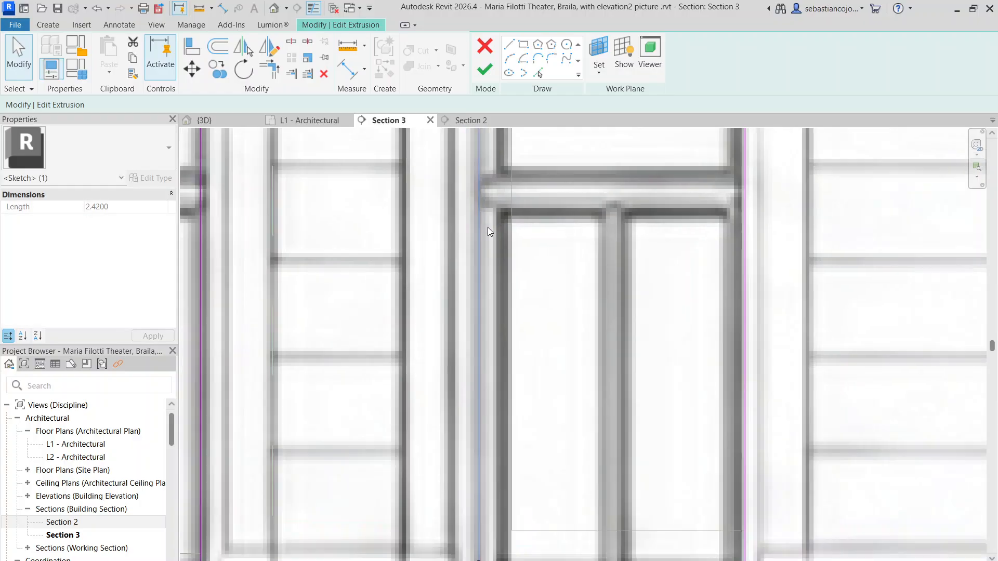
pyautogui.scroll(-5, 488, 226)
# Step: Align the outer vertical edge of the left wing's third middle-floor rectangle with the side of its window opening
pyautogui.click(574, 234)
pyautogui.scroll(5, 614, 227)
pyautogui.moveTo(615, 231)
pyautogui.mouseDown()
pyautogui.moveTo(591, 234)
pyautogui.moveTo(597, 239)
pyautogui.mouseUp()
pyautogui.scroll(5, 596, 236)
pyautogui.scroll(-7, 603, 237)
# Step: Align the outer vertical edge of the innermost left-wing middle-floor rectangle with the side of its window opening
pyautogui.click(654, 238)
pyautogui.scroll(5, 682, 238)
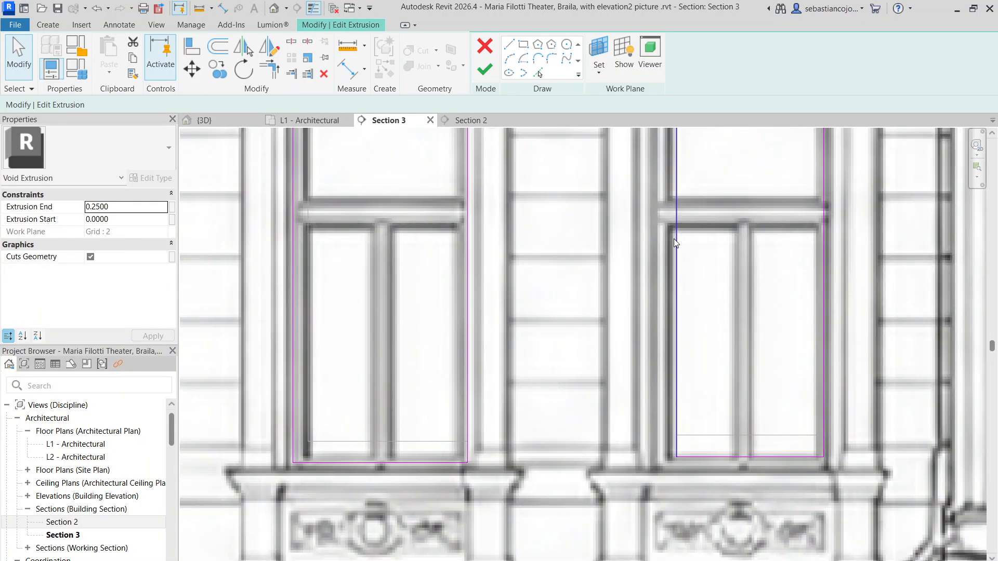
pyautogui.moveTo(674, 239)
pyautogui.mouseDown()
pyautogui.moveTo(637, 242)
pyautogui.moveTo(654, 239)
pyautogui.mouseUp()
pyautogui.scroll(-7, 657, 238)
# Step: Align the top edges of the right wing's middle-floor rectangles with the heads of their window openings
pyautogui.click(811, 244)
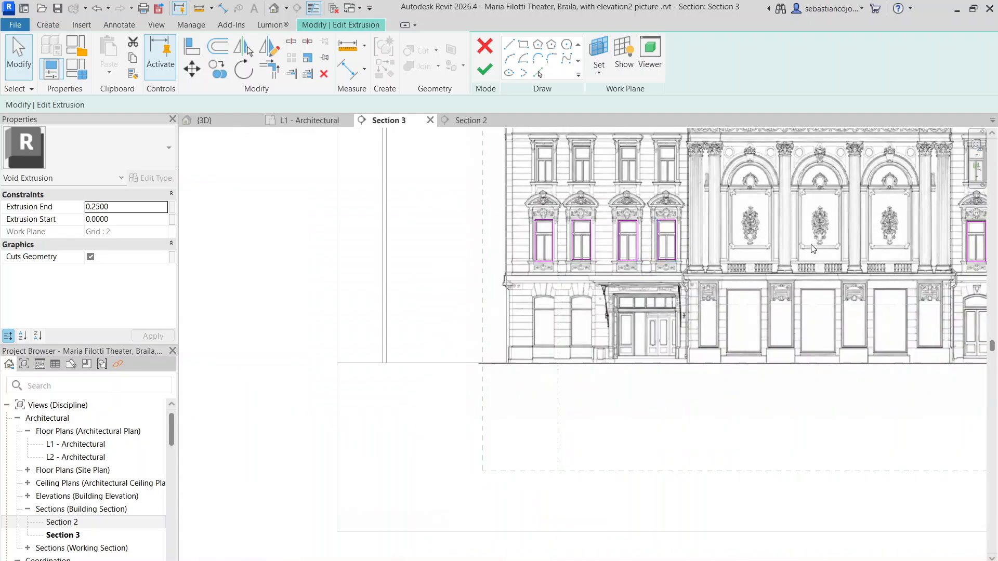
pyautogui.moveTo(813, 249); pyautogui.dragTo(599, 242, button='middle')
pyautogui.scroll(5, 599, 242)
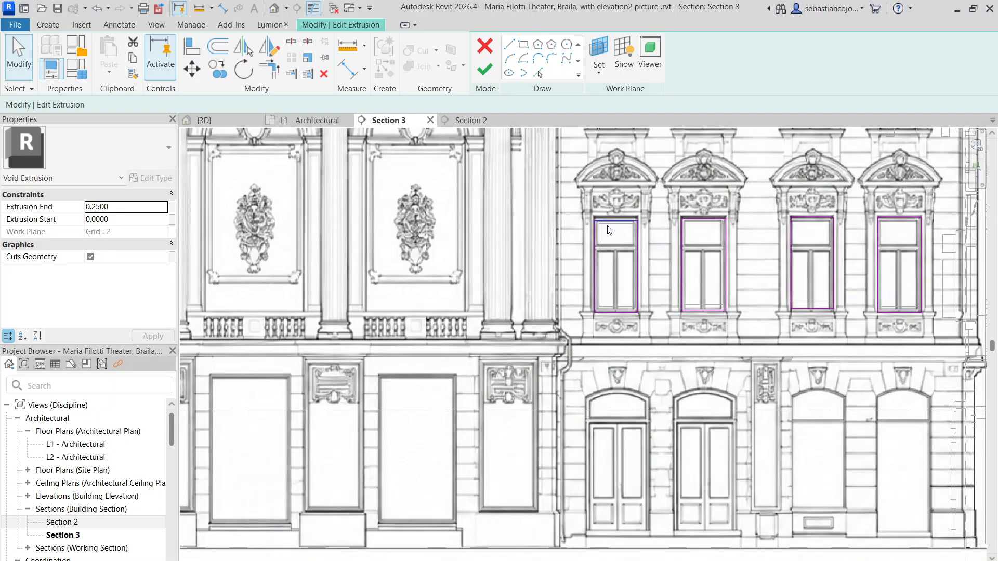
pyautogui.scroll(4, 610, 231)
pyautogui.scroll(-4, 492, 245)
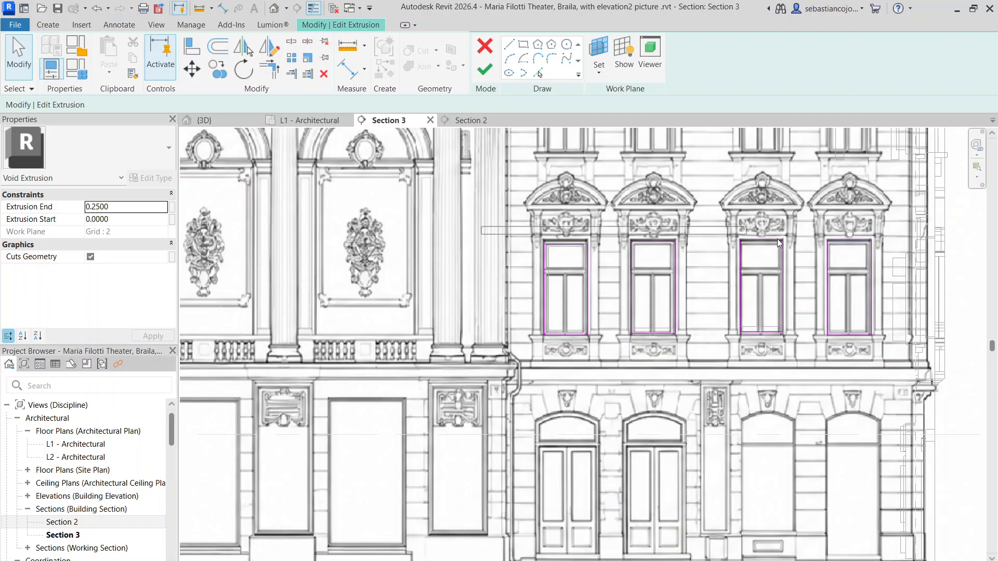
pyautogui.moveTo(688, 264); pyautogui.dragTo(687, 264)
pyautogui.scroll(5, 670, 229)
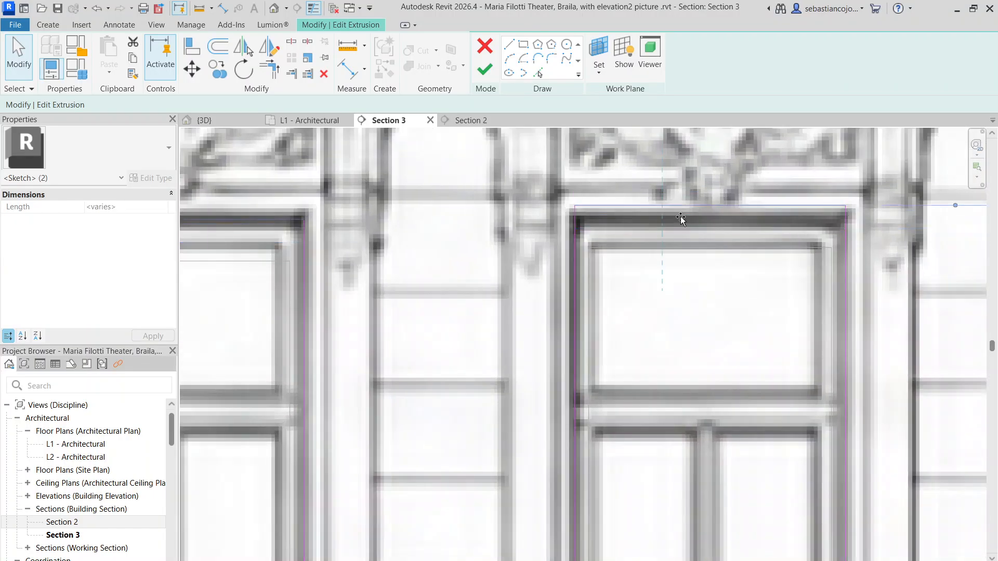
pyautogui.press('Escape')
pyautogui.scroll(-5, 676, 225)
pyautogui.moveTo(889, 169); pyautogui.dragTo(462, 217, button='middle')
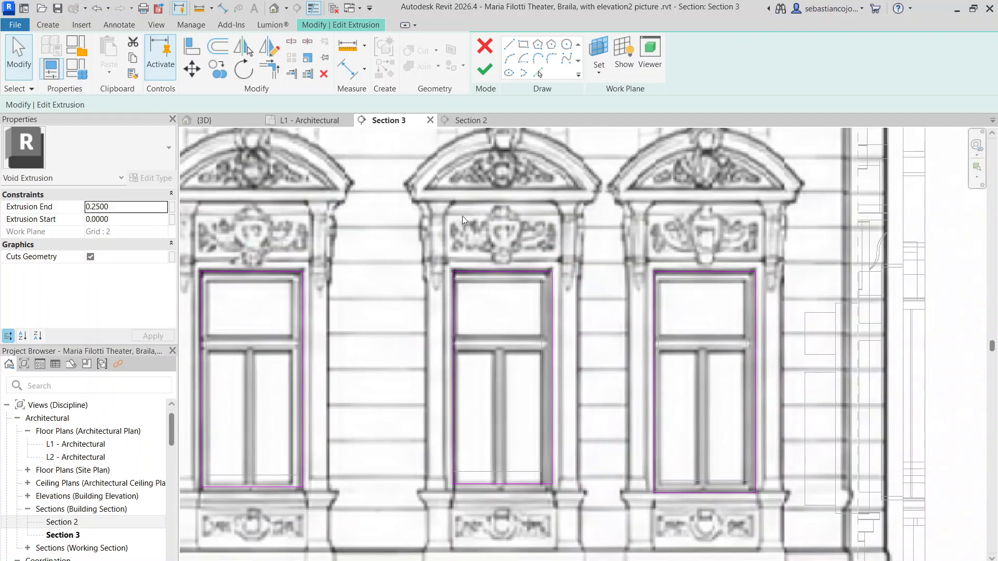
# Step: Complete the middle-floor void extrusion sketch and finish the in-place model
pyautogui.scroll(-1, 647, 171)
pyautogui.scroll(-8, 646, 172)
pyautogui.scroll(5, 298, 211)
pyautogui.moveTo(370, 212); pyautogui.dragTo(625, 233, button='middle')
pyautogui.scroll(6, 404, 172)
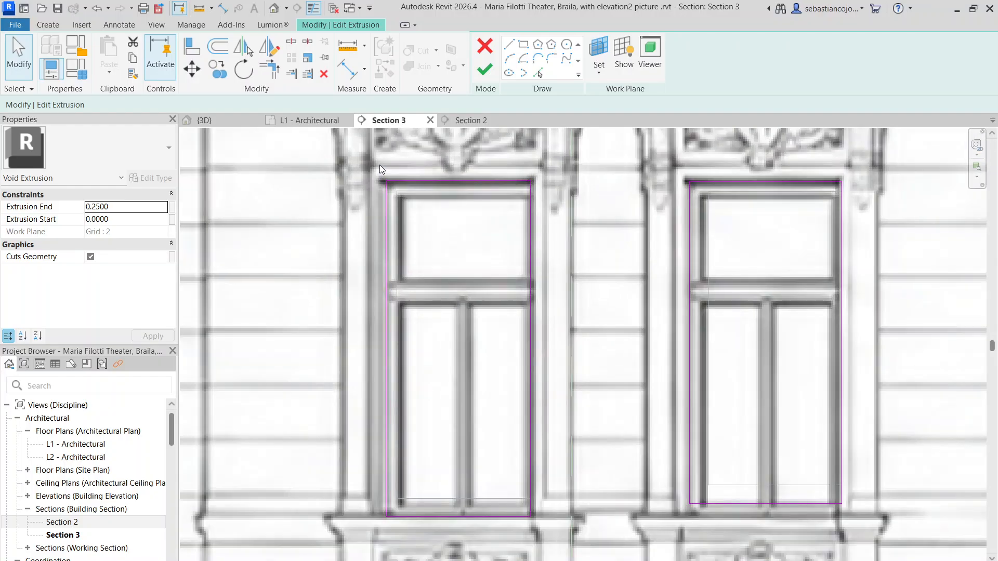
pyautogui.scroll(-7, 379, 164)
pyautogui.scroll(-3, 581, 166)
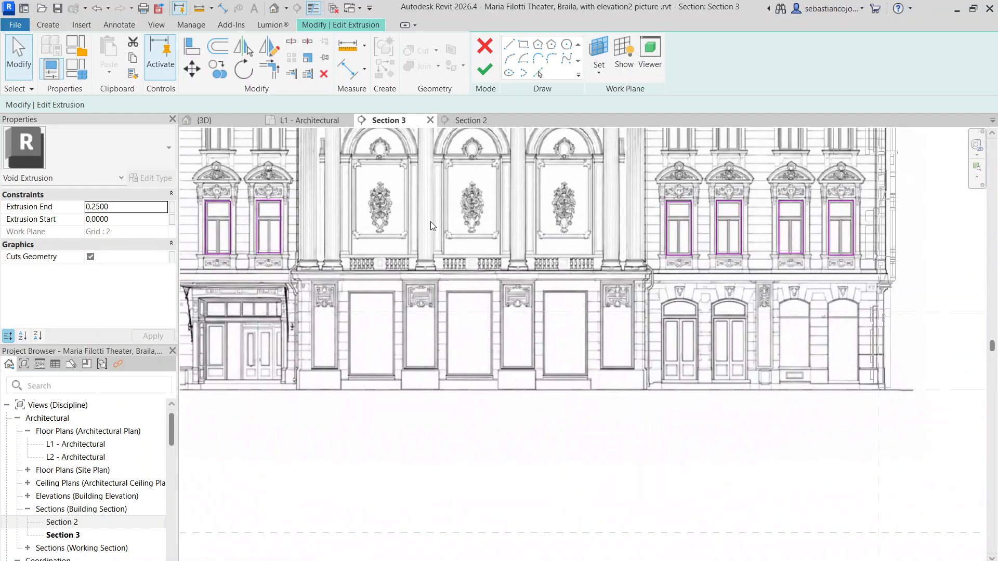
pyautogui.click(485, 71)
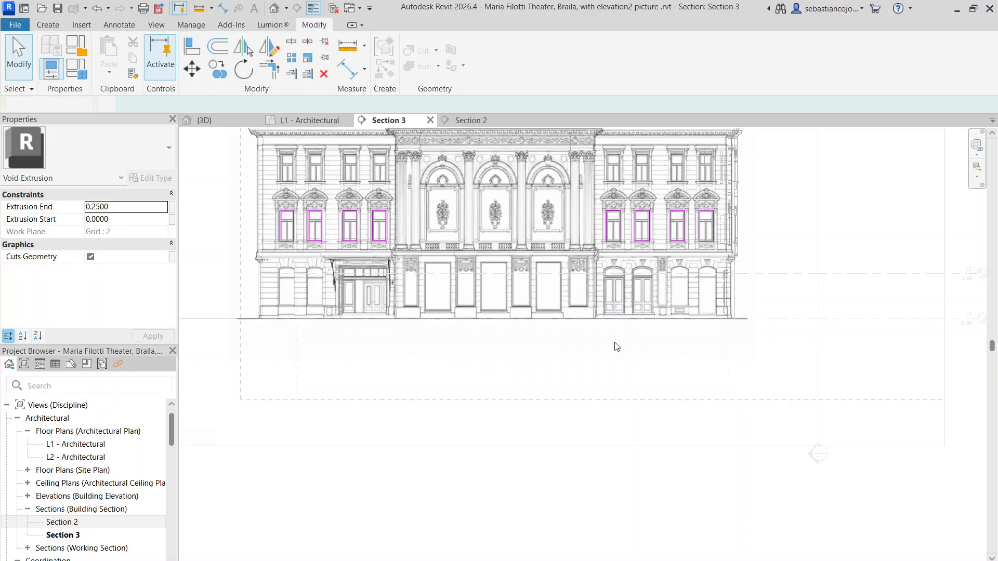
pyautogui.click(619, 358)
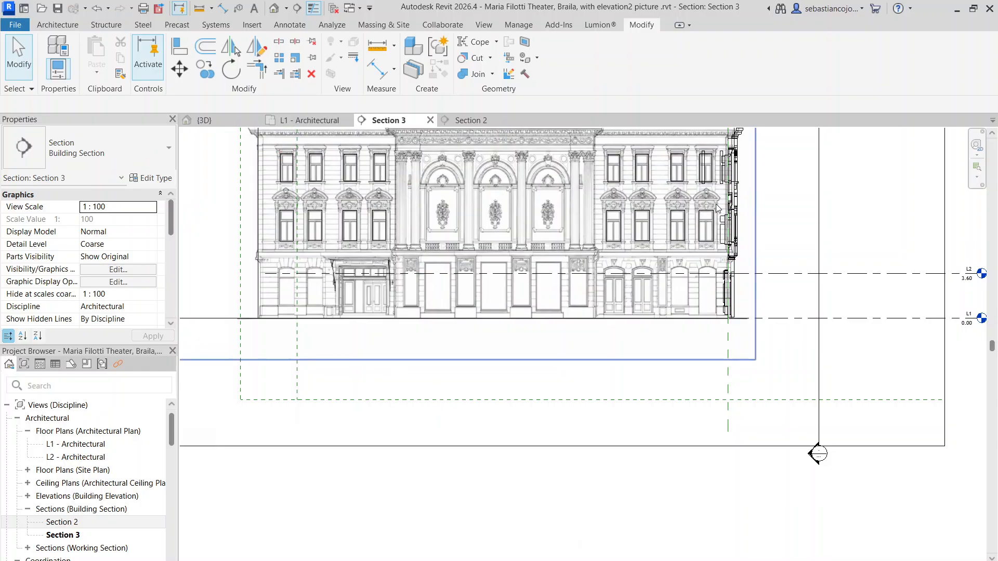
# Step: Open the facade's generic model for in-place editing from the vertical strip over the outermost right-wing top-floor window
pyautogui.scroll(8, 718, 208)
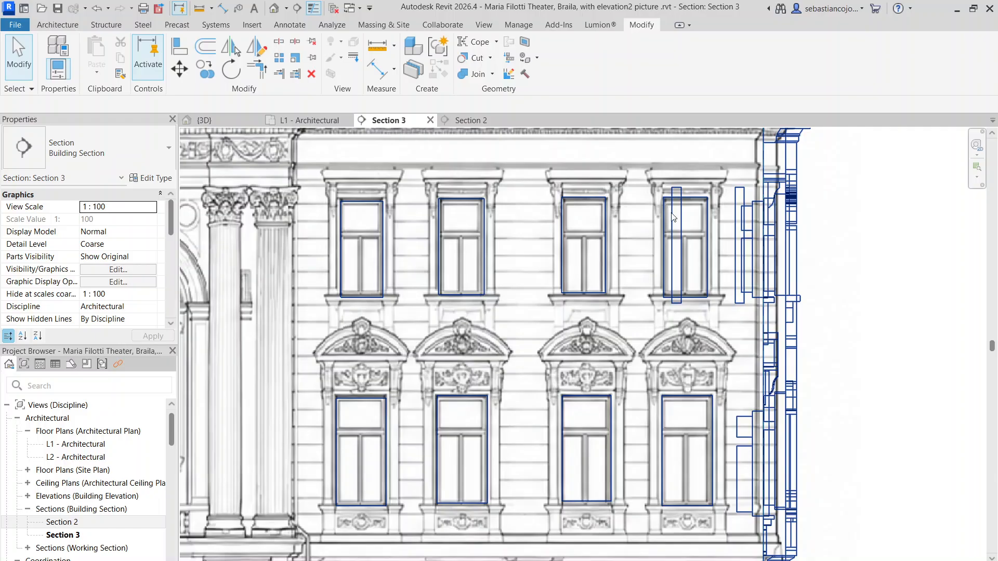
pyautogui.click(673, 218)
pyautogui.scroll(4, 674, 217)
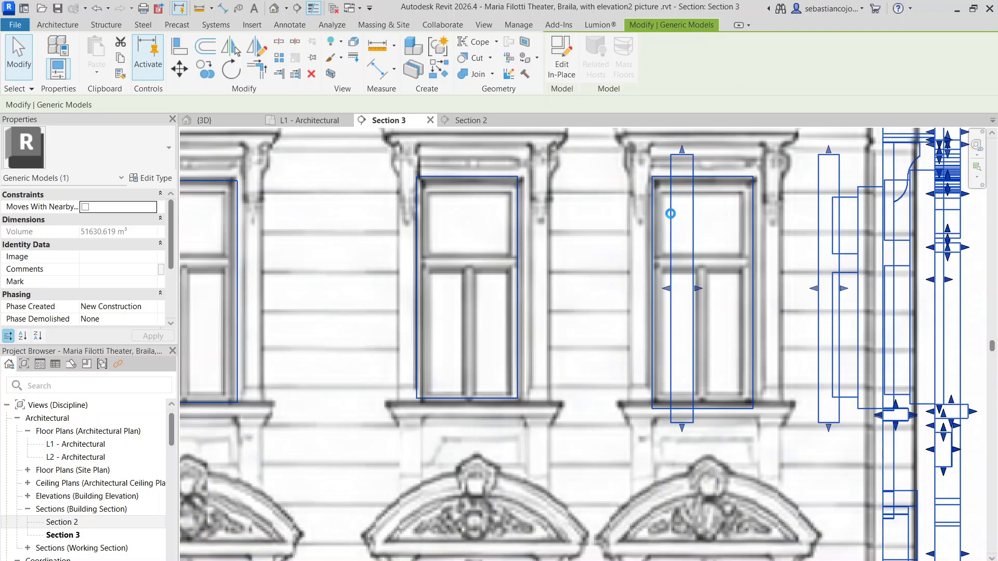
pyautogui.doubleClick(670, 213)
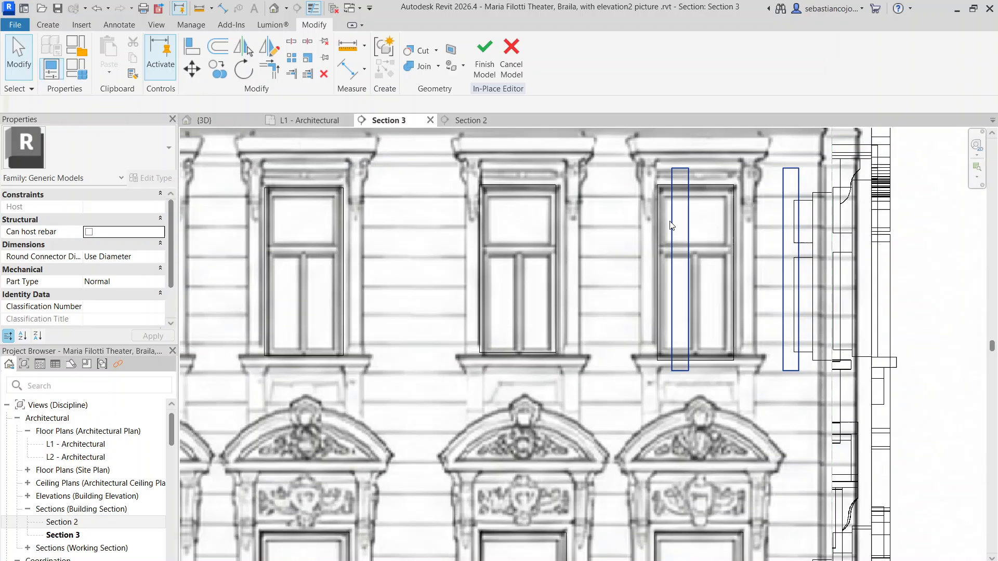
# Step: Move the extrusion of two vertical strips sideways so they flank the outermost right-wing top-floor window
pyautogui.click(670, 226)
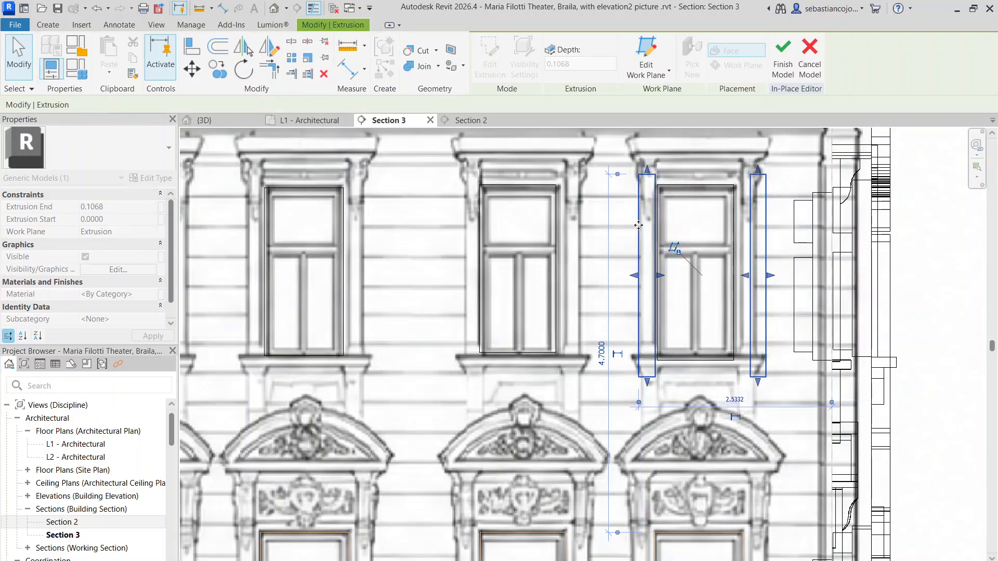
pyautogui.scroll(3, 783, 208)
pyautogui.scroll(4, 715, 245)
pyautogui.moveTo(728, 247); pyautogui.dragTo(688, 239)
pyautogui.scroll(-4, 697, 237)
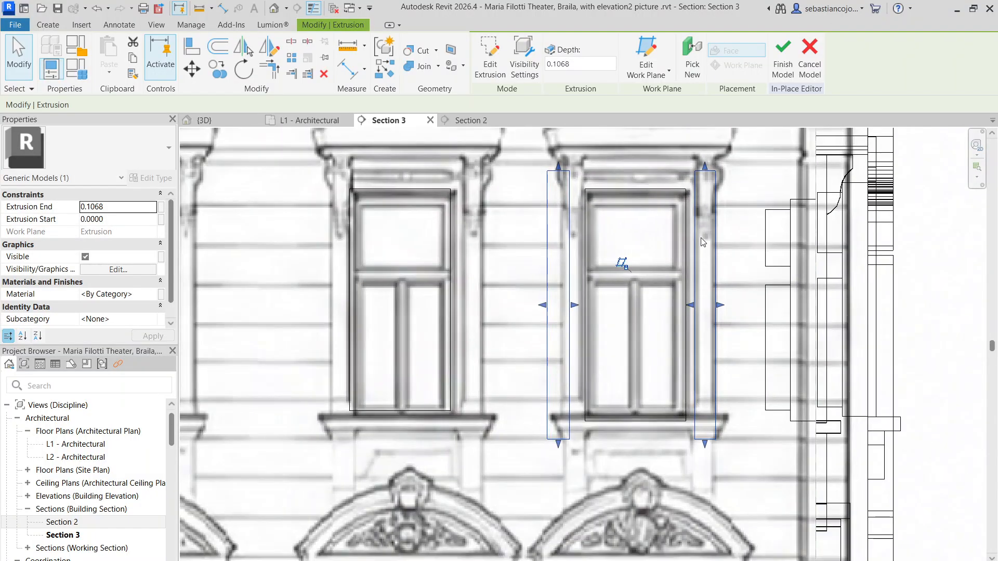
# Step: Raise the bottom of the strip on the window's inner side to the sill and shift its sides onto the window surround
pyautogui.click(688, 341)
pyautogui.scroll(2, 622, 357)
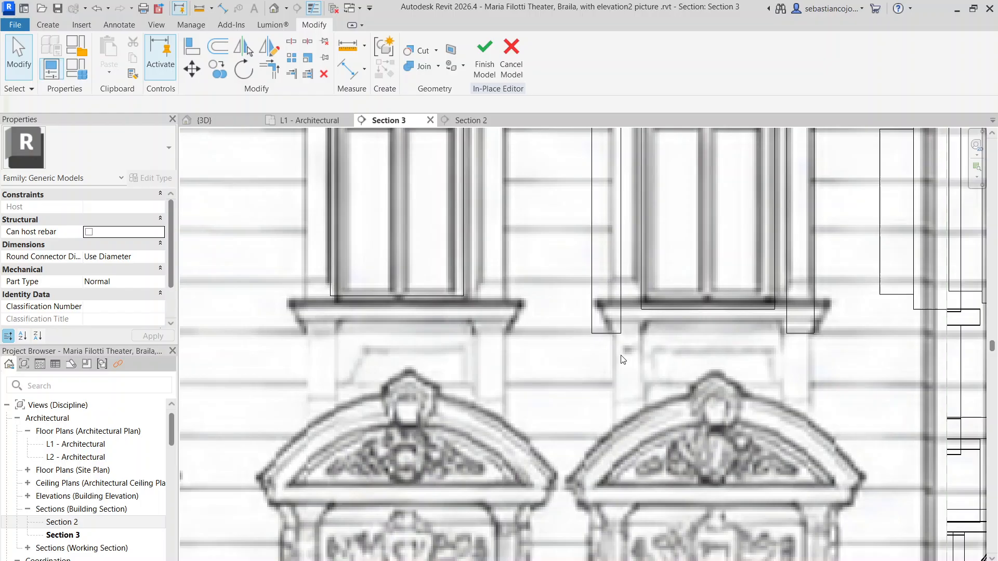
pyautogui.click(625, 314)
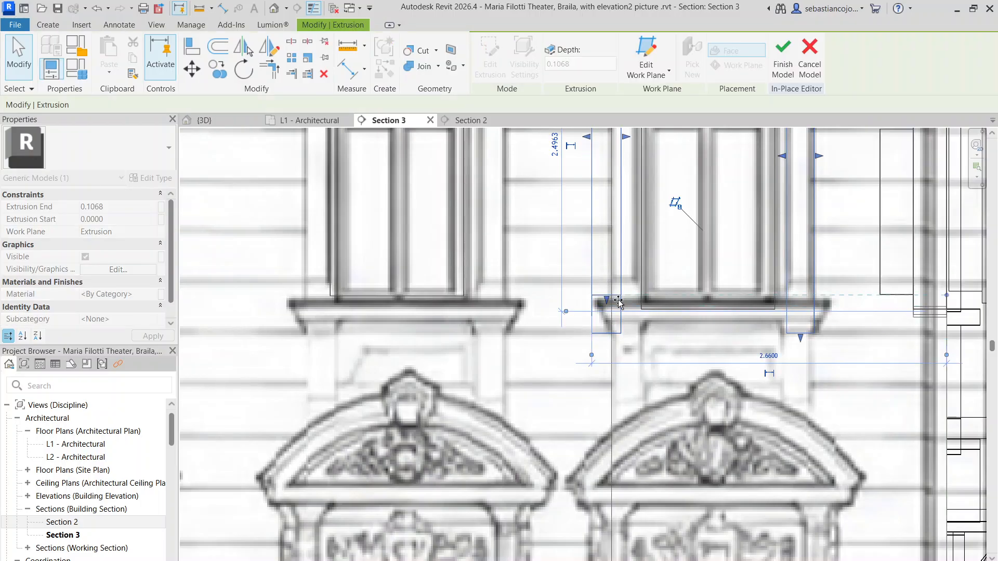
pyautogui.scroll(-3, 622, 304)
pyautogui.scroll(6, 627, 294)
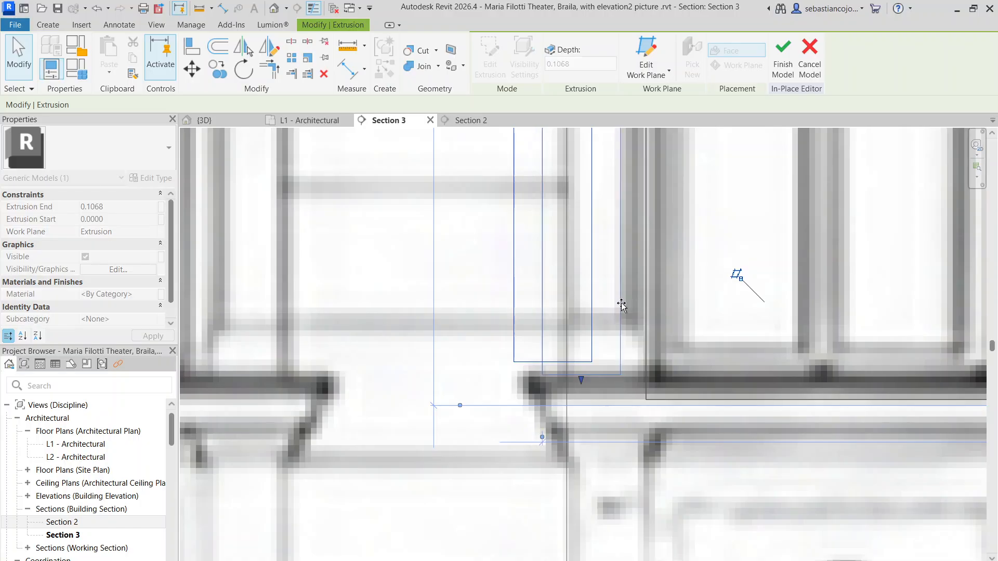
# Step: Fit both sides of the strip on the window's outer side to the surround and raise its bottom to the sill
pyautogui.scroll(-5, 624, 296)
pyautogui.scroll(3, 676, 260)
pyautogui.moveTo(708, 246); pyautogui.dragTo(692, 248)
pyautogui.moveTo(759, 247); pyautogui.dragTo(743, 255)
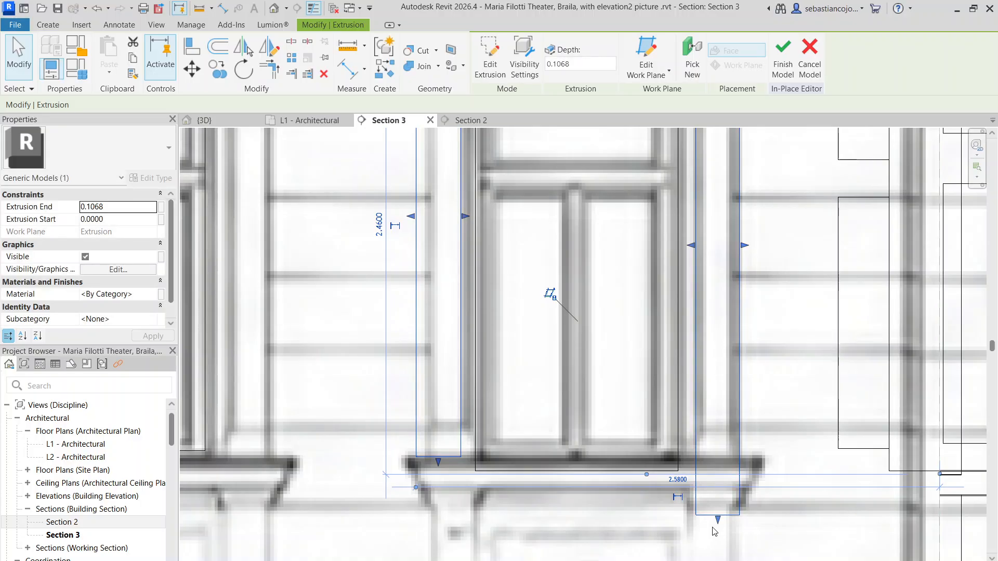
pyautogui.scroll(-3, 722, 467)
pyautogui.press('Escape')
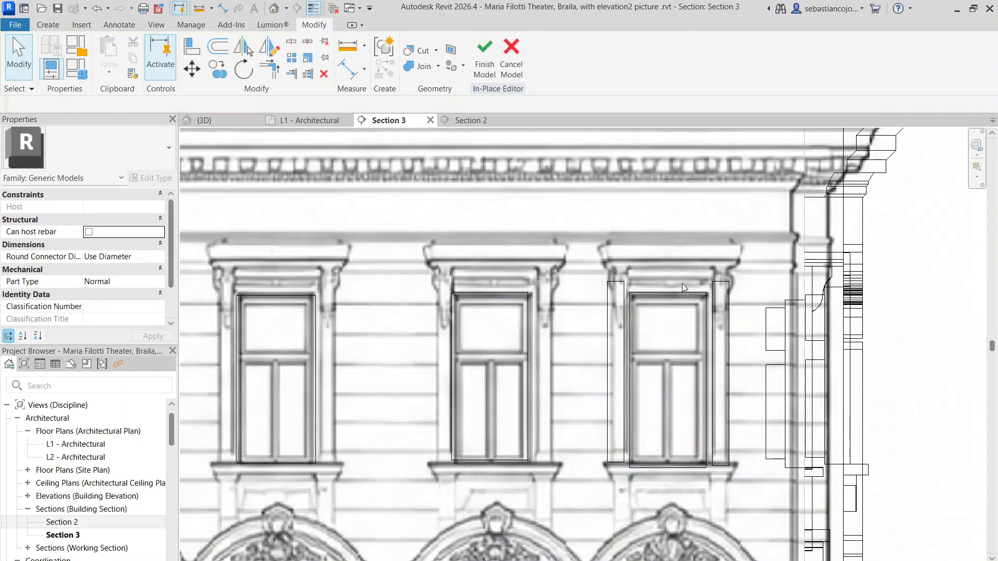
# Step: Raise the top ends of both flanking strips to the underside of the cornice above the top-floor window
pyautogui.scroll(1, 641, 293)
pyautogui.click(615, 281)
pyautogui.scroll(2, 615, 282)
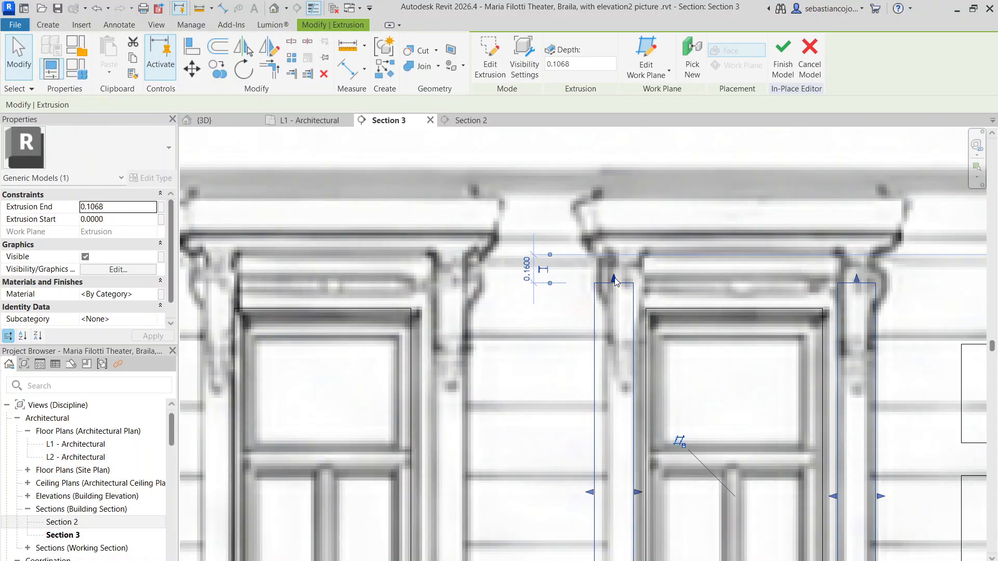
pyautogui.moveTo(862, 256); pyautogui.dragTo(865, 247)
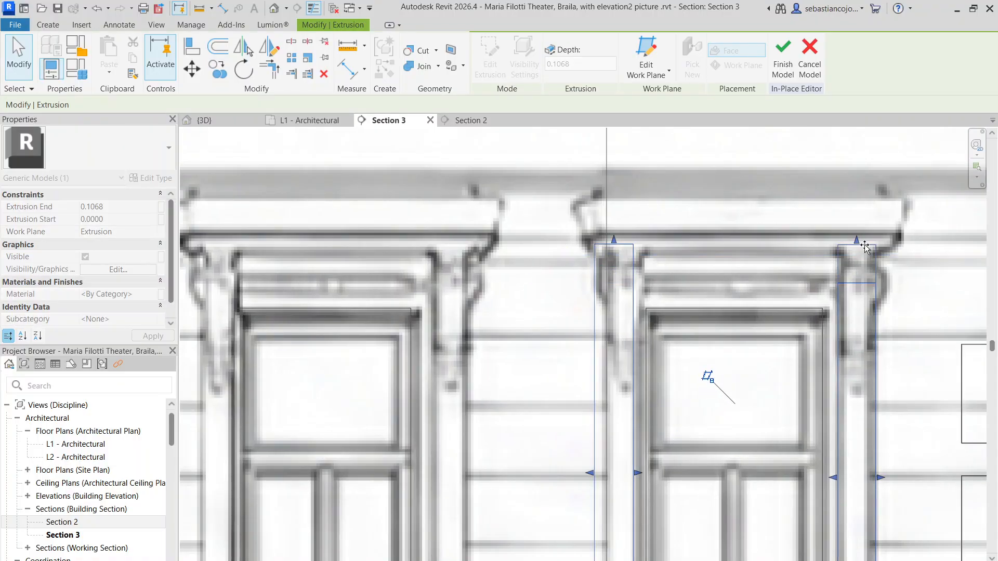
pyautogui.scroll(-4, 761, 286)
pyautogui.press('Escape')
pyautogui.scroll(5, 622, 279)
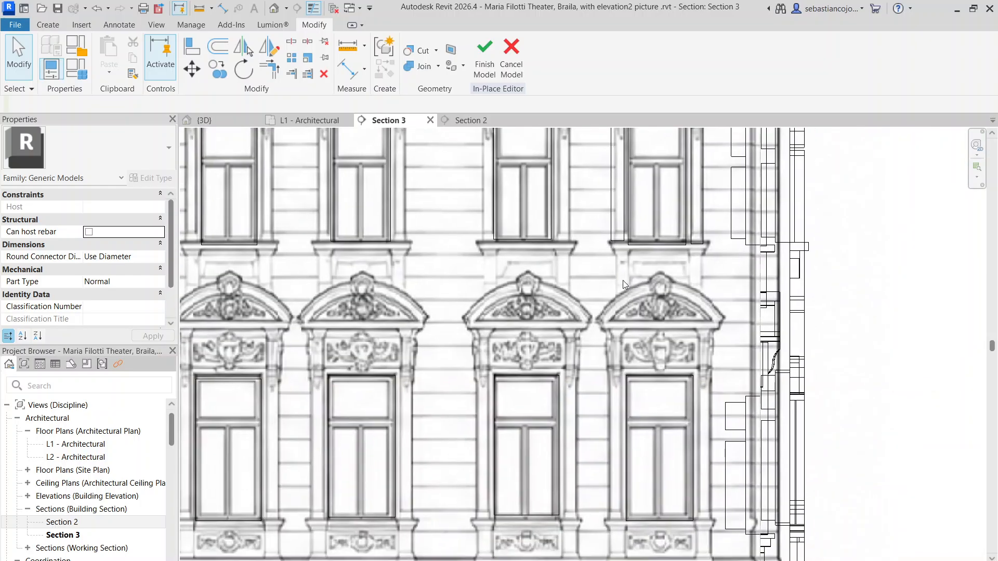
pyautogui.scroll(-6, 614, 276)
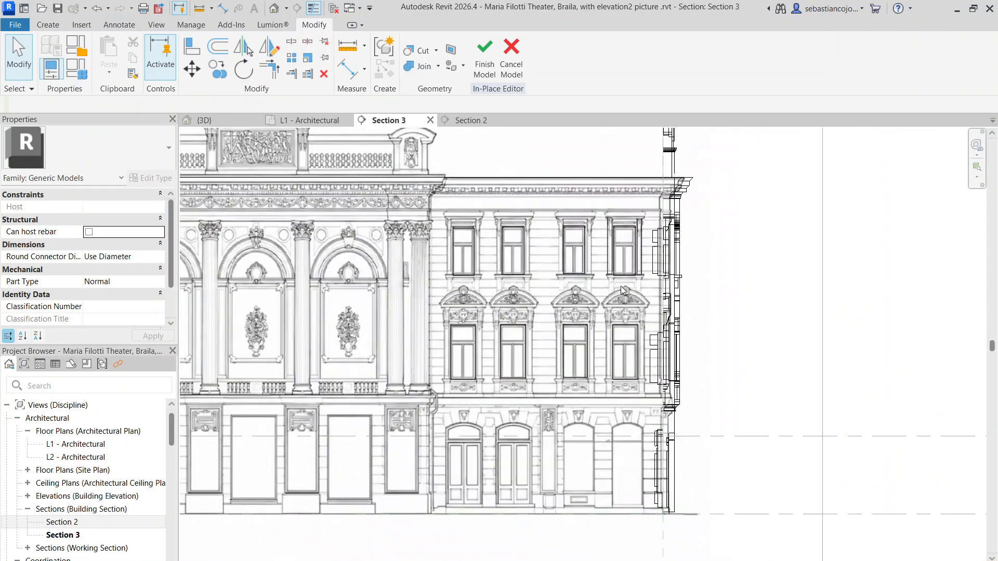
# Step: Copy the street facade's ground-floor arched window void extrusion toward the building corner in the 3D view
pyautogui.scroll(-3, 622, 283)
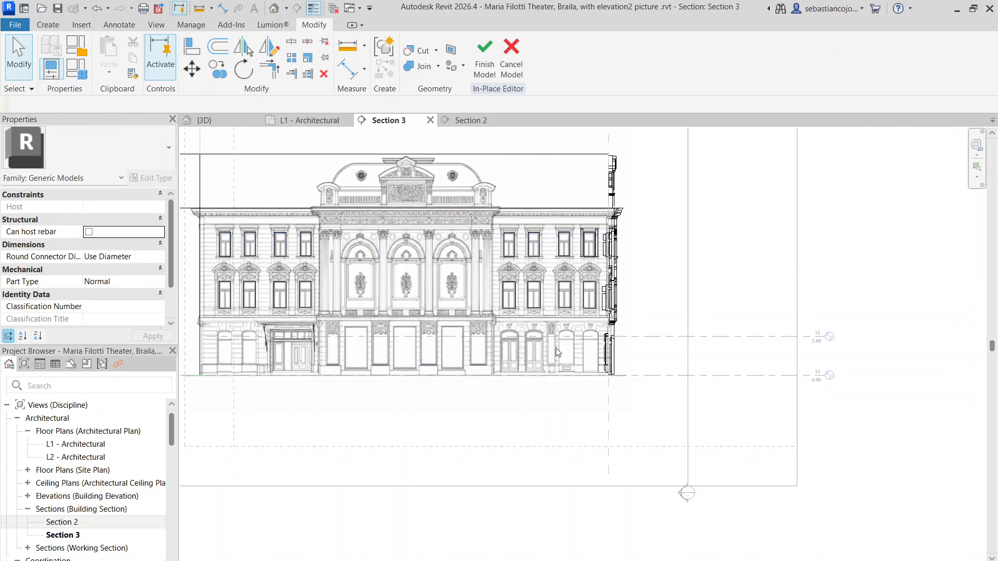
pyautogui.scroll(4, 575, 374)
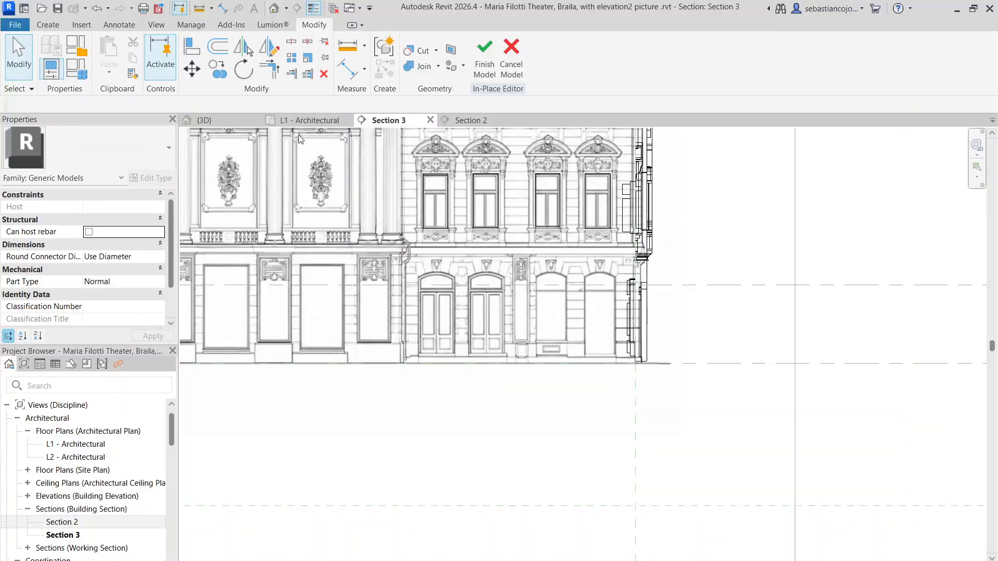
pyautogui.click(219, 121)
pyautogui.scroll(6, 358, 297)
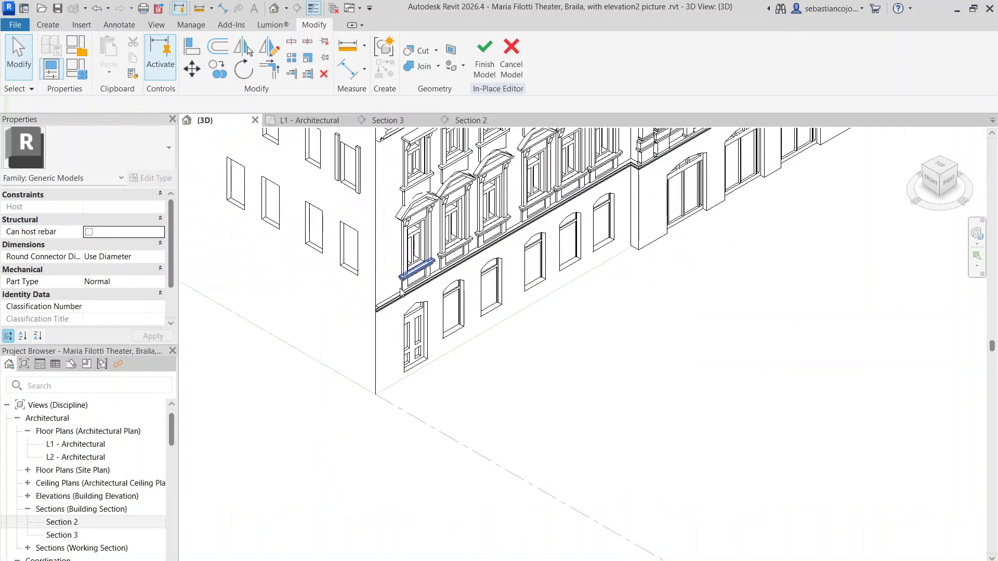
pyautogui.scroll(-4, 473, 310)
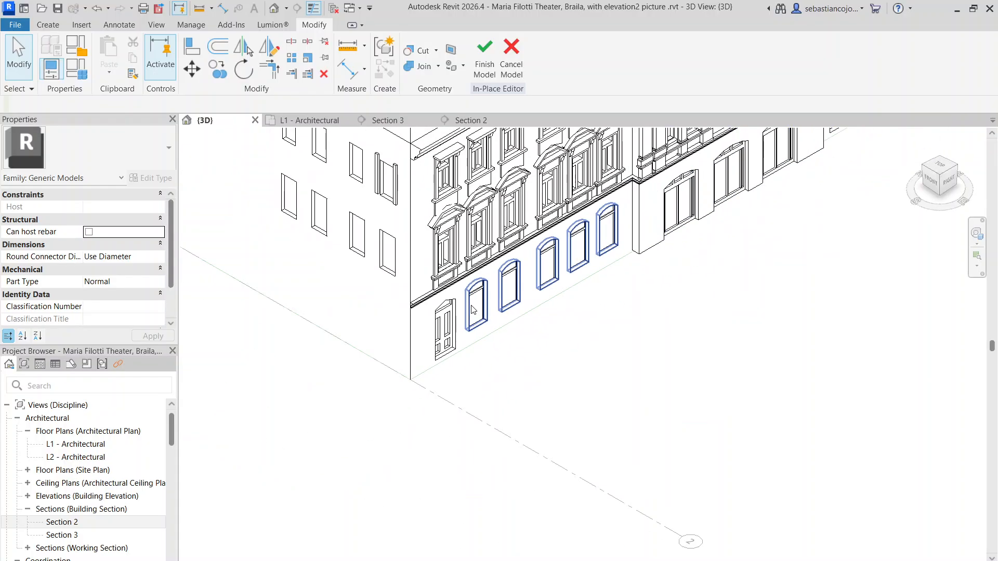
pyautogui.click(473, 310)
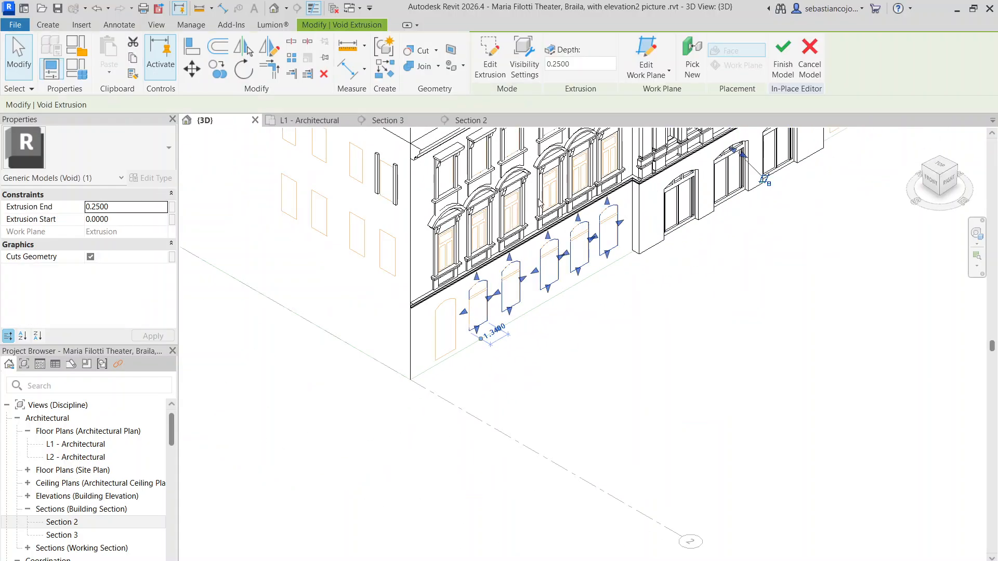
pyautogui.click(217, 69)
pyautogui.scroll(3, 508, 324)
pyautogui.click(424, 342)
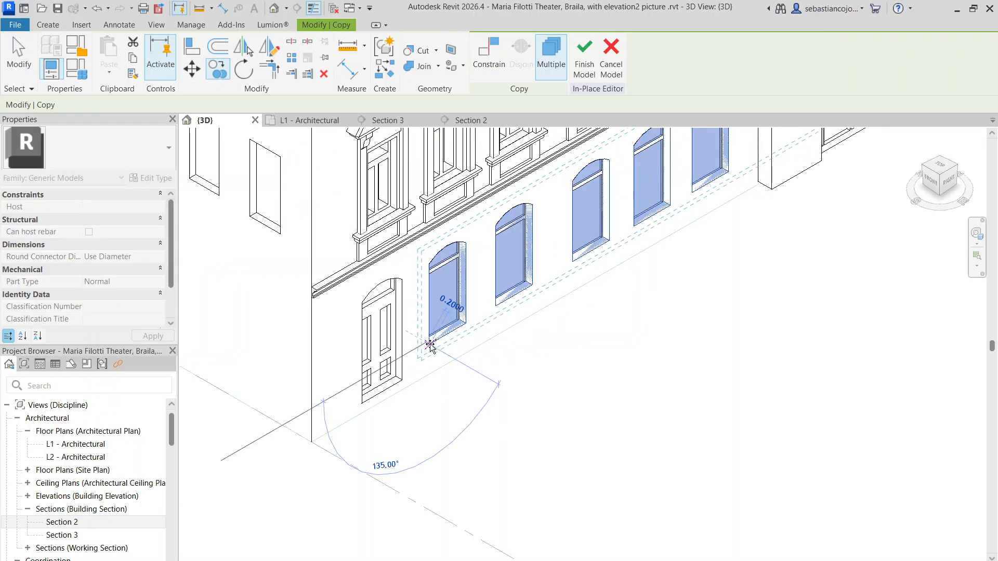
pyautogui.click(336, 393)
pyautogui.press('Escape')
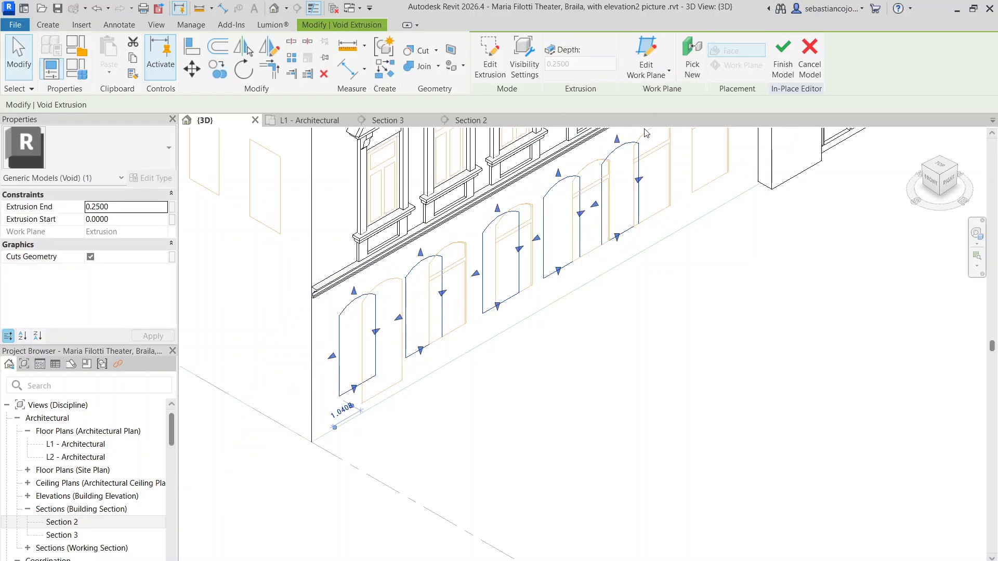
# Step: Rehost the copied arched void extrusion on the Grid : 2 work plane and place it along the side facade's ground floor
pyautogui.click(693, 58)
pyautogui.click(861, 65)
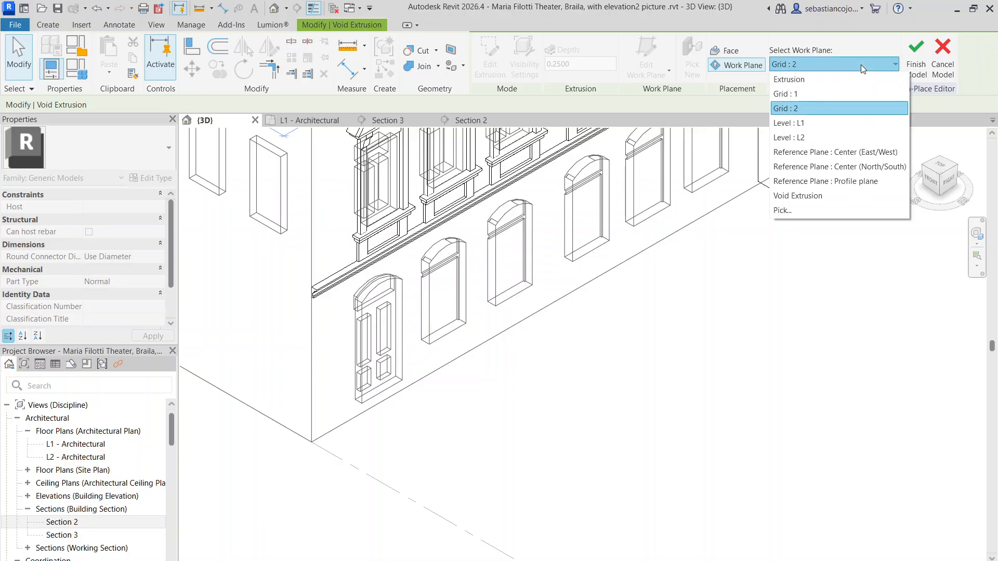
pyautogui.click(861, 64)
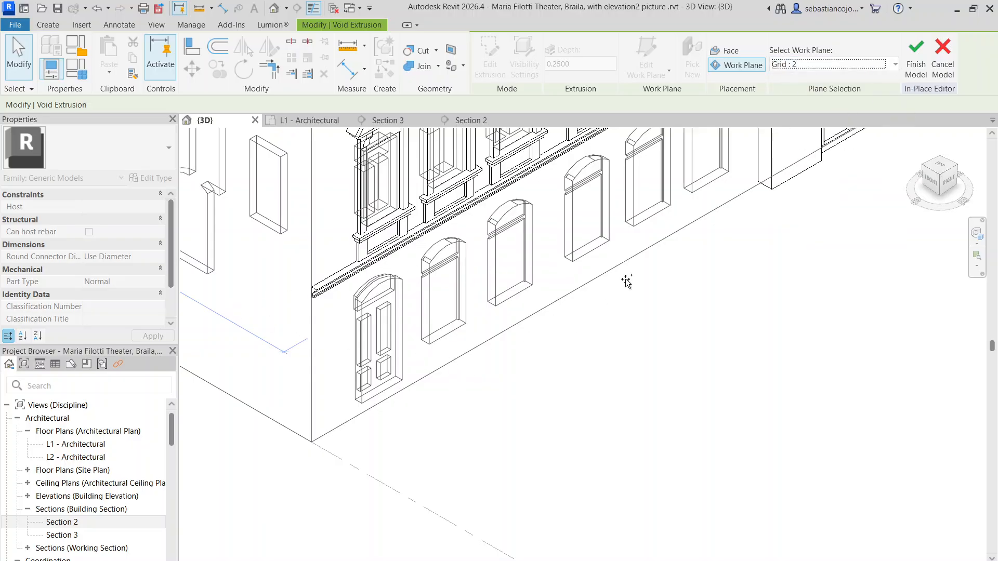
pyautogui.scroll(-5, 293, 352)
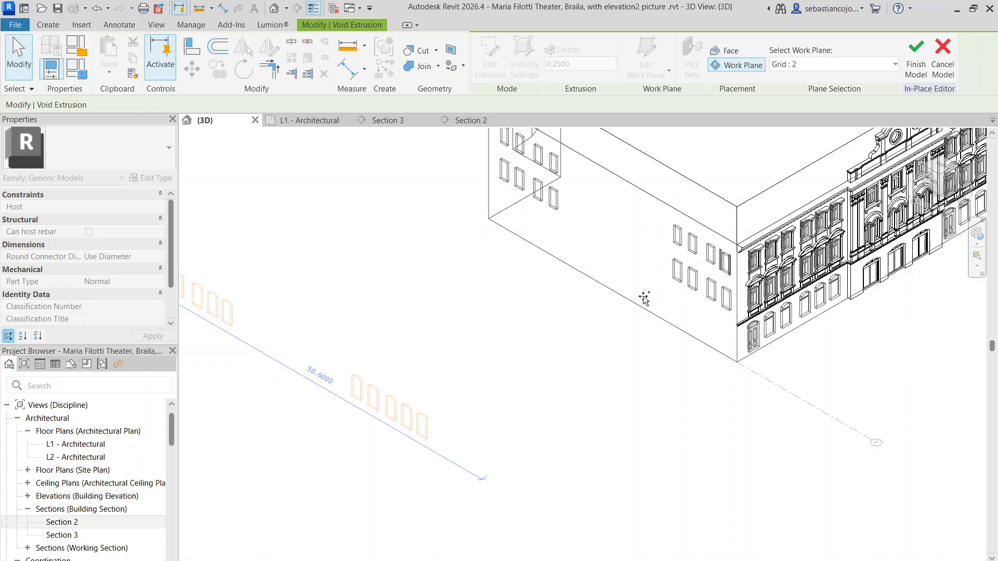
pyautogui.scroll(-3, 663, 295)
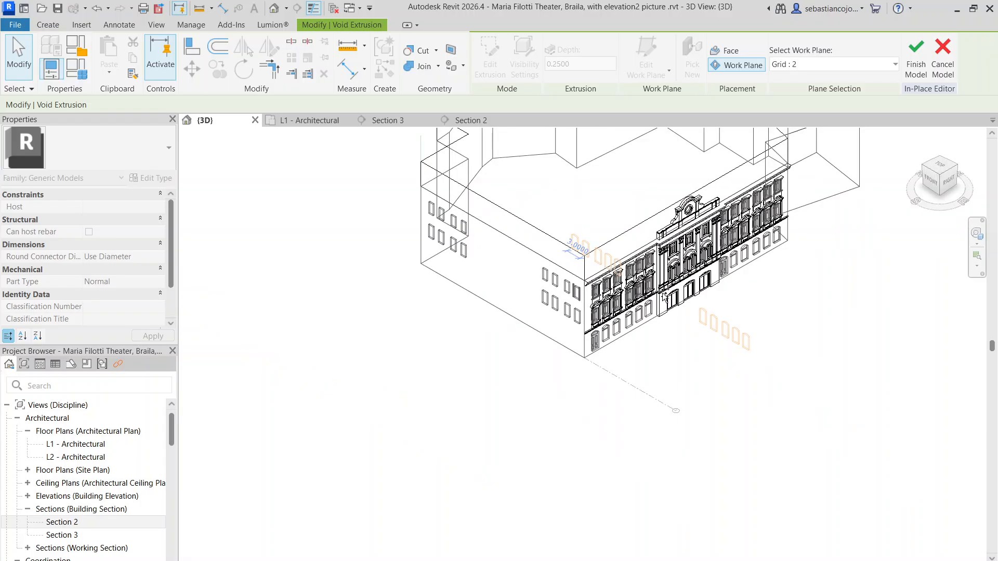
pyautogui.click(513, 307)
pyautogui.press('Escape')
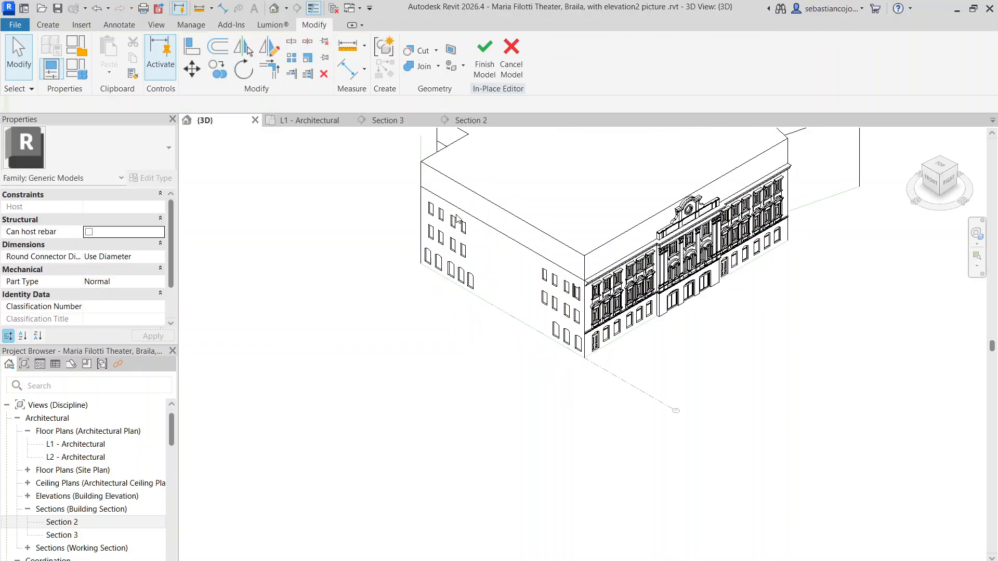
# Step: In Section 3, move the arched void extrusion so its outermost left arch sits over the left wing's outermost ground-floor window
pyautogui.click(471, 120)
pyautogui.scroll(-5, 470, 203)
pyautogui.scroll(3, 546, 382)
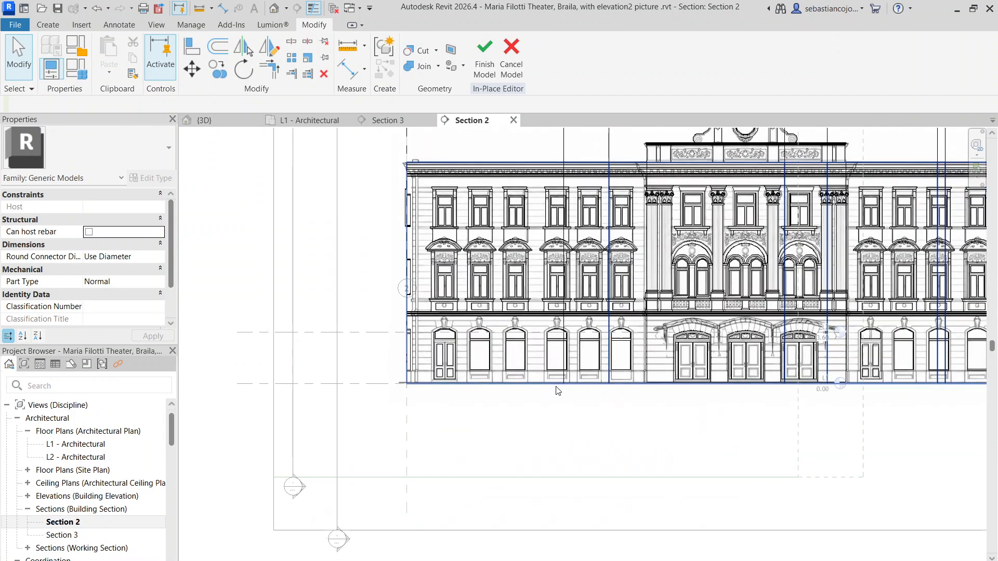
pyautogui.click(395, 120)
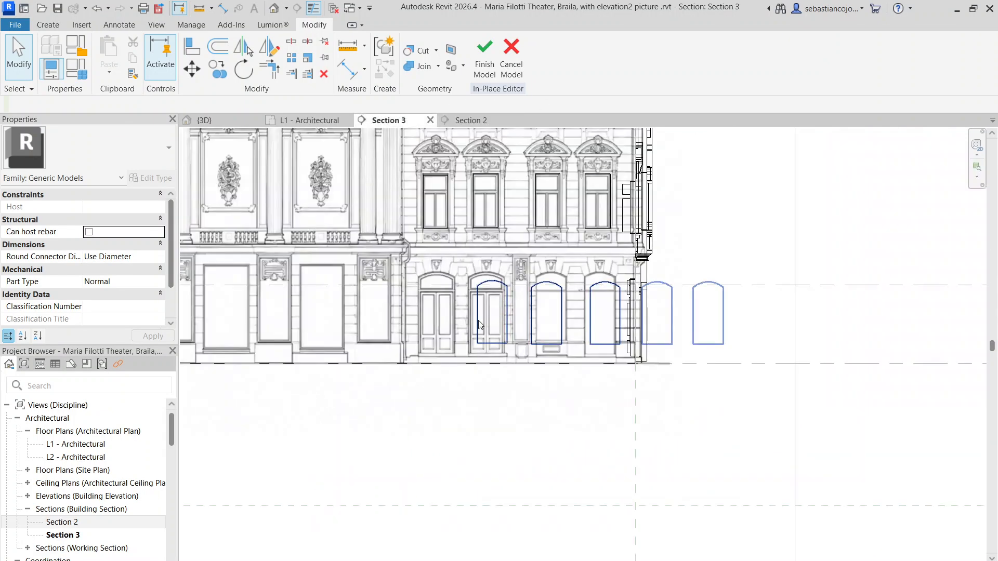
pyautogui.scroll(3, 479, 320)
pyautogui.scroll(4, 468, 256)
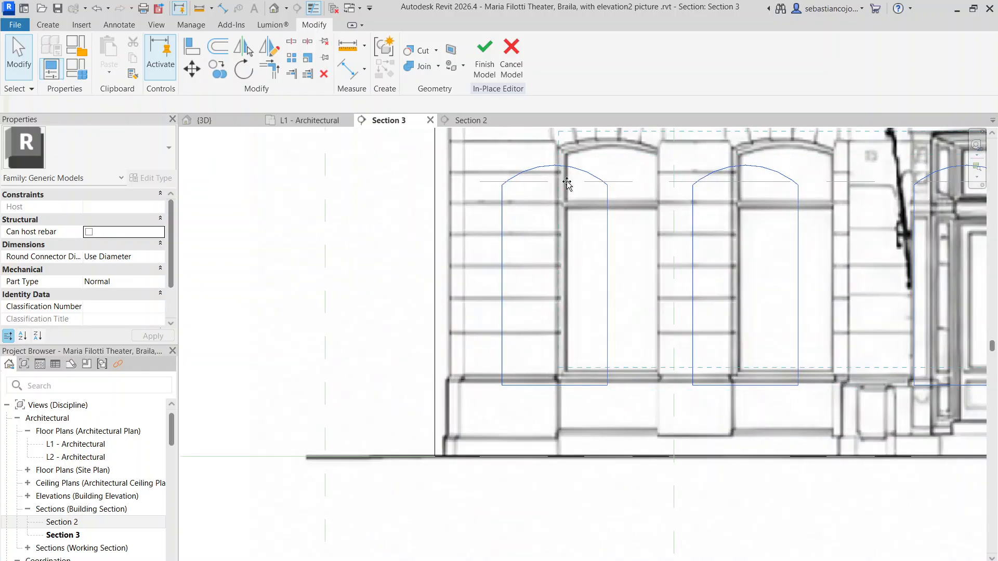
pyautogui.click(567, 190)
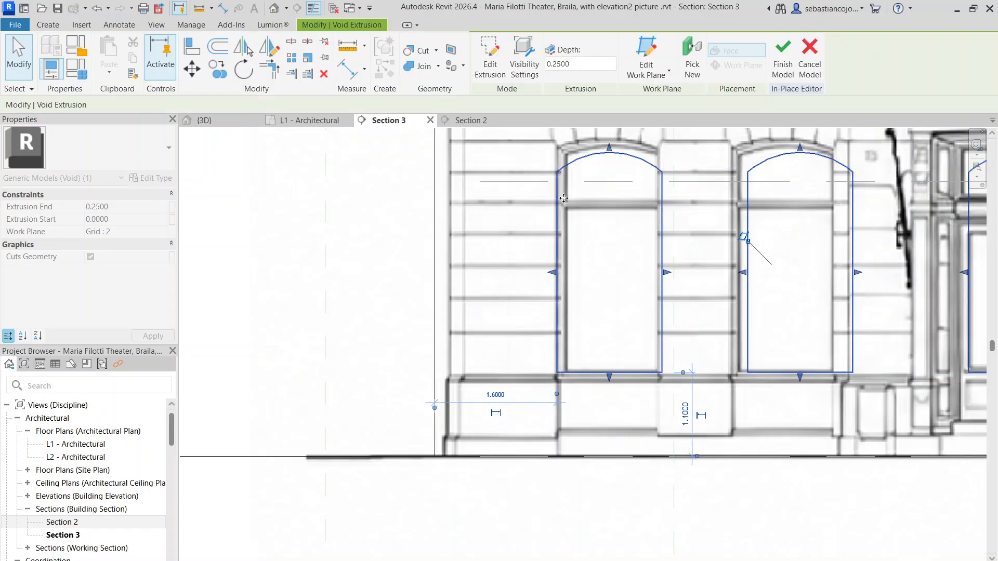
pyautogui.scroll(3, 668, 283)
pyautogui.scroll(-5, 663, 270)
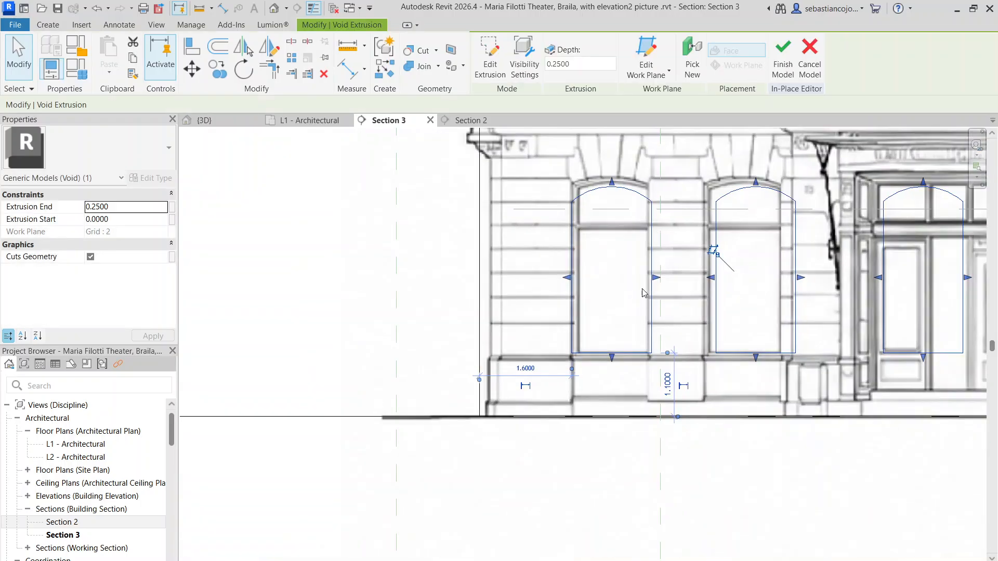
# Step: Nudge the arched void extrusion to fit the sides and sill of the left wing's outermost ground-floor window
pyautogui.scroll(4, 655, 274)
pyautogui.scroll(3, 650, 283)
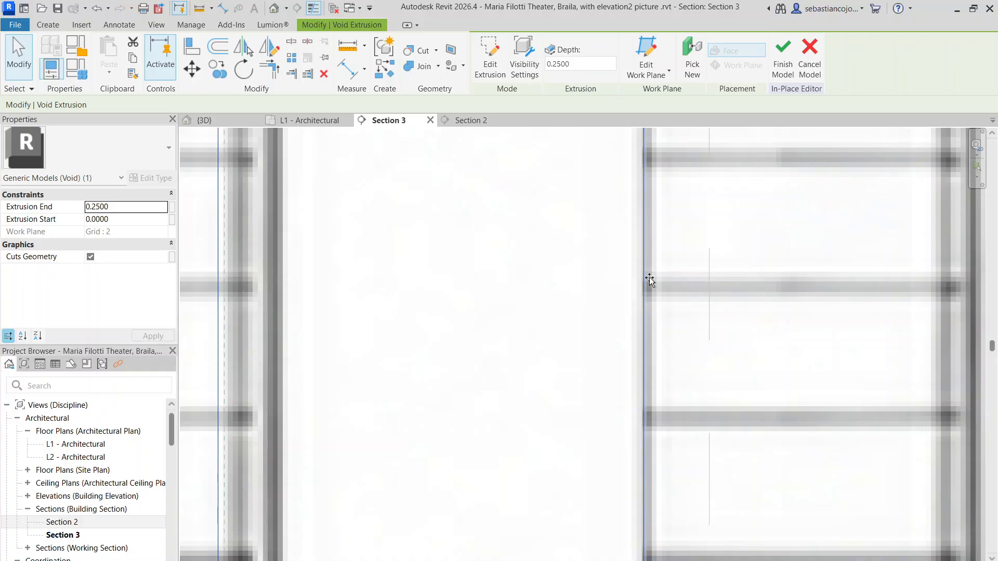
pyautogui.scroll(-2, 650, 276)
pyautogui.scroll(-5, 648, 277)
pyautogui.press('Escape')
pyautogui.scroll(1, 681, 256)
pyautogui.moveTo(681, 256); pyautogui.dragTo(585, 278, button='middle')
pyautogui.scroll(1, 596, 273)
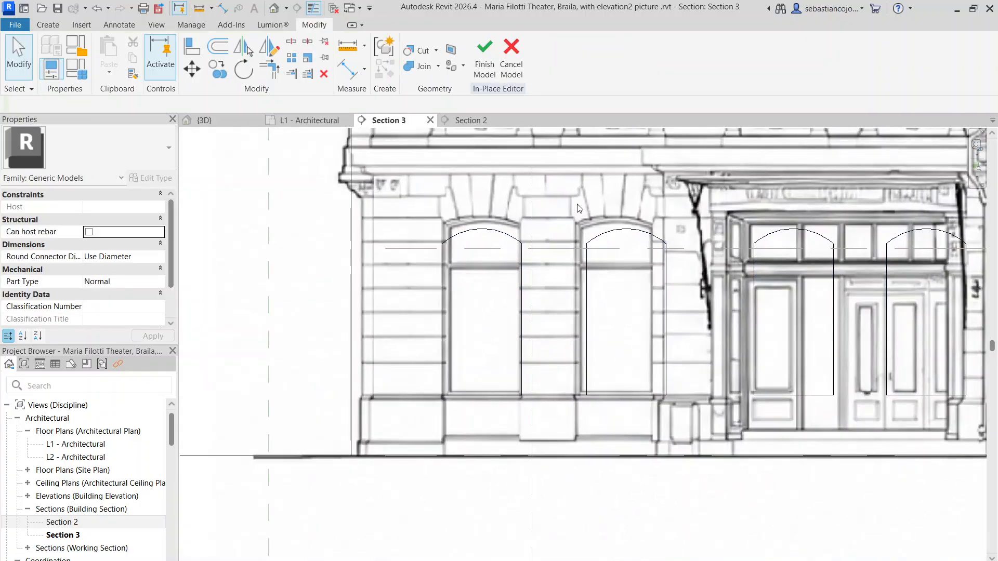
# Step: Edit the void extrusion's sketch and delete the inner three arch outlines of each group, keeping the two outermost at each end
pyautogui.click(591, 266)
pyautogui.press('Escape')
pyautogui.doubleClick(591, 264)
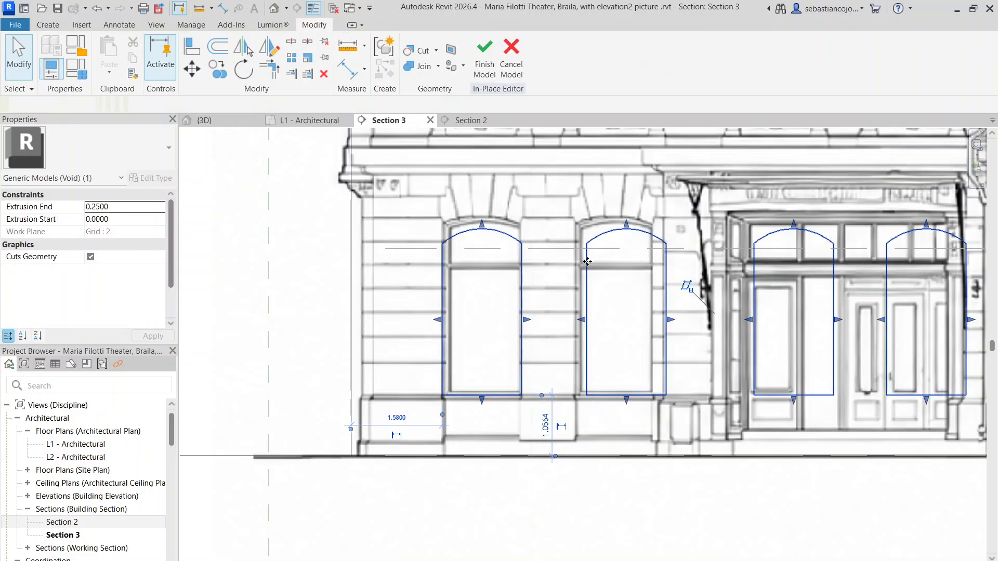
pyautogui.scroll(-4, 573, 267)
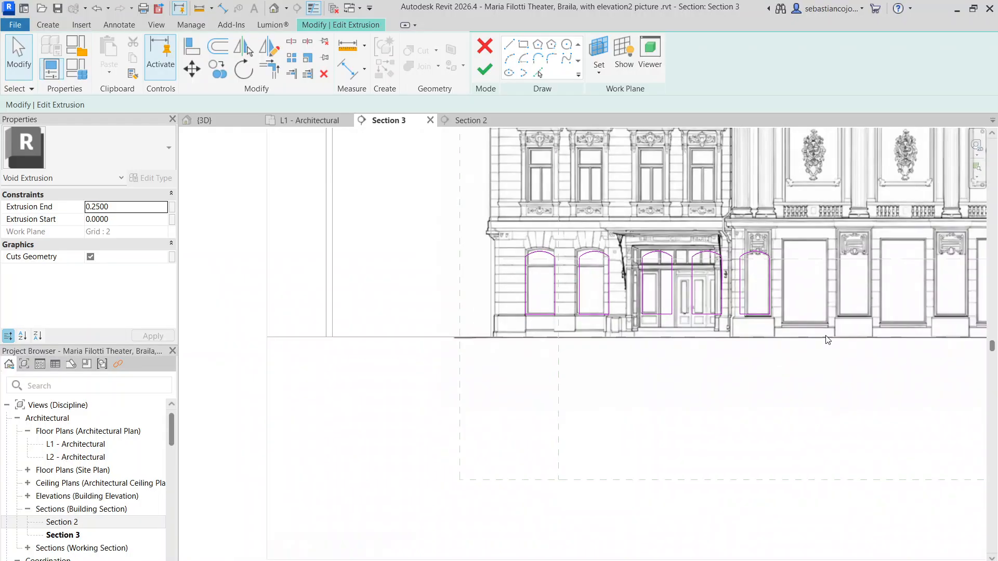
pyautogui.moveTo(827, 338); pyautogui.dragTo(683, 339, button='middle')
pyautogui.moveTo(489, 217); pyautogui.dragTo(642, 349)
pyautogui.moveTo(888, 372); pyautogui.dragTo(602, 373, button='middle')
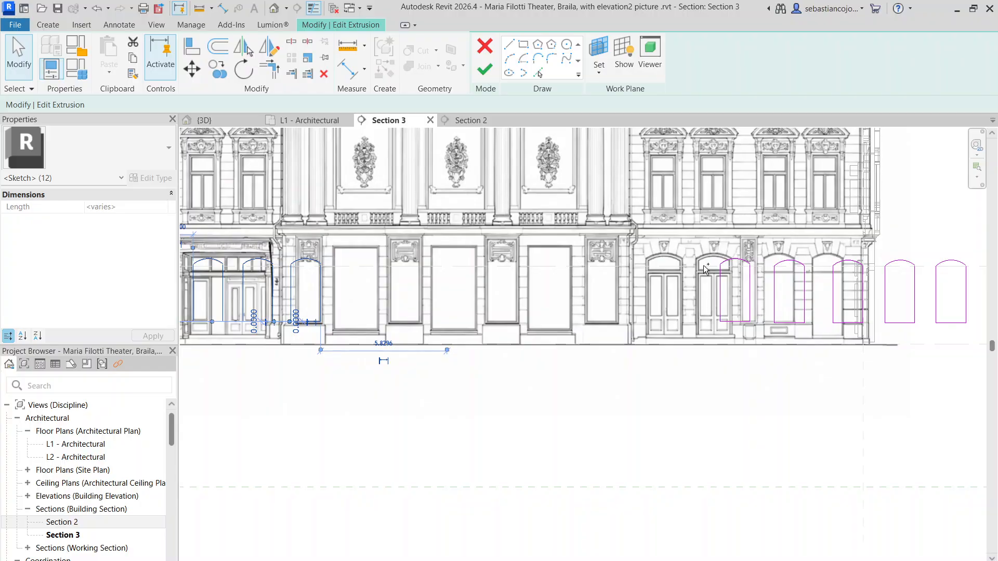
pyautogui.moveTo(731, 272); pyautogui.dragTo(724, 244)
pyautogui.moveTo(774, 299); pyautogui.dragTo(822, 338)
pyautogui.moveTo(824, 340); pyautogui.dragTo(878, 342)
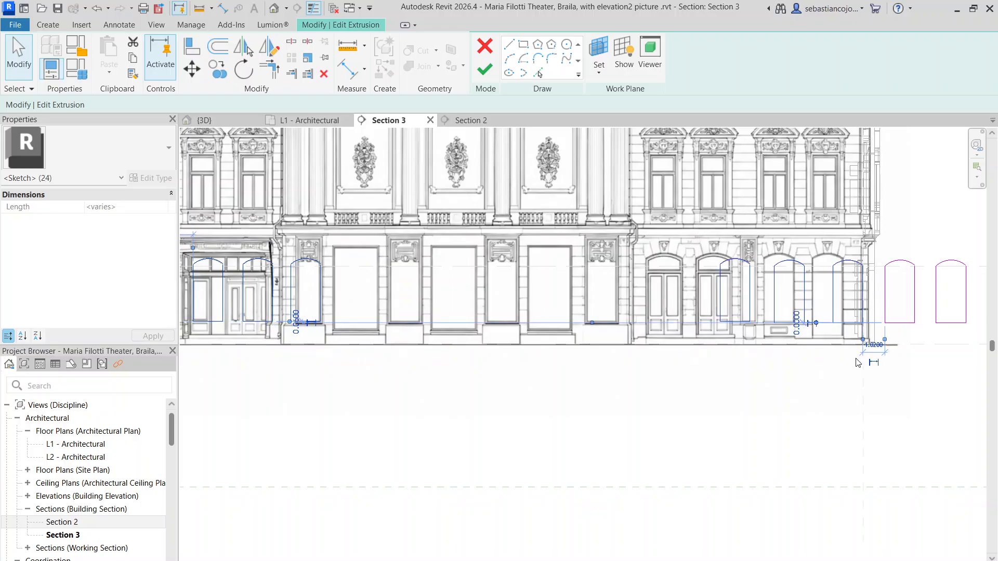
pyautogui.press('Escape')
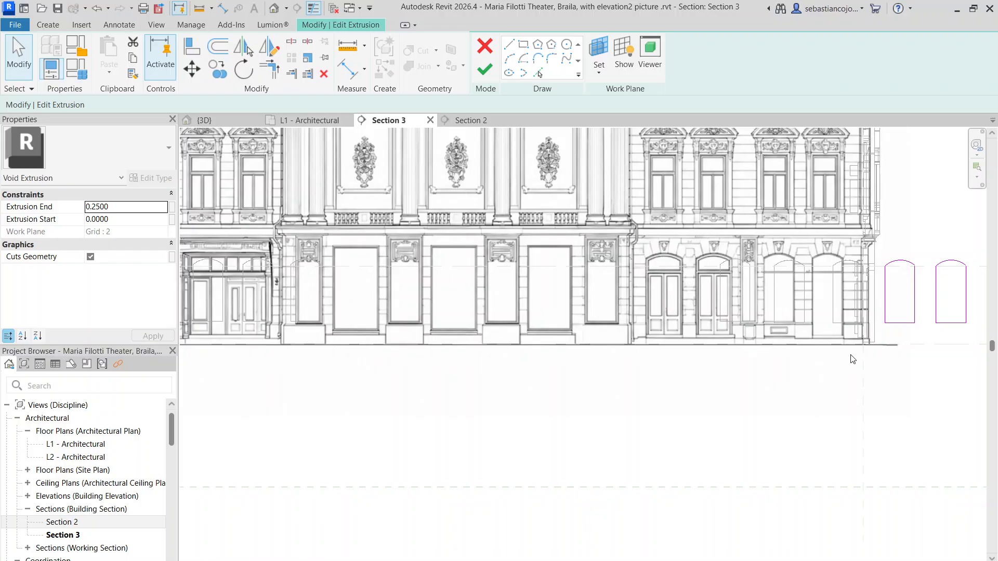
# Step: Move the two remaining right-hand arch outlines onto the right wing's two outermost ground-floor openings
pyautogui.scroll(-3, 855, 361)
pyautogui.scroll(5, 775, 374)
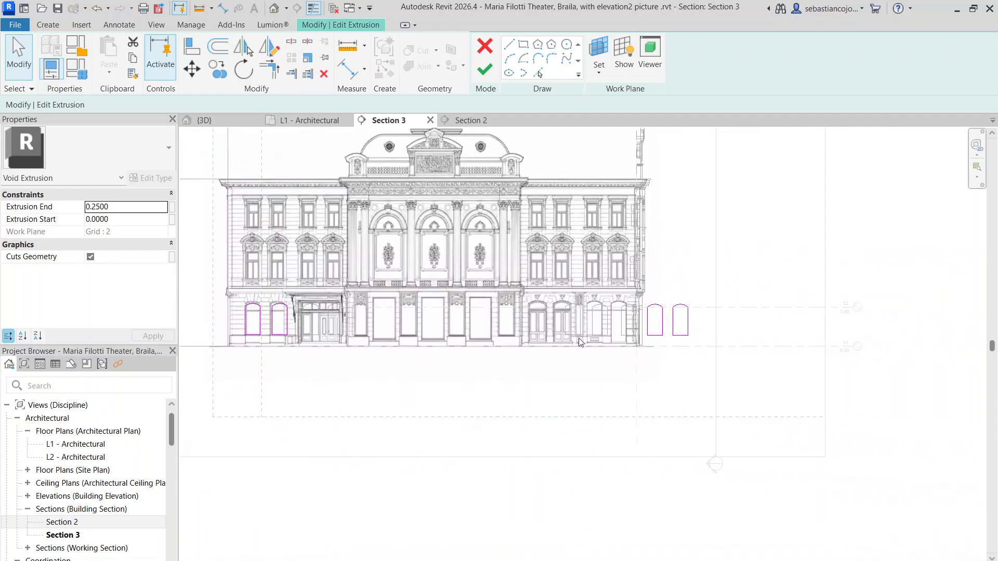
pyautogui.moveTo(735, 260); pyautogui.dragTo(916, 458)
pyautogui.scroll(2, 688, 307)
pyautogui.moveTo(592, 316)
pyautogui.mouseDown()
pyautogui.moveTo(536, 308)
pyautogui.moveTo(638, 292)
pyautogui.mouseUp()
pyautogui.click(598, 293)
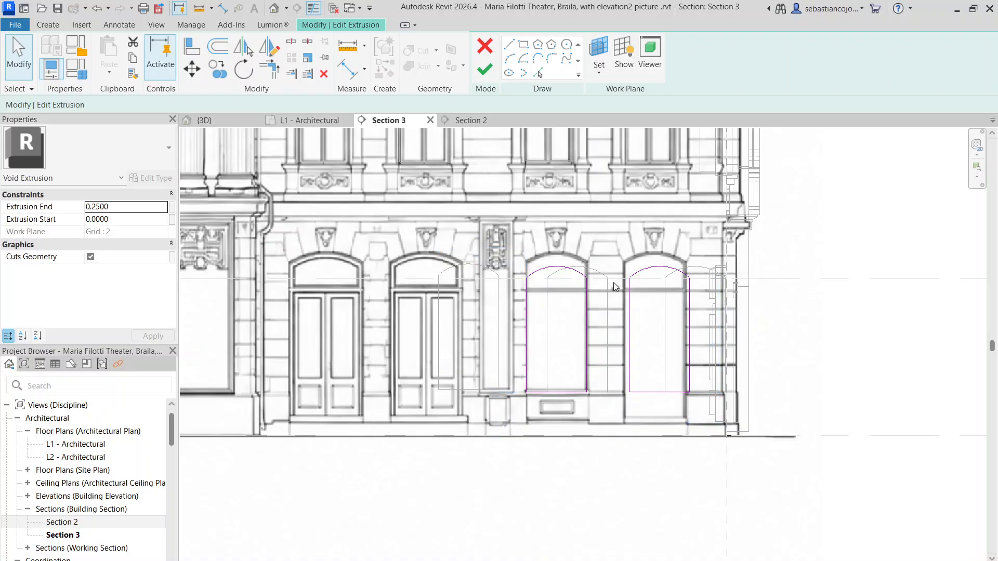
# Step: Shift the outermost right-wing arch outline sideways onto its opening and raise its arc to the arched head
pyautogui.moveTo(715, 397); pyautogui.dragTo(782, 474)
pyautogui.scroll(3, 598, 310)
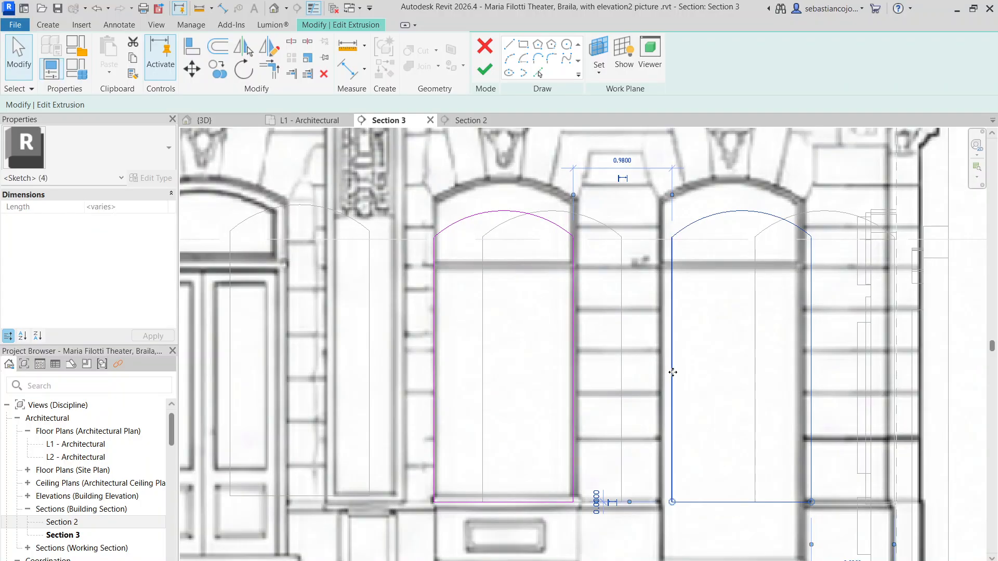
pyautogui.moveTo(673, 372)
pyautogui.mouseDown()
pyautogui.moveTo(656, 372)
pyautogui.moveTo(664, 348)
pyautogui.moveTo(702, 348)
pyautogui.moveTo(660, 336)
pyautogui.mouseUp()
pyautogui.scroll(1, 662, 338)
pyautogui.click(696, 277)
pyautogui.moveTo(744, 193)
pyautogui.mouseDown()
pyautogui.moveTo(742, 164)
pyautogui.moveTo(721, 157)
pyautogui.mouseUp()
# Step: Lower the bottom edge of the outermost right-wing arch outline to the base of its opening
pyautogui.scroll(-3, 720, 217)
pyautogui.scroll(4, 716, 359)
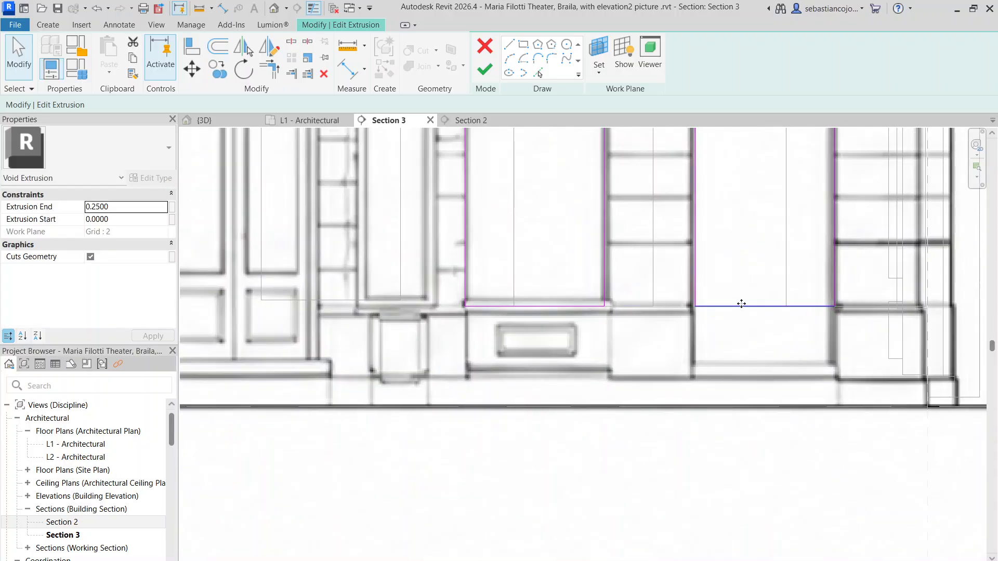
pyautogui.click(744, 357)
pyautogui.moveTo(744, 356); pyautogui.dragTo(745, 366)
pyautogui.scroll(-4, 739, 356)
pyautogui.click(727, 333)
# Step: Raise the arc of the neighbouring right-wing arch outline to the head of its ground-floor window
pyautogui.scroll(3, 663, 243)
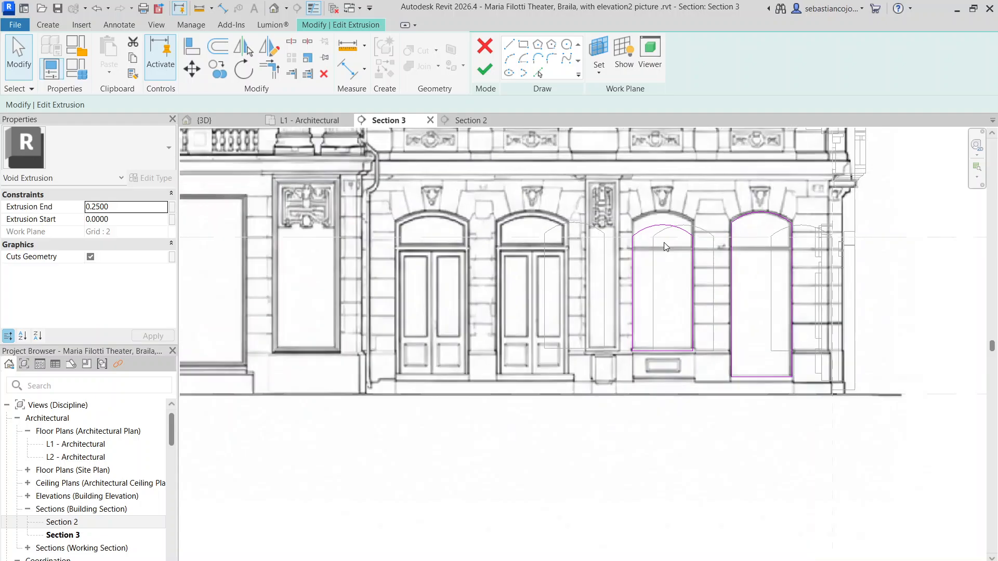
pyautogui.click(666, 216)
pyautogui.moveTo(667, 213); pyautogui.dragTo(668, 198)
pyautogui.scroll(-4, 668, 205)
pyautogui.click(663, 250)
# Step: Move the left wing's second arch outline sideways so its outer side meets the ground-floor window surround
pyautogui.scroll(-2, 664, 247)
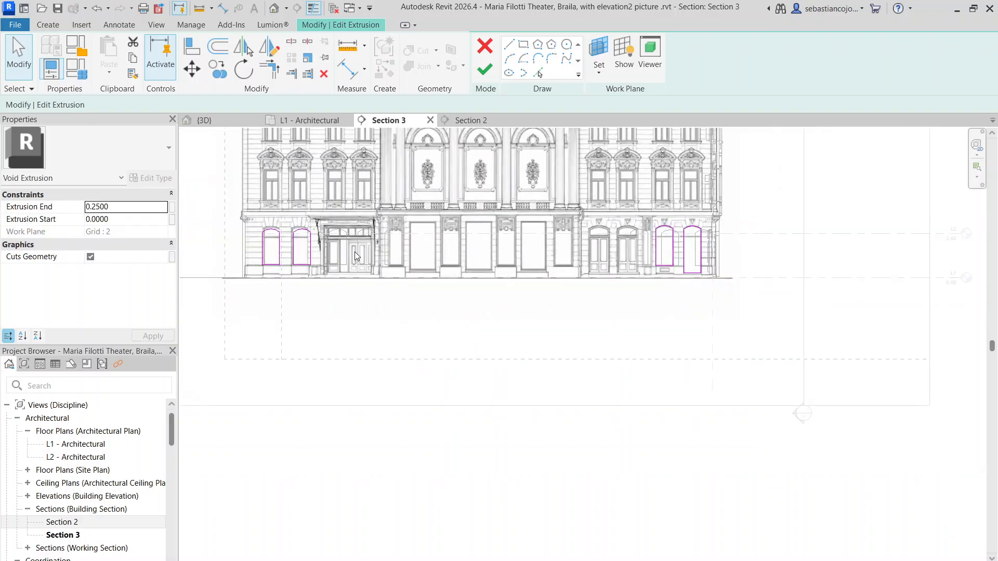
pyautogui.moveTo(333, 252); pyautogui.dragTo(614, 232, button='middle')
pyautogui.scroll(4, 614, 236)
pyautogui.moveTo(549, 162)
pyautogui.mouseDown()
pyautogui.moveTo(593, 215)
pyautogui.moveTo(665, 356)
pyautogui.mouseUp()
pyautogui.scroll(2, 563, 218)
pyautogui.moveTo(583, 233)
pyautogui.mouseDown()
pyautogui.moveTo(552, 239)
pyautogui.moveTo(571, 245)
pyautogui.moveTo(563, 238)
pyautogui.mouseUp()
pyautogui.scroll(2, 572, 246)
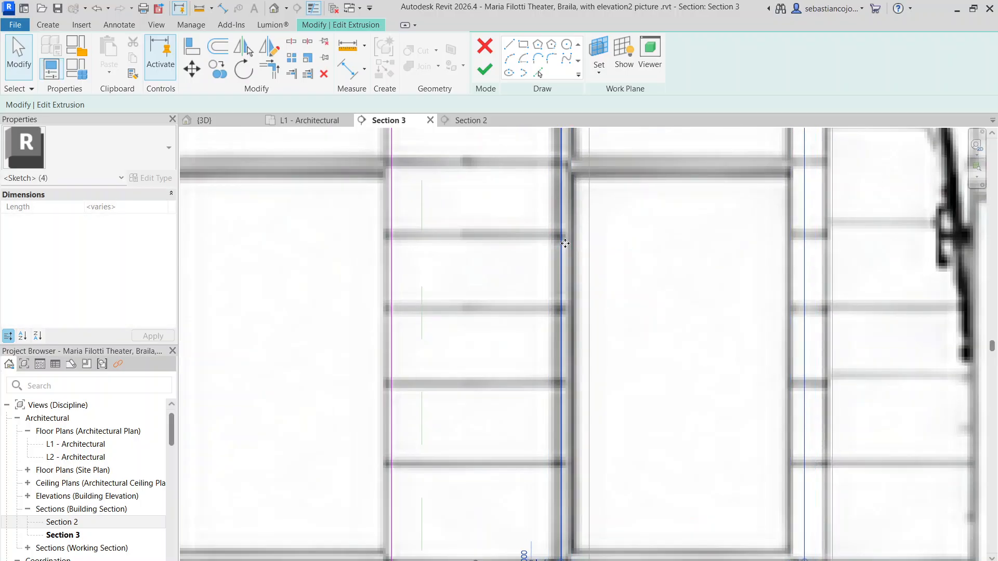
# Step: Pull the inner side of the left wing's second arch outline in to the window edge, making it 1.2800 wide
pyautogui.scroll(-4, 569, 245)
pyautogui.click(697, 262)
pyautogui.scroll(1, 659, 271)
pyautogui.scroll(3, 660, 268)
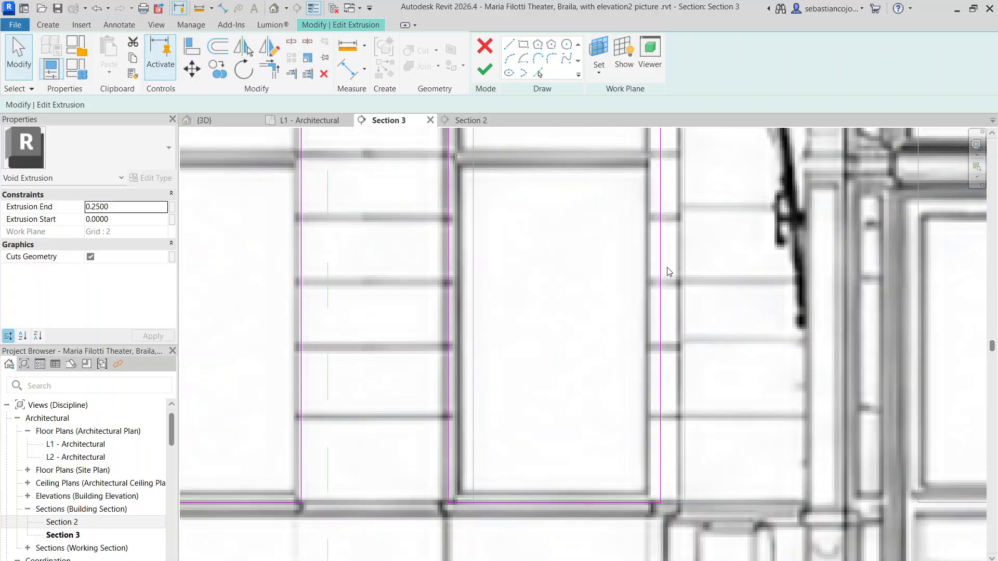
pyautogui.click(658, 264)
pyautogui.moveTo(658, 264); pyautogui.dragTo(643, 265)
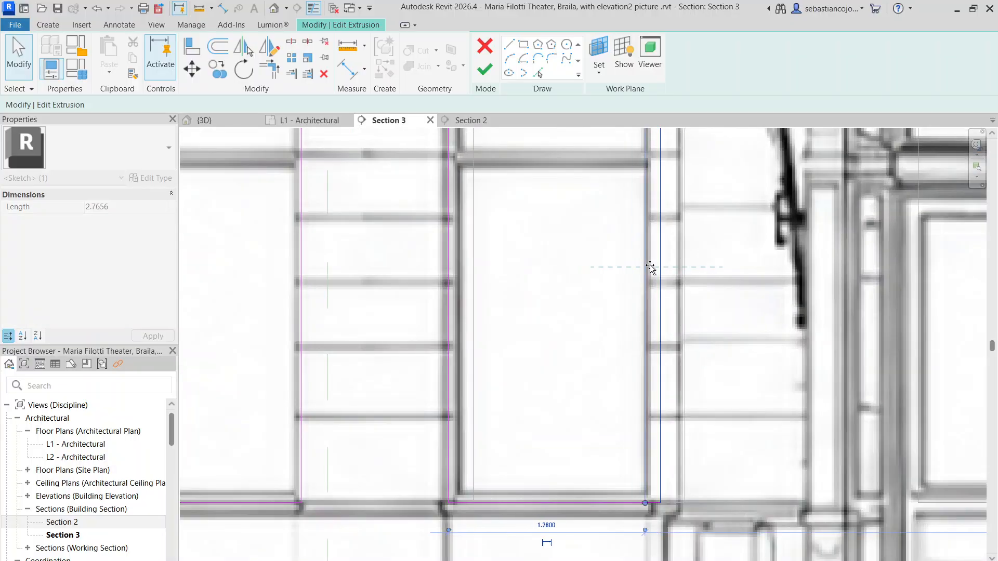
# Step: Raise the arc of the left wing's second arch outline to the top of the window's arched head
pyautogui.scroll(-2, 651, 265)
pyautogui.scroll(-1, 652, 263)
pyautogui.scroll(3, 608, 193)
pyautogui.click(606, 190)
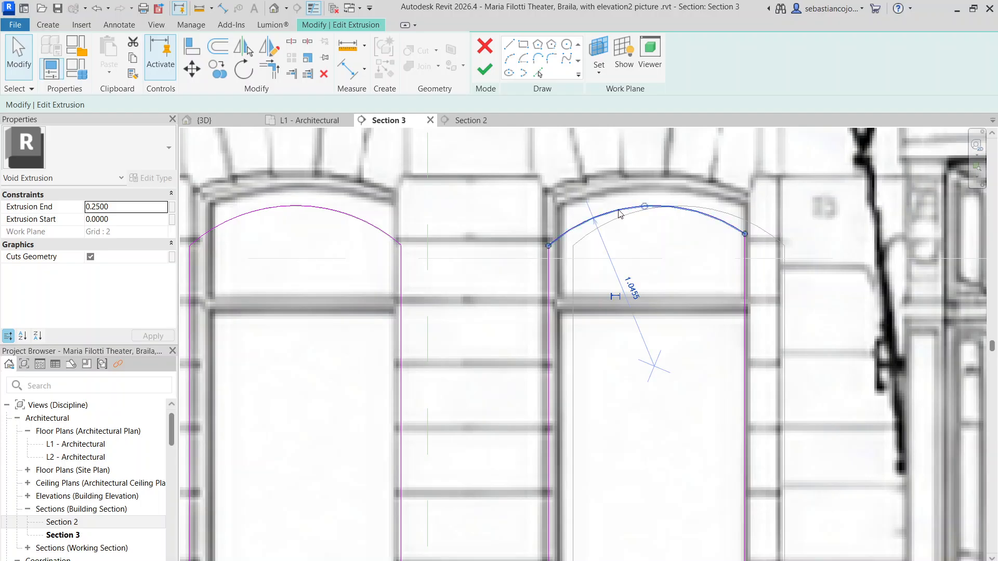
pyautogui.moveTo(607, 190); pyautogui.dragTo(610, 180)
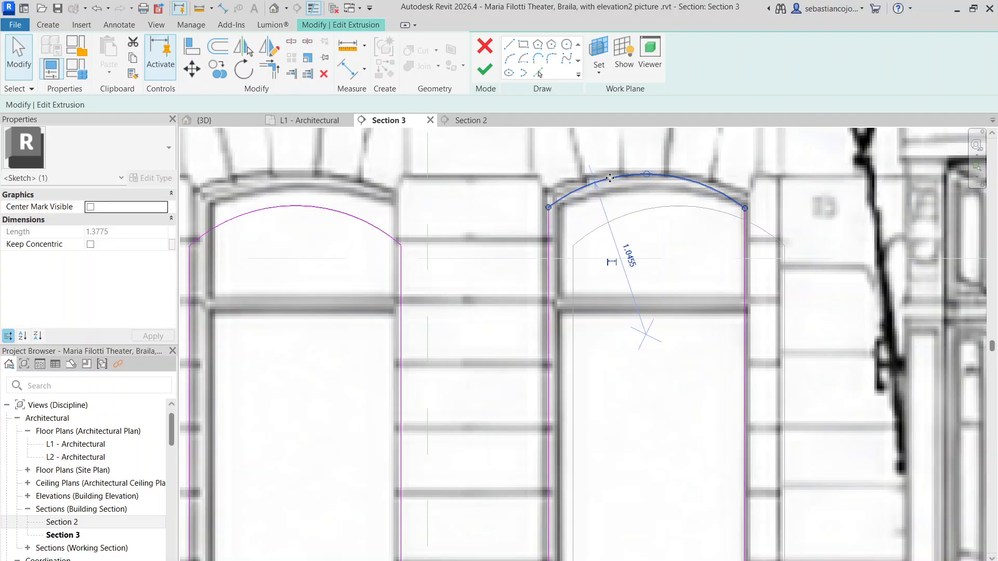
# Step: Raise the arc of the left wing's outermost arch outline to the ground-floor window head and pull its inner side to the window edge
pyautogui.scroll(-2, 611, 180)
pyautogui.scroll(2, 496, 185)
pyautogui.click(497, 184)
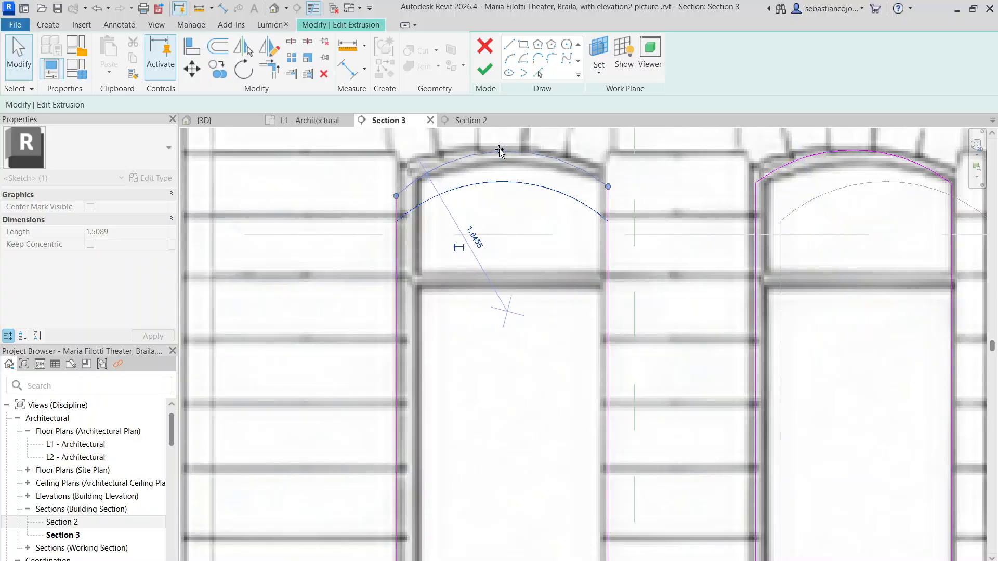
pyautogui.moveTo(496, 183)
pyautogui.mouseDown()
pyautogui.moveTo(485, 152)
pyautogui.moveTo(494, 145)
pyautogui.mouseUp()
pyautogui.scroll(2, 606, 226)
pyautogui.scroll(-5, 608, 215)
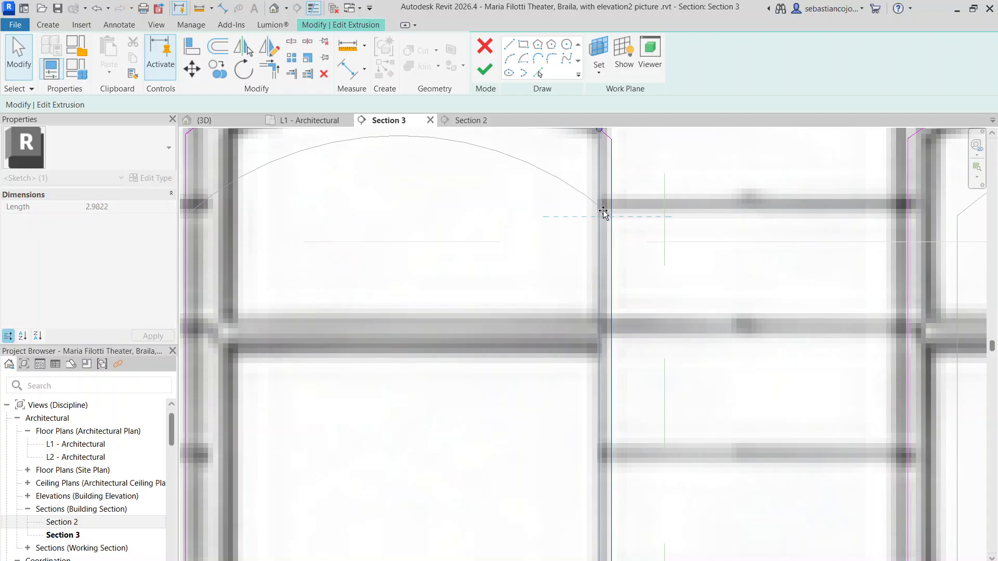
# Step: Finish the sketch of the ground-floor arch voids and finish the in-place model
pyautogui.scroll(-5, 598, 184)
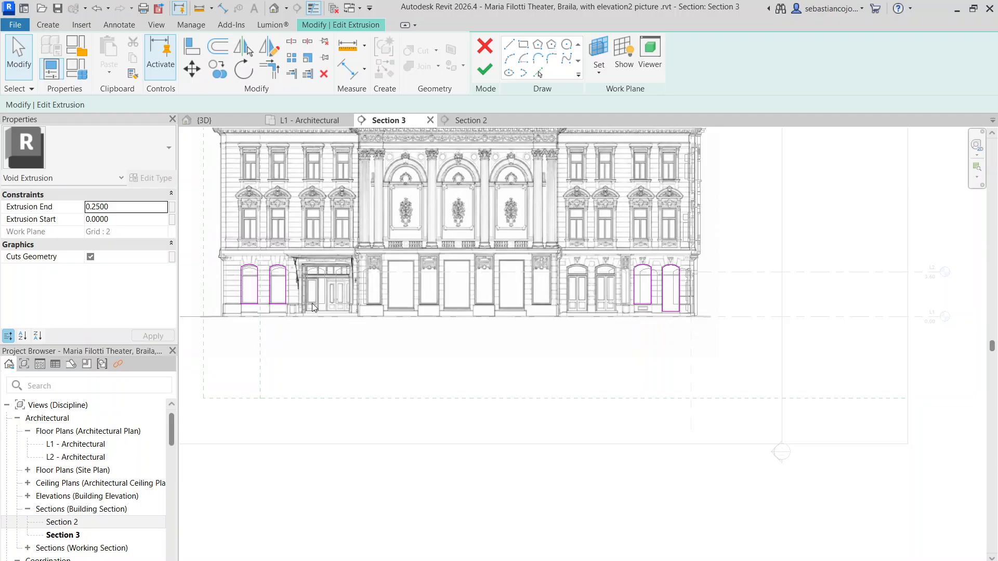
pyautogui.click(486, 72)
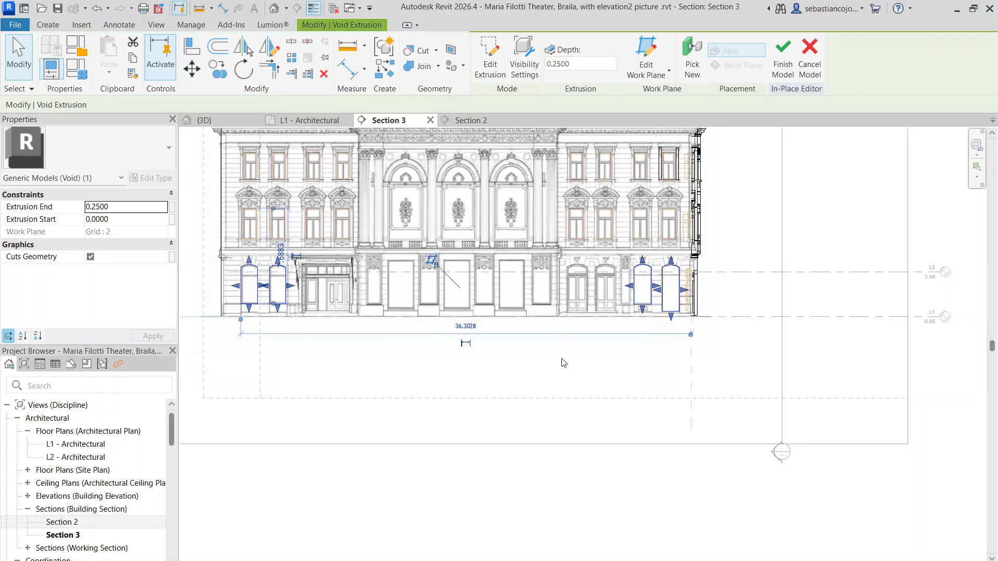
pyautogui.click(564, 363)
pyautogui.scroll(-1, 565, 361)
pyautogui.click(482, 77)
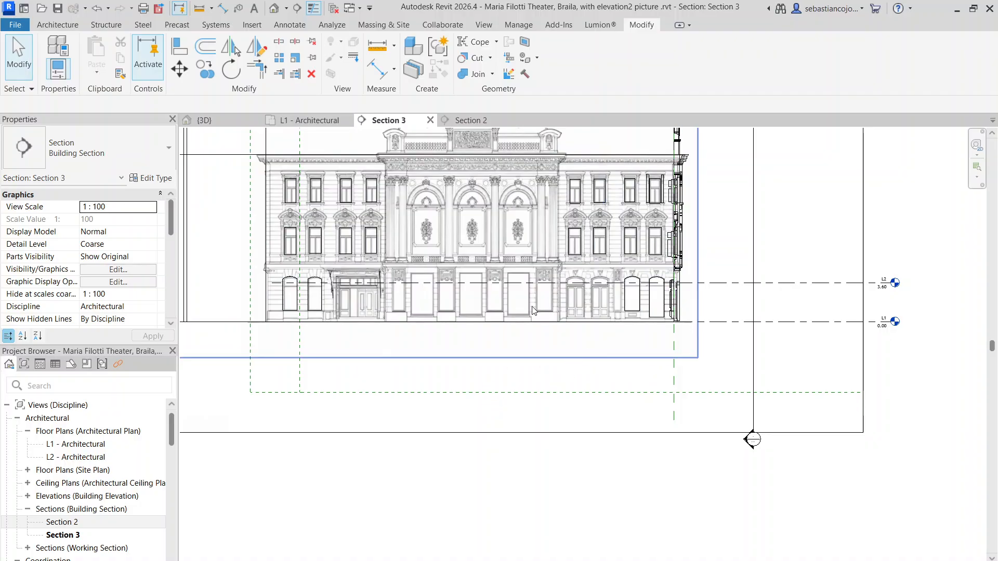
# Step: In the 3D view, edit the in-place model and copy the front facade's end door void 1.7000 toward the building corner
pyautogui.click(204, 120)
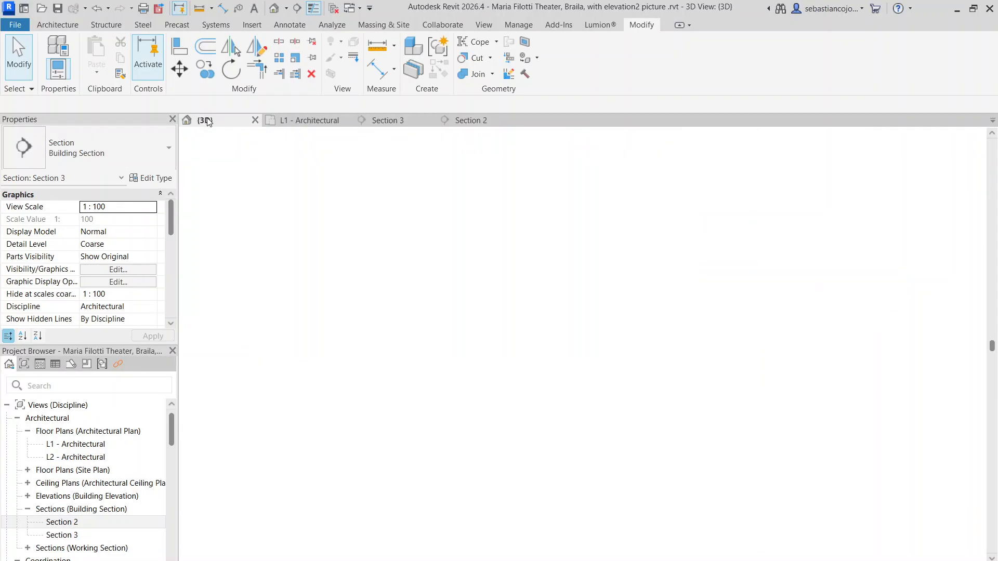
pyautogui.scroll(5, 601, 326)
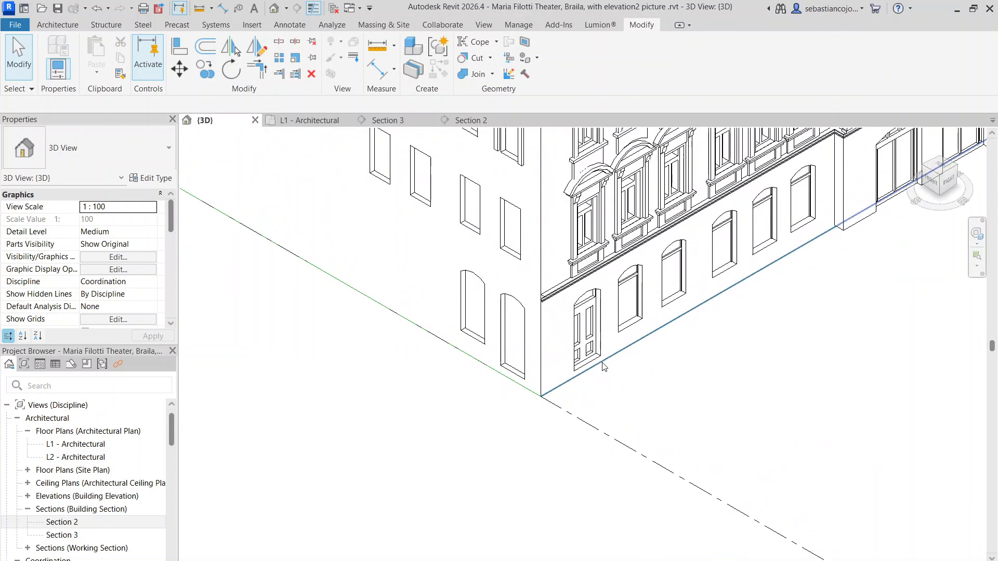
pyautogui.click(600, 328)
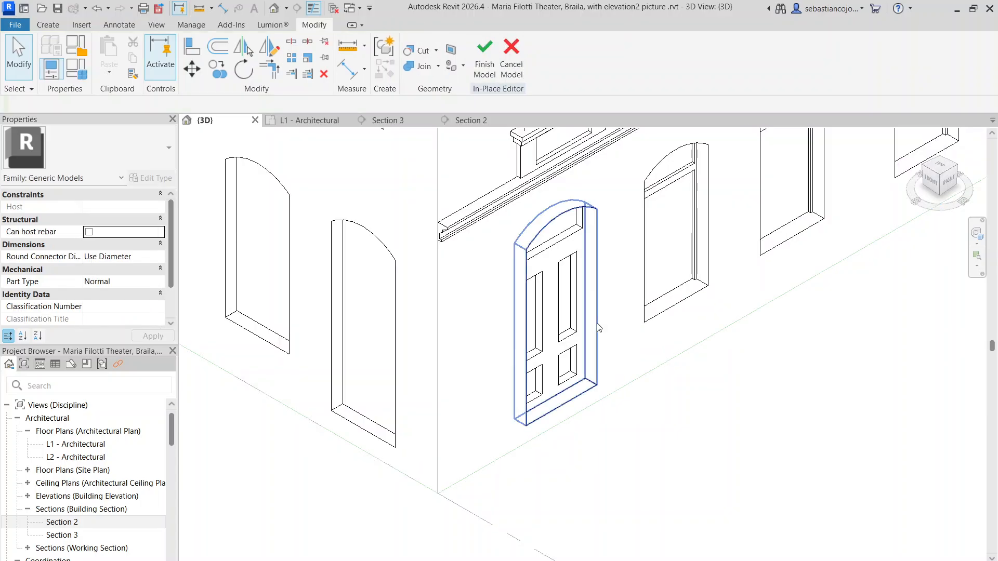
pyautogui.click(590, 316)
pyautogui.scroll(-4, 591, 322)
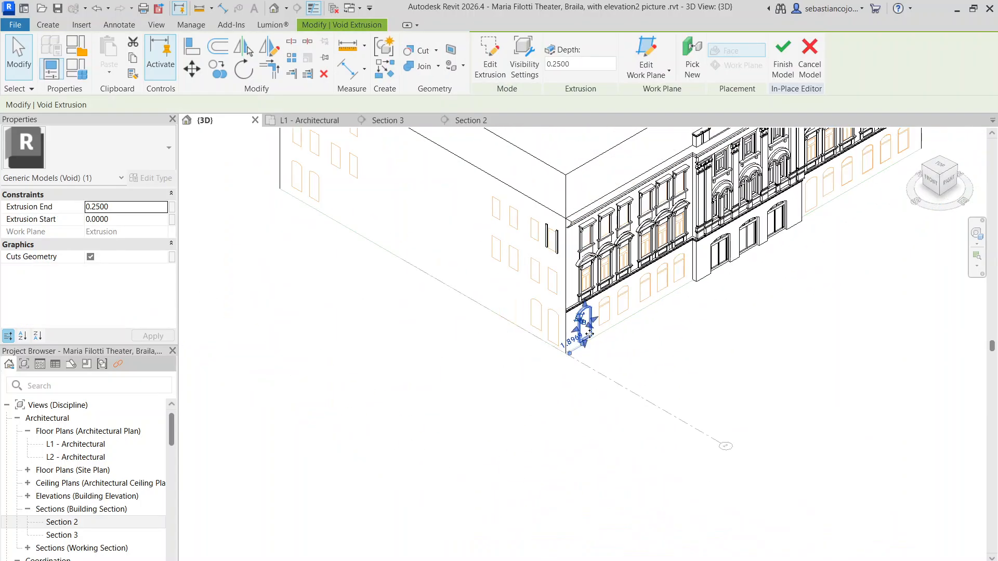
pyautogui.scroll(1, 591, 330)
pyautogui.click(215, 72)
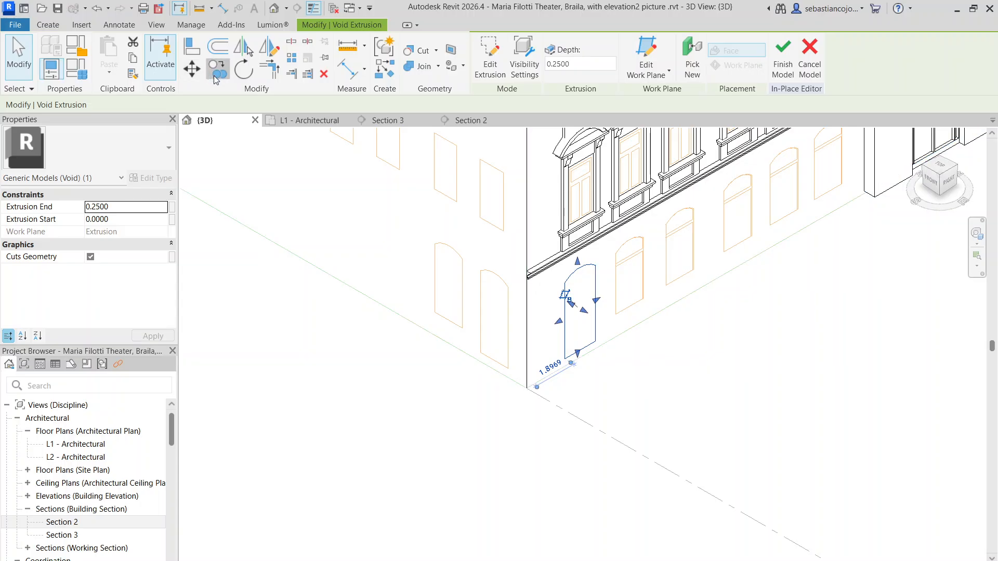
pyautogui.scroll(4, 603, 347)
pyautogui.click(575, 329)
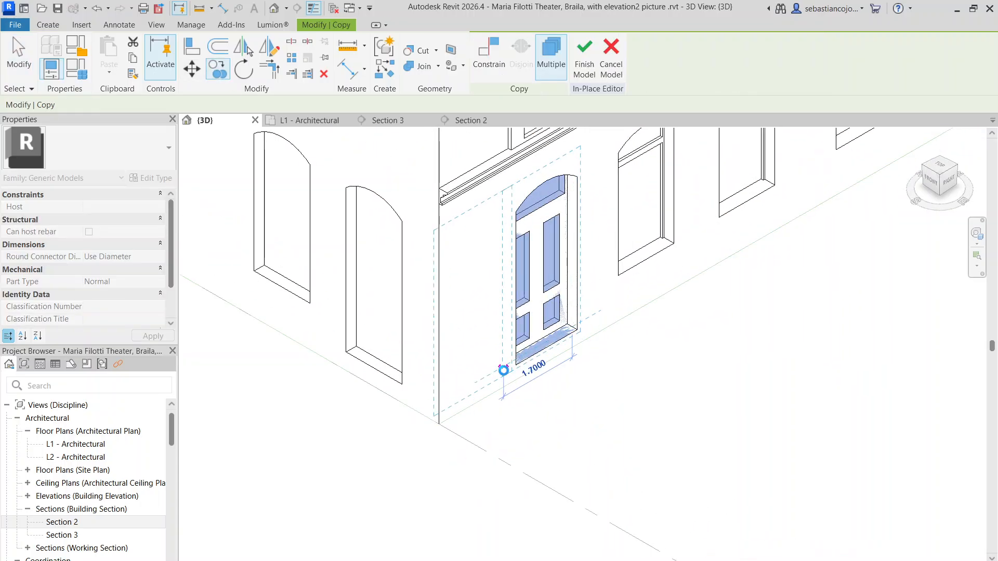
pyautogui.click(505, 371)
pyautogui.scroll(-1, 535, 170)
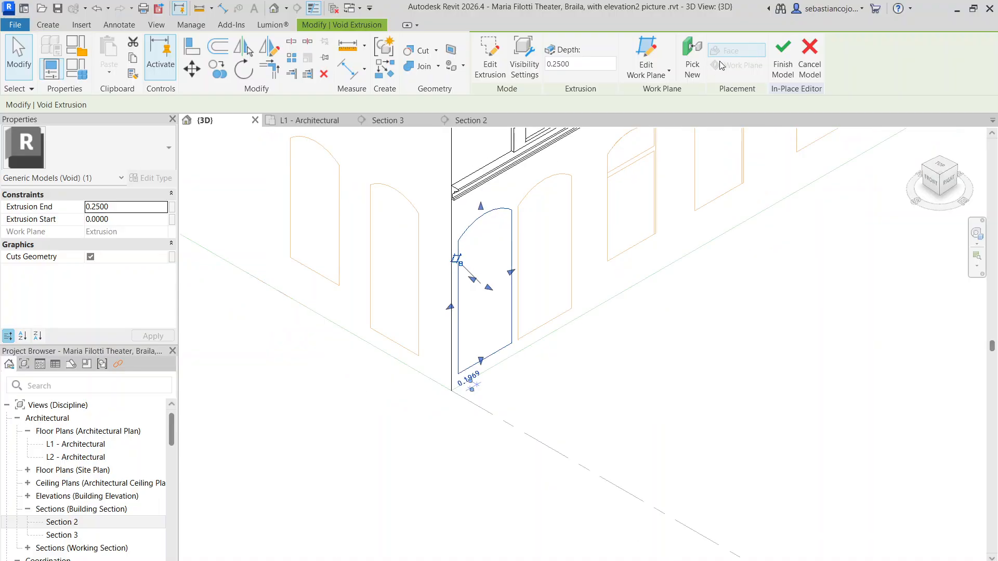
pyautogui.click(699, 63)
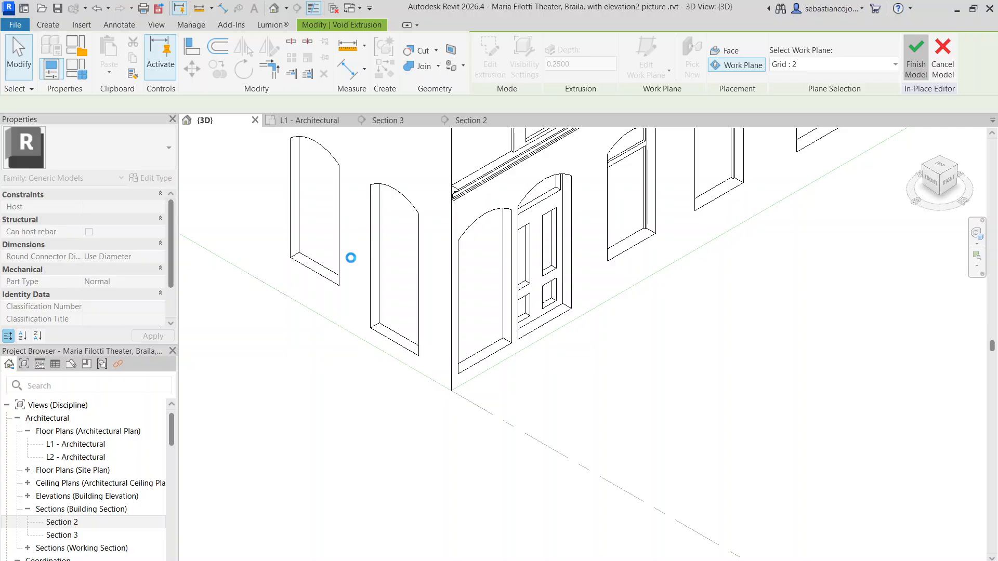
pyautogui.scroll(-5, 351, 258)
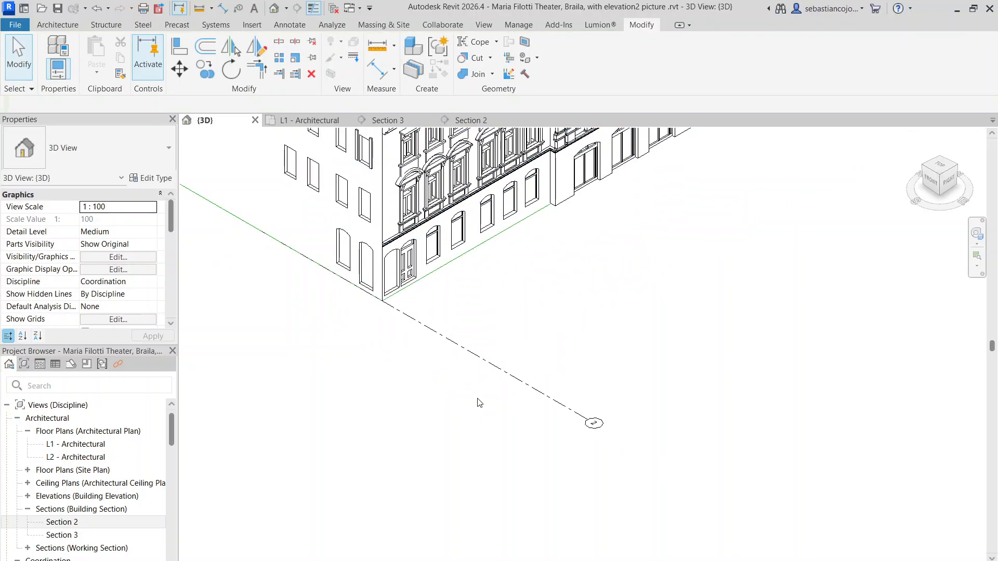
pyautogui.scroll(3, 415, 290)
pyautogui.scroll(2, 348, 223)
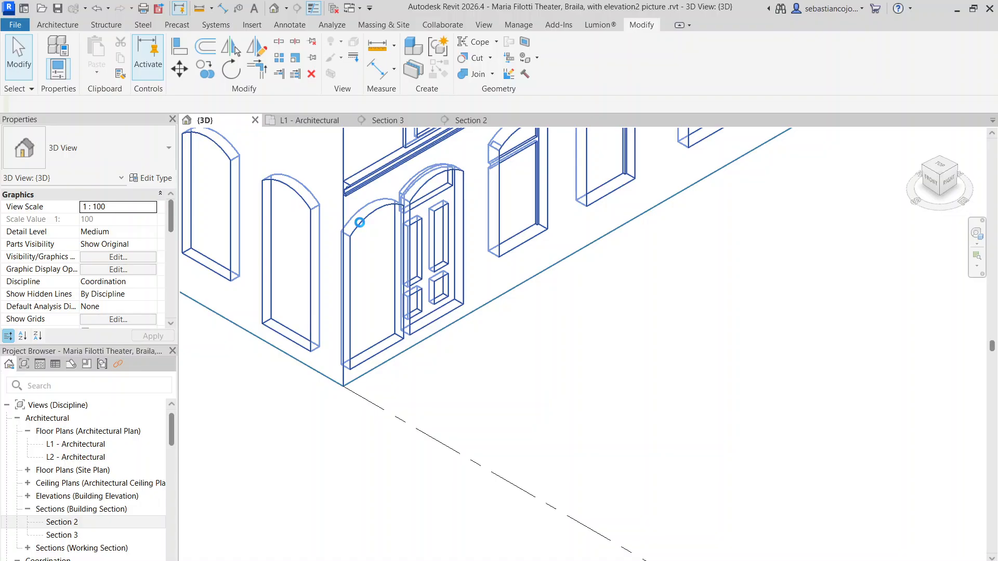
pyautogui.doubleClick(359, 222)
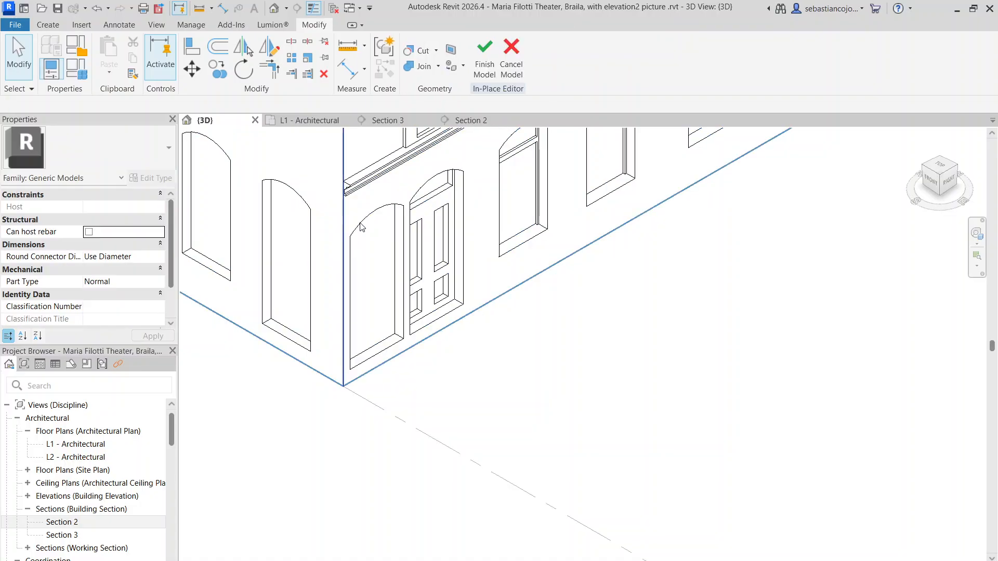
# Step: Rehost the copied door void onto work plane Grid : 2, placing it on the side facade beside the left wing's ground-floor arches
pyautogui.click(405, 236)
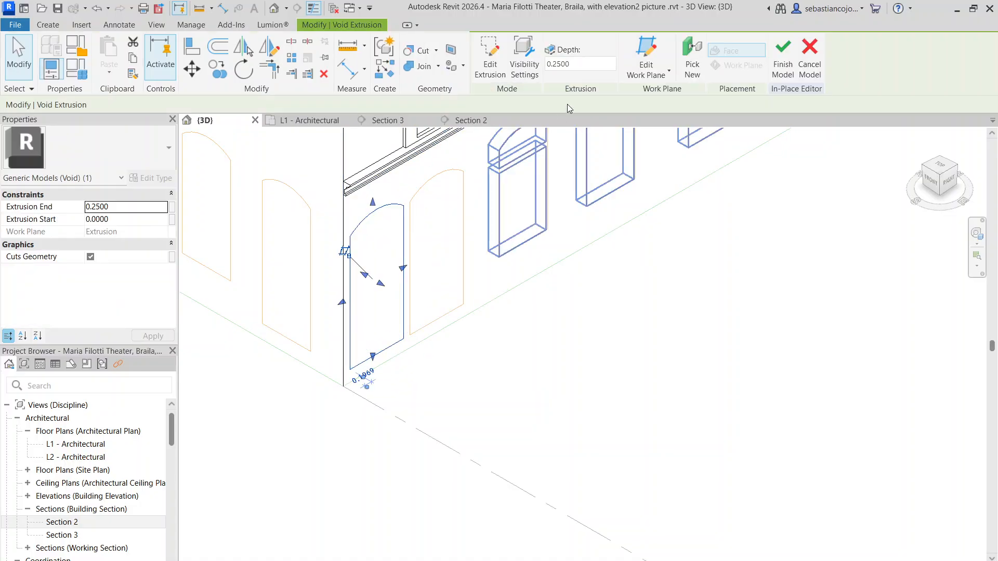
pyautogui.click(704, 68)
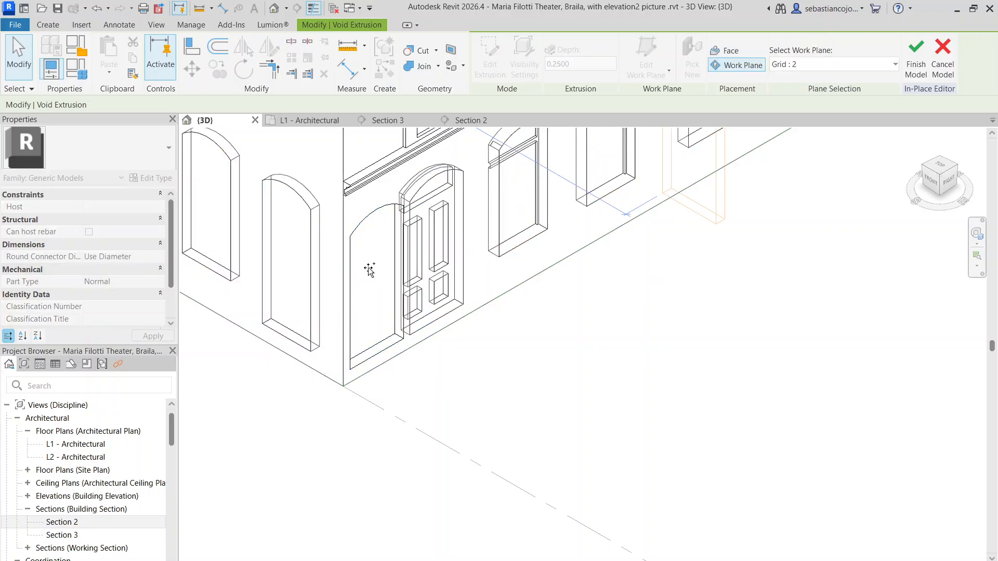
pyautogui.scroll(-5, 638, 361)
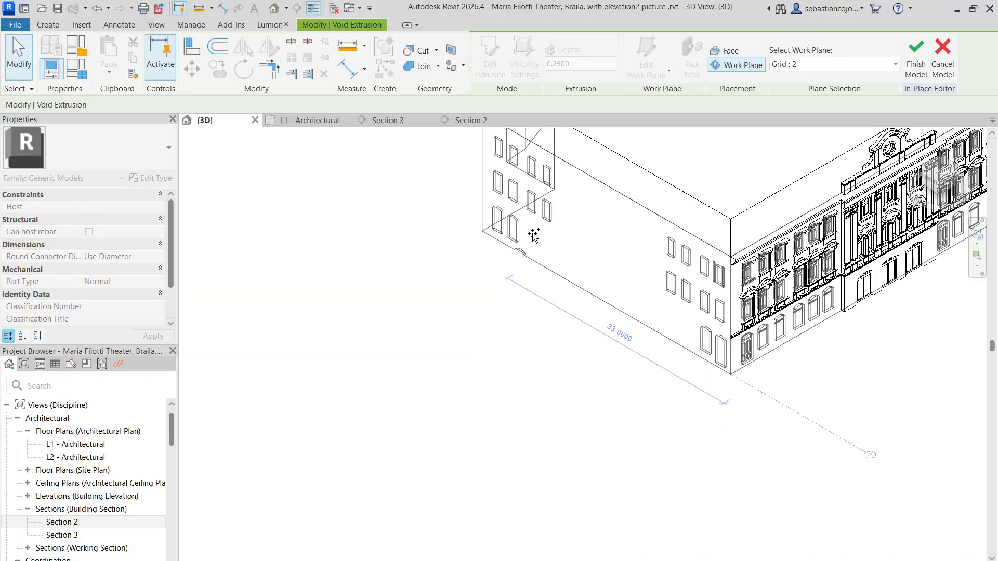
pyautogui.scroll(3, 530, 238)
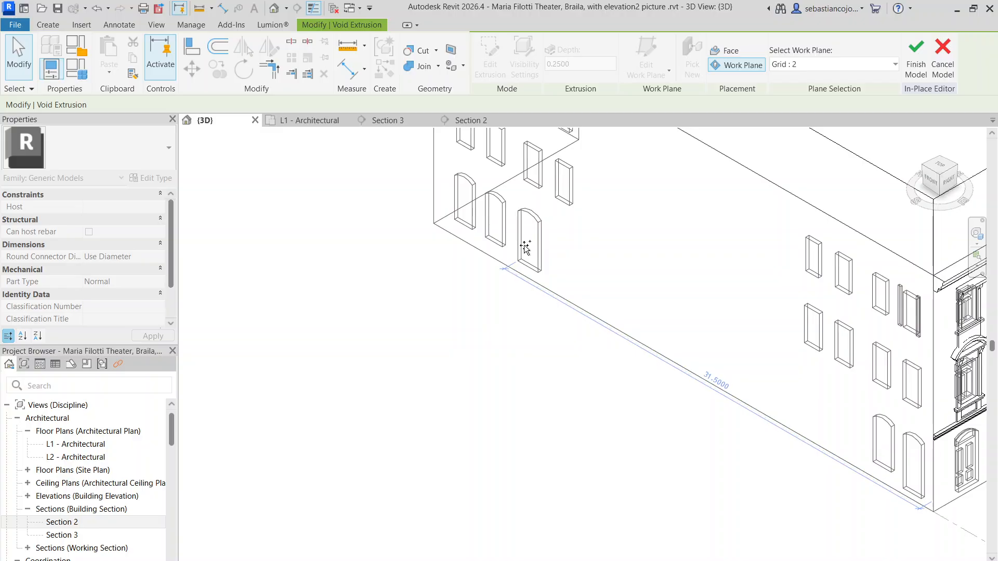
pyautogui.scroll(-3, 522, 246)
pyautogui.click(517, 243)
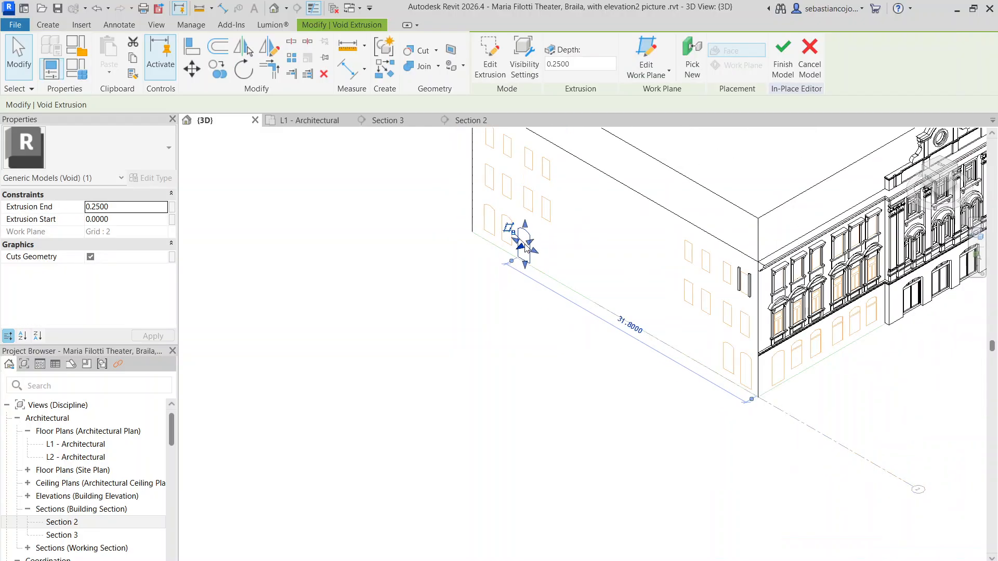
pyautogui.scroll(-3, 517, 235)
pyautogui.scroll(4, 721, 271)
pyautogui.press('Escape')
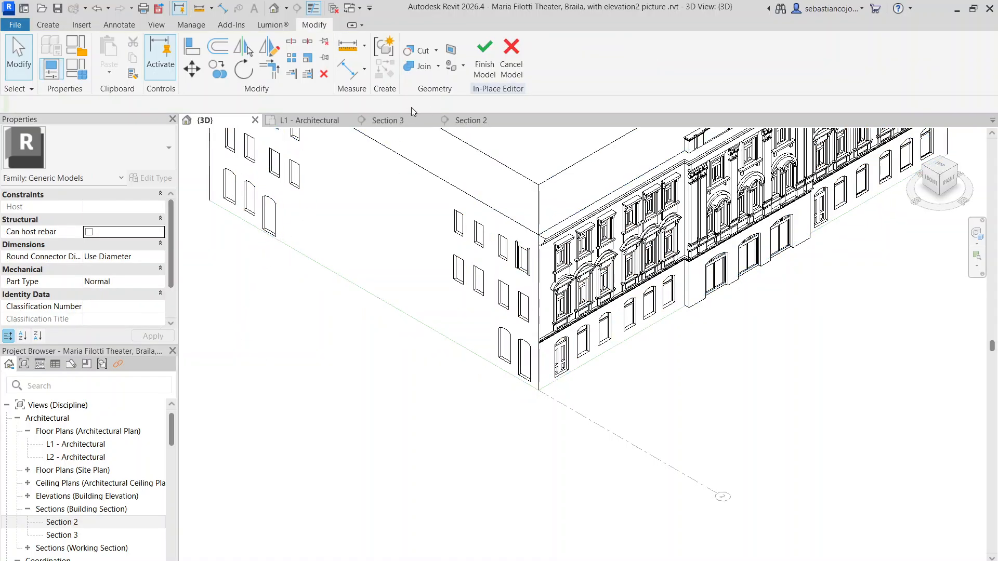
# Step: In Section 3, move the rehosted arch void onto the right wing's first double door, aligning its base with the door's sill
pyautogui.click(401, 122)
pyautogui.scroll(4, 344, 301)
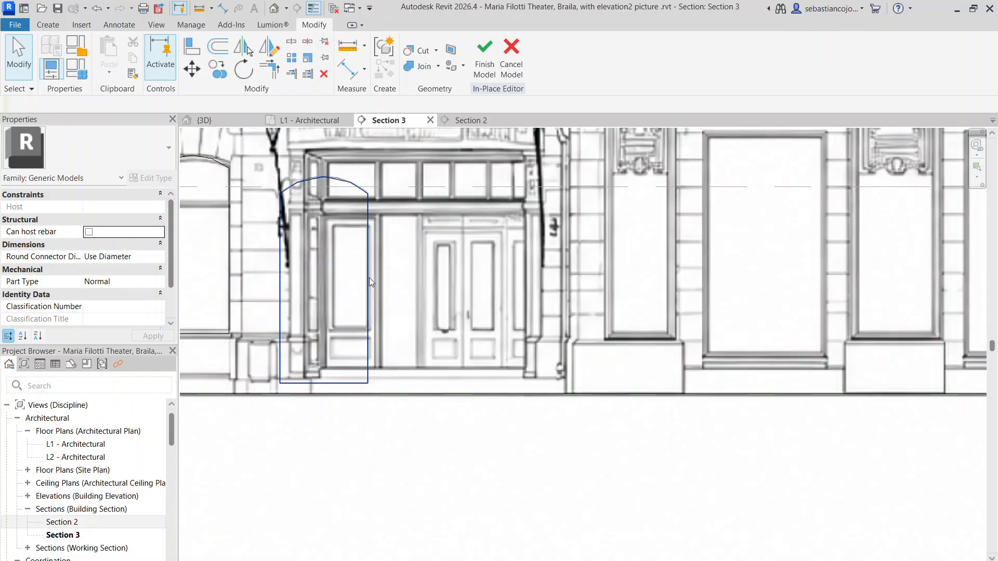
pyautogui.scroll(-3, 370, 277)
pyautogui.click(369, 277)
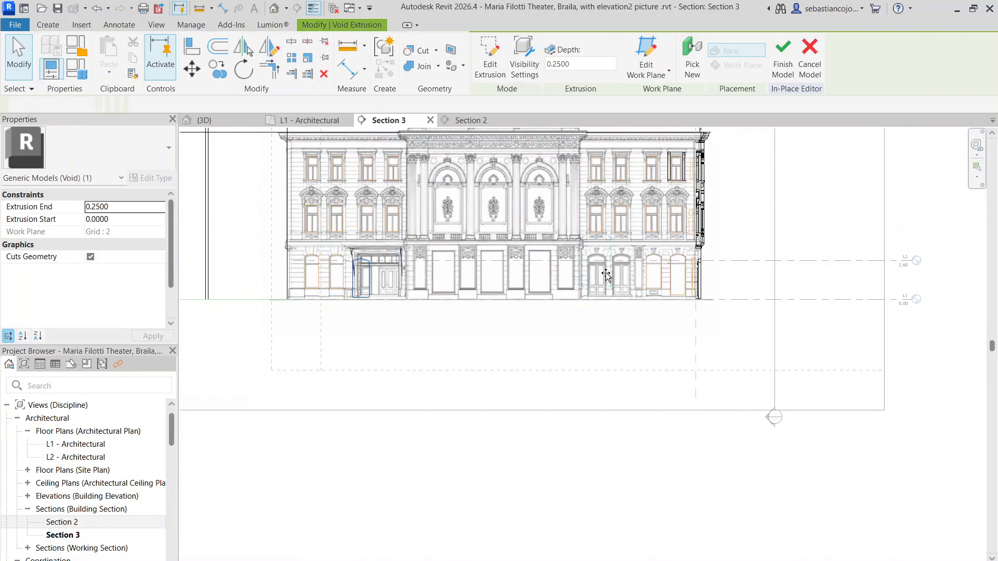
pyautogui.scroll(8, 607, 274)
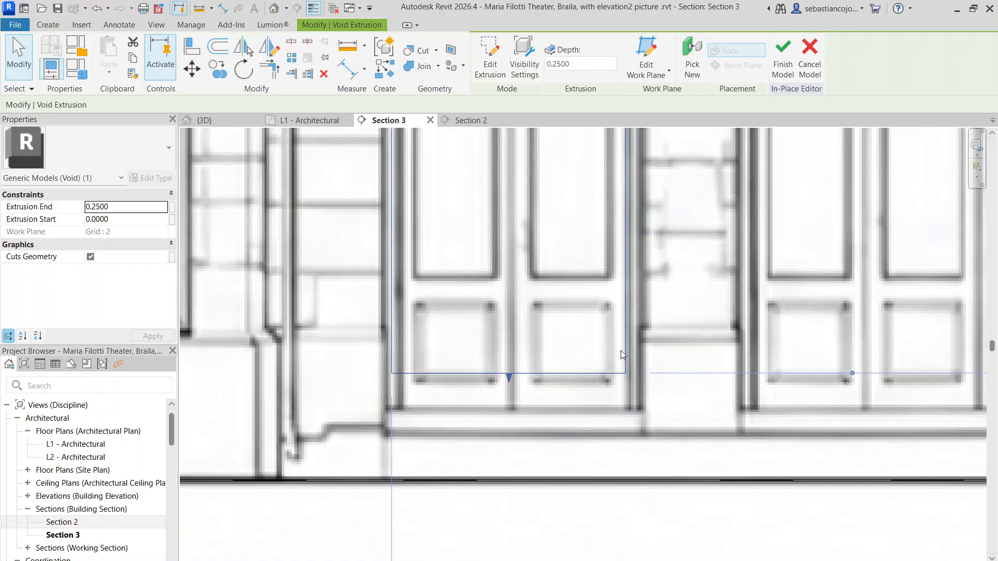
pyautogui.scroll(-4, 636, 381)
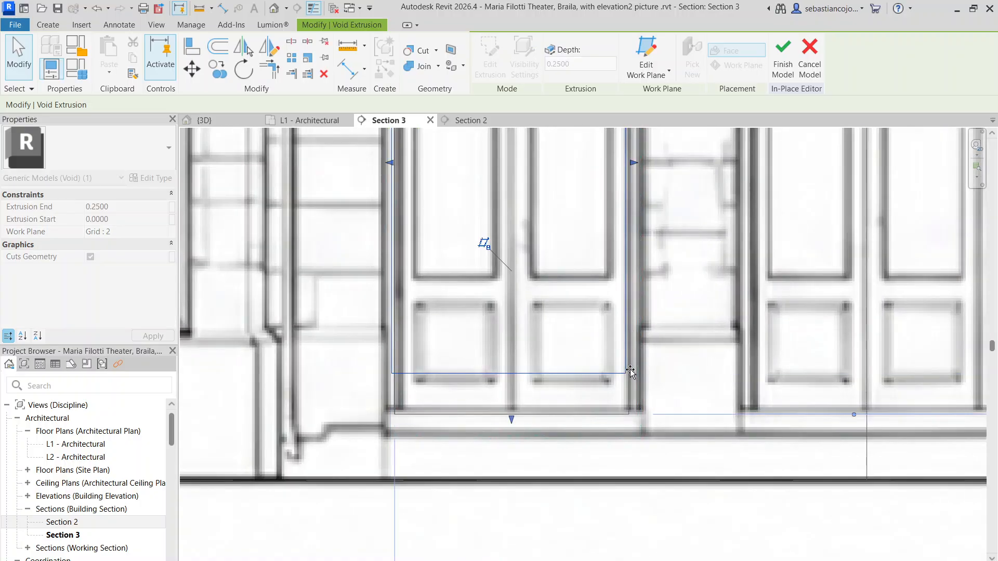
pyautogui.scroll(3, 575, 205)
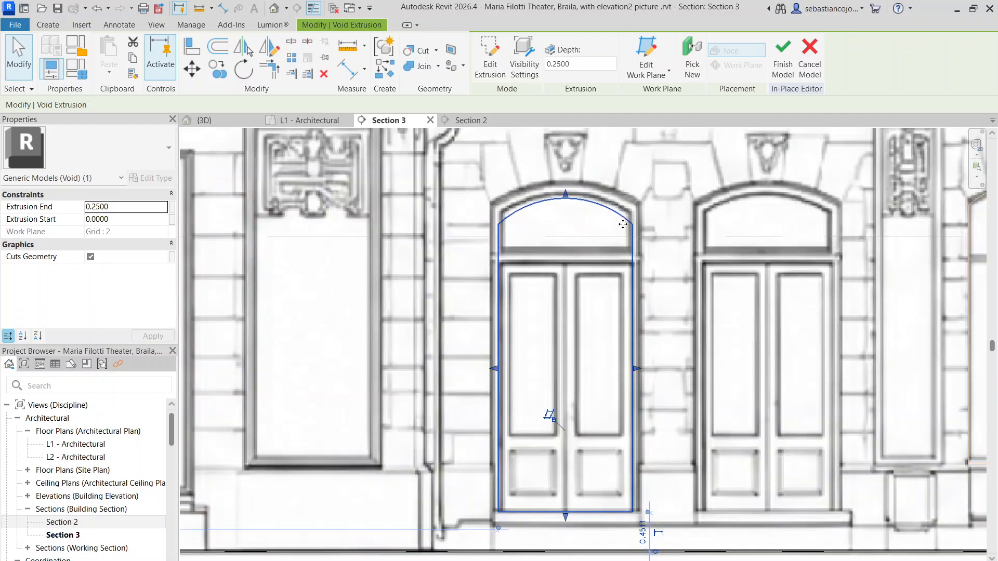
# Step: Stretch the arch void on the right wing's first door to fit the door's arched surround
pyautogui.scroll(3, 571, 202)
pyautogui.moveTo(565, 169); pyautogui.dragTo(562, 165)
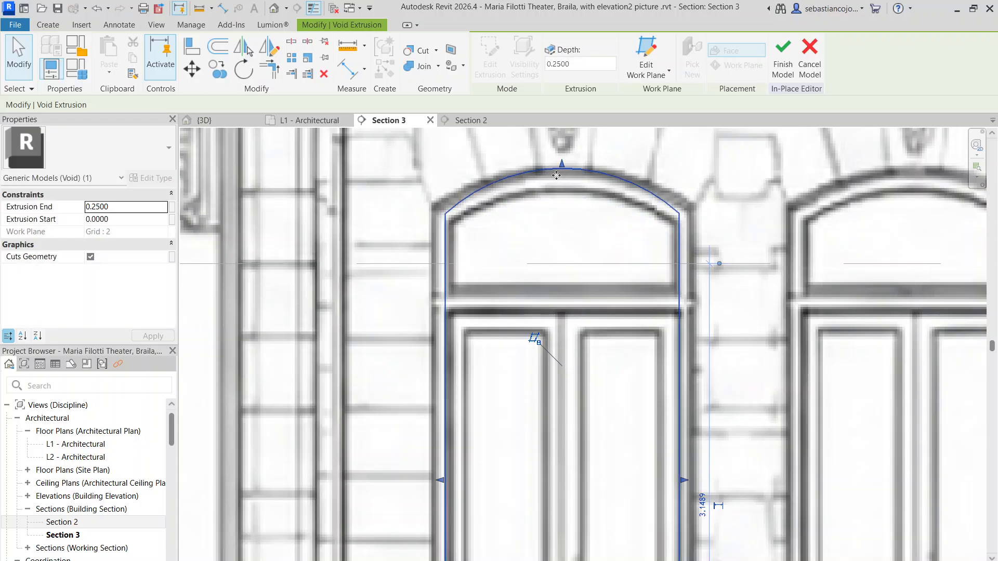
pyautogui.scroll(-4, 557, 181)
pyautogui.click(562, 209)
pyautogui.click(599, 304)
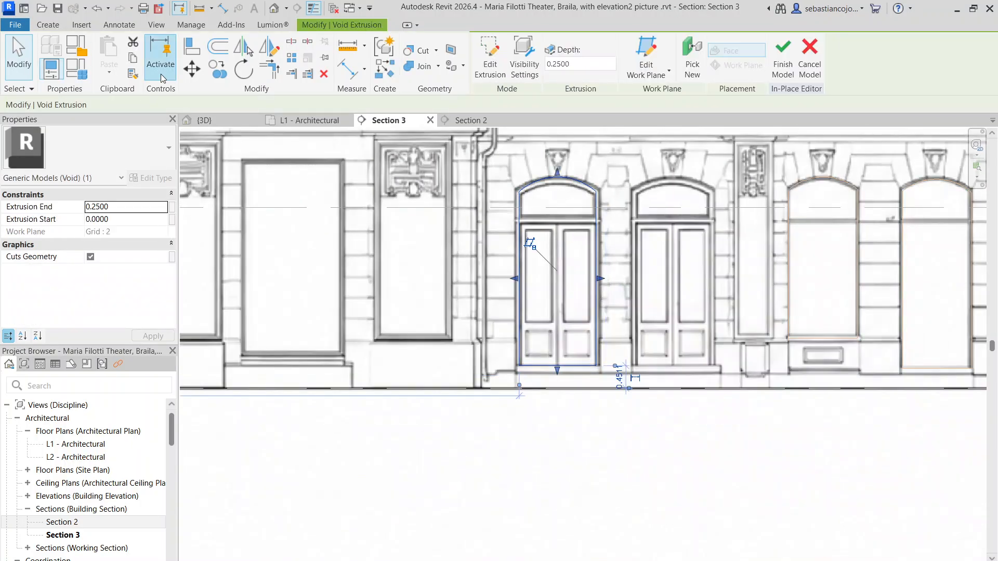
# Step: Copy the fitted door void sideways onto the right wing's neighbouring double door
pyautogui.click(216, 71)
pyautogui.click(596, 366)
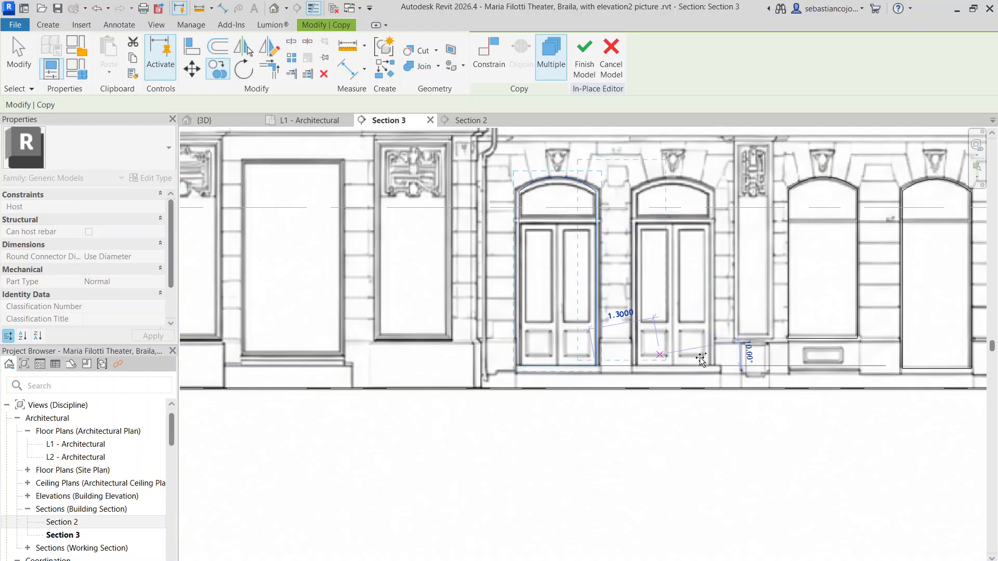
pyautogui.click(712, 364)
pyautogui.scroll(-6, 711, 364)
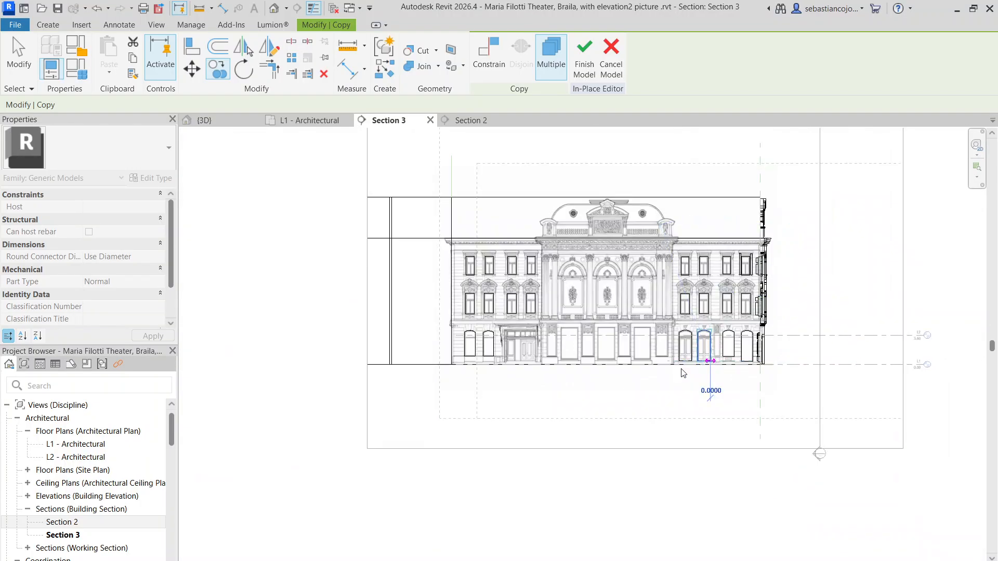
pyautogui.scroll(3, 488, 343)
pyautogui.click(510, 437)
pyautogui.scroll(-3, 356, 405)
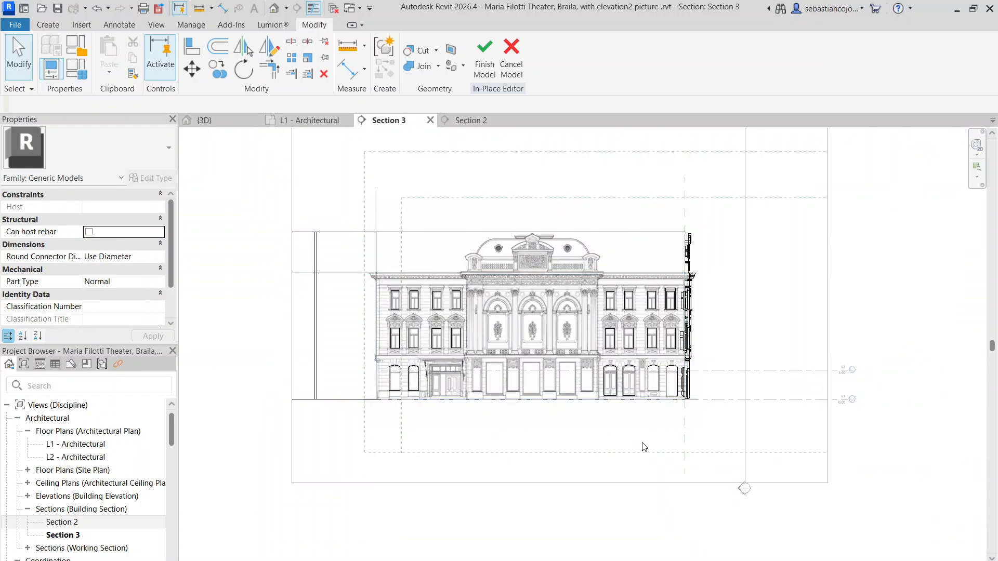
# Step: In the 3D view, examine the side facade's arched openings and the front facade's ground-floor window and door voids
pyautogui.click(232, 123)
pyautogui.scroll(5, 602, 318)
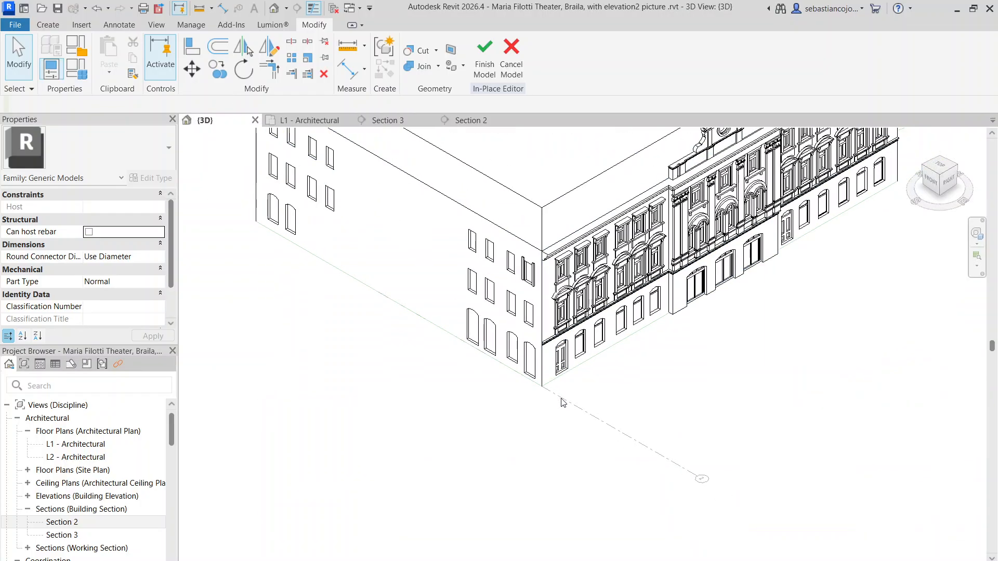
pyautogui.scroll(5, 601, 319)
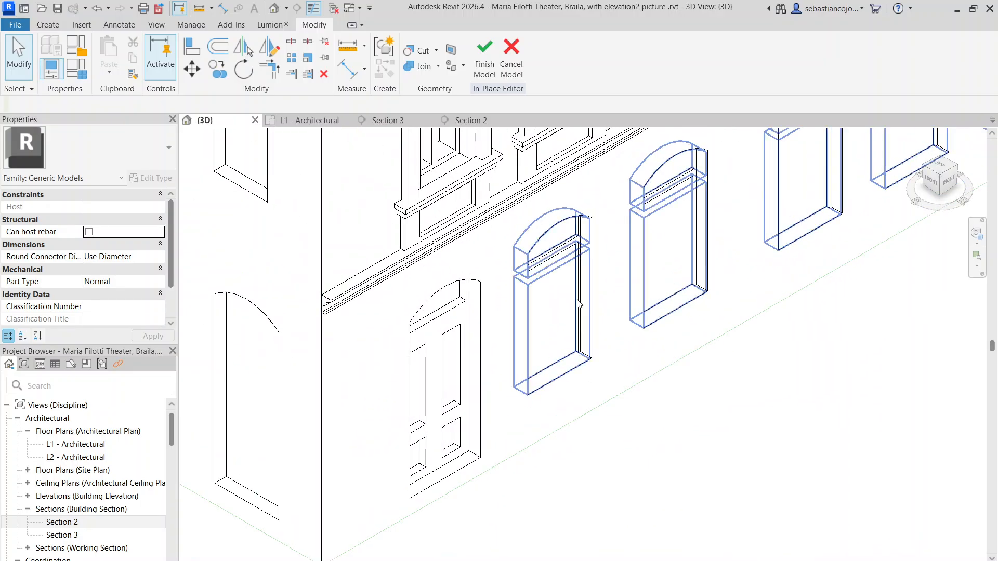
pyautogui.click(580, 304)
pyautogui.scroll(-4, 579, 304)
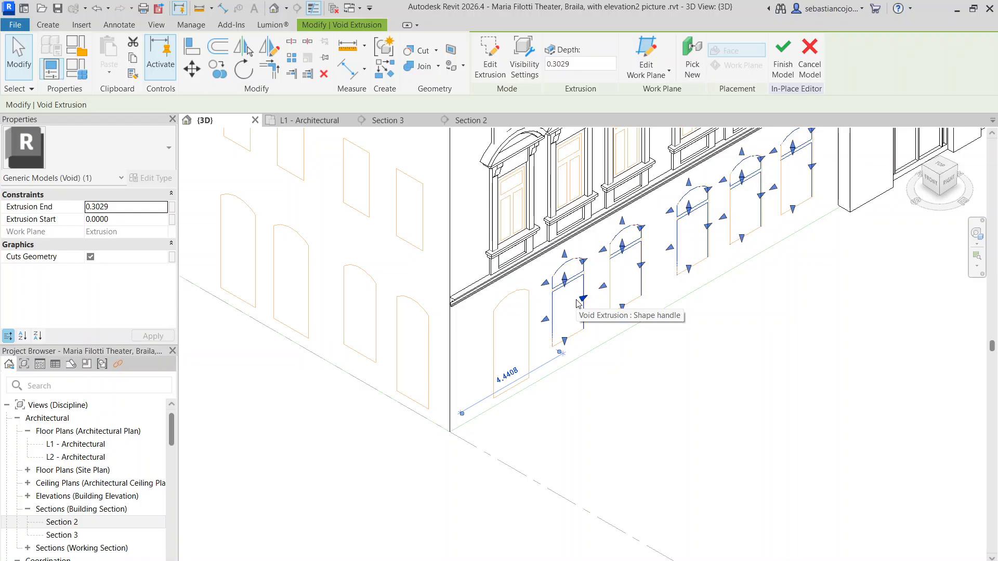
pyautogui.press('Escape')
pyautogui.scroll(-7, 578, 307)
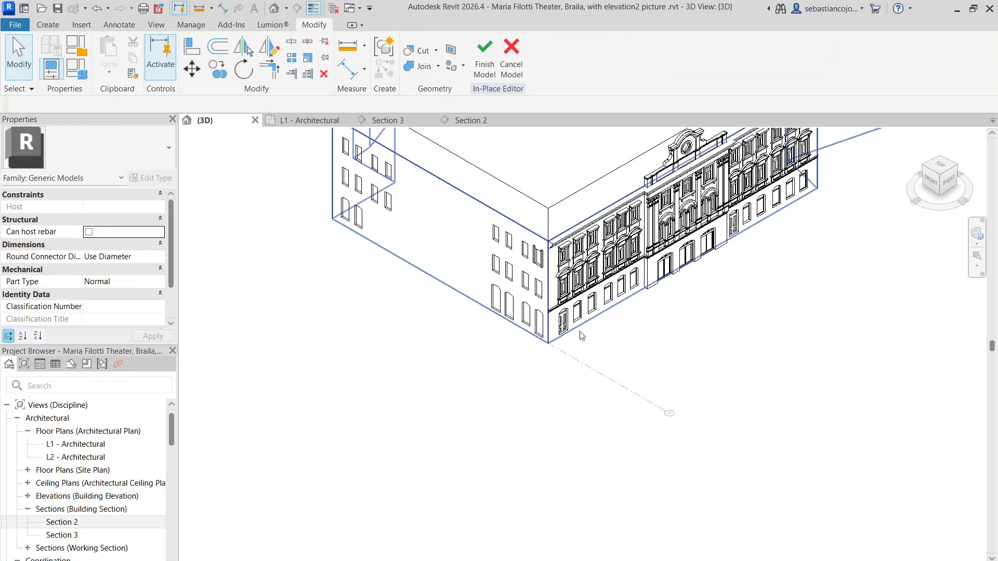
pyautogui.scroll(6, 538, 269)
pyautogui.scroll(-2, 556, 320)
pyautogui.scroll(8, 635, 322)
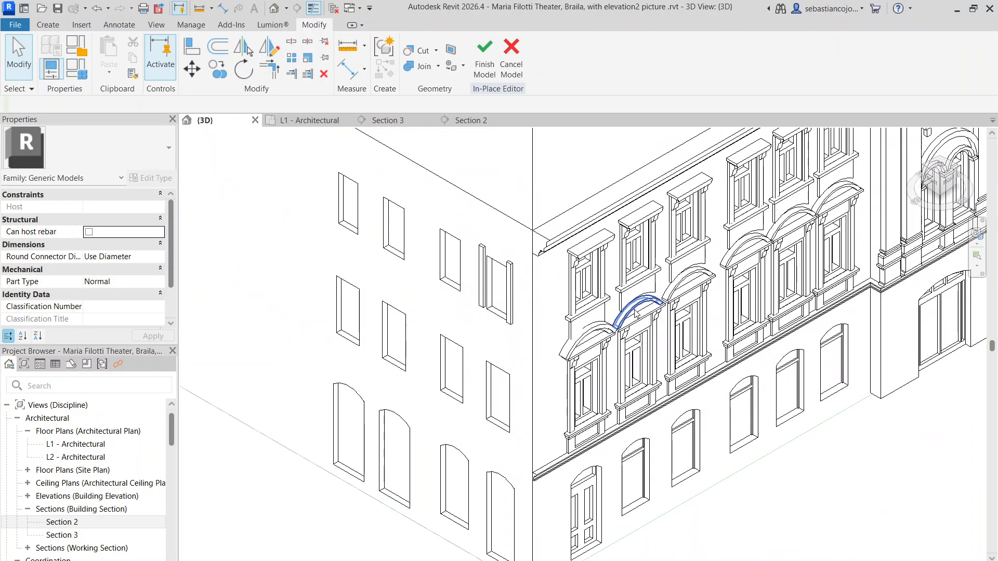
pyautogui.scroll(-10, 508, 354)
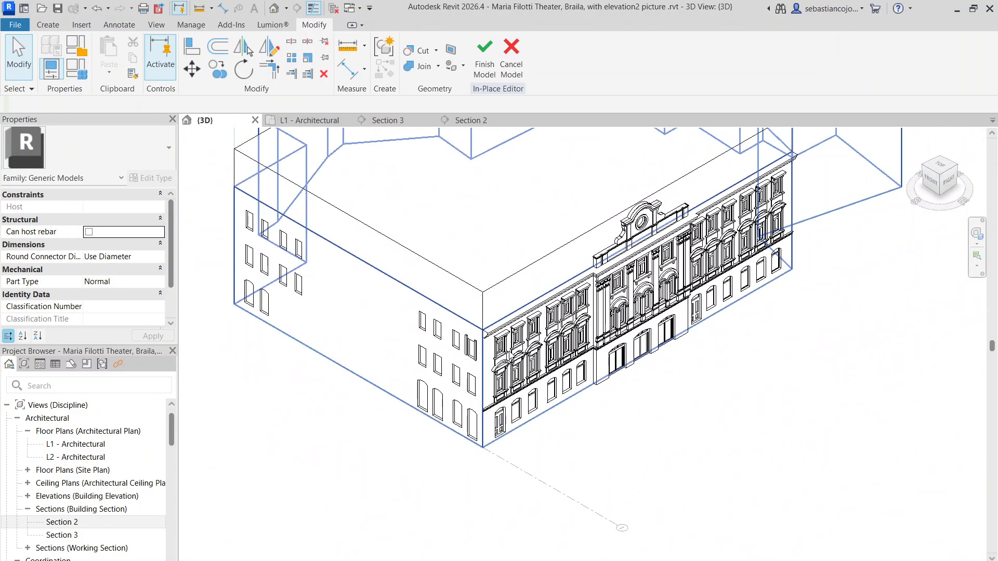
pyautogui.scroll(2, 529, 443)
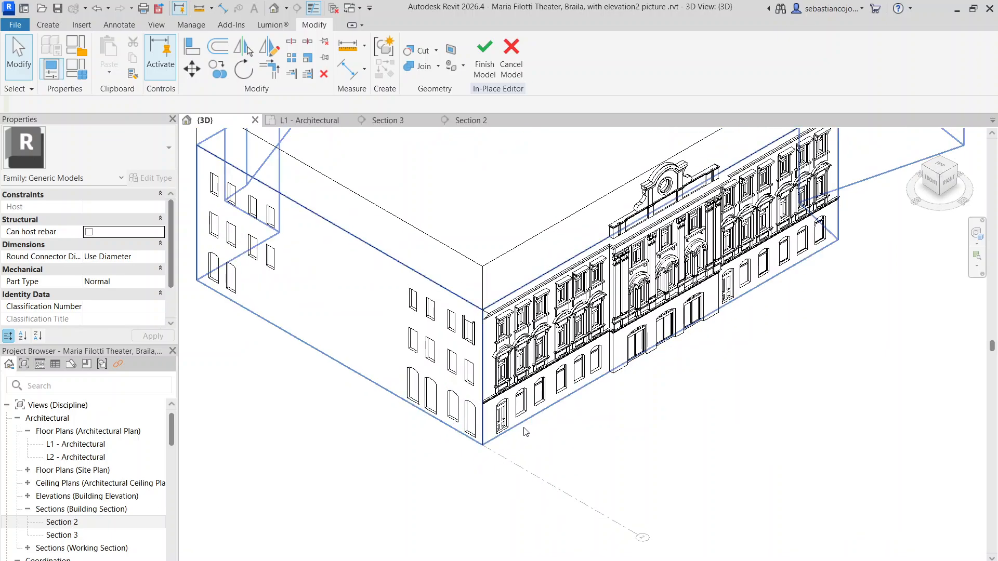
pyautogui.scroll(6, 552, 403)
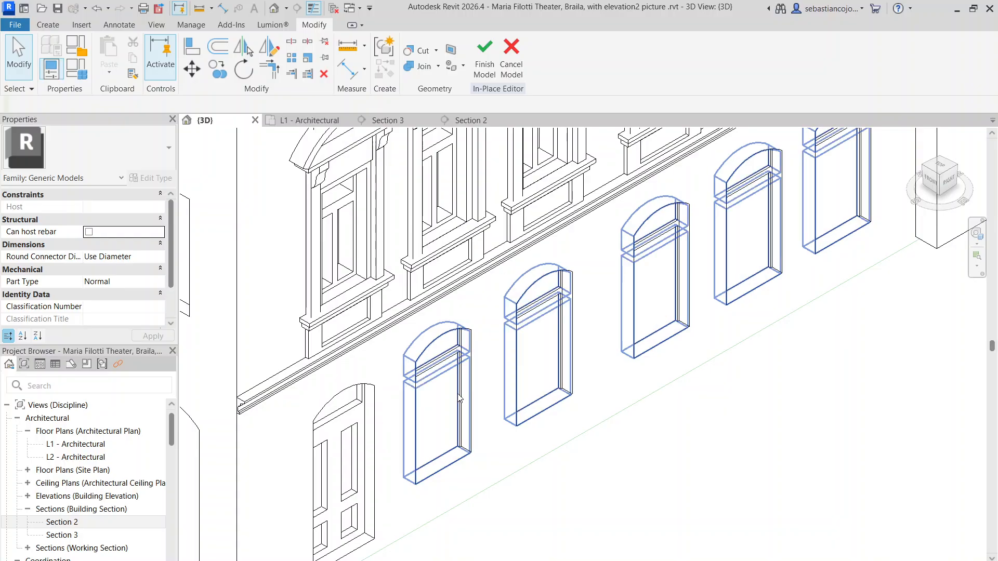
# Step: Copy the door-panel void extrusion of the front facade's corner door a short distance from the original
pyautogui.click(362, 450)
pyautogui.press('Escape')
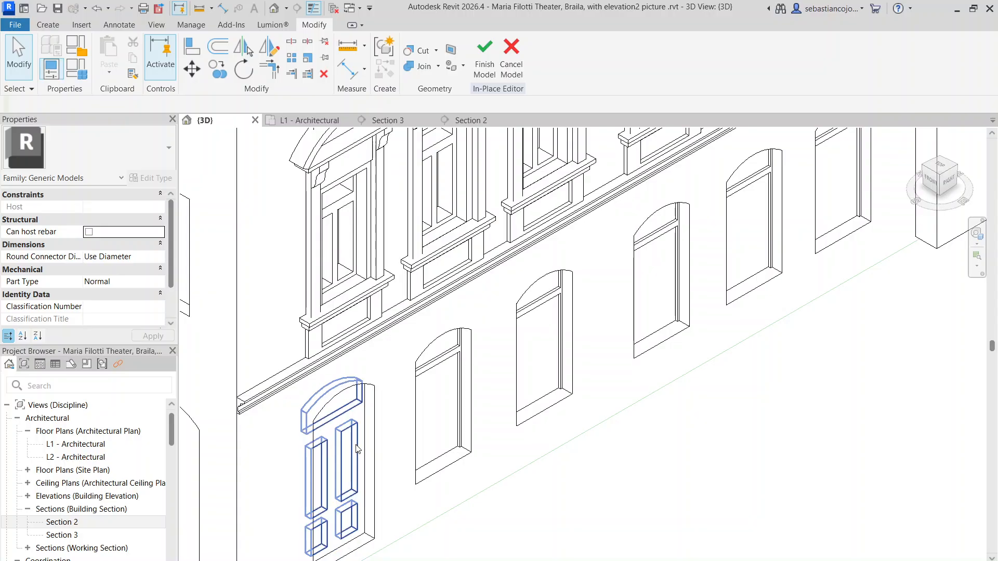
pyautogui.click(358, 450)
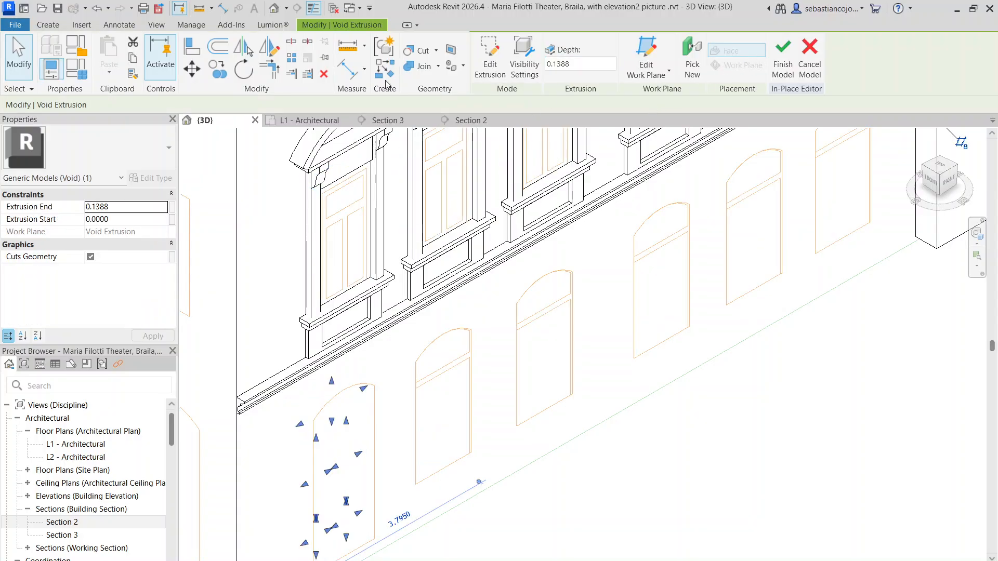
pyautogui.click(218, 69)
pyautogui.scroll(4, 364, 427)
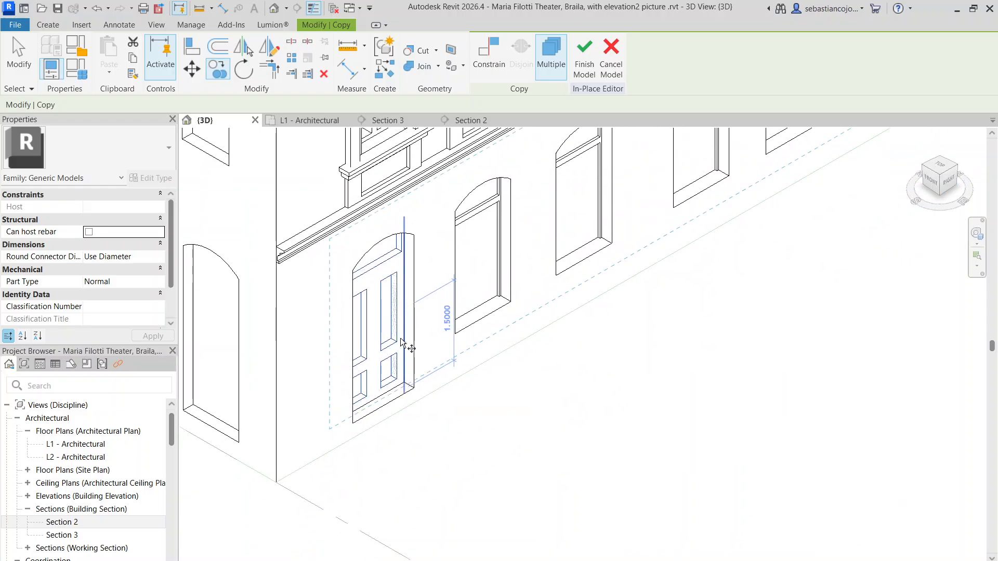
pyautogui.click(393, 388)
pyautogui.click(414, 377)
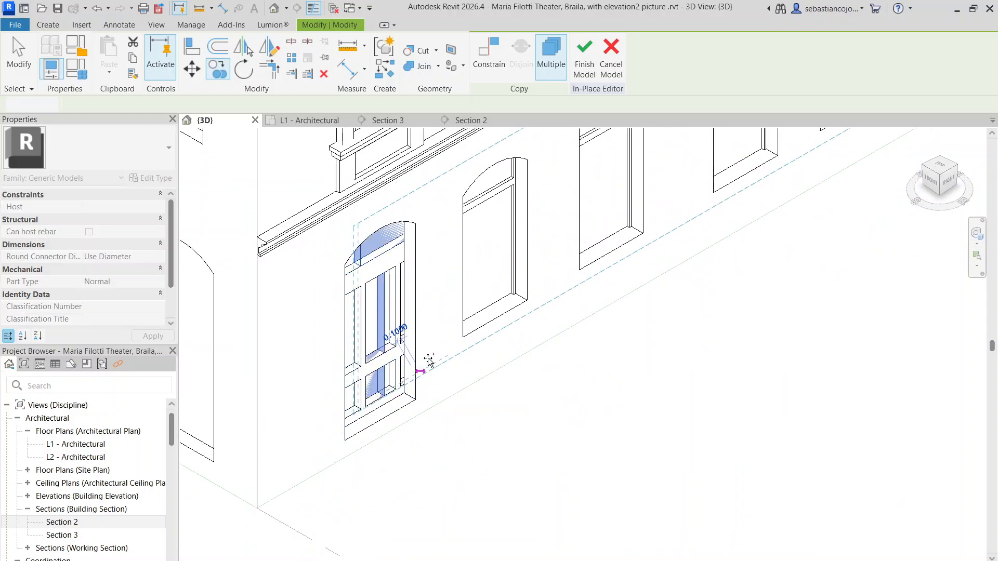
pyautogui.scroll(-3, 413, 377)
pyautogui.press('Escape')
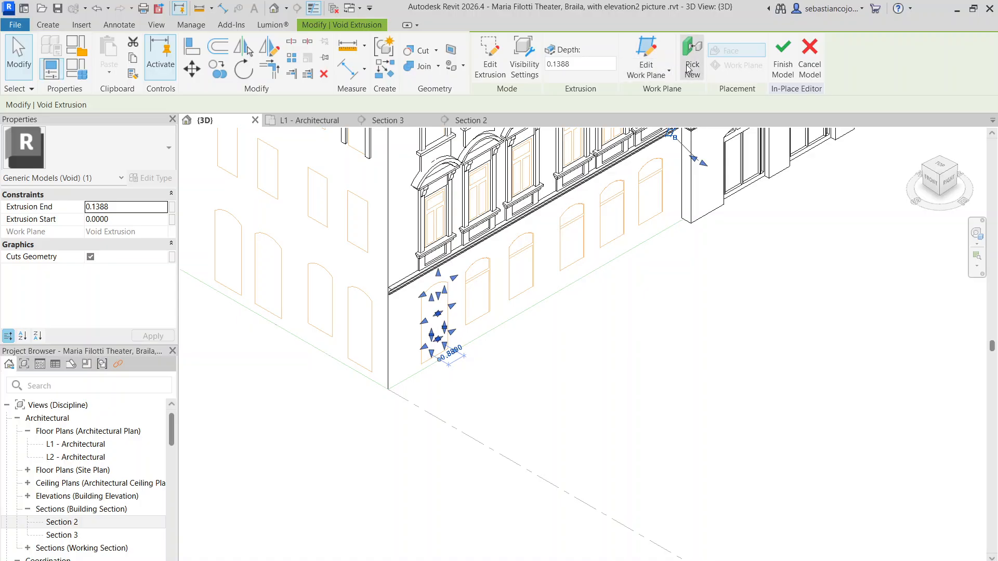
# Step: Rehost the copied door-panel void onto the side facade's wall near the building corner, using face placement
pyautogui.click(689, 69)
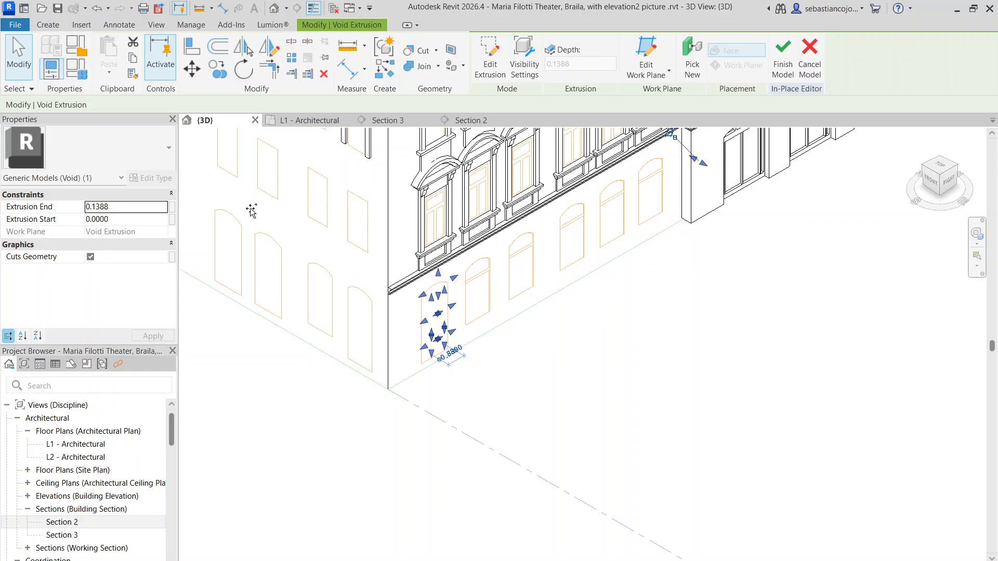
pyautogui.click(714, 64)
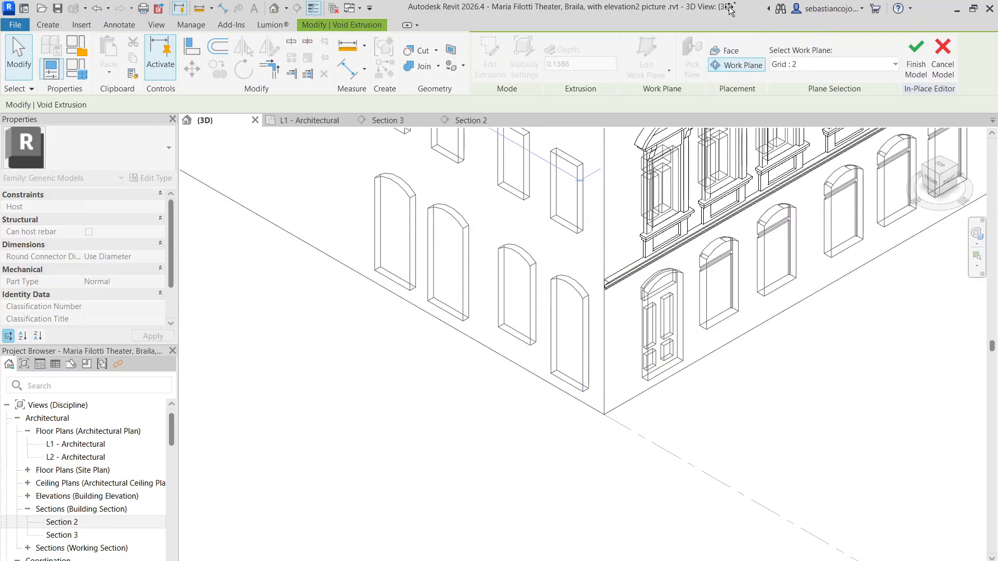
pyautogui.click(728, 50)
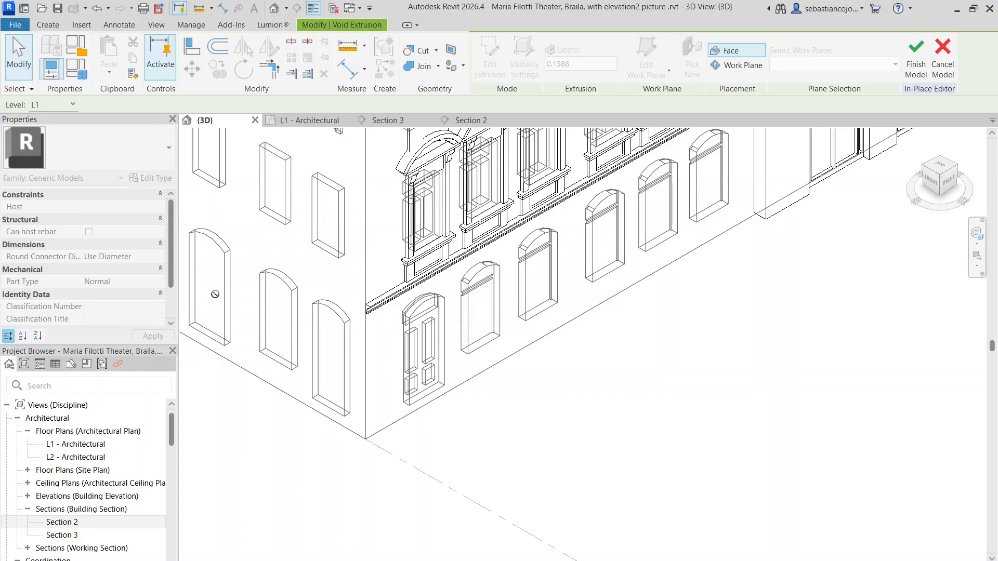
pyautogui.moveTo(215, 294); pyautogui.dragTo(560, 297, button='middle')
pyautogui.scroll(-4, 550, 296)
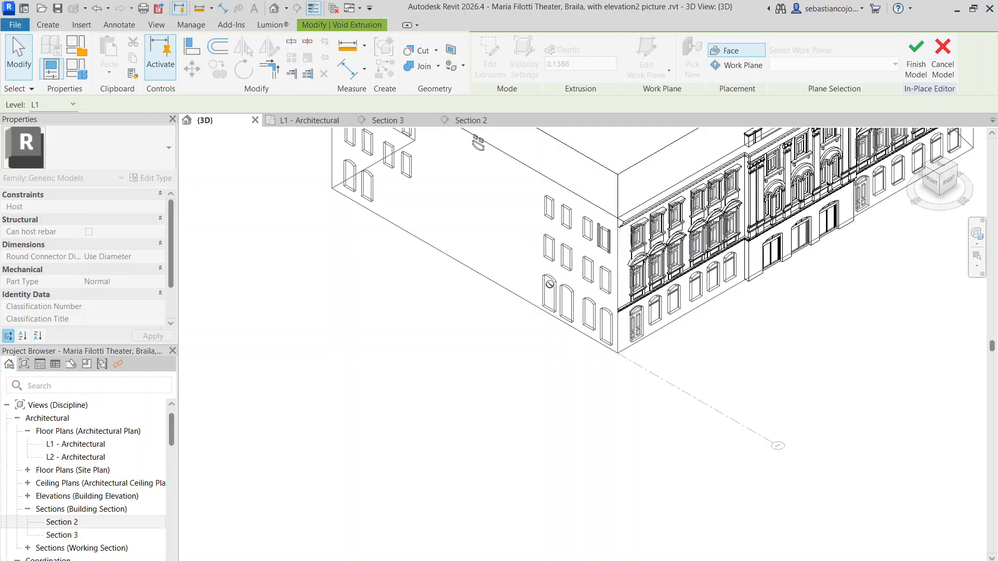
# Step: Rehost the door-panel void using work plane placement on Grid : 2, placing it along the side facade's ground floor
pyautogui.scroll(-2, 550, 284)
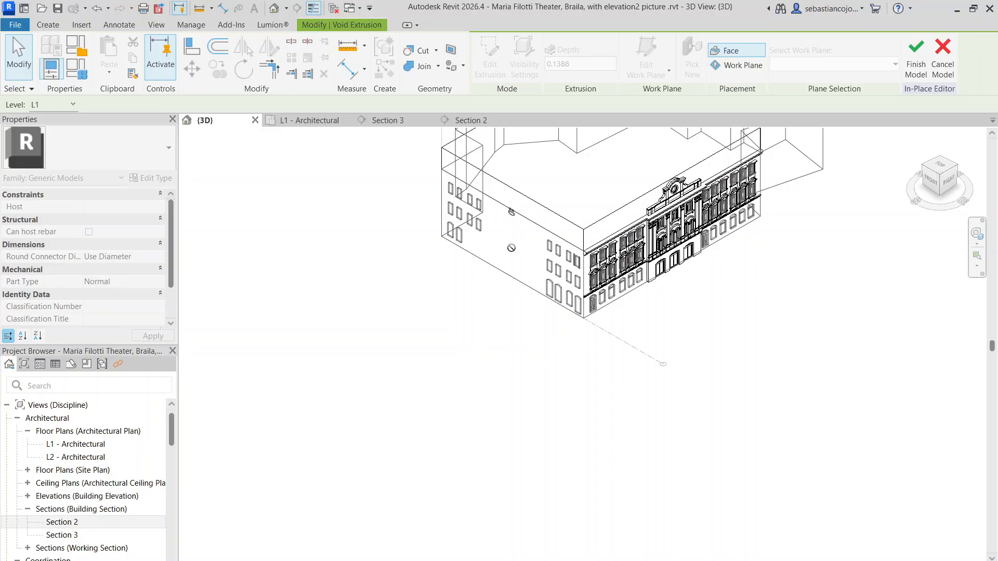
pyautogui.scroll(5, 577, 287)
pyautogui.scroll(-6, 607, 256)
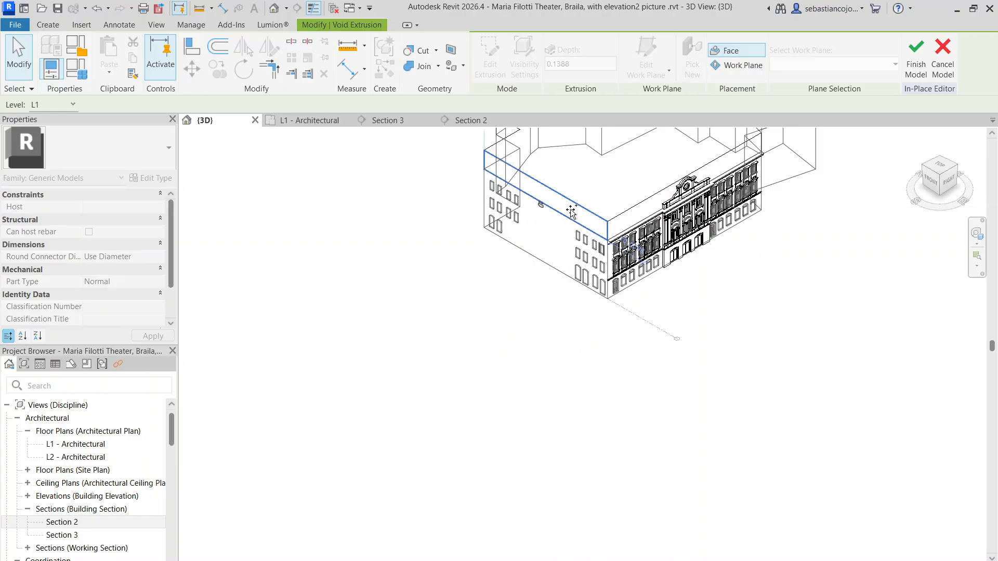
pyautogui.scroll(3, 572, 211)
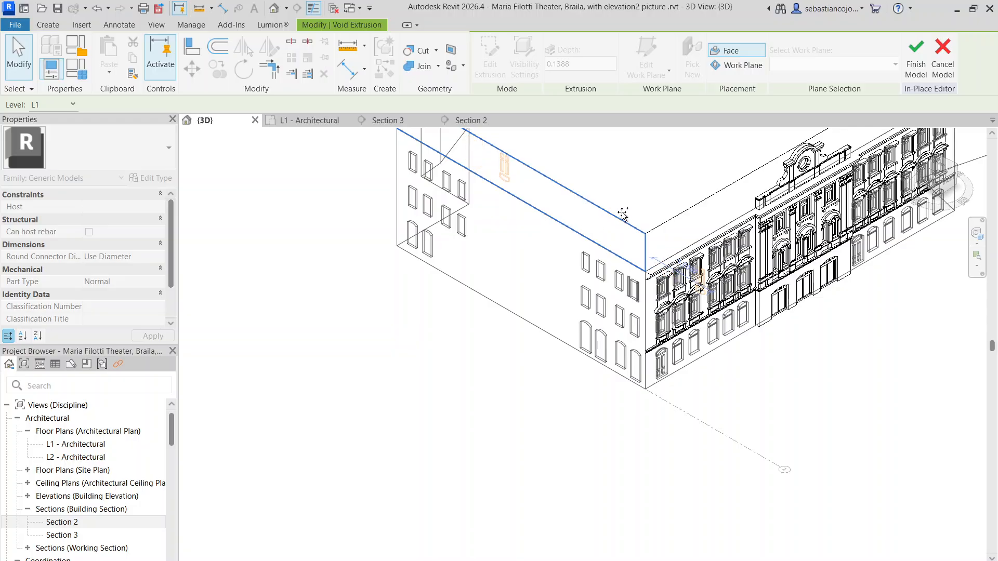
pyautogui.click(628, 173)
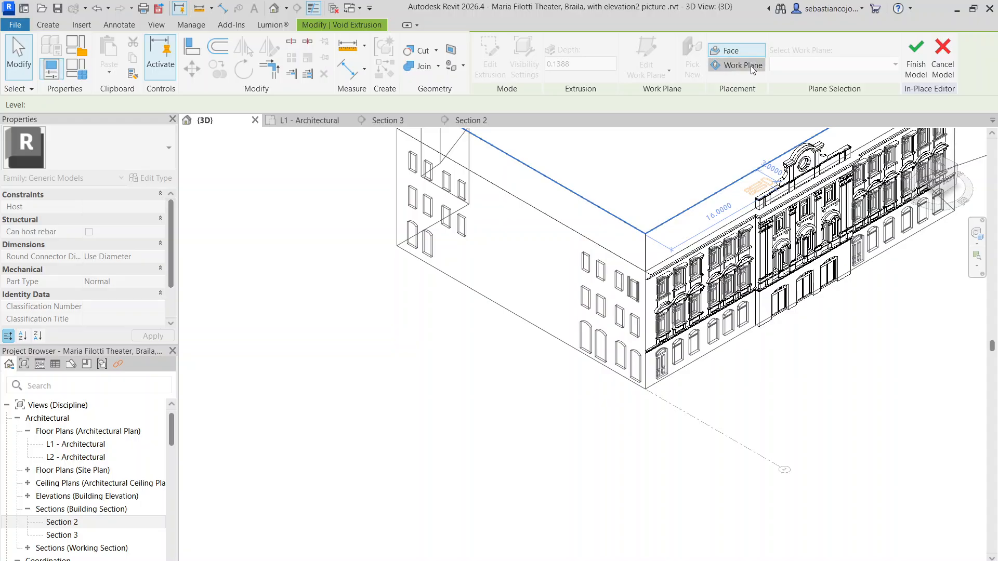
pyautogui.click(735, 65)
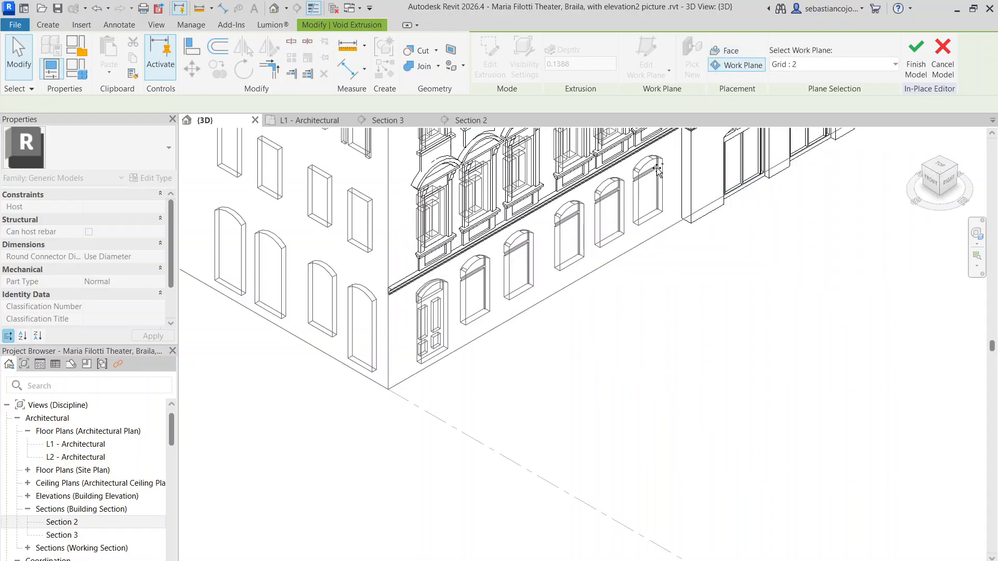
pyautogui.click(783, 63)
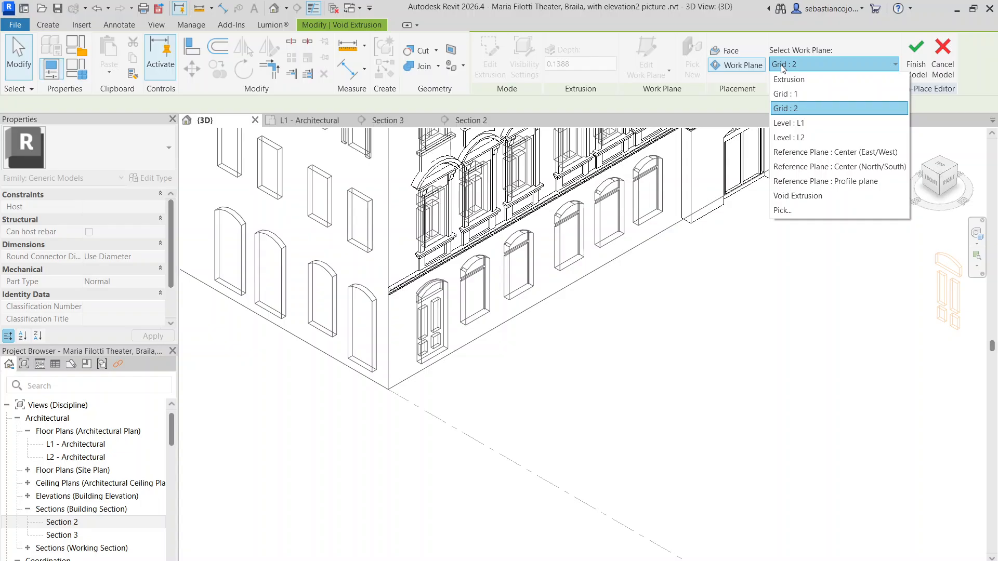
pyautogui.click(783, 67)
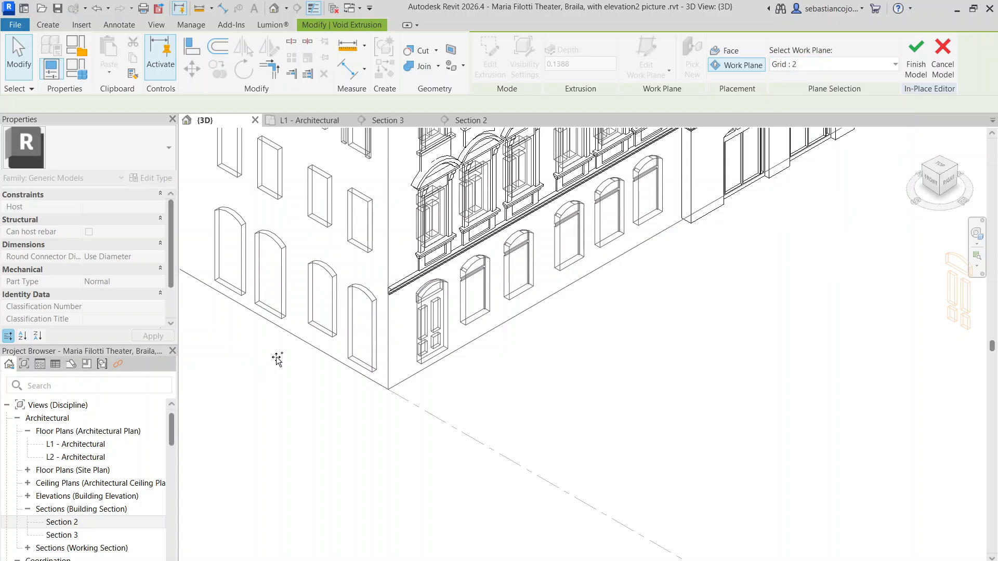
pyautogui.moveTo(541, 305); pyautogui.dragTo(561, 317, button='middle')
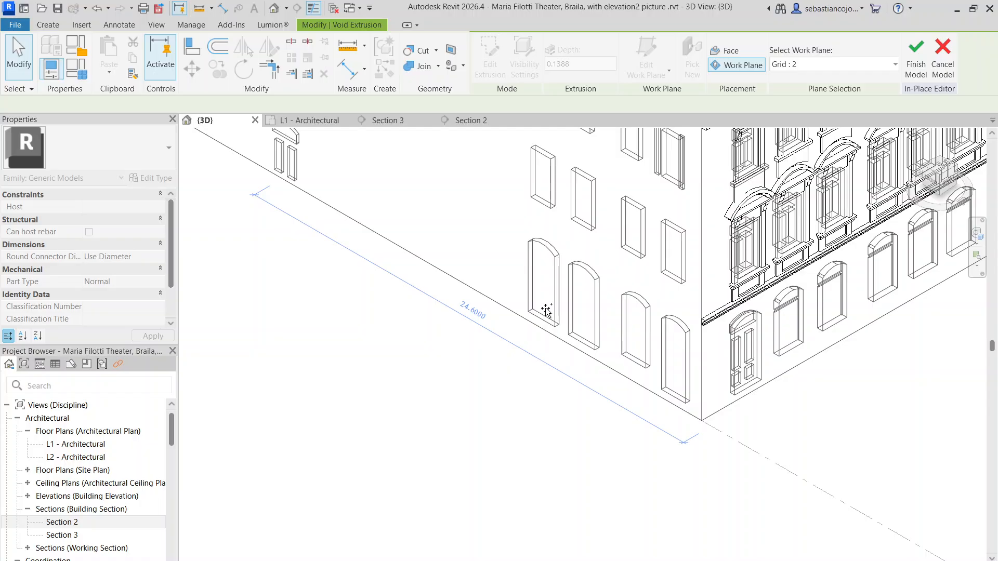
pyautogui.click(546, 311)
pyautogui.scroll(3, 249, 178)
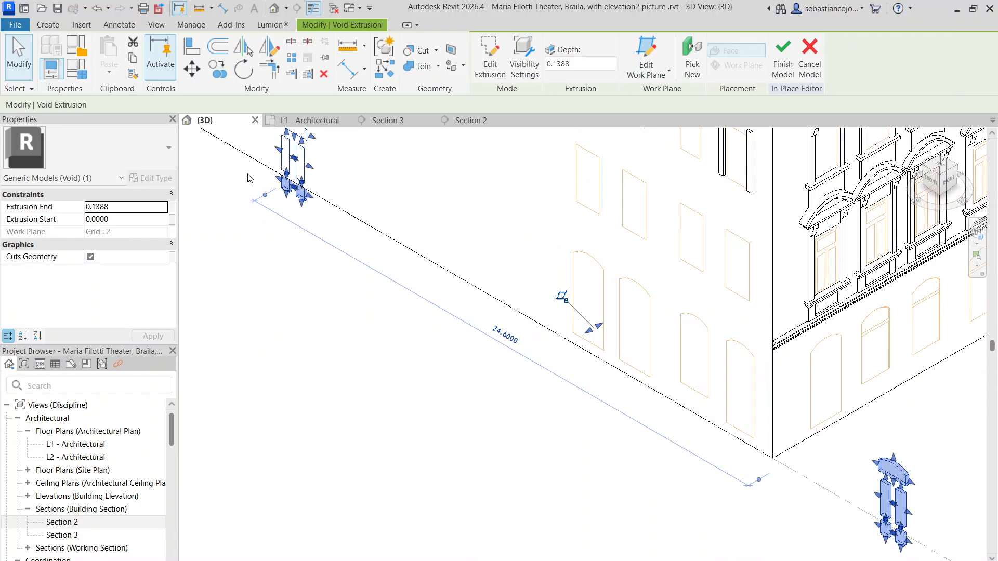
# Step: Move the door-panel void along the side facade onto the arch farthest from the corner in the nearest group of four
pyautogui.click(250, 178)
pyautogui.scroll(-4, 318, 174)
pyautogui.scroll(-1, 319, 174)
pyautogui.moveTo(319, 172); pyautogui.dragTo(513, 265)
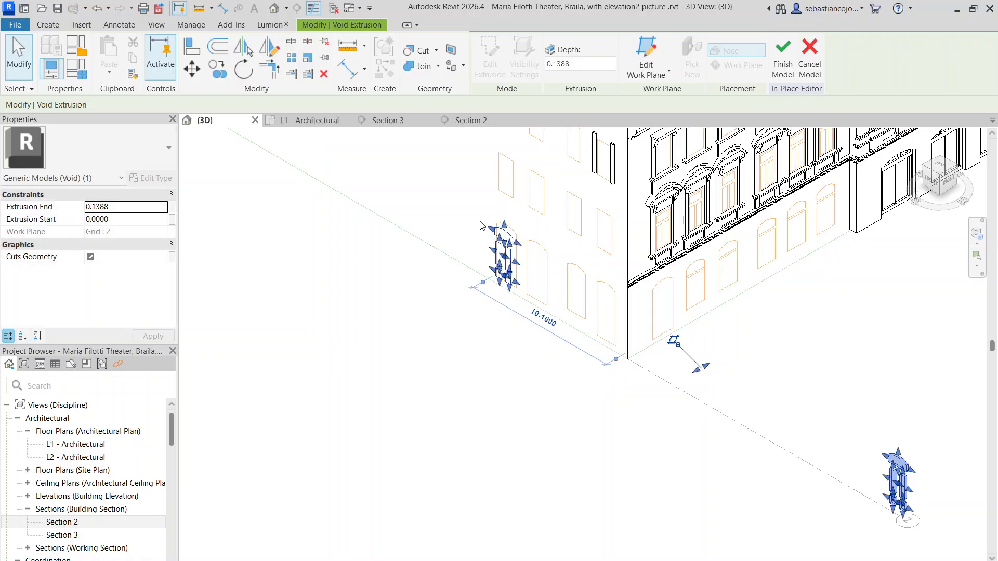
pyautogui.scroll(5, 512, 266)
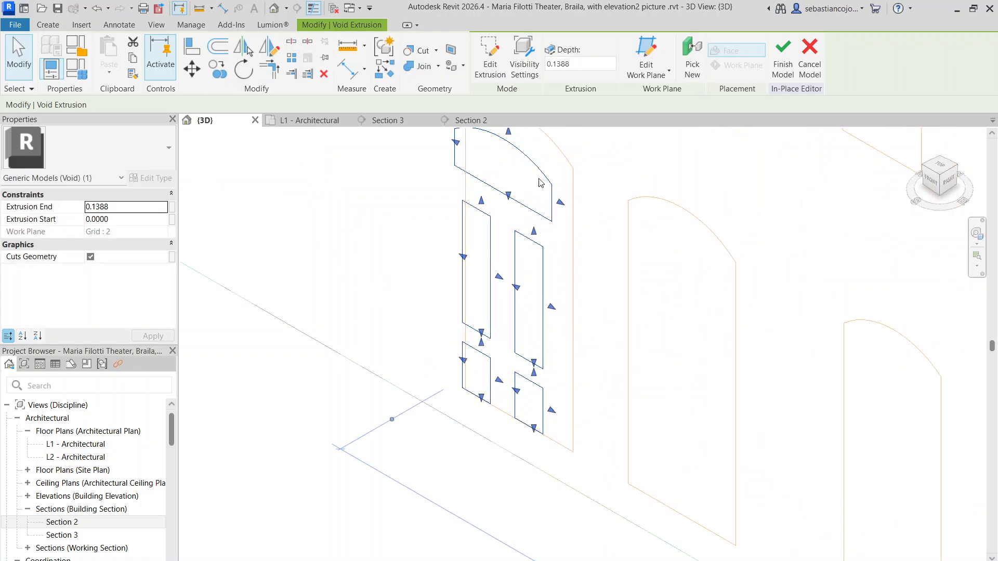
# Step: In Section 3, shift the door-panel void up and sideways to fit the elevation picture's first double door
pyautogui.click(396, 123)
pyautogui.scroll(6, 643, 428)
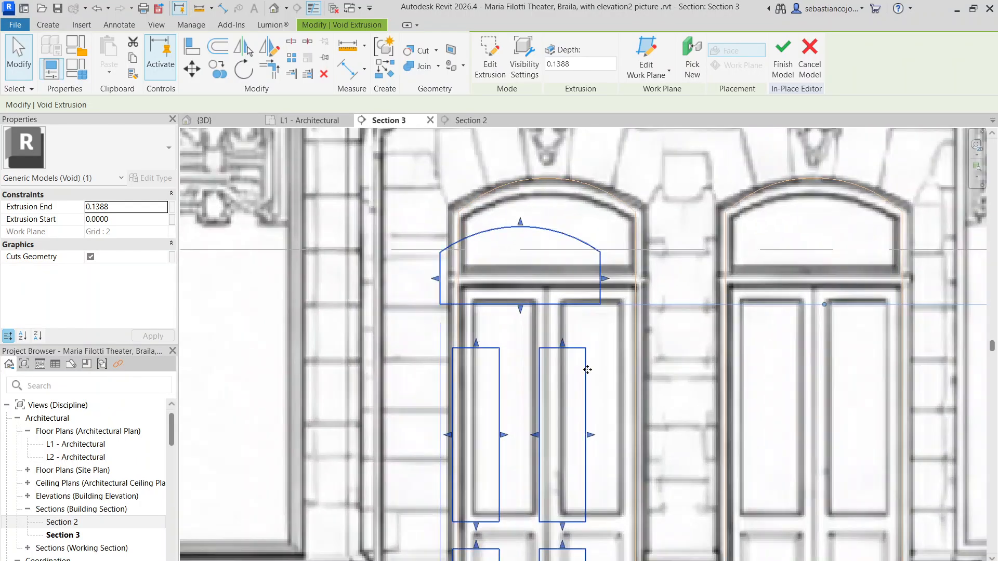
pyautogui.moveTo(587, 369); pyautogui.dragTo(615, 327)
pyautogui.scroll(5, 614, 327)
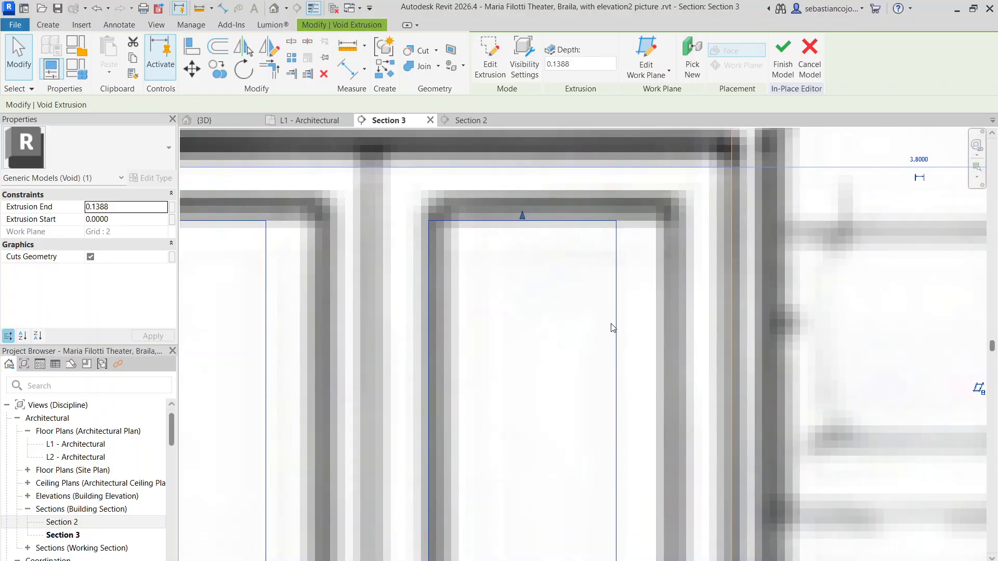
pyautogui.scroll(-6, 652, 316)
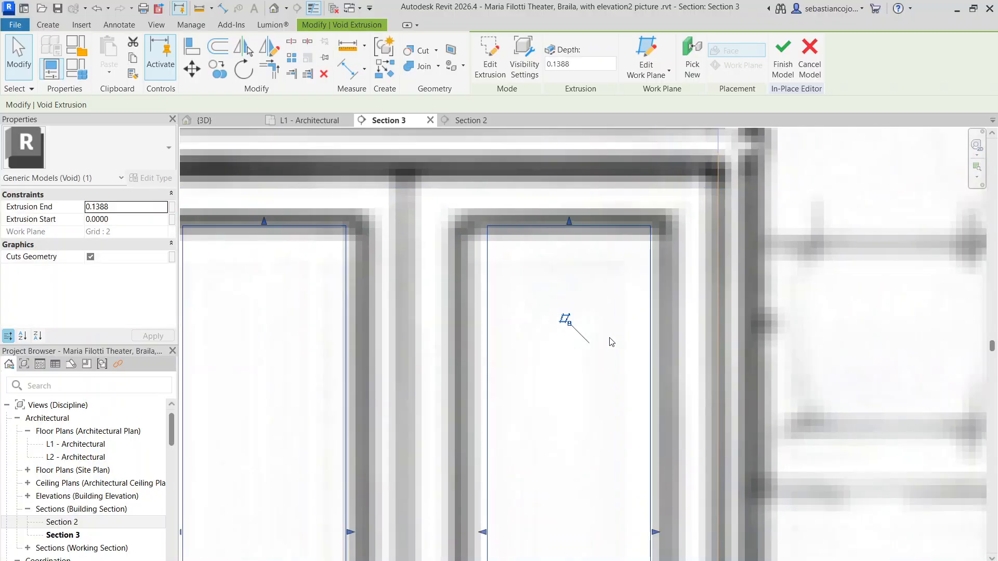
# Step: Return to the 3D view and open the void extrusion's sketch for editing from its stray panel set beyond the building corner
pyautogui.click(247, 122)
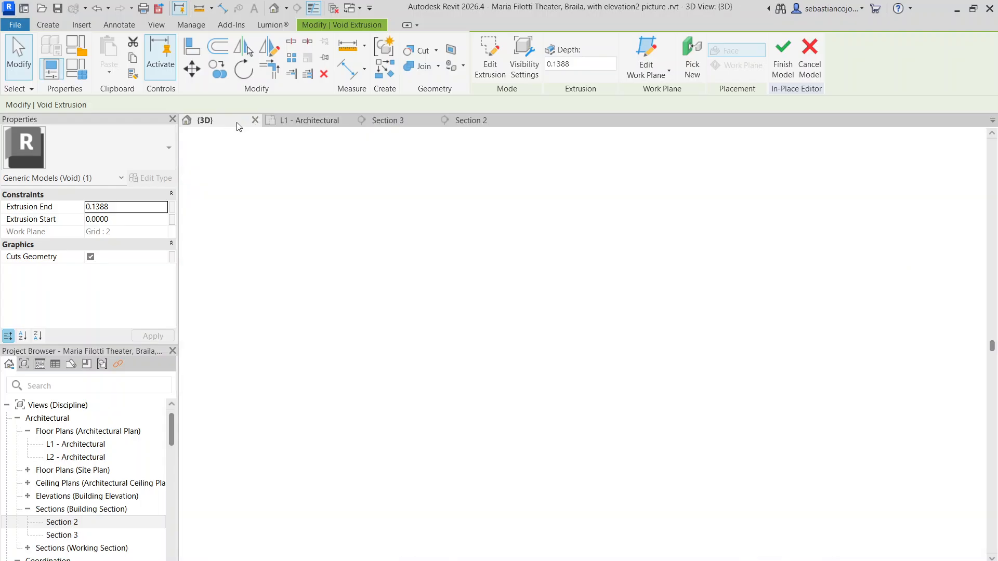
pyautogui.scroll(-5, 552, 327)
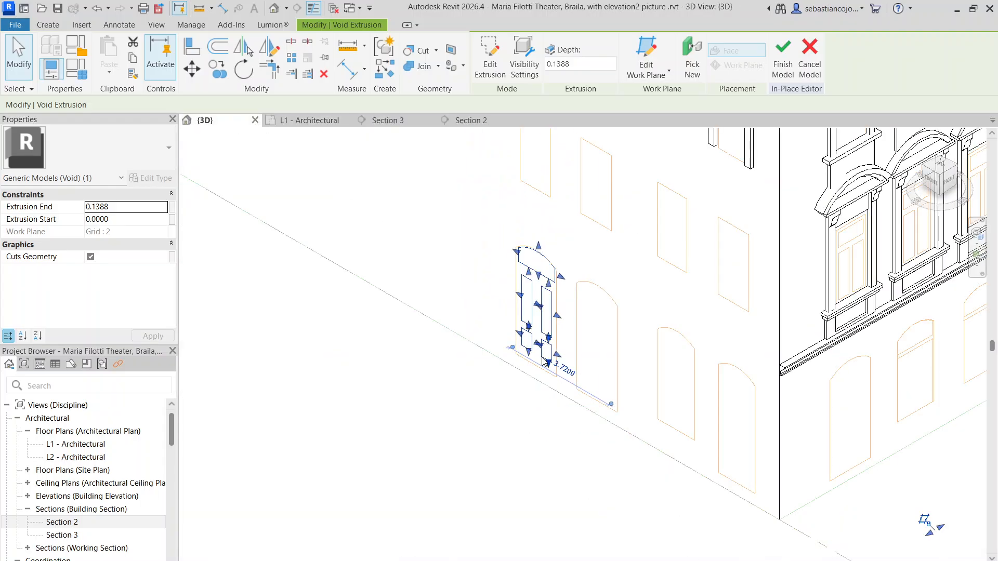
pyautogui.scroll(5, 560, 303)
pyautogui.scroll(-10, 512, 396)
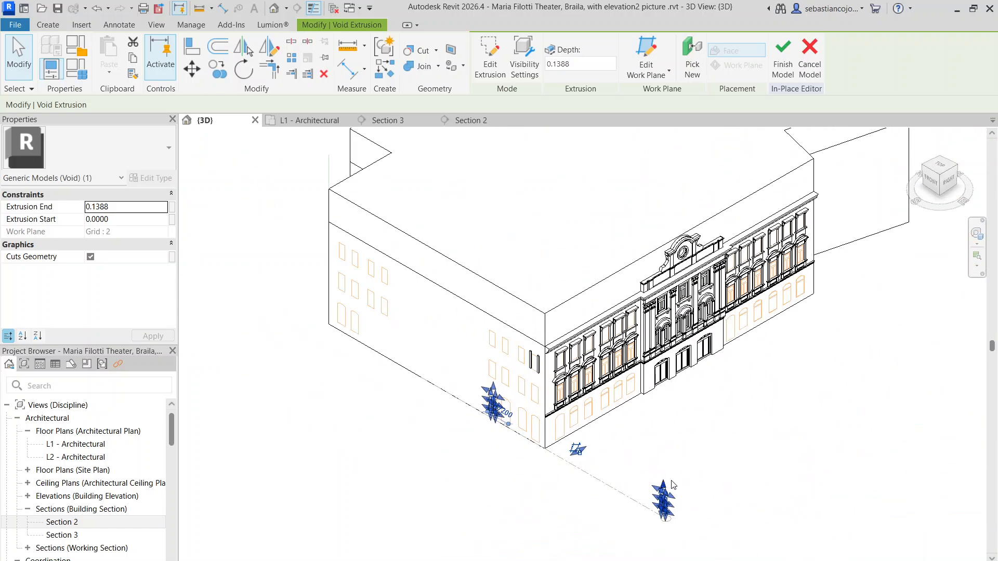
pyautogui.scroll(5, 683, 525)
pyautogui.scroll(3, 642, 446)
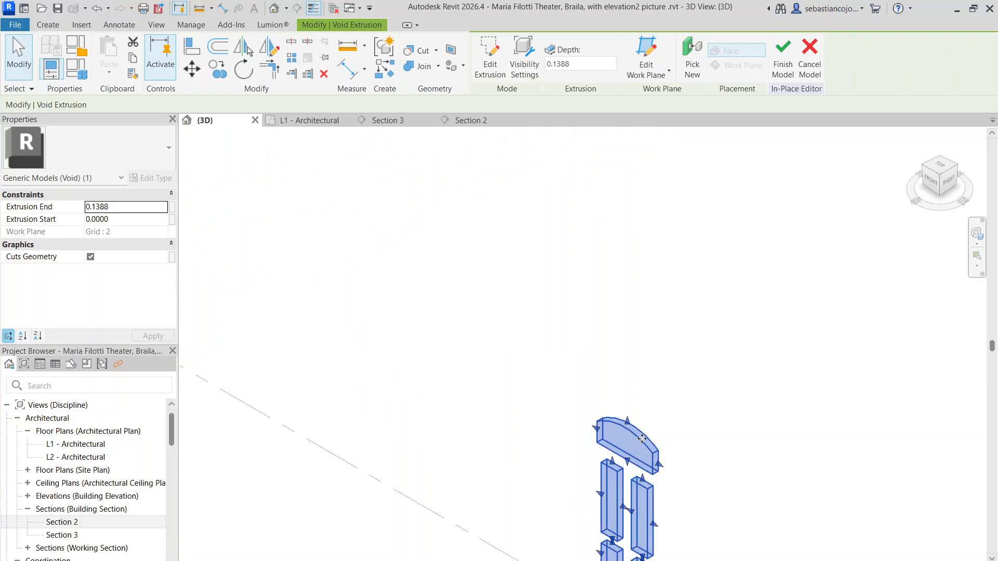
pyautogui.doubleClick(643, 438)
pyautogui.scroll(-6, 635, 426)
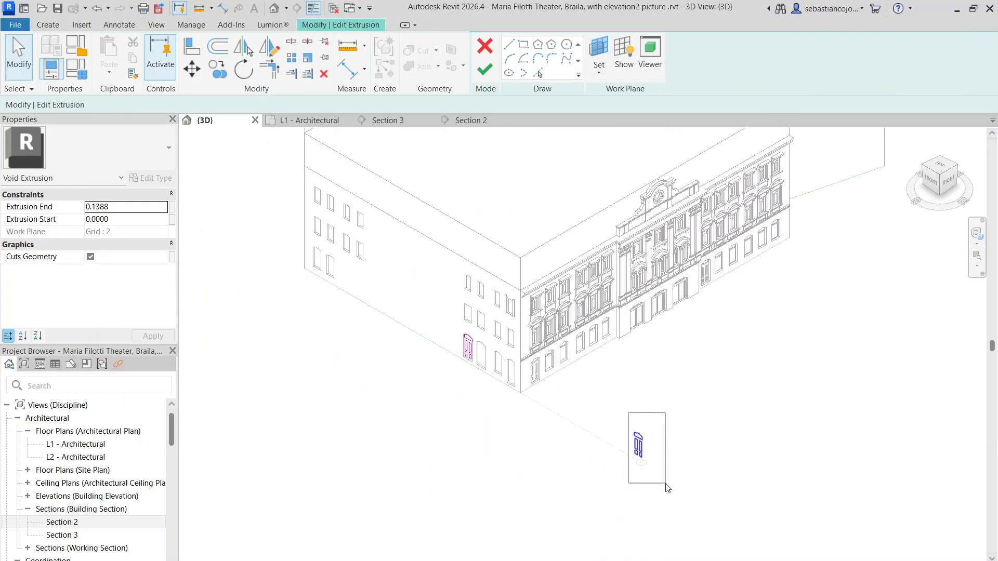
# Step: Move the stray panel set's sketch lines onto the side facade's second arched opening, beside the first panel set
pyautogui.moveTo(668, 488); pyautogui.dragTo(666, 486)
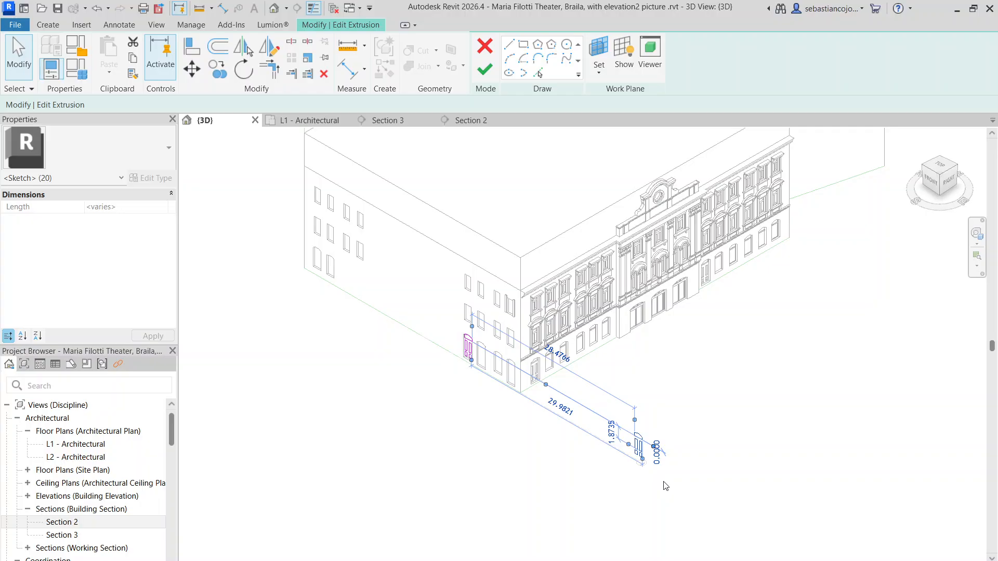
pyautogui.scroll(3, 649, 456)
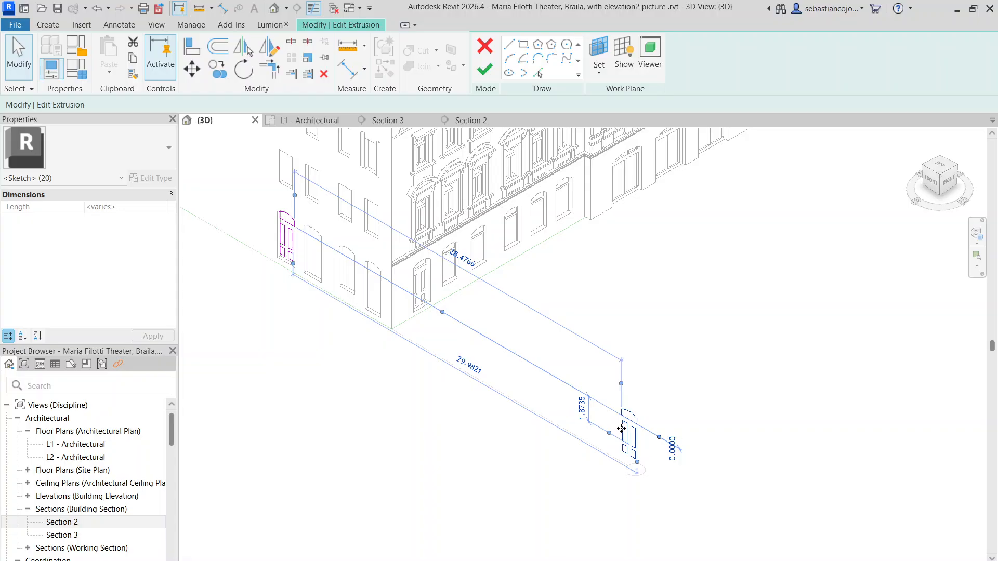
pyautogui.click(192, 70)
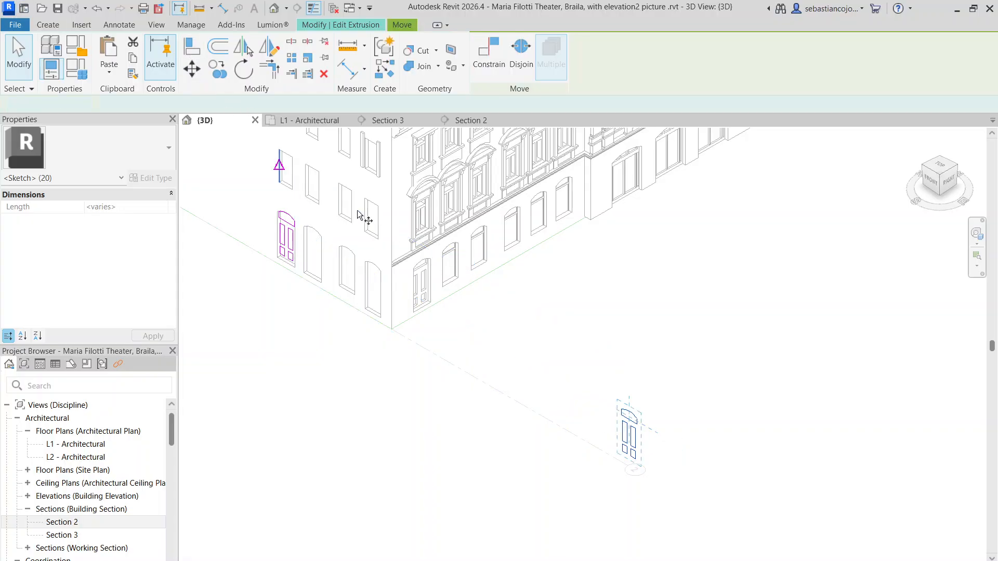
pyautogui.click(611, 445)
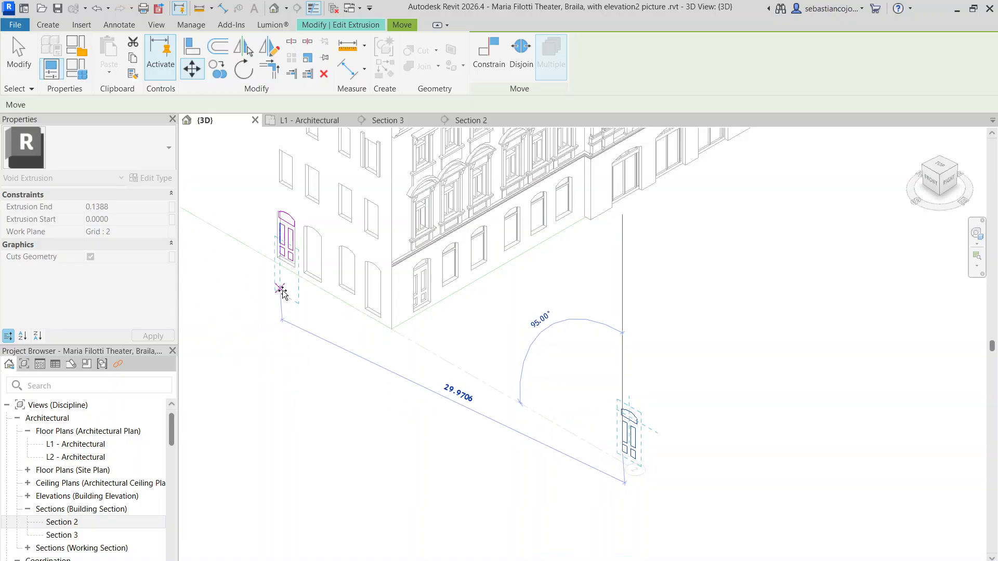
pyautogui.scroll(3, 279, 285)
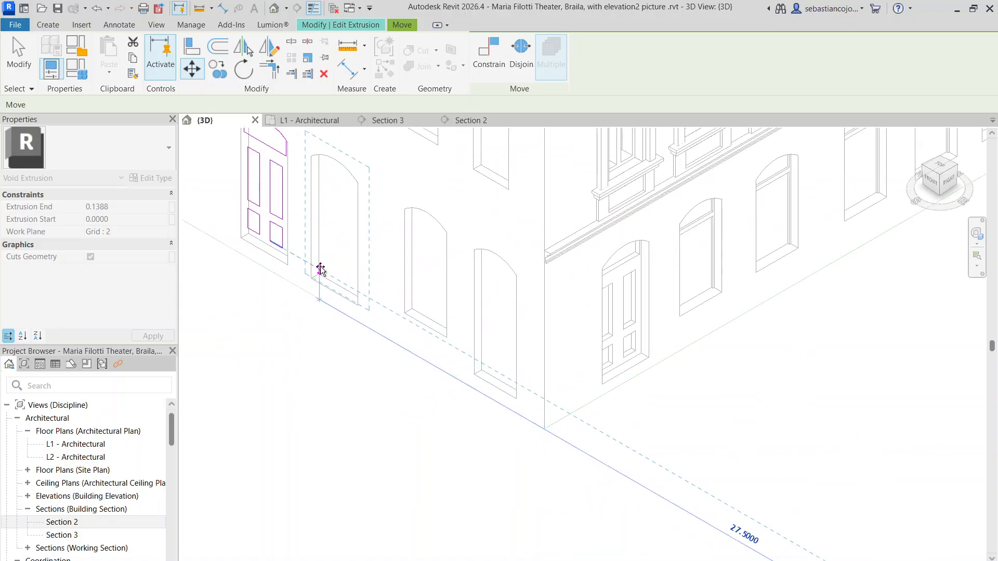
pyautogui.click(321, 269)
pyautogui.scroll(-3, 335, 223)
pyautogui.scroll(3, 431, 322)
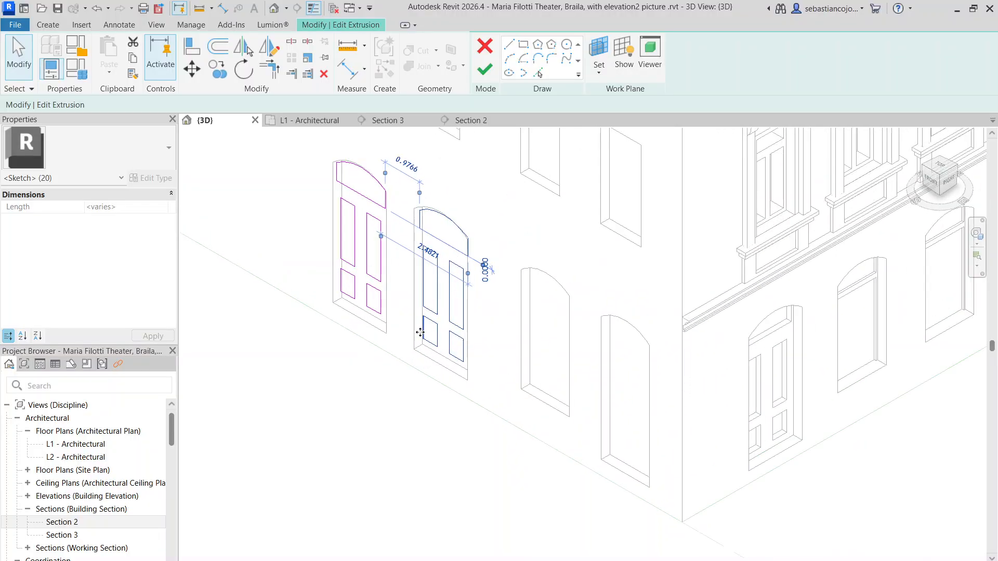
# Step: In Section 3, select both door-panel sets' sketch lines and move them together to align with the elevation picture's two double doors
pyautogui.scroll(2, 420, 332)
pyautogui.click(389, 120)
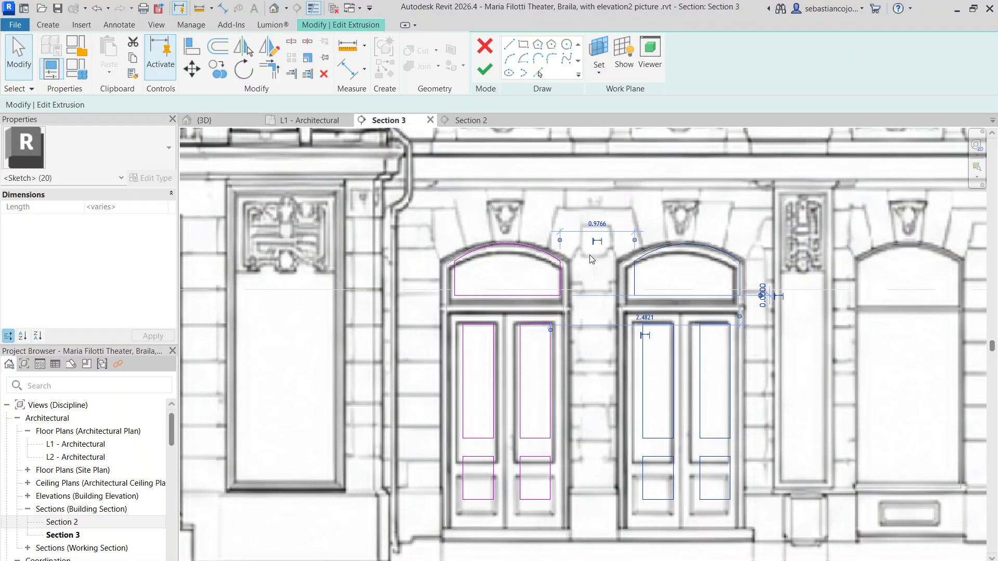
pyautogui.scroll(-3, 590, 255)
pyautogui.scroll(4, 623, 249)
pyautogui.click(603, 233)
pyautogui.moveTo(668, 439)
pyautogui.mouseDown()
pyautogui.moveTo(783, 549)
pyautogui.moveTo(771, 541)
pyautogui.mouseUp()
pyautogui.moveTo(770, 528)
pyautogui.mouseDown(button='middle')
pyautogui.moveTo(771, 542)
pyautogui.moveTo(702, 372)
pyautogui.mouseUp(button='middle')
pyautogui.moveTo(771, 541)
pyautogui.mouseDown()
pyautogui.moveTo(698, 380)
pyautogui.moveTo(695, 410)
pyautogui.mouseUp()
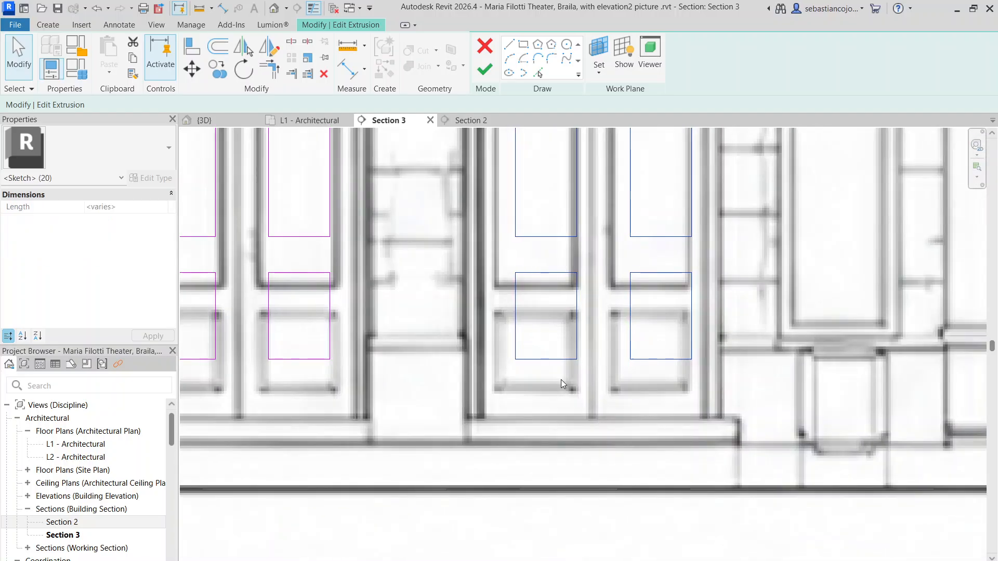
pyautogui.scroll(-4, 561, 379)
pyautogui.moveTo(562, 385); pyautogui.dragTo(637, 423)
pyautogui.scroll(11, 551, 285)
pyautogui.scroll(-10, 466, 345)
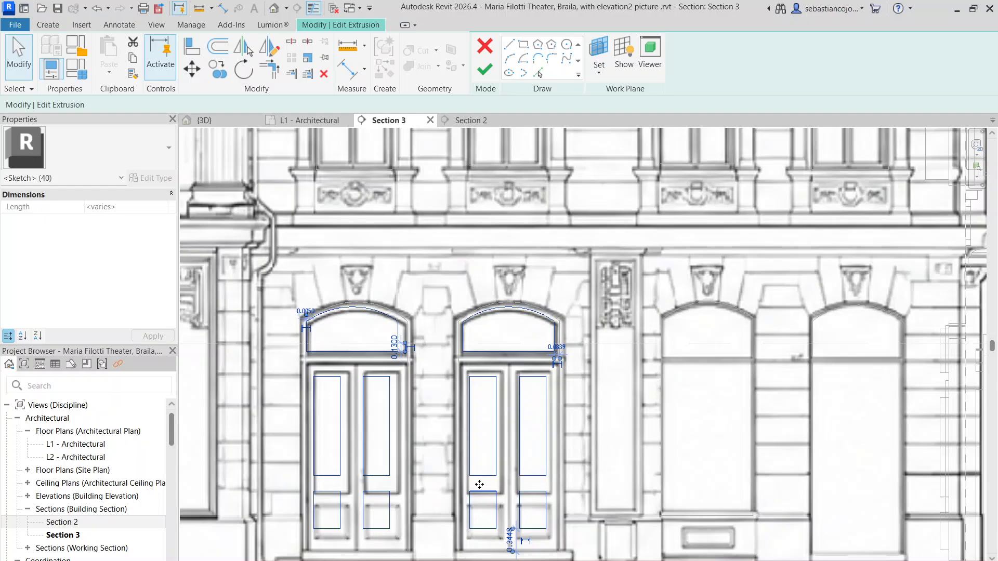
pyautogui.moveTo(480, 485); pyautogui.dragTo(490, 330, button='middle')
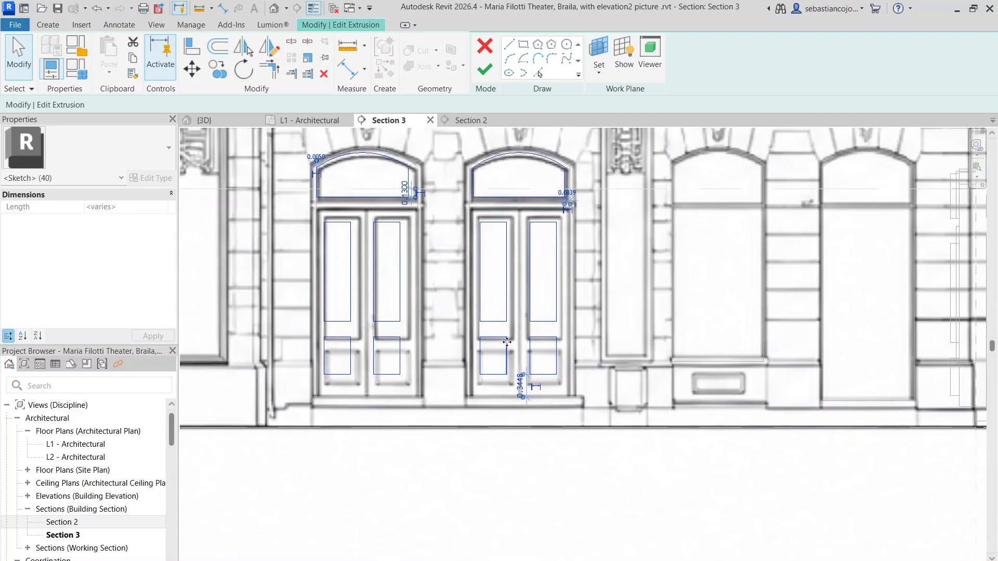
pyautogui.scroll(5, 524, 365)
# Step: Move the lower rectangular panels of both double doors down to match the elevation picture's lower door panels
pyautogui.click(524, 365)
pyautogui.moveTo(383, 264); pyautogui.dragTo(682, 405)
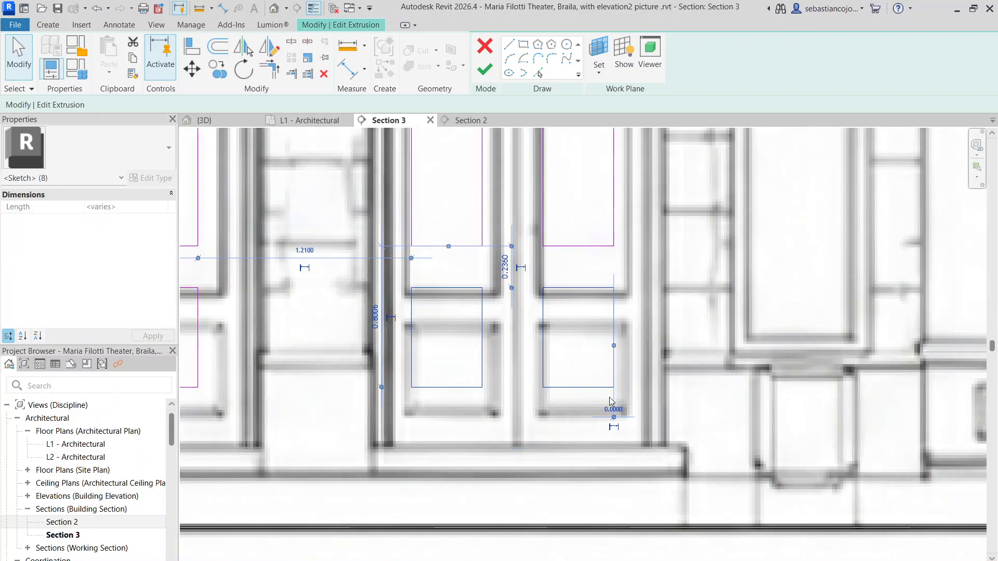
pyautogui.scroll(3, 611, 398)
pyautogui.scroll(-5, 564, 375)
pyautogui.scroll(-2, 546, 319)
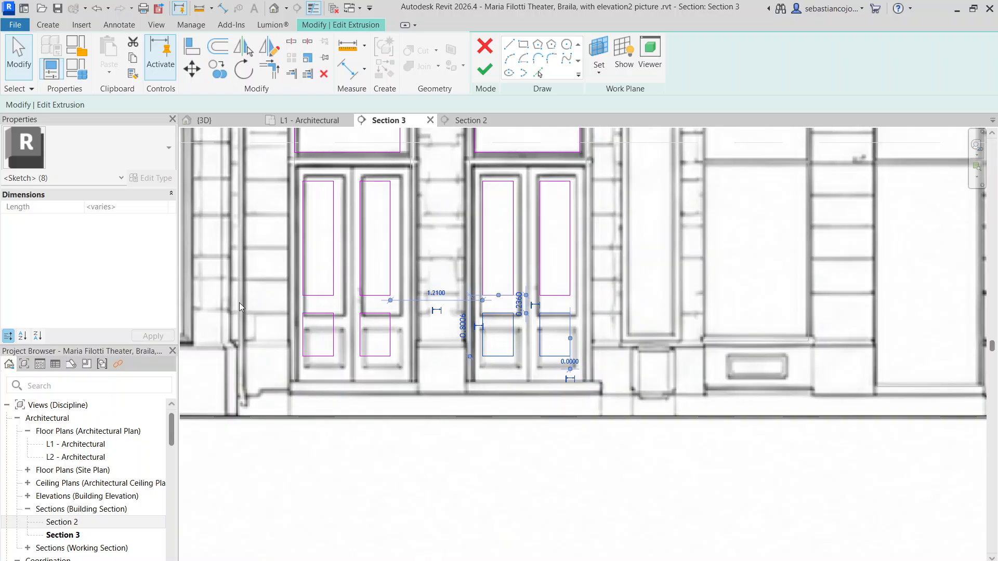
pyautogui.click(282, 284)
pyautogui.moveTo(270, 284)
pyautogui.mouseDown()
pyautogui.moveTo(817, 452)
pyautogui.moveTo(768, 414)
pyautogui.mouseUp()
pyautogui.scroll(5, 570, 367)
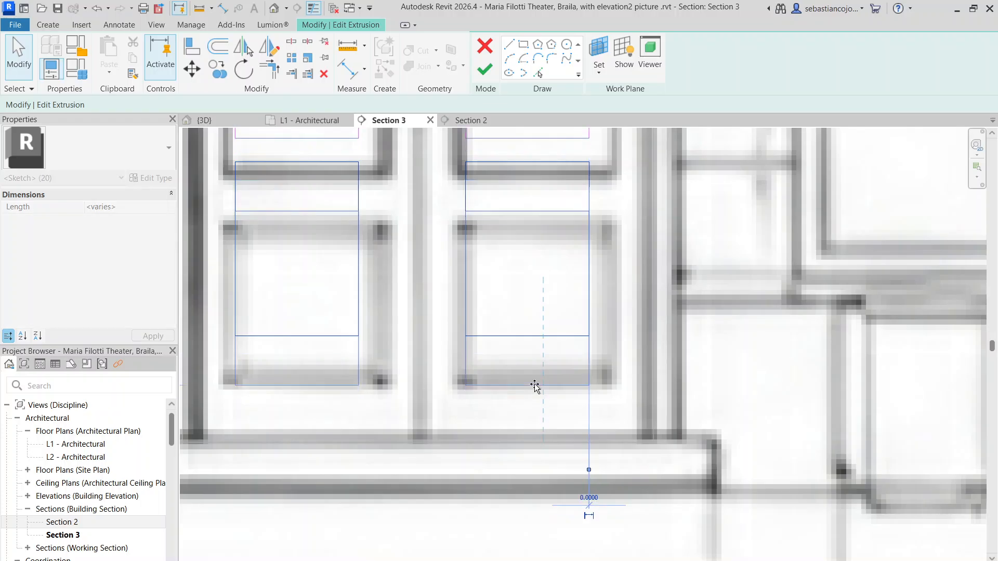
pyautogui.scroll(-3, 535, 387)
pyautogui.press('Escape')
pyautogui.scroll(-4, 535, 387)
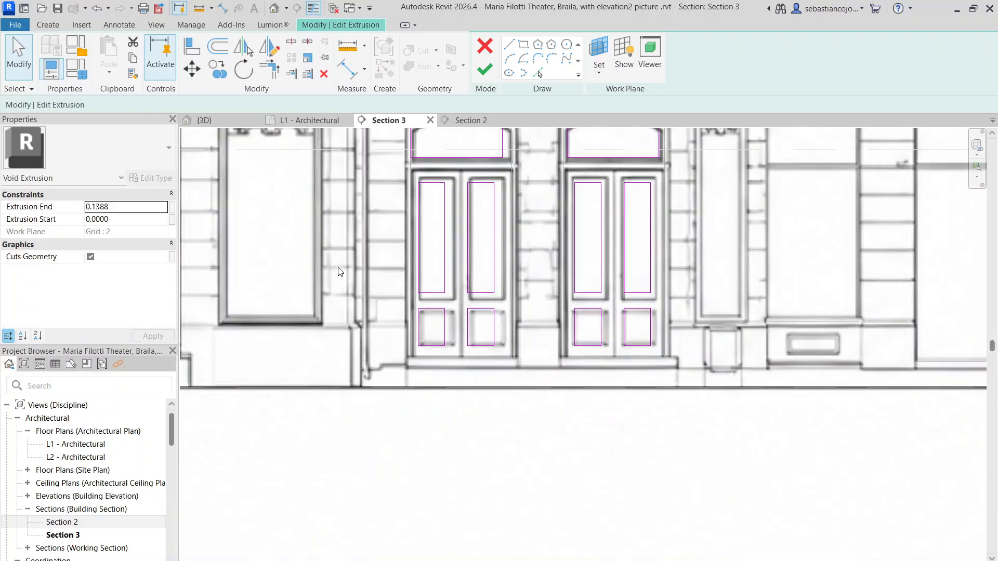
# Step: Lower the bottom edges of the four tall upper door panels to match the elevation picture
pyautogui.moveTo(614, 281); pyautogui.dragTo(559, 320)
pyautogui.scroll(4, 644, 306)
pyautogui.scroll(-5, 647, 292)
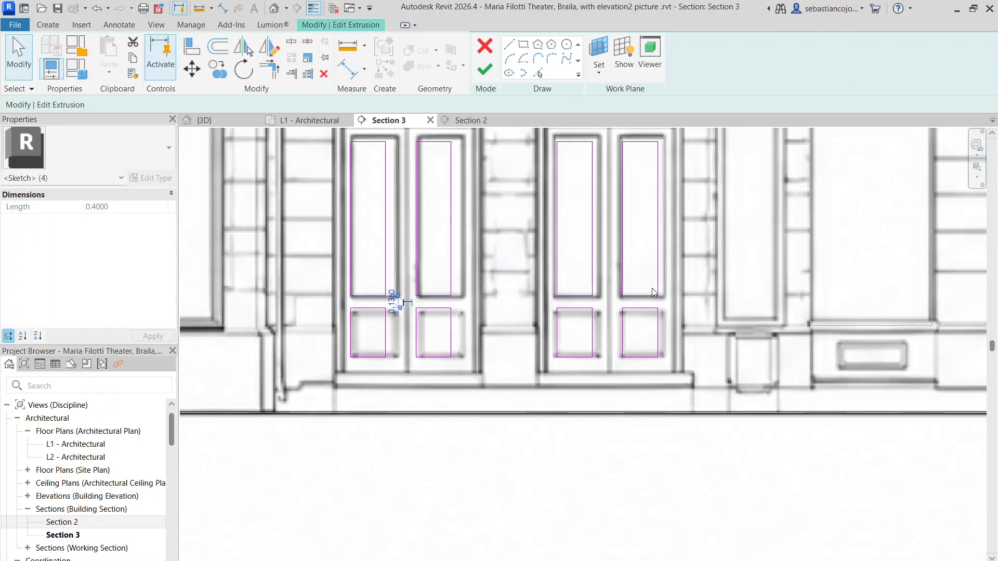
pyautogui.scroll(3, 491, 213)
pyautogui.scroll(-2, 475, 199)
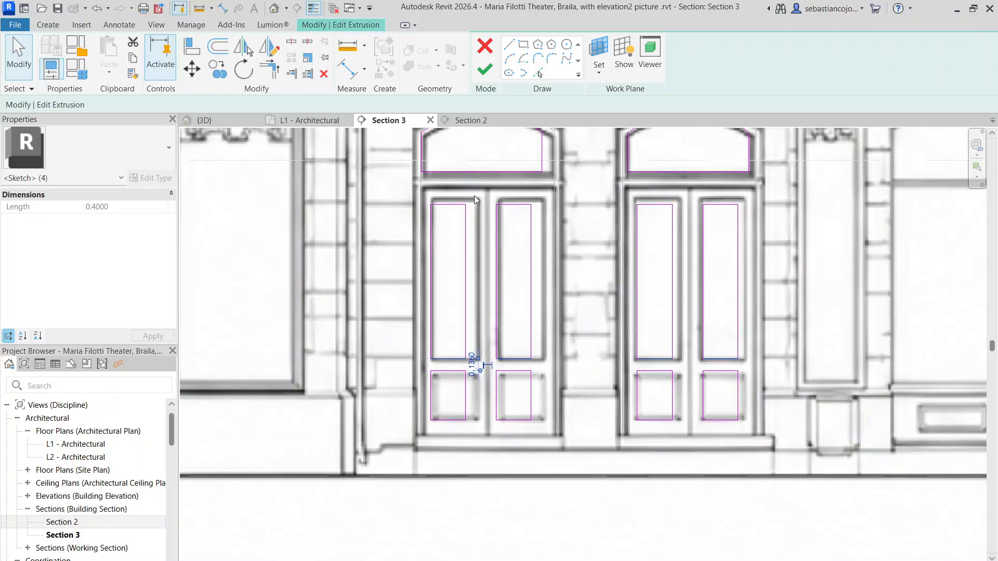
# Step: Shift the first double door's four door-panel outlines sideways to centre them in the elevation picture's door leaves
pyautogui.moveTo(421, 185)
pyautogui.mouseDown()
pyautogui.moveTo(655, 343)
pyautogui.moveTo(678, 381)
pyautogui.moveTo(616, 448)
pyautogui.moveTo(619, 464)
pyautogui.mouseUp()
pyautogui.scroll(3, 485, 322)
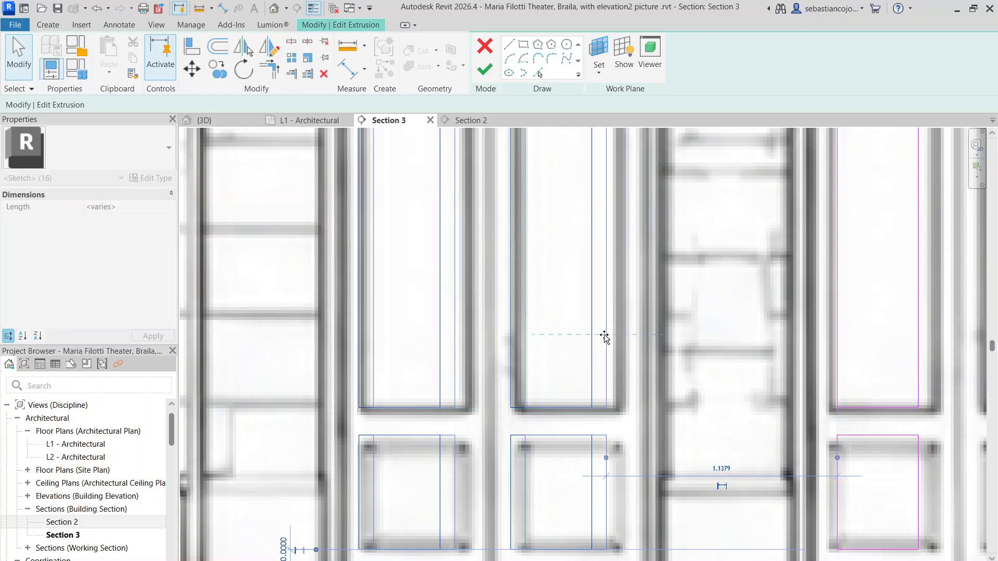
pyautogui.scroll(-4, 608, 333)
pyautogui.click(701, 373)
pyautogui.scroll(-1, 702, 374)
pyautogui.moveTo(702, 375); pyautogui.dragTo(597, 375, button='middle')
pyautogui.scroll(2, 597, 280)
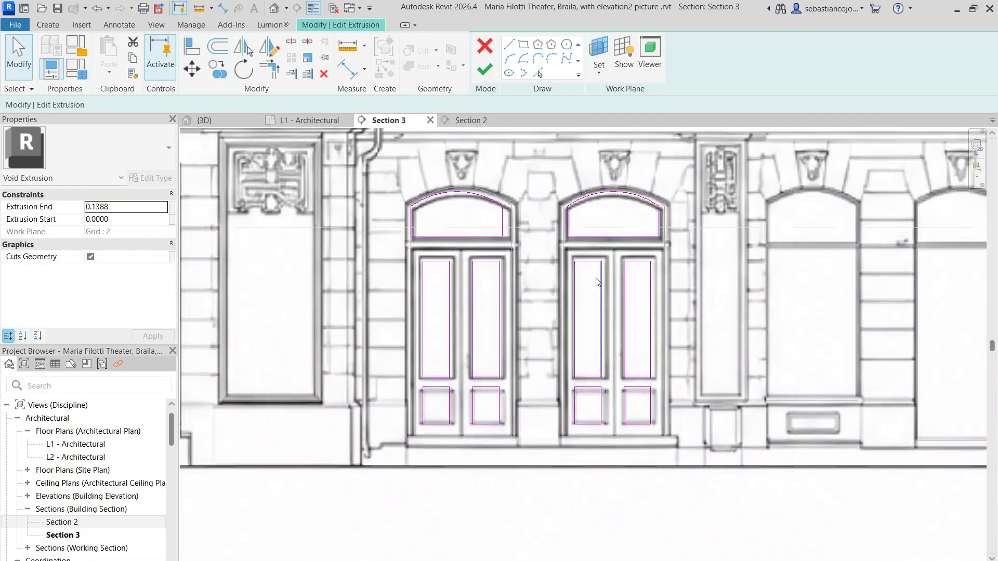
# Step: Shift the second double door's four door-panel outlines sideways to centre them in the picture's door leaves
pyautogui.moveTo(562, 242); pyautogui.dragTo(677, 473)
pyautogui.scroll(4, 660, 379)
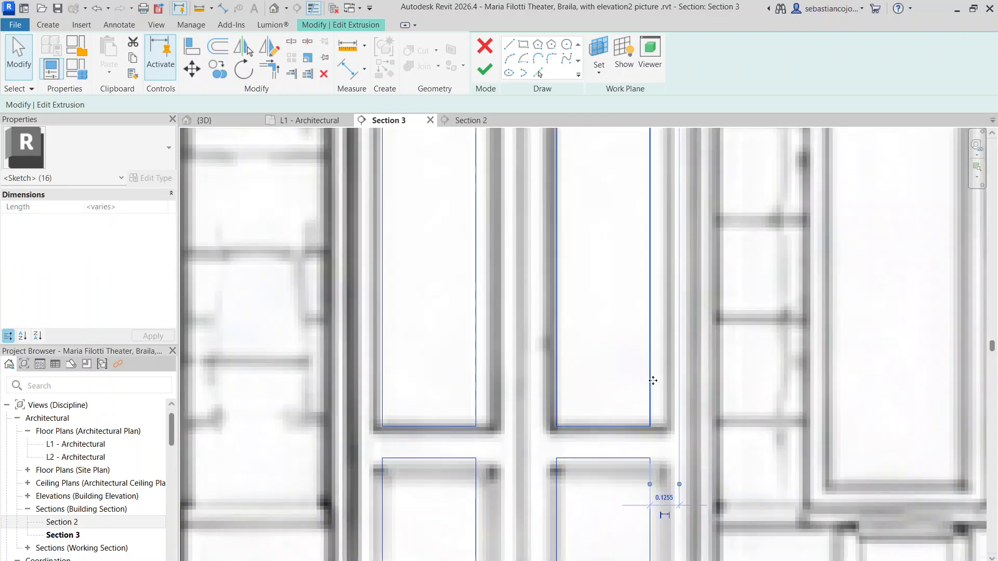
pyautogui.click(665, 380)
pyautogui.scroll(-4, 661, 382)
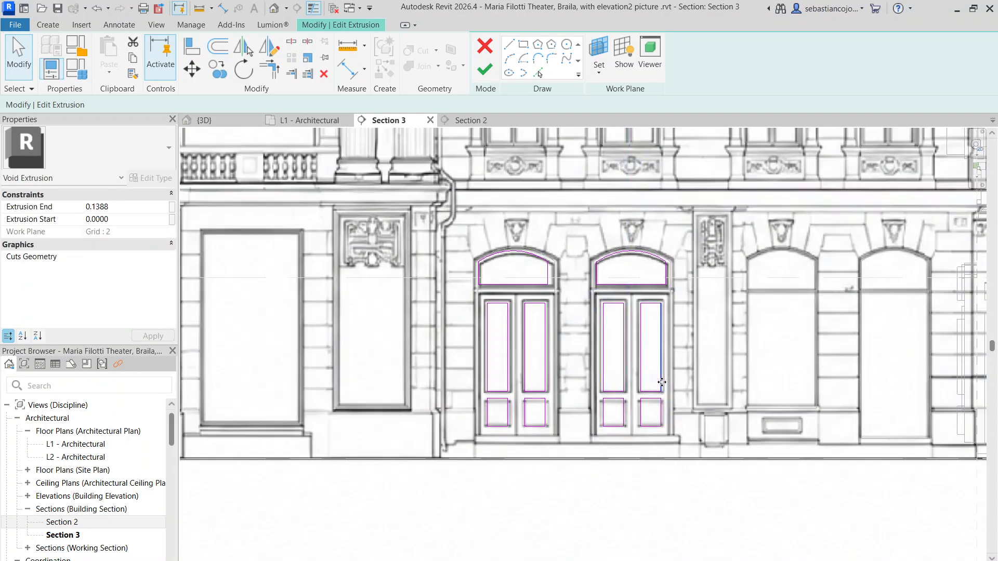
# Step: Lower the top edges of the four small bottom panels on both double doors to match the elevation picture
pyautogui.scroll(4, 561, 398)
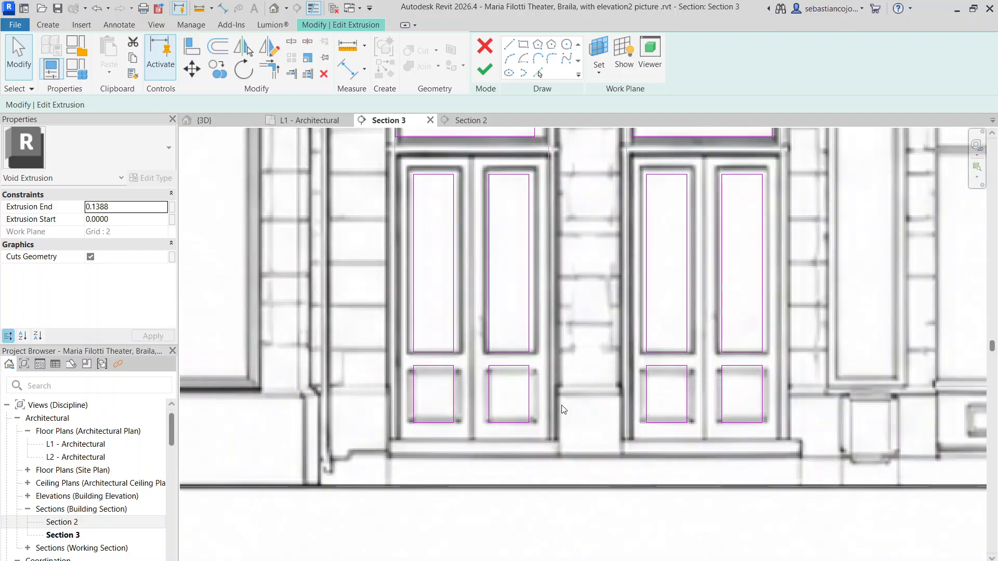
pyautogui.moveTo(374, 357)
pyautogui.mouseDown()
pyautogui.moveTo(842, 461)
pyautogui.moveTo(813, 376)
pyautogui.mouseUp()
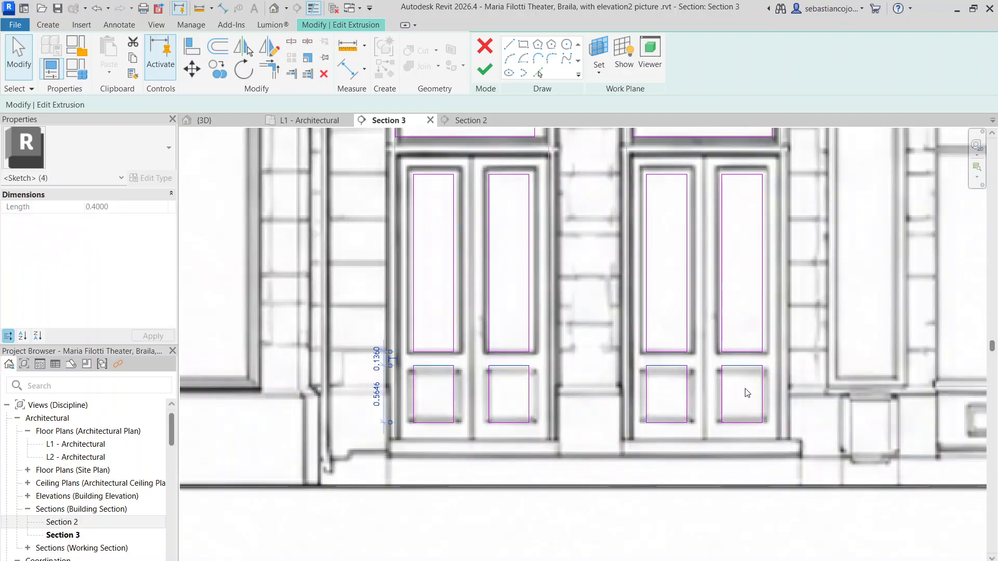
pyautogui.scroll(3, 742, 377)
pyautogui.moveTo(747, 354); pyautogui.dragTo(747, 369)
pyautogui.scroll(-4, 734, 371)
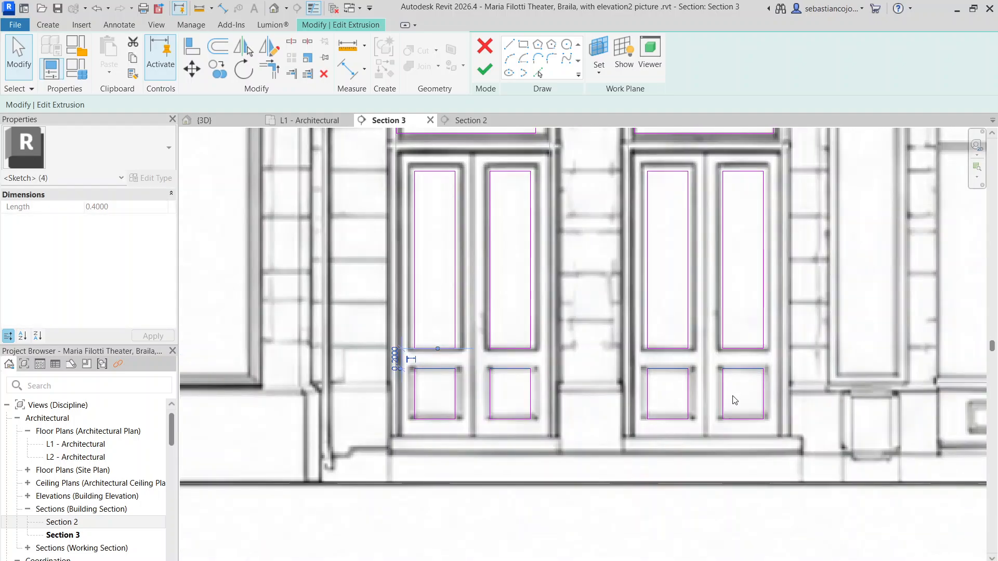
# Step: Widen the upper and lower panels of the second double door's right leaf to about 0.52, matching the picture's panel mouldings
pyautogui.click(733, 399)
pyautogui.moveTo(733, 399); pyautogui.dragTo(700, 426, button='middle')
pyautogui.moveTo(719, 182); pyautogui.dragTo(767, 476)
pyautogui.scroll(4, 755, 373)
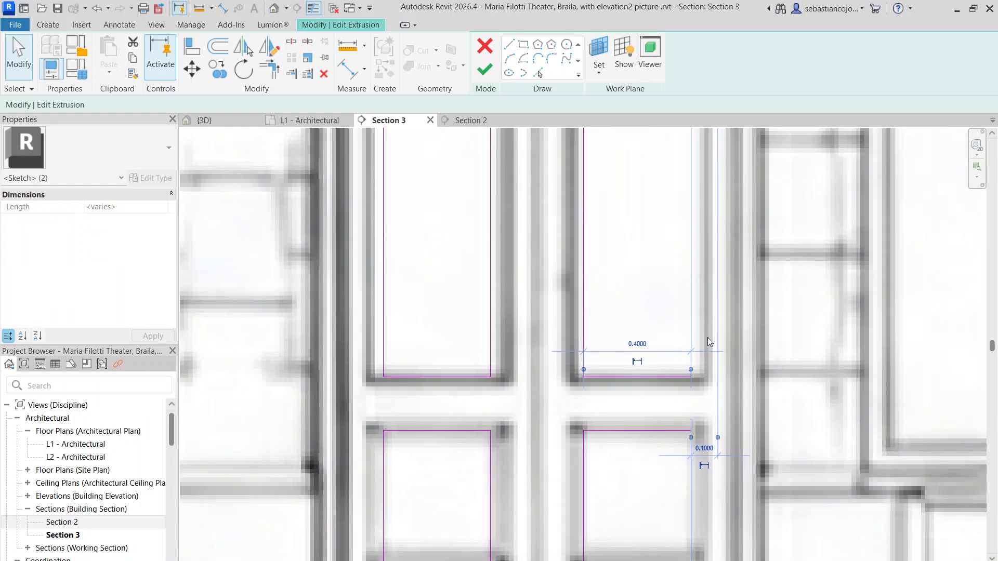
pyautogui.moveTo(692, 336); pyautogui.dragTo(708, 341)
pyautogui.scroll(-3, 612, 406)
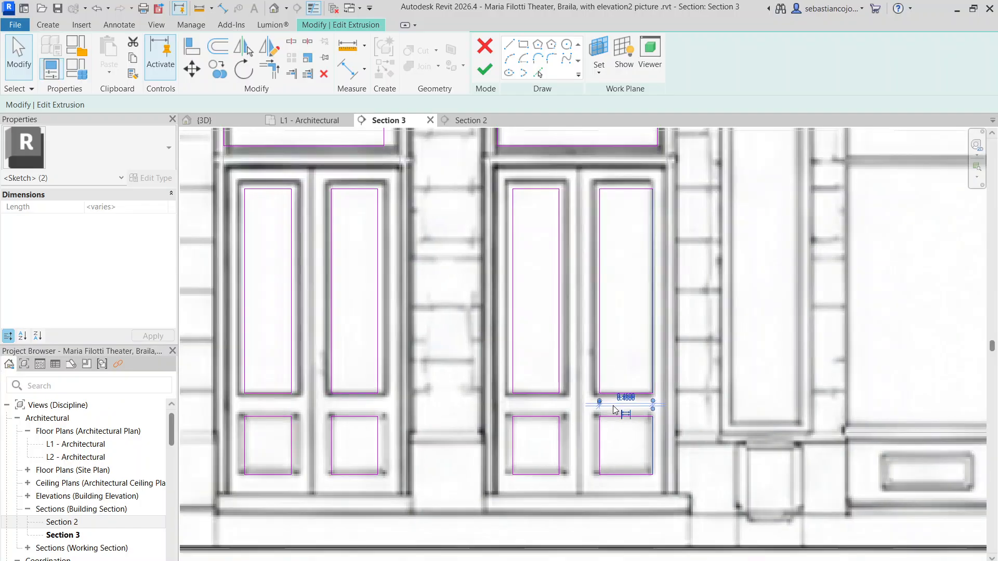
pyautogui.moveTo(588, 170)
pyautogui.mouseDown()
pyautogui.moveTo(580, 451)
pyautogui.moveTo(615, 490)
pyautogui.mouseUp()
pyautogui.scroll(5, 580, 385)
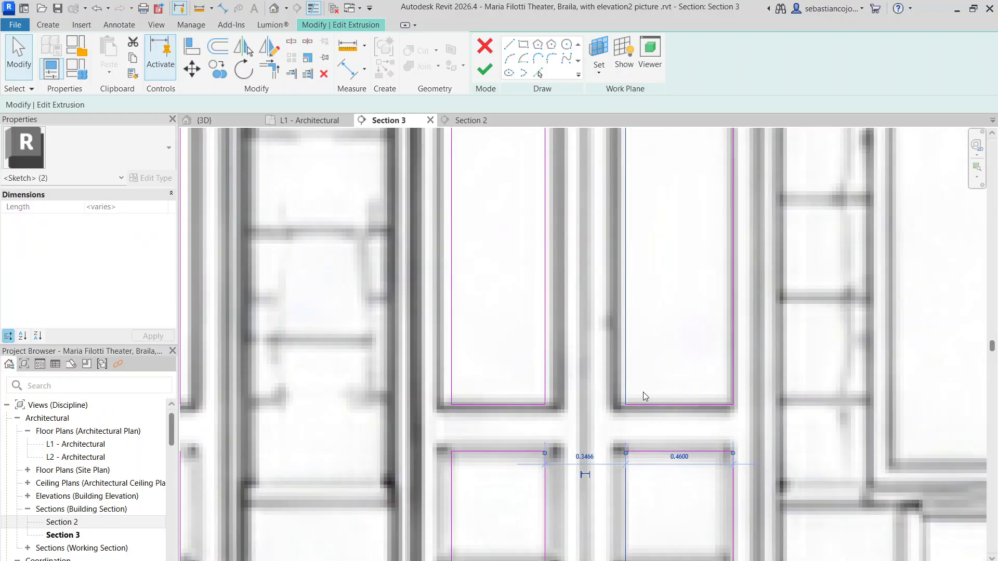
pyautogui.moveTo(617, 382)
pyautogui.mouseDown()
pyautogui.moveTo(593, 382)
pyautogui.moveTo(602, 383)
pyautogui.mouseUp()
pyautogui.scroll(-5, 603, 385)
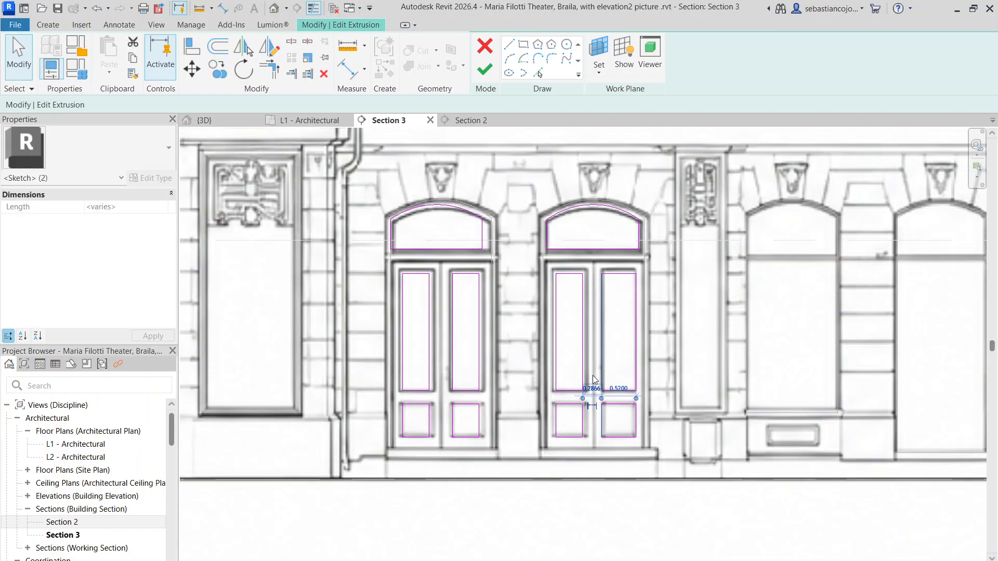
# Step: Widen the upper and lower panels of the second double door's left leaf on both sides to match the picture's panel mouldings
pyautogui.moveTo(577, 249)
pyautogui.mouseDown()
pyautogui.moveTo(570, 285)
pyautogui.moveTo(599, 414)
pyautogui.moveTo(581, 468)
pyautogui.mouseUp()
pyautogui.hotkey('ctrl', 'z')
pyautogui.scroll(4, 580, 347)
pyautogui.moveTo(586, 346)
pyautogui.mouseDown()
pyautogui.moveTo(597, 361)
pyautogui.moveTo(597, 350)
pyautogui.mouseUp()
pyautogui.scroll(-3, 525, 184)
pyautogui.moveTo(525, 185); pyautogui.dragTo(532, 372)
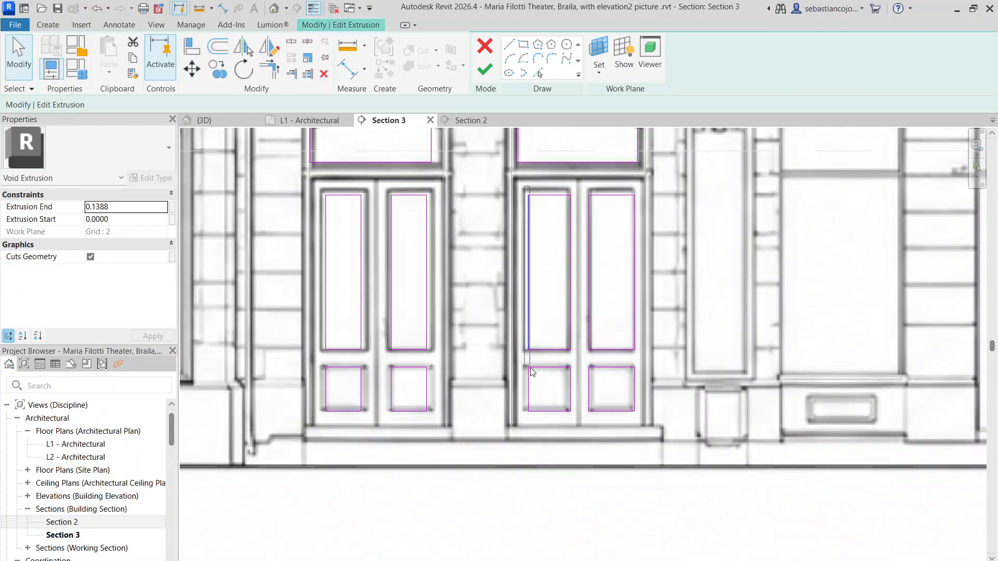
pyautogui.moveTo(539, 446); pyautogui.dragTo(540, 447)
pyautogui.scroll(5, 542, 326)
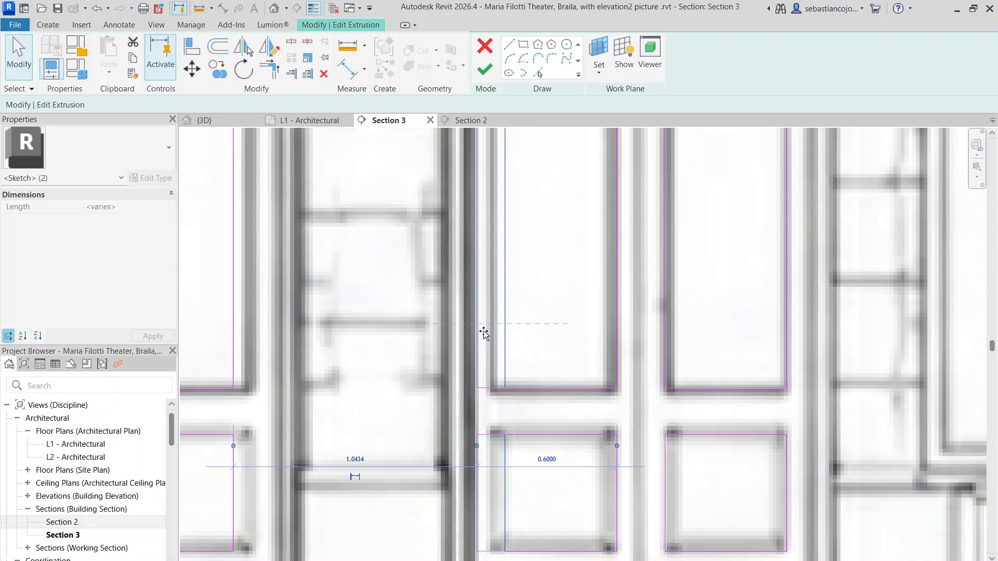
pyautogui.moveTo(495, 338); pyautogui.dragTo(495, 340)
pyautogui.scroll(-9, 497, 344)
# Step: Widen the upper and lower panels of the first double door's right leaf to about 0.5, following the elevation picture
pyautogui.click(448, 282)
pyautogui.scroll(4, 448, 284)
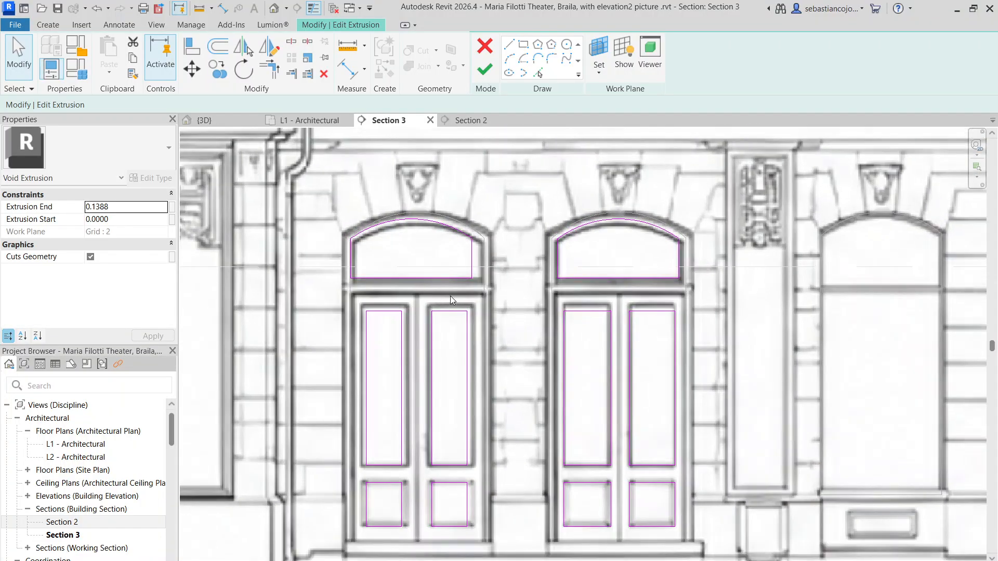
pyautogui.moveTo(479, 547); pyautogui.dragTo(479, 546)
pyautogui.scroll(3, 461, 428)
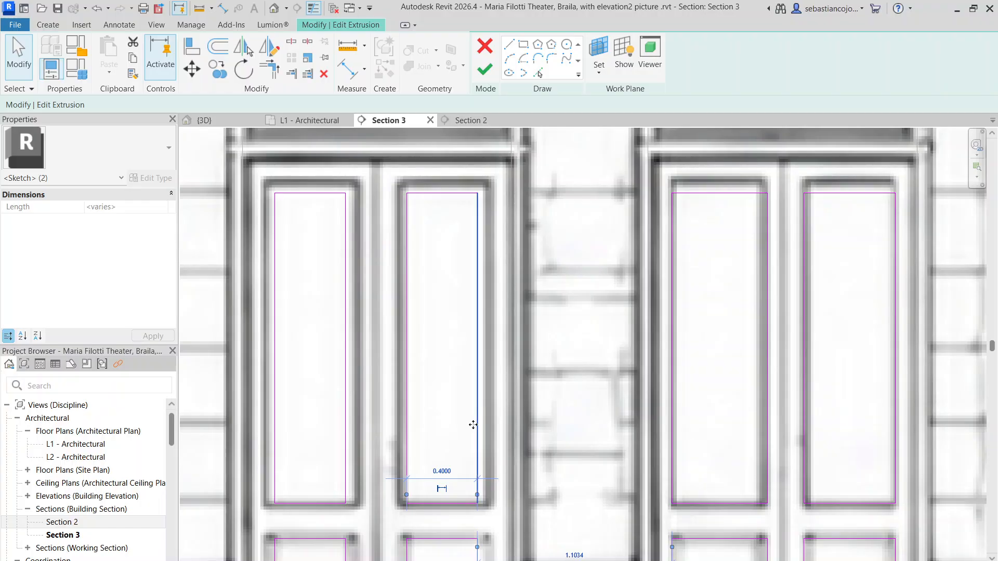
pyautogui.moveTo(473, 425); pyautogui.dragTo(485, 436)
pyautogui.scroll(-4, 460, 366)
pyautogui.moveTo(429, 289); pyautogui.dragTo(456, 463)
pyautogui.scroll(5, 443, 421)
pyautogui.moveTo(429, 365)
pyautogui.mouseDown()
pyautogui.moveTo(398, 372)
pyautogui.moveTo(425, 372)
pyautogui.mouseUp()
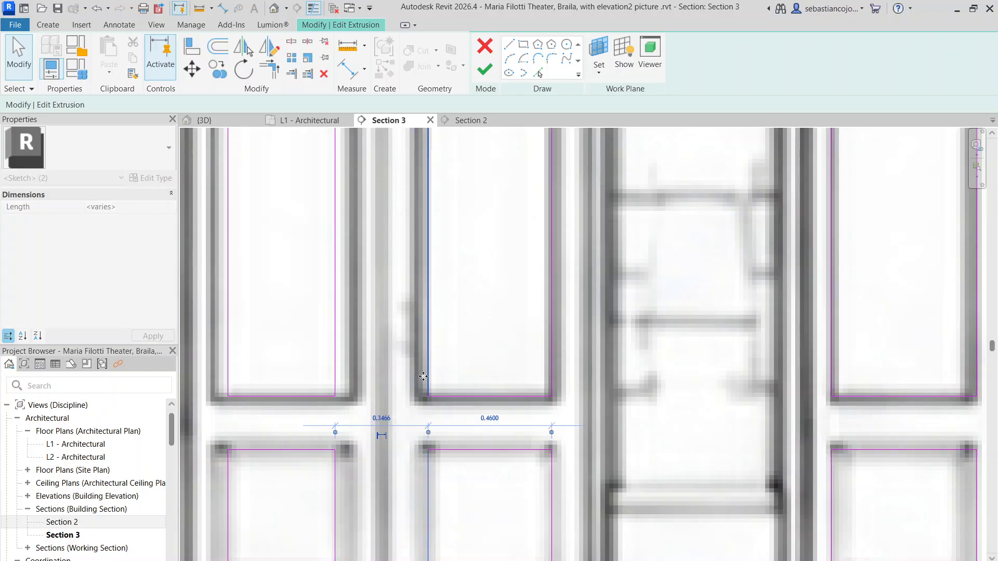
pyautogui.moveTo(440, 310); pyautogui.dragTo(431, 362, button='middle')
pyautogui.moveTo(412, 364); pyautogui.dragTo(408, 367)
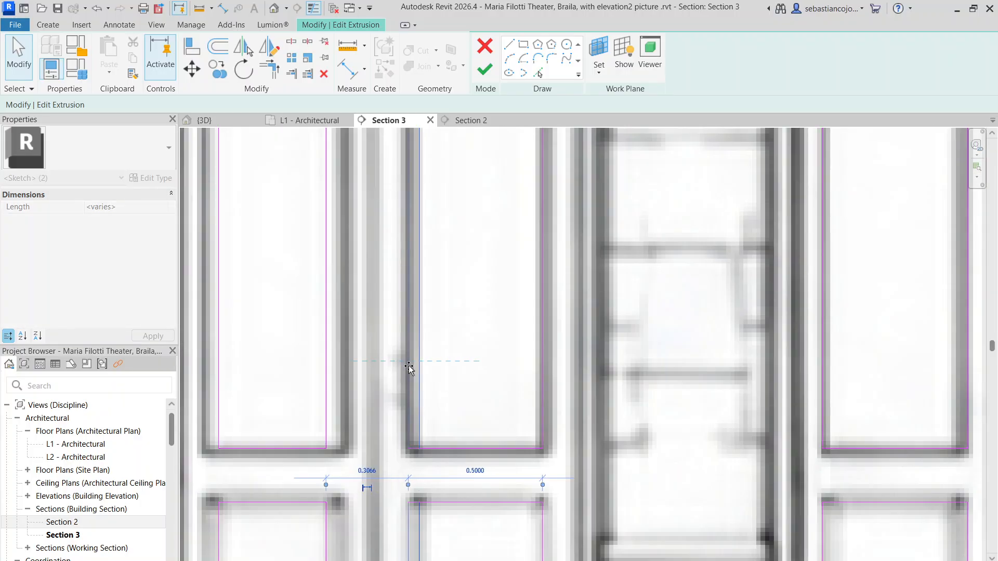
pyautogui.scroll(-4, 408, 368)
# Step: Widen the upper and lower panels of the first double door's left leaf to about 0.5, following the elevation picture
pyautogui.scroll(1, 406, 313)
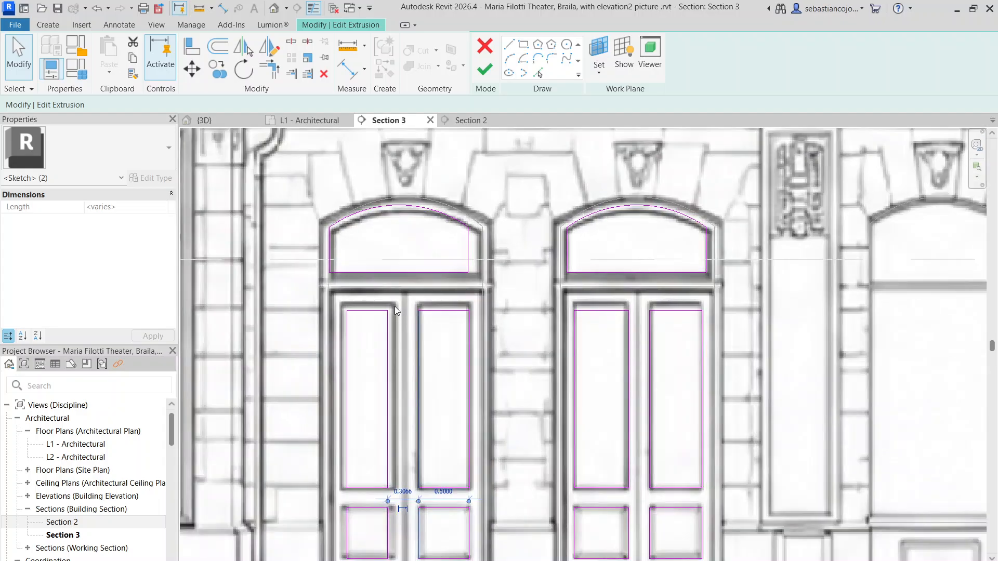
pyautogui.moveTo(378, 295); pyautogui.dragTo(402, 560)
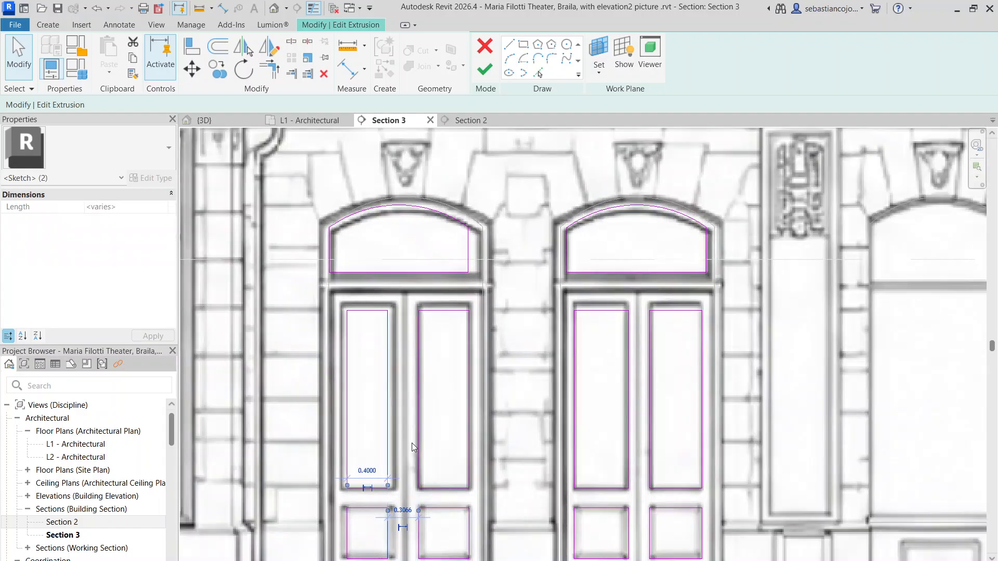
pyautogui.scroll(3, 375, 379)
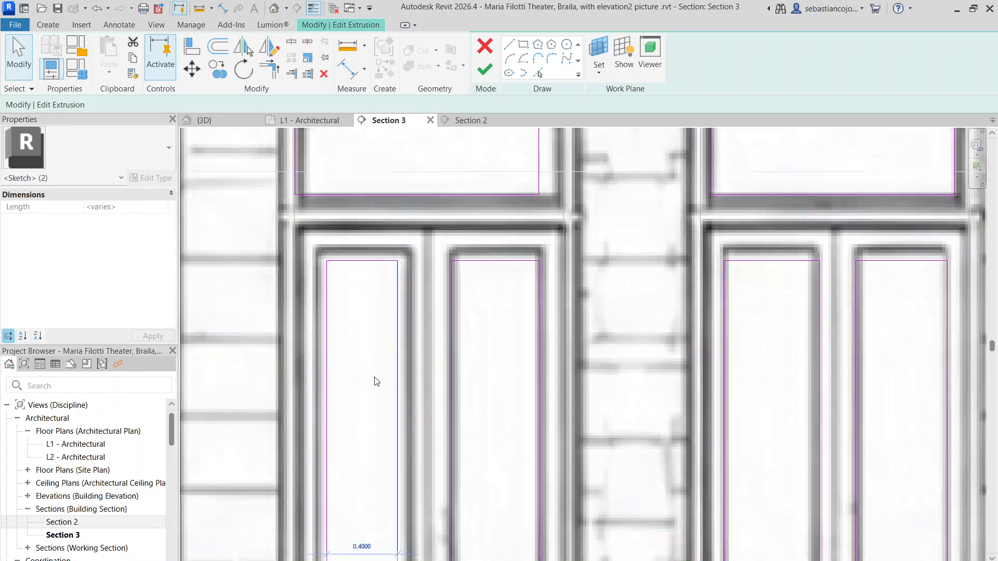
pyautogui.moveTo(435, 334); pyautogui.dragTo(424, 338)
pyautogui.scroll(-3, 418, 332)
pyautogui.scroll(-2, 346, 275)
pyautogui.moveTo(340, 264); pyautogui.dragTo(368, 440)
pyautogui.scroll(3, 339, 367)
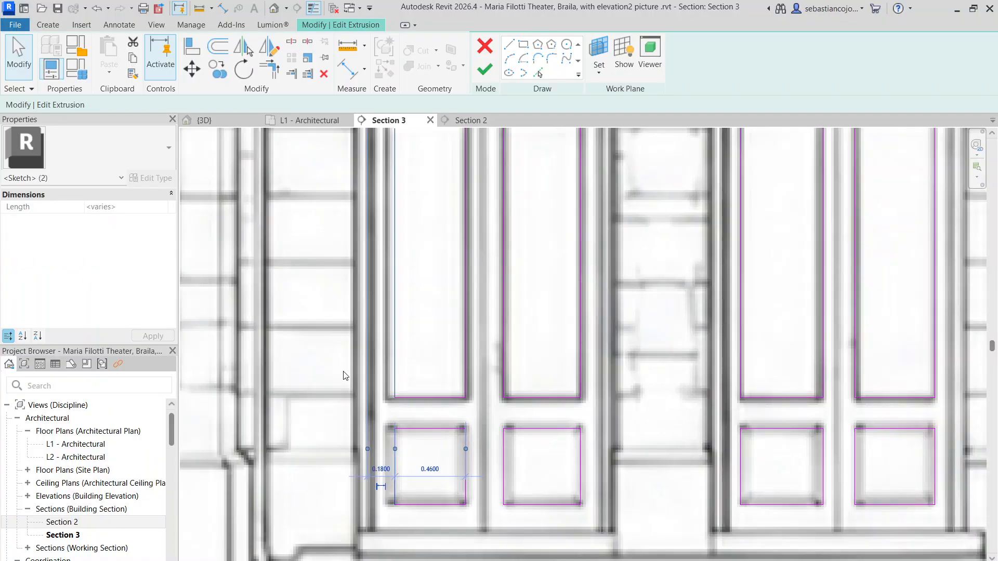
pyautogui.scroll(2, 345, 376)
pyautogui.moveTo(422, 380); pyautogui.dragTo(412, 370)
pyautogui.scroll(-6, 413, 369)
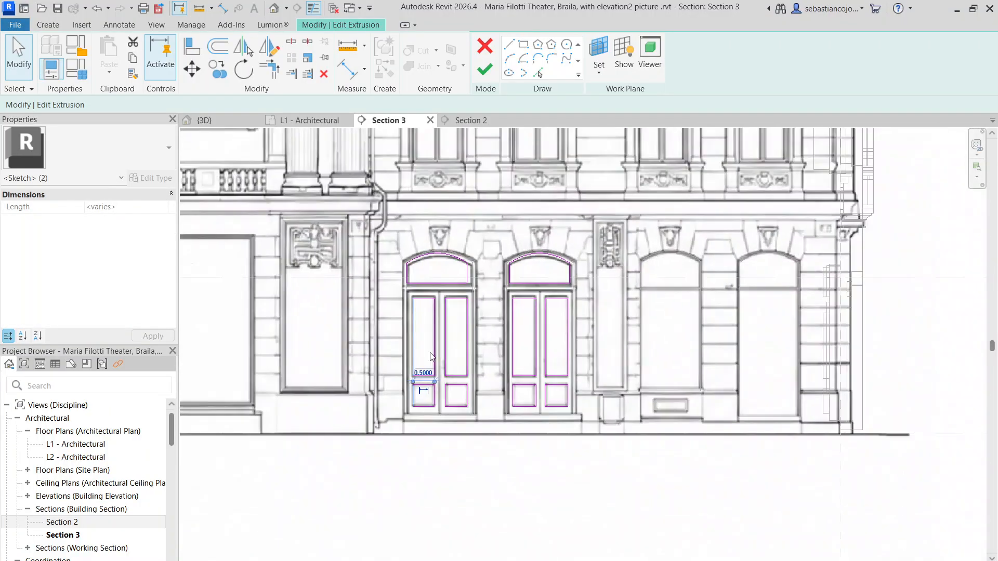
# Step: Move the arched transom outline above the first double door sideways to fit the picture's arched window
pyautogui.scroll(4, 396, 350)
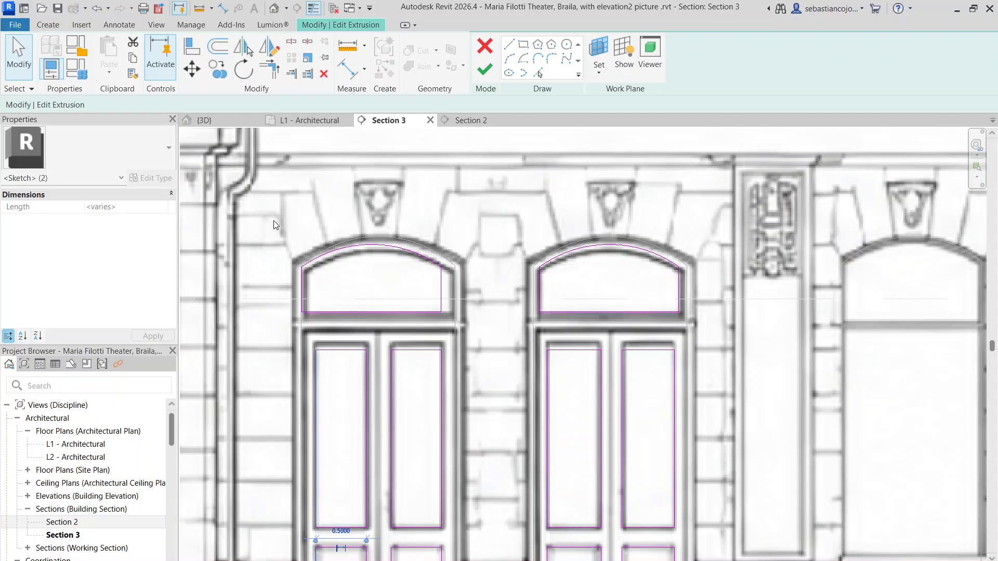
pyautogui.moveTo(274, 223)
pyautogui.mouseDown()
pyautogui.moveTo(464, 320)
pyautogui.moveTo(446, 293)
pyautogui.mouseUp()
pyautogui.scroll(4, 458, 312)
pyautogui.scroll(-6, 446, 293)
pyautogui.click(401, 332)
pyautogui.moveTo(400, 332)
pyautogui.mouseDown(button='middle')
pyautogui.moveTo(379, 327)
pyautogui.moveTo(336, 280)
pyautogui.mouseUp(button='middle')
pyautogui.scroll(1, 336, 281)
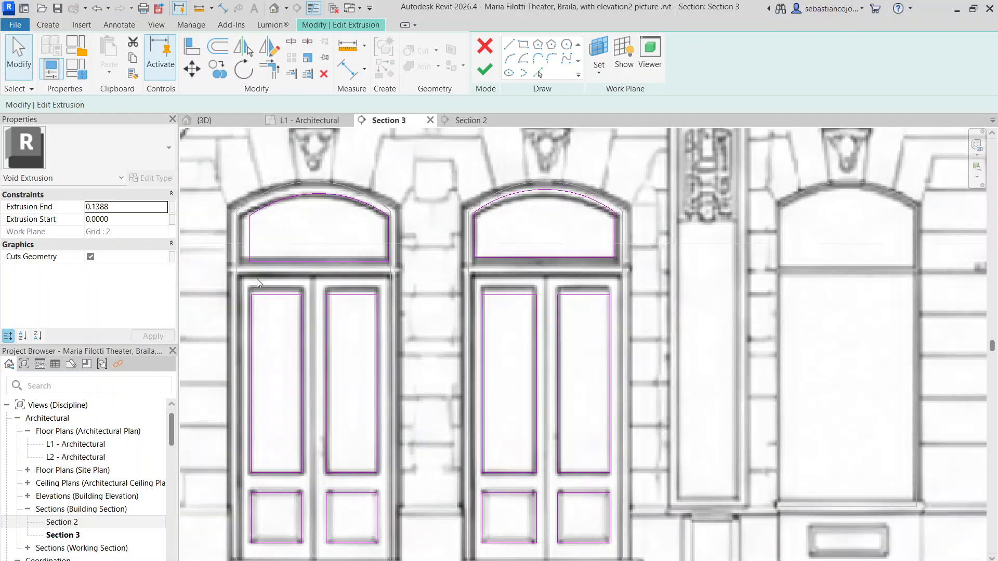
# Step: Raise the top edges of the four tall door panels to match the picture and finish the void extrusion sketch
pyautogui.moveTo(319, 304); pyautogui.dragTo(671, 326)
pyautogui.scroll(3, 587, 294)
pyautogui.moveTo(587, 295)
pyautogui.mouseDown()
pyautogui.moveTo(601, 265)
pyautogui.moveTo(599, 283)
pyautogui.mouseUp()
pyautogui.scroll(-6, 590, 323)
pyautogui.click(606, 279)
pyautogui.scroll(-2, 588, 293)
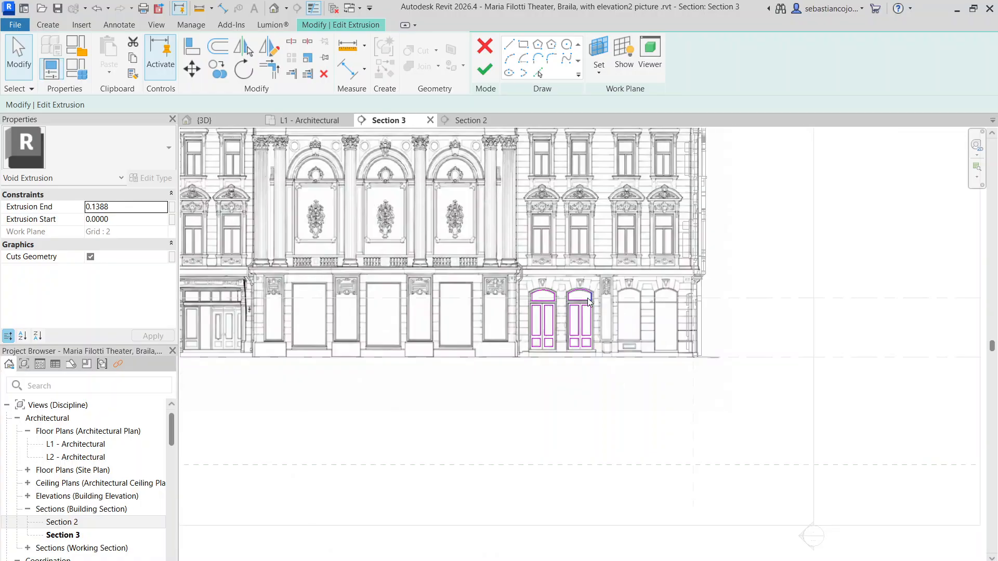
pyautogui.moveTo(663, 422); pyautogui.dragTo(649, 424, button='middle')
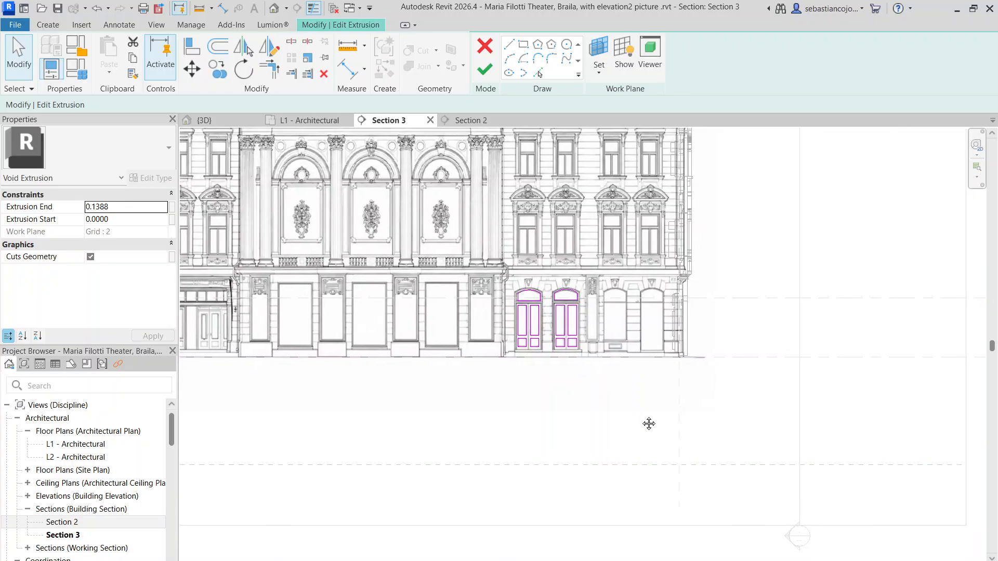
pyautogui.click(476, 75)
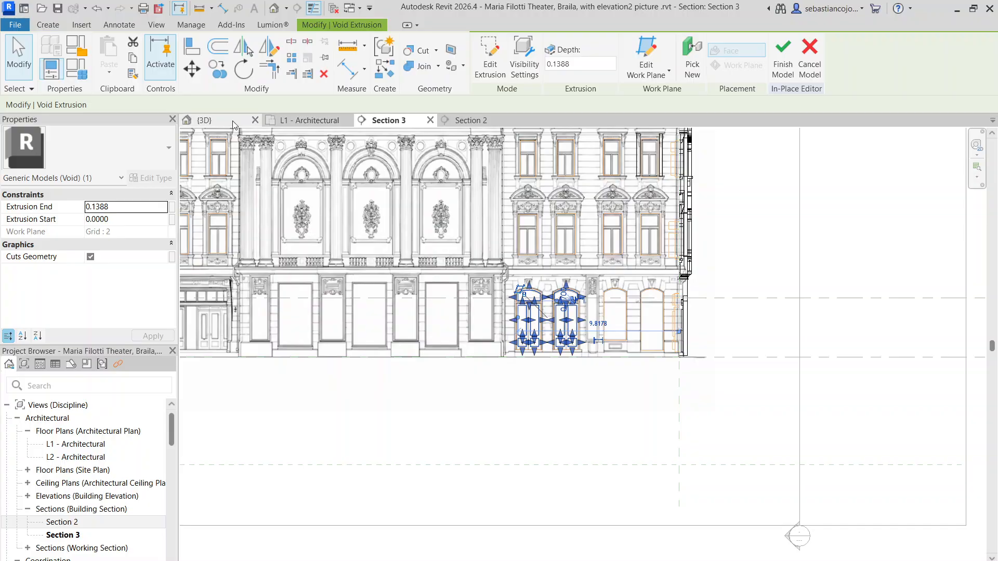
# Step: In the 3D view, stretch the door-panel void to an extrusion end of about 0.61 and move its start to about 0.08
pyautogui.click(232, 121)
pyautogui.moveTo(407, 237); pyautogui.dragTo(427, 233)
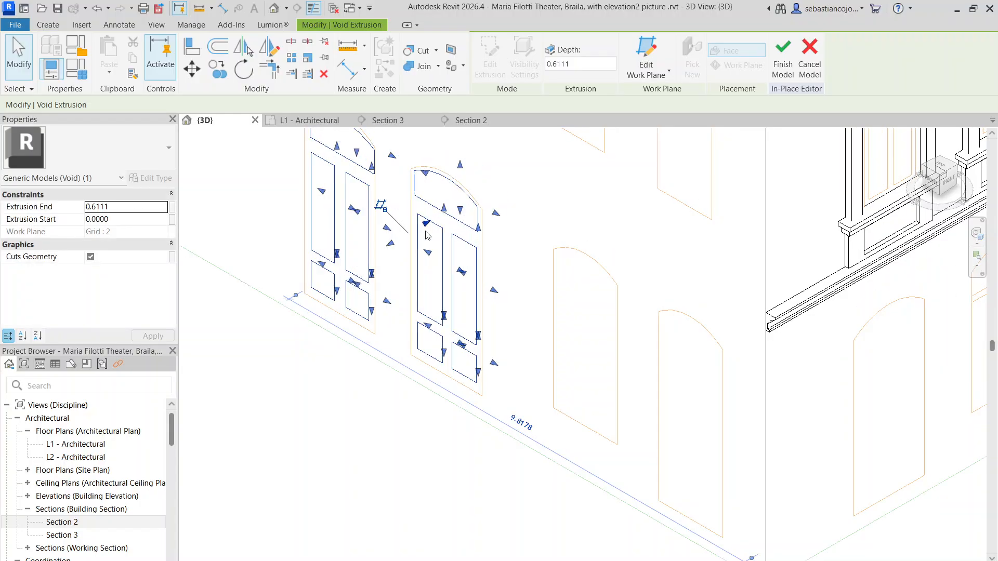
pyautogui.click(524, 255)
pyautogui.click(453, 261)
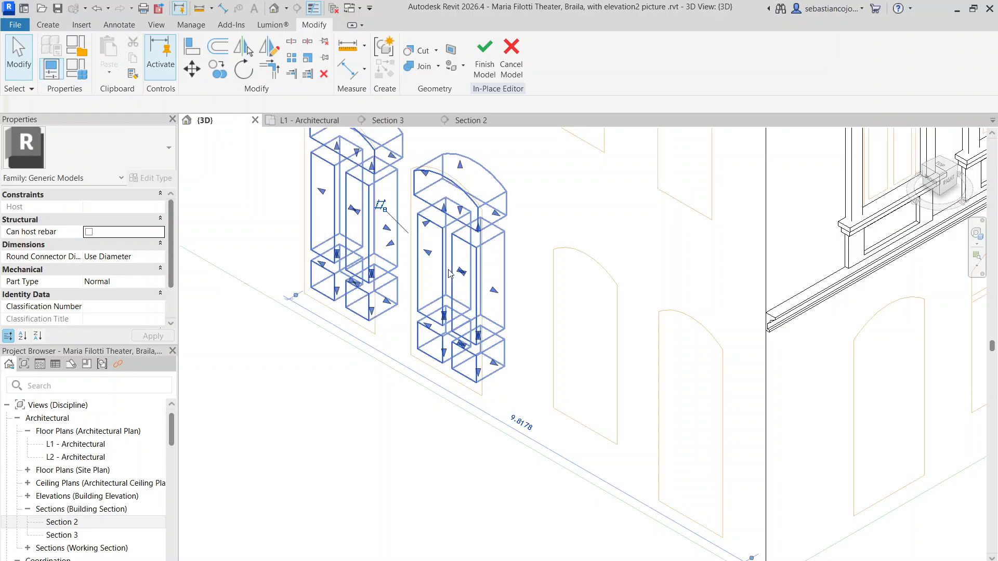
pyautogui.scroll(3, 453, 259)
pyautogui.scroll(-1, 341, 256)
pyautogui.scroll(1, 336, 247)
pyautogui.moveTo(335, 248); pyautogui.dragTo(348, 247)
pyautogui.scroll(-4, 349, 247)
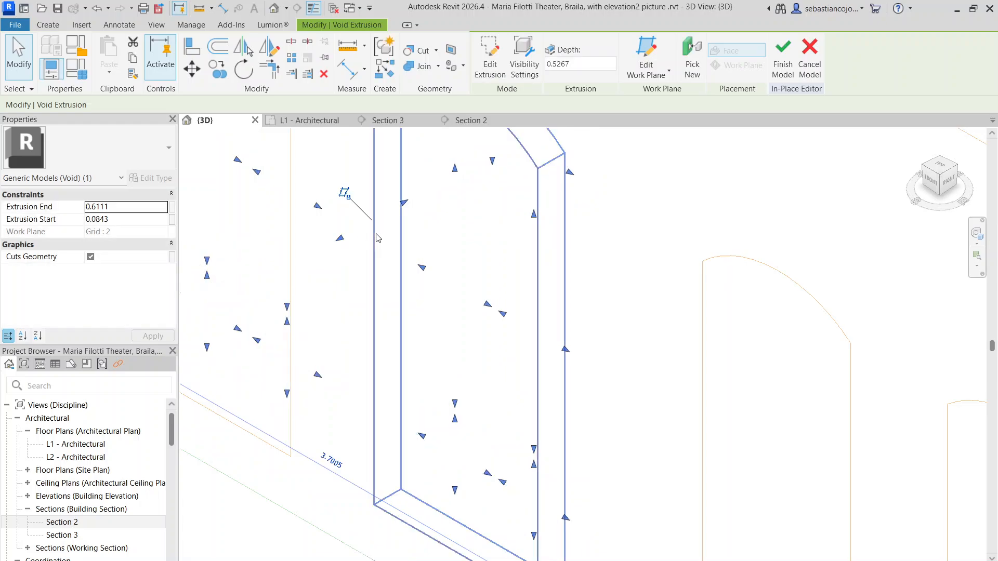
# Step: Readjust the door-panel void's depth so it cuts recessed panels into both arched double doors
pyautogui.click(364, 276)
pyautogui.click(393, 254)
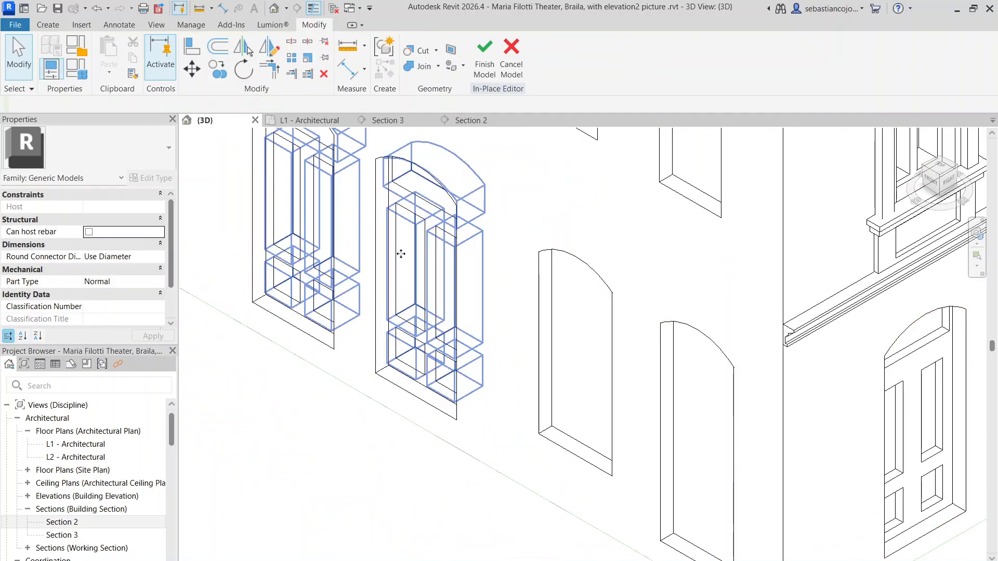
pyautogui.scroll(4, 398, 240)
pyautogui.moveTo(366, 211); pyautogui.dragTo(335, 225)
pyautogui.click(304, 171)
# Step: Check both side-facade doors against the rest of the building and finish the in-place model
pyautogui.scroll(-5, 407, 232)
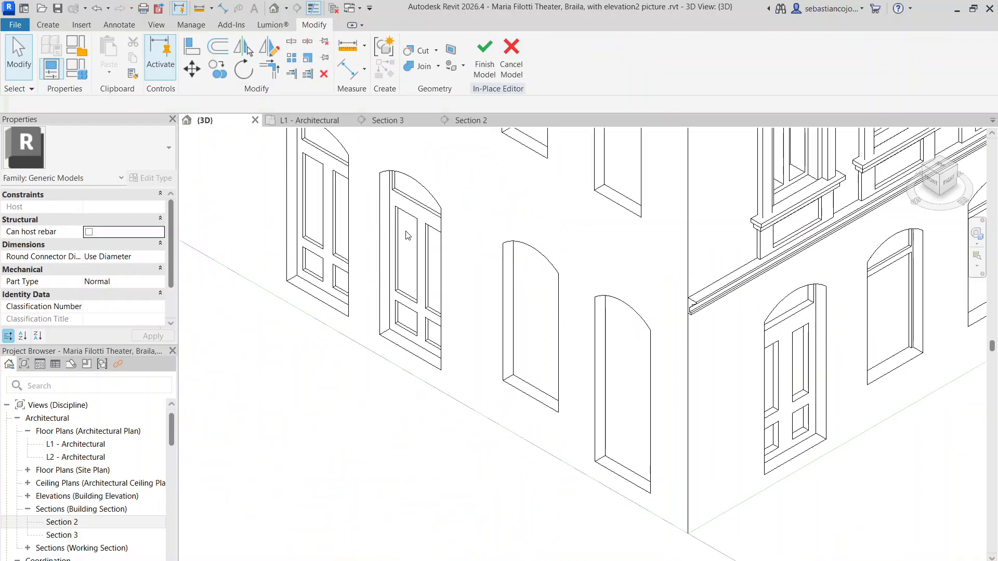
pyautogui.scroll(-1, 395, 328)
pyautogui.scroll(-2, 397, 331)
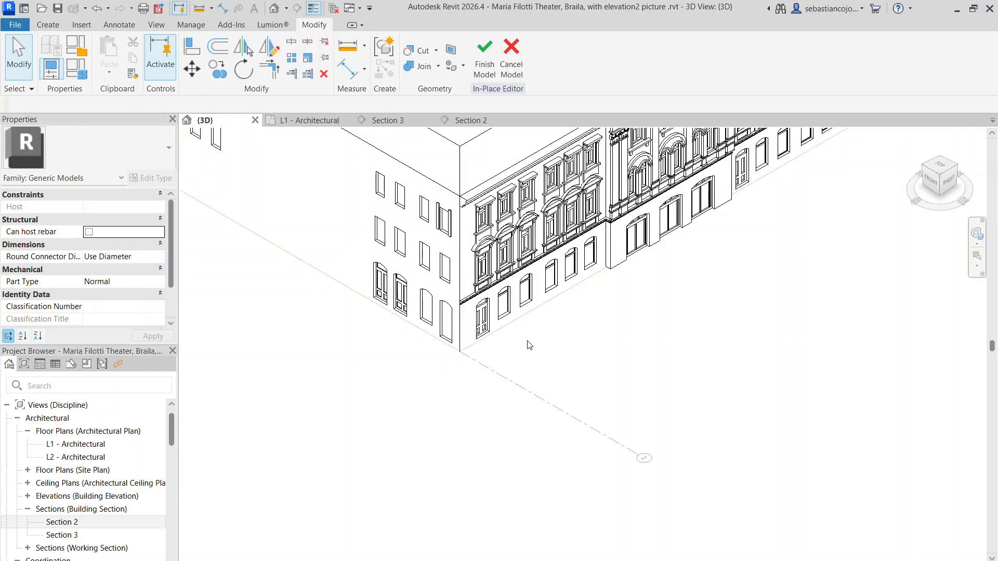
pyautogui.scroll(3, 530, 345)
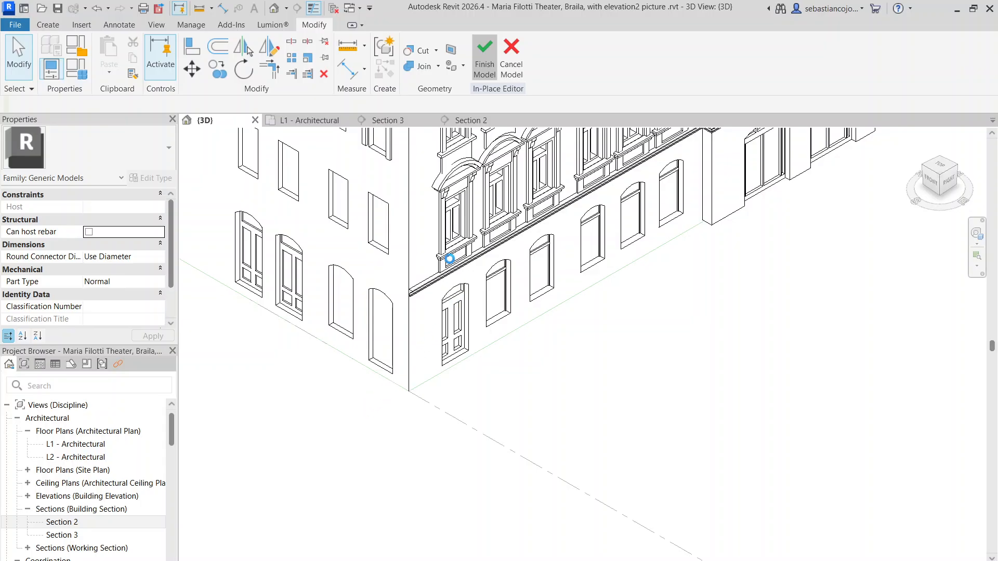
pyautogui.scroll(-6, 484, 413)
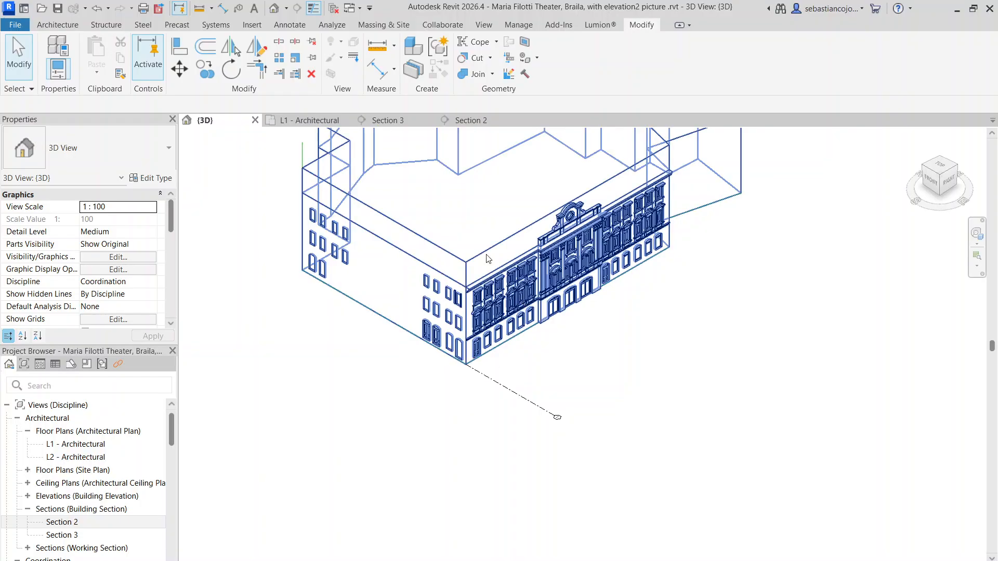
# Step: Inspect the main and side facades in the 3D view, comparing the finished doors with the remaining plain window openings
pyautogui.scroll(3, 462, 223)
pyautogui.scroll(3, 665, 291)
pyautogui.keyDown('shift'); pyautogui.moveTo(688, 293); pyautogui.dragTo(663, 349, button='middle'); pyautogui.keyUp('shift')
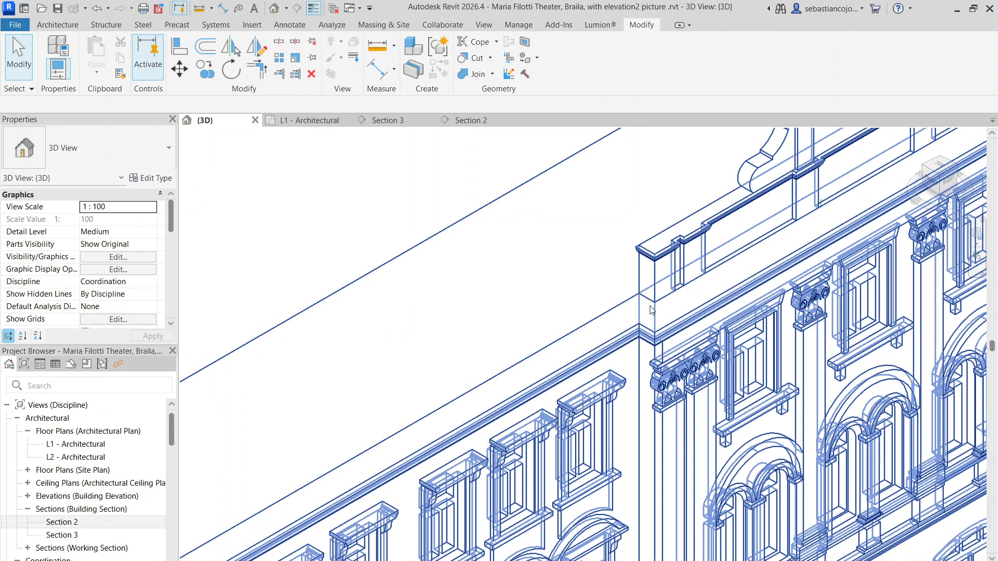
pyautogui.click(625, 296)
pyautogui.scroll(-3, 625, 296)
pyautogui.press('Escape')
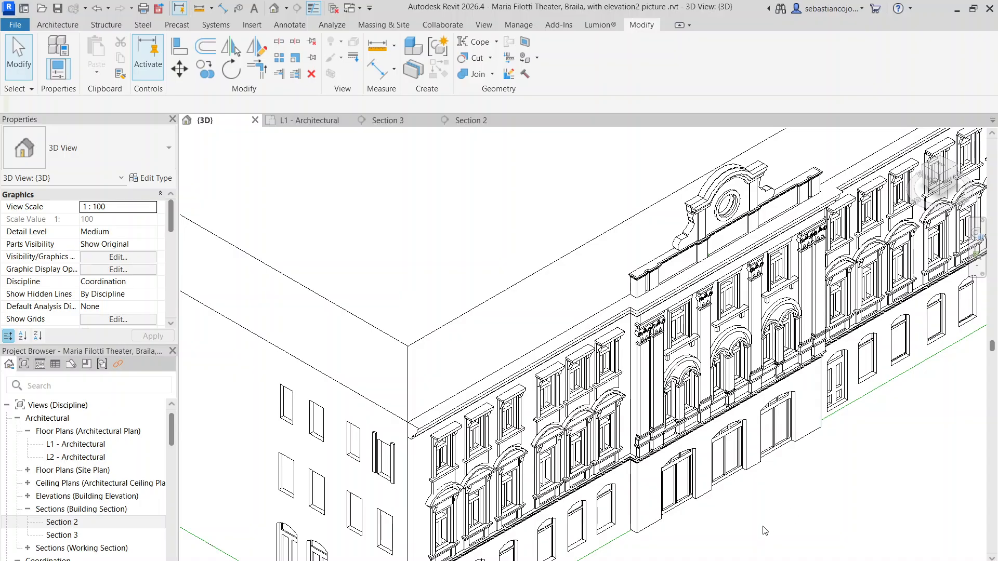
pyautogui.moveTo(765, 531); pyautogui.dragTo(848, 363, button='middle')
pyautogui.scroll(-3, 835, 429)
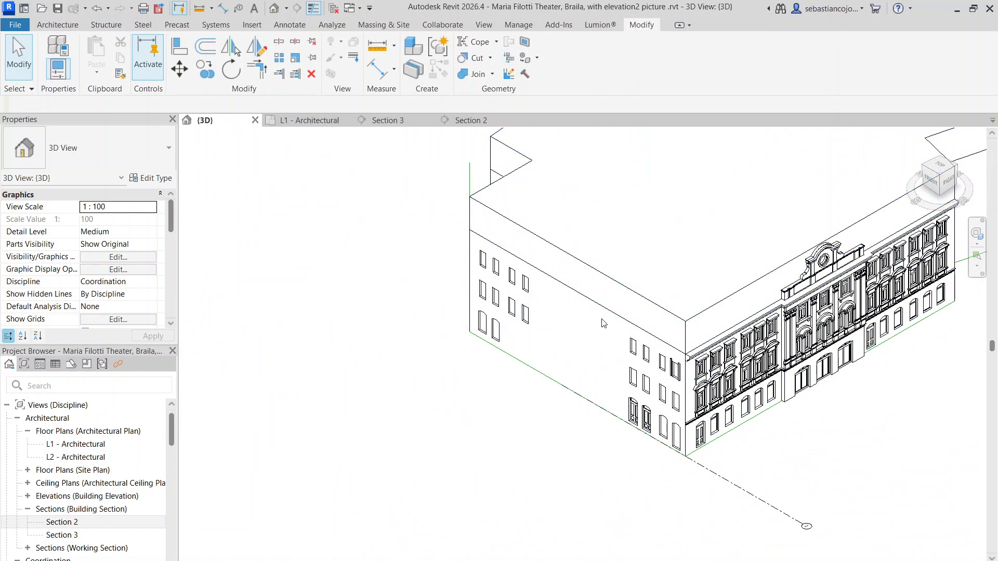
pyautogui.scroll(2, 603, 324)
pyautogui.moveTo(619, 347); pyautogui.dragTo(566, 296, button='middle')
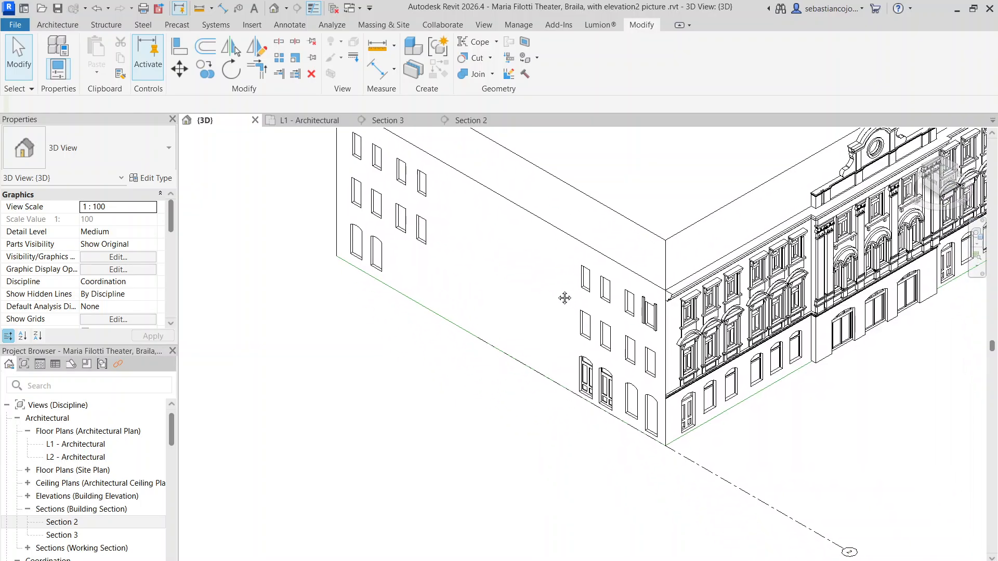
pyautogui.scroll(3, 714, 360)
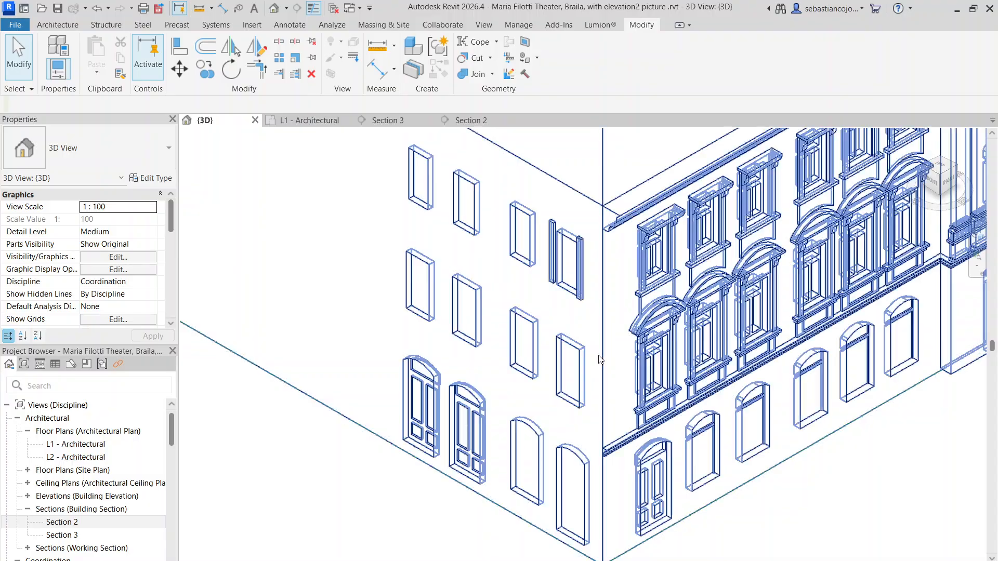
pyautogui.moveTo(685, 501); pyautogui.dragTo(611, 463, button='middle')
pyautogui.scroll(3, 591, 316)
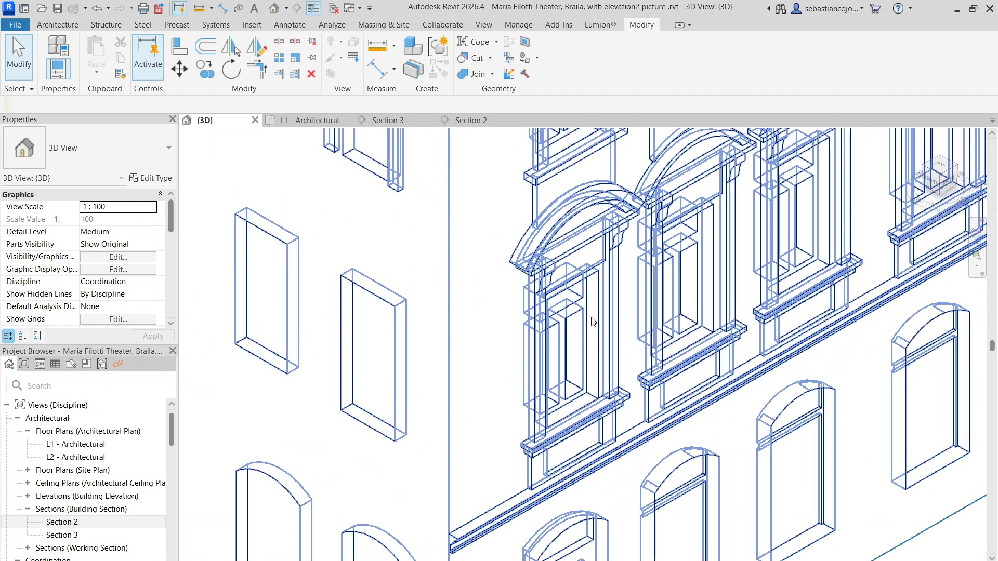
pyautogui.scroll(-3, 582, 327)
# Step: Open the facade model for in-place editing and select the void extrusion of the main facade's ground-floor arched windows
pyautogui.scroll(4, 583, 333)
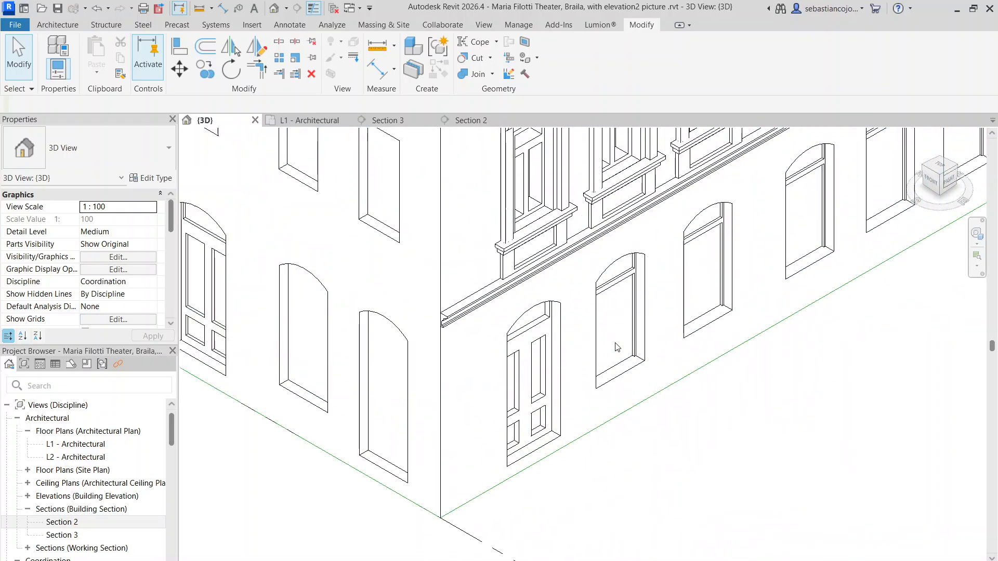
pyautogui.click(643, 324)
pyautogui.scroll(2, 642, 322)
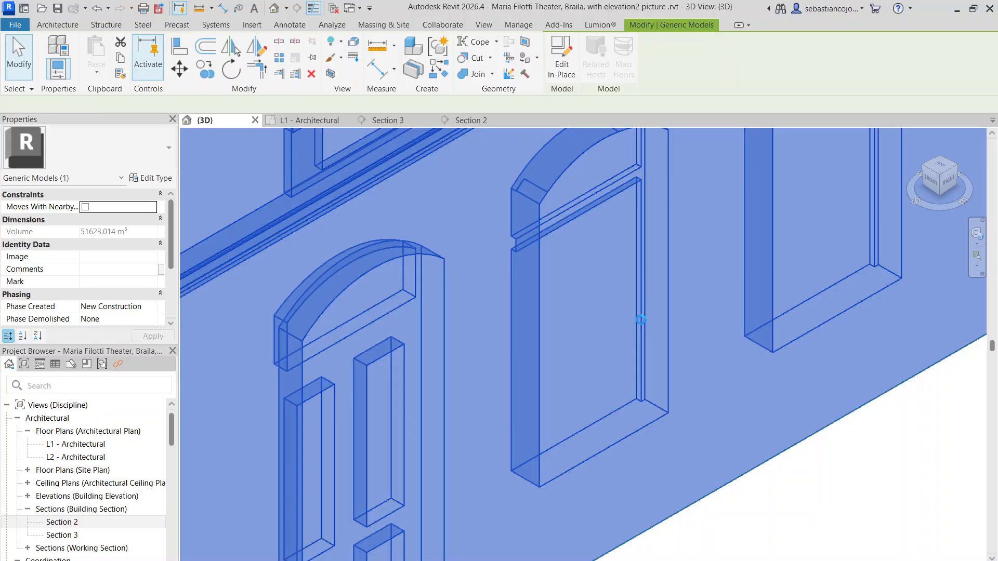
pyautogui.scroll(-3, 642, 320)
pyautogui.scroll(2, 642, 320)
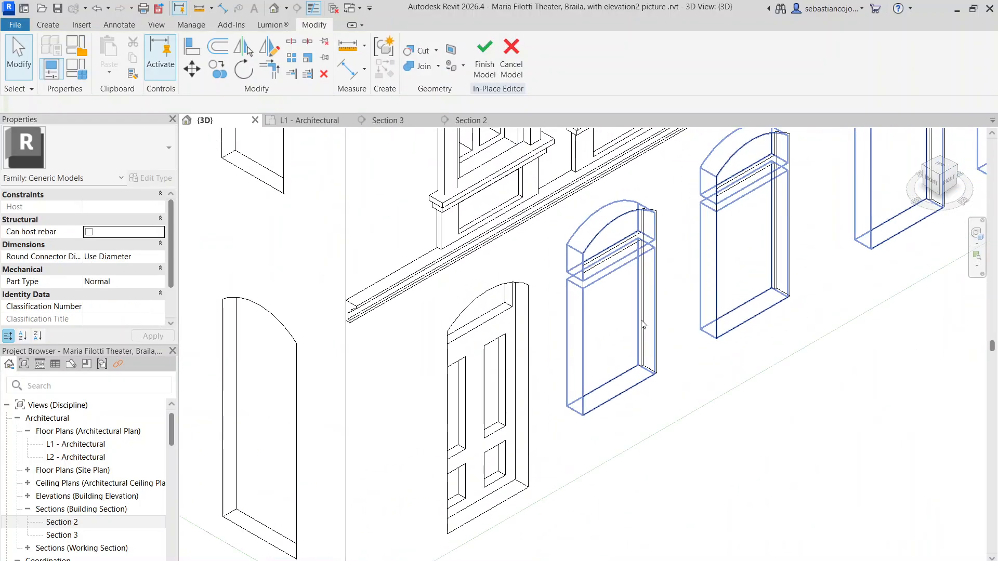
pyautogui.click(642, 320)
pyautogui.scroll(-1, 642, 320)
pyautogui.scroll(-2, 643, 324)
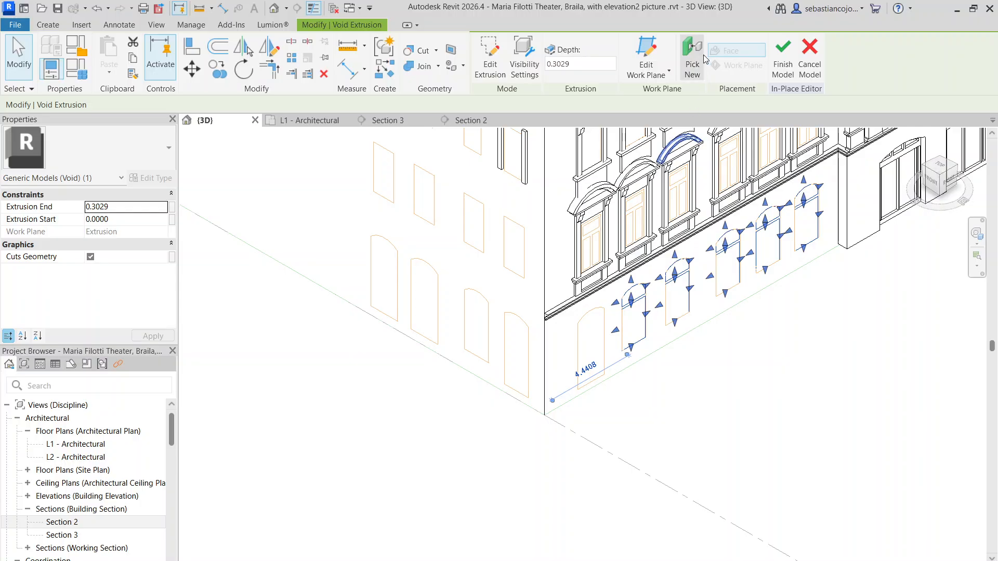
# Step: Copy the ground-floor window void a short distance along the main facade
pyautogui.click(219, 69)
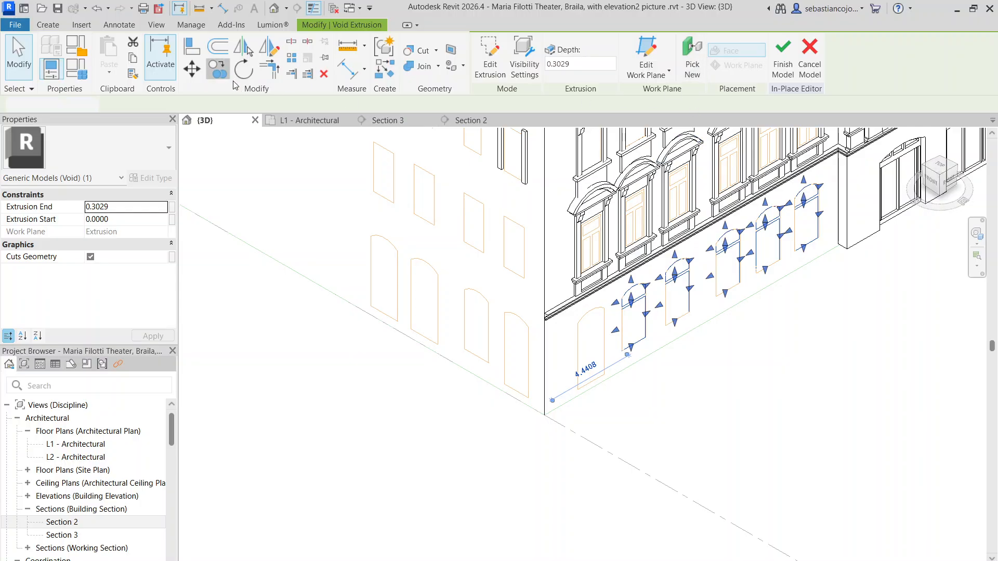
pyautogui.scroll(4, 635, 355)
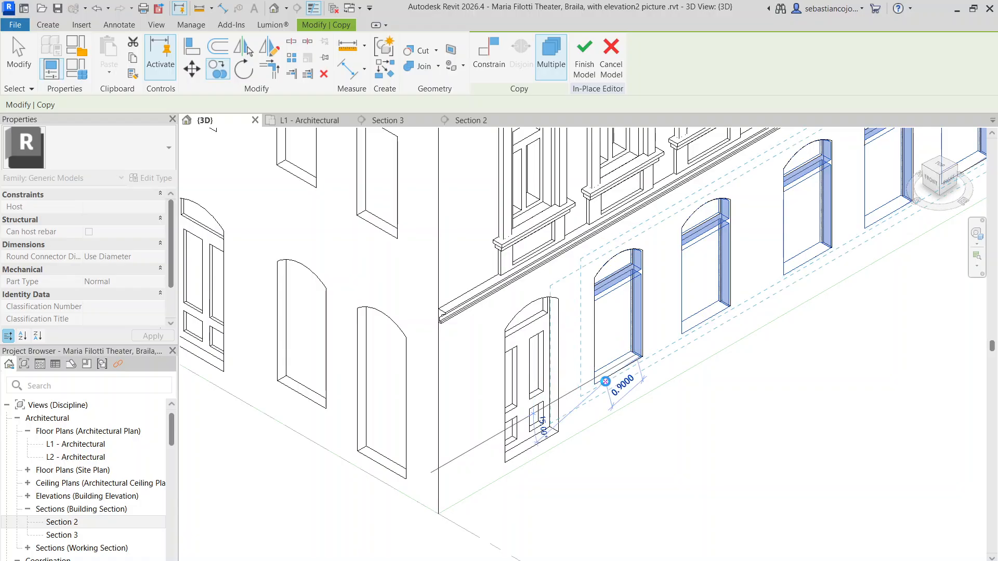
pyautogui.click(606, 381)
pyautogui.scroll(-4, 606, 382)
pyautogui.press('Escape')
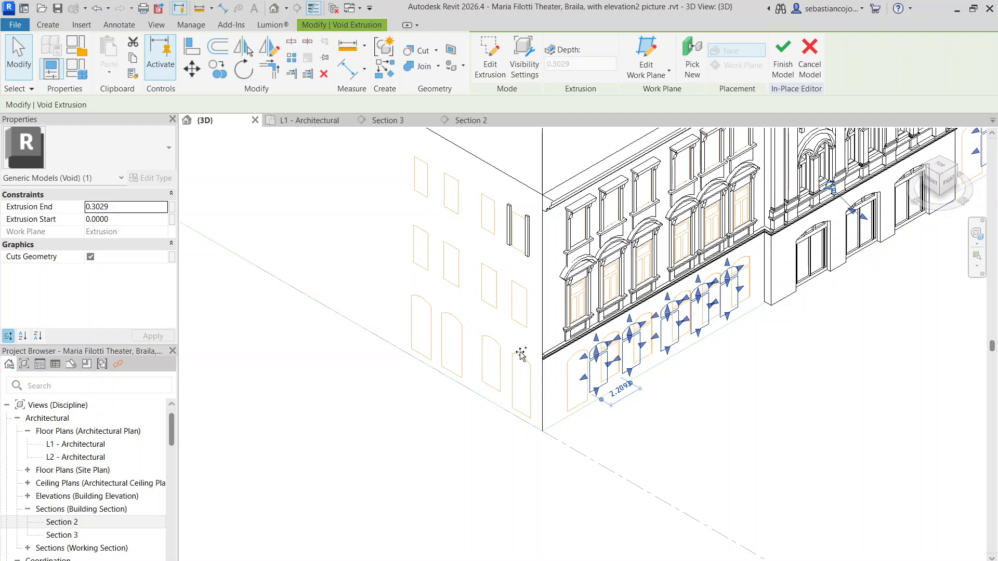
# Step: Rehost the copied window void on the Grid : 2 work plane, placing it along the side facade
pyautogui.click(693, 66)
pyautogui.scroll(-5, 503, 302)
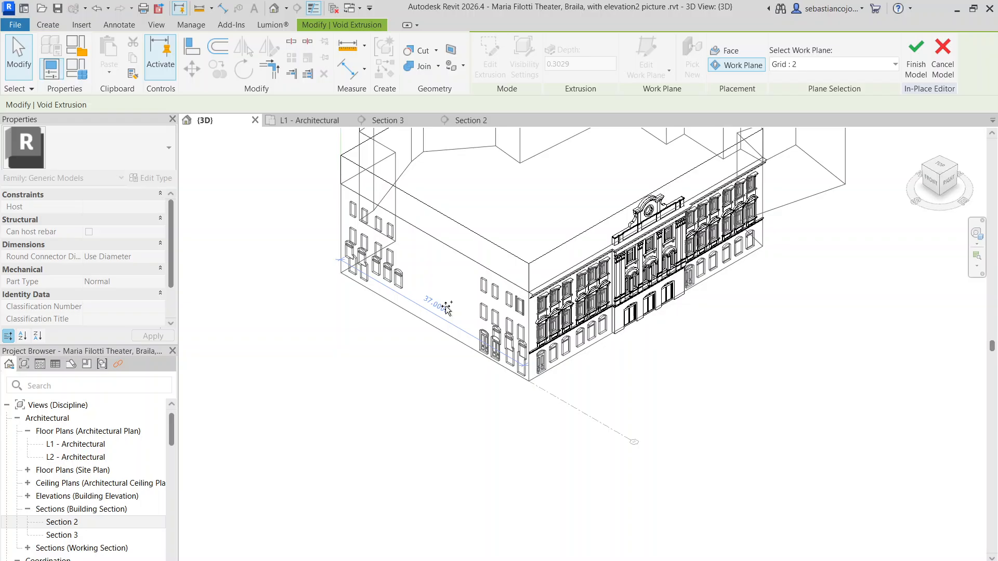
pyautogui.click(447, 308)
pyautogui.scroll(5, 446, 322)
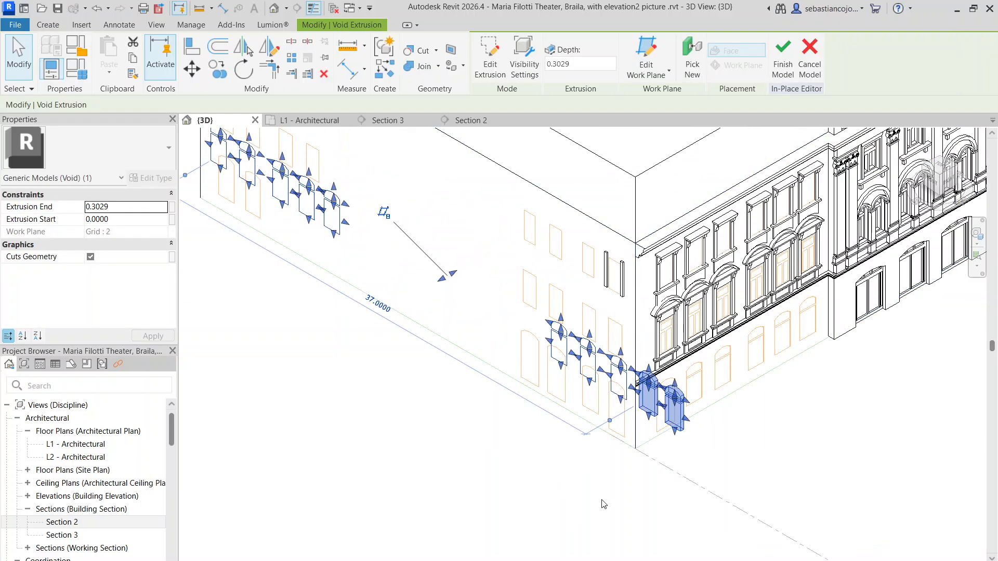
# Step: In Section 3, edit the copied void's sketch, deleting the three window outlines around the canopied entrance and three near the double doors
pyautogui.moveTo(325, 488); pyautogui.dragTo(419, 492, button='middle')
pyautogui.scroll(1, 441, 213)
pyautogui.click(403, 120)
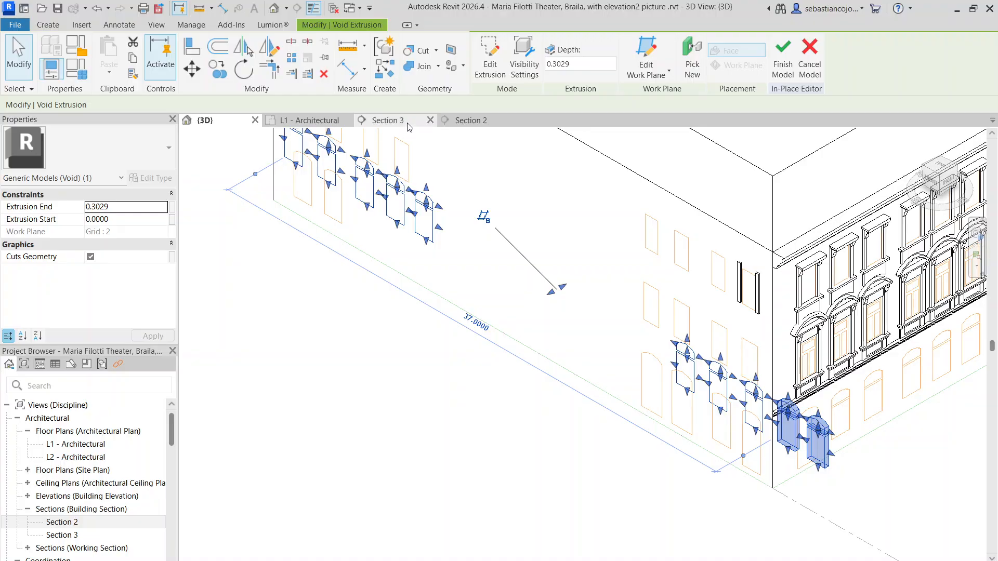
pyautogui.scroll(-6, 641, 331)
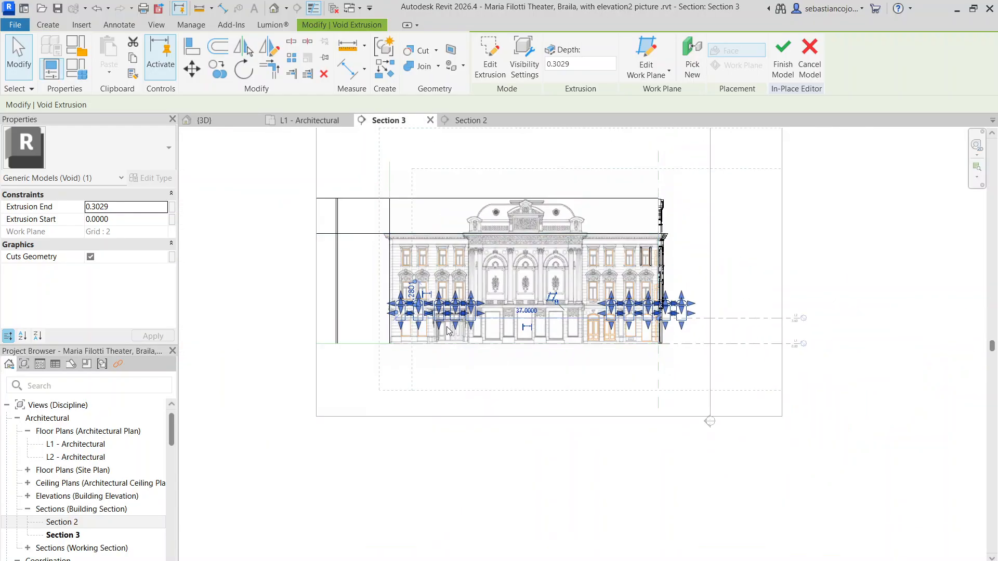
pyautogui.scroll(6, 450, 326)
pyautogui.scroll(4, 387, 317)
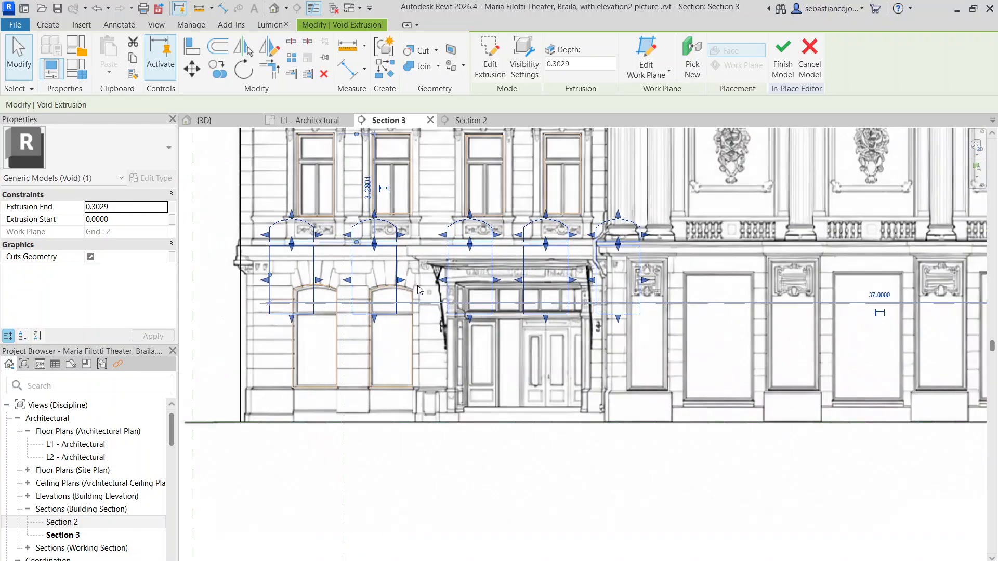
pyautogui.doubleClick(452, 258)
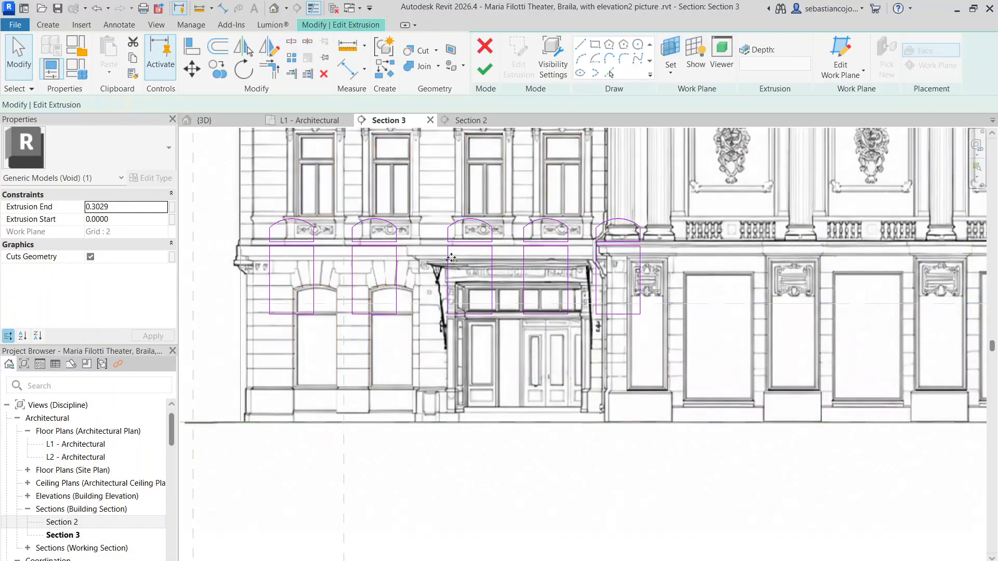
pyautogui.scroll(-4, 449, 253)
pyautogui.moveTo(435, 233); pyautogui.dragTo(616, 292)
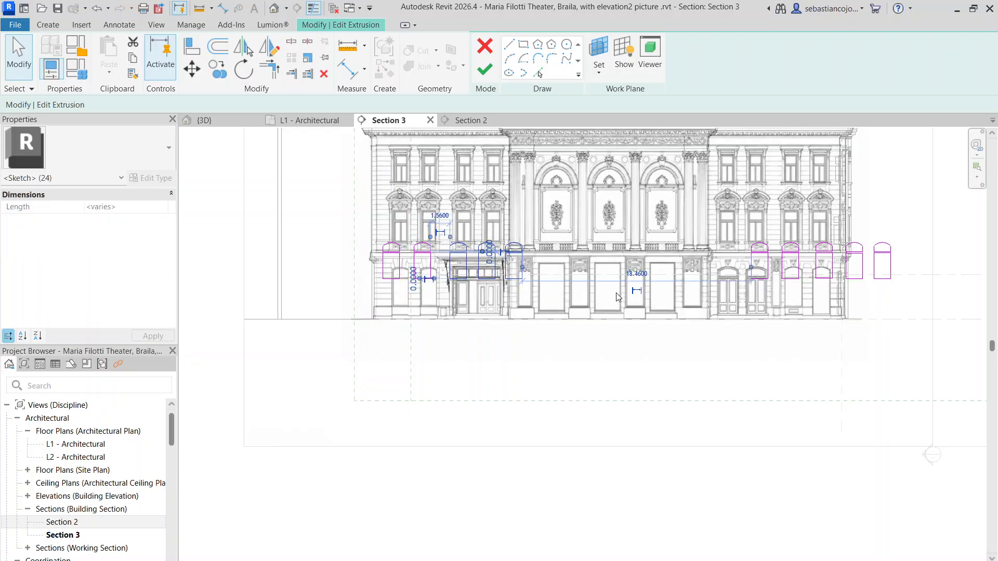
pyautogui.press('Delete')
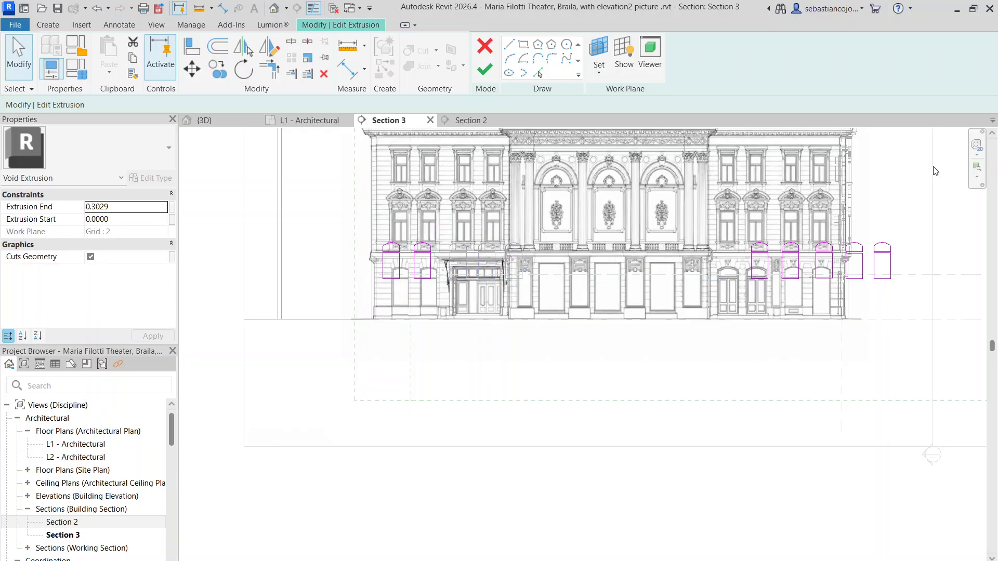
pyautogui.moveTo(740, 225); pyautogui.dragTo(839, 312)
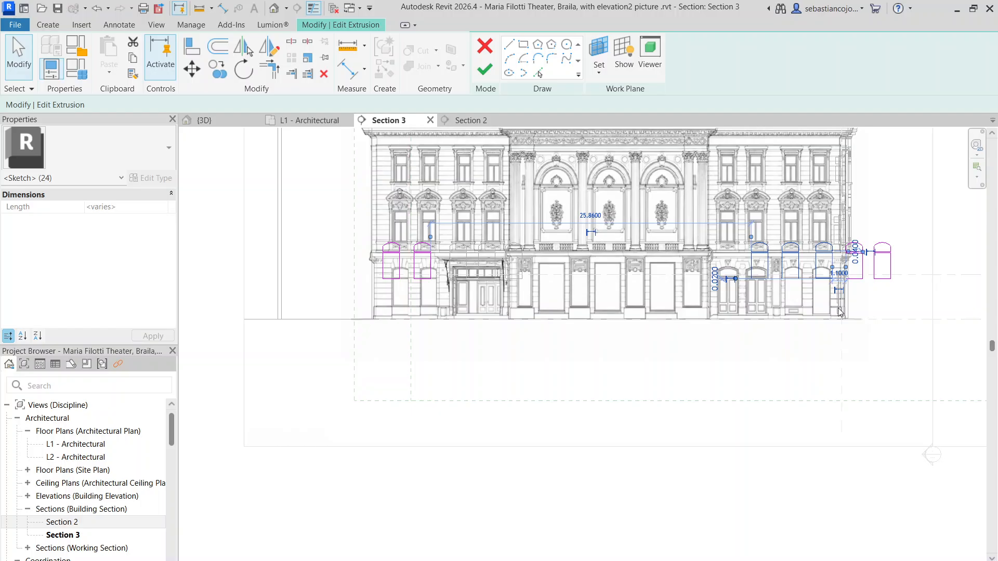
pyautogui.press('Delete')
# Step: Move the two remaining window outlines beside the canopied entrance down onto the pair of arched ground-floor windows in the picture
pyautogui.scroll(4, 416, 259)
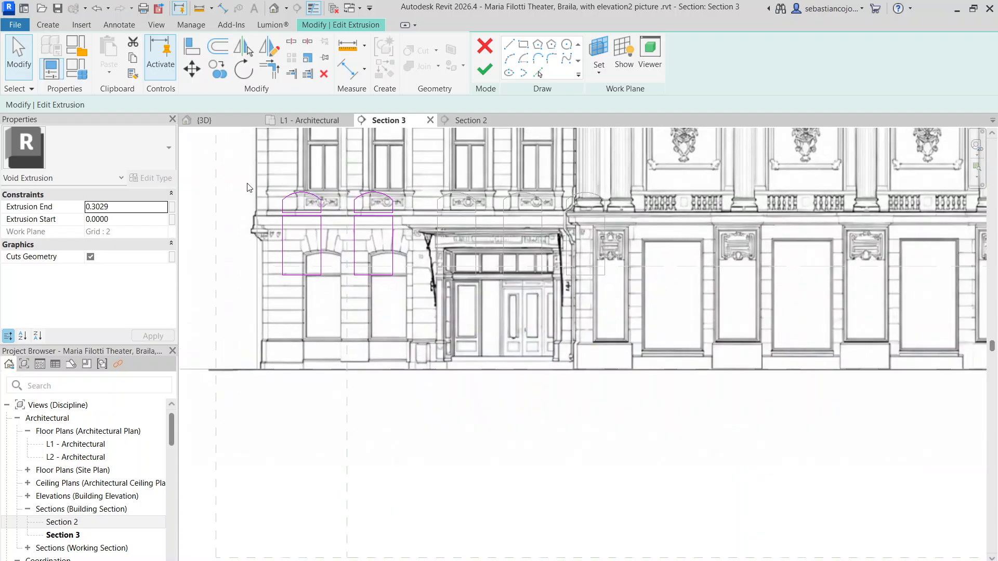
pyautogui.moveTo(262, 171); pyautogui.dragTo(429, 323)
pyautogui.scroll(4, 364, 284)
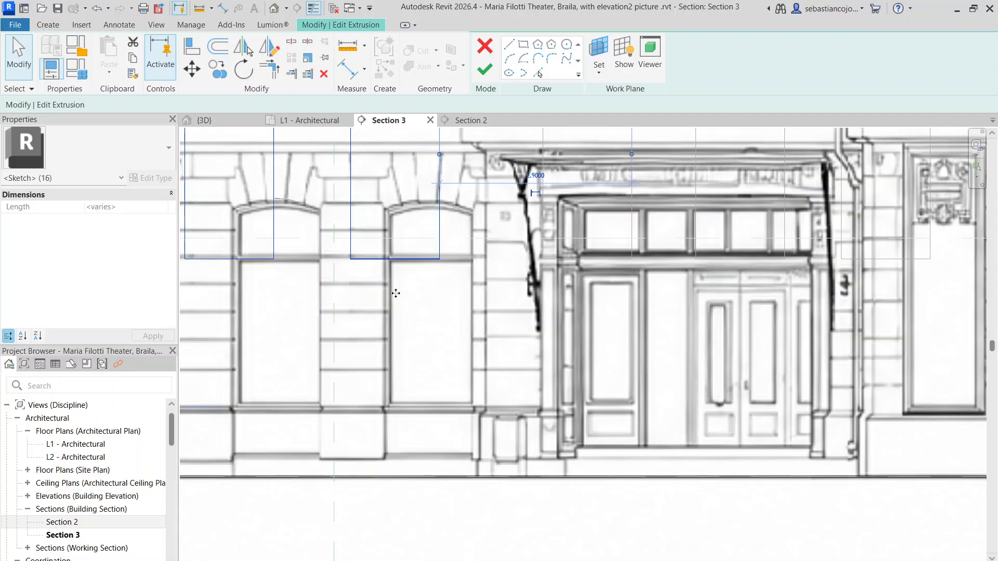
pyautogui.moveTo(396, 293); pyautogui.dragTo(420, 398)
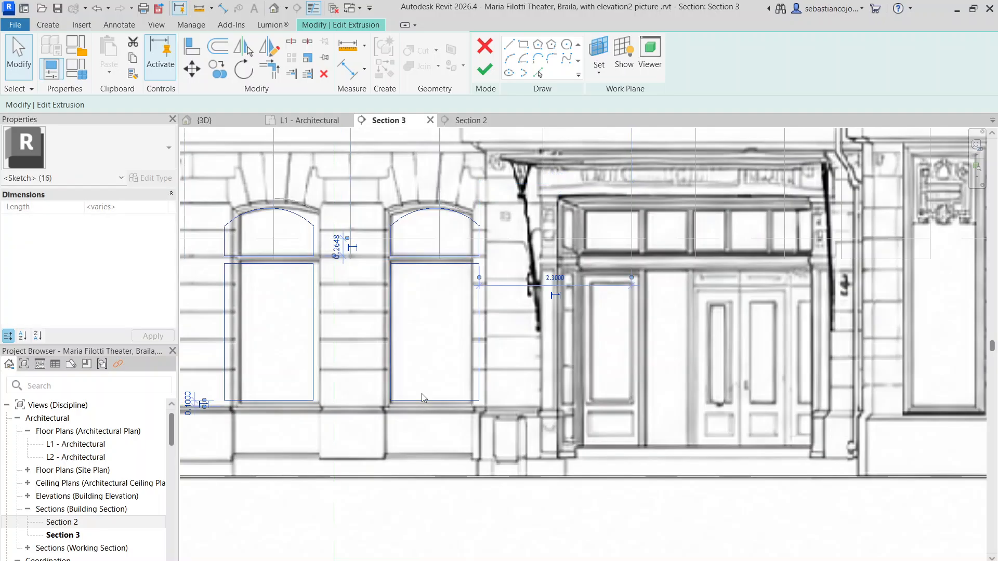
pyautogui.scroll(-4, 422, 394)
pyautogui.scroll(4, 367, 343)
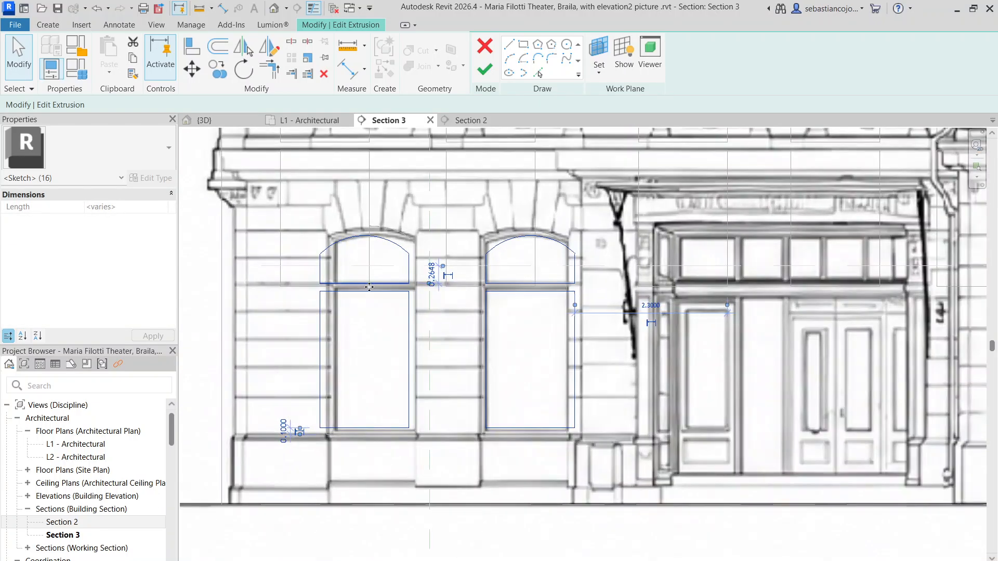
# Step: Shift the outermost arched window's outline sideways to meet the inner edge of the pictured window opening
pyautogui.scroll(1, 369, 287)
pyautogui.moveTo(268, 189); pyautogui.dragTo(476, 510)
pyautogui.scroll(3, 433, 283)
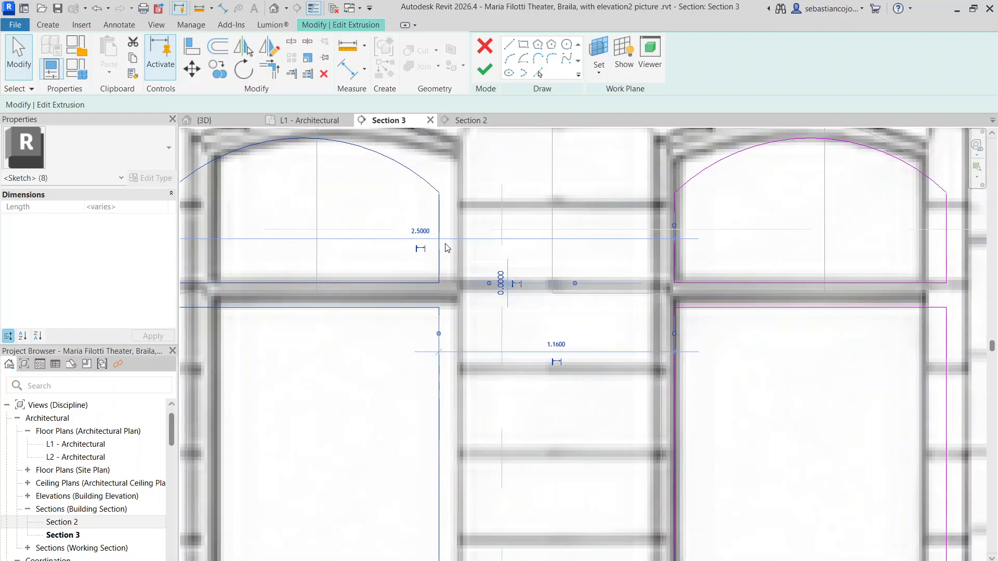
pyautogui.moveTo(464, 214); pyautogui.dragTo(458, 232)
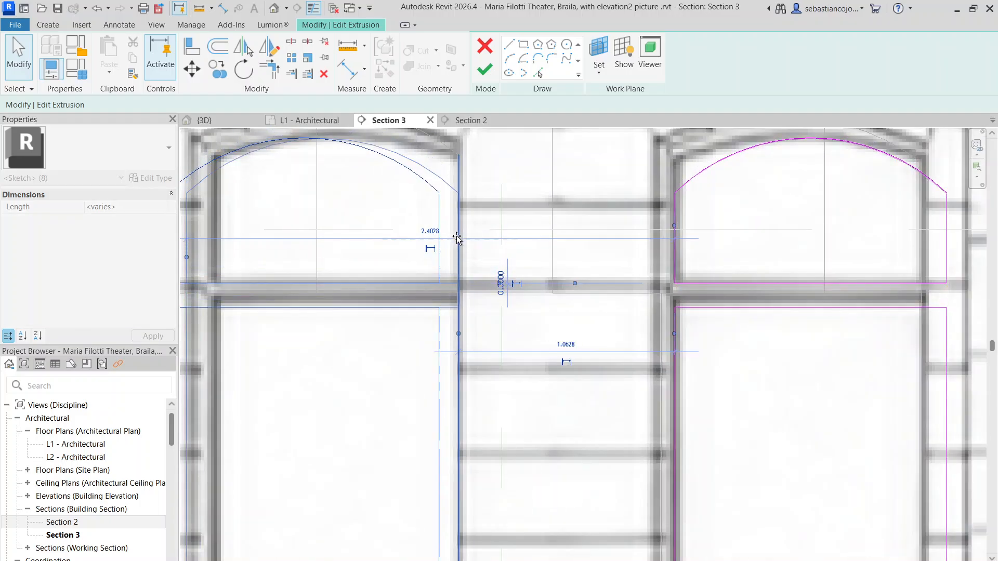
pyautogui.scroll(-2, 457, 234)
pyautogui.click(341, 238)
# Step: Adjust the side edges and arc of the outermost window's upper pane outline to fit the pictured arched pane
pyautogui.scroll(2, 328, 239)
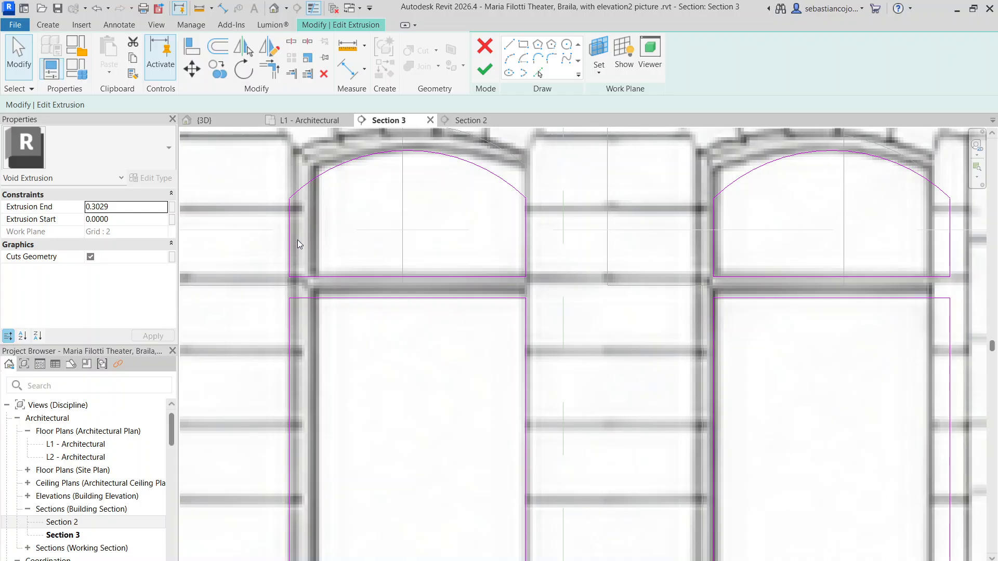
pyautogui.moveTo(298, 241); pyautogui.dragTo(319, 239)
pyautogui.click(515, 243)
pyautogui.moveTo(526, 239)
pyautogui.mouseDown()
pyautogui.moveTo(509, 239)
pyautogui.moveTo(519, 242)
pyautogui.mouseUp()
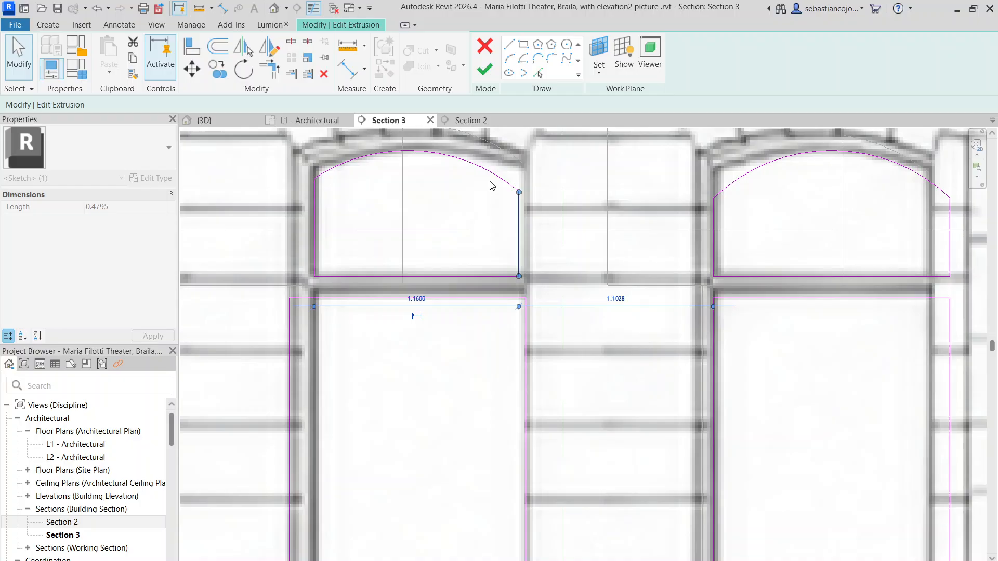
pyautogui.click(435, 153)
pyautogui.moveTo(432, 153)
pyautogui.mouseDown()
pyautogui.moveTo(426, 145)
pyautogui.moveTo(452, 146)
pyautogui.moveTo(447, 152)
pyautogui.mouseUp()
# Step: Pull both vertical edges of the outermost window's lower pane outline inward to fit the pictured glass
pyautogui.scroll(-2, 379, 272)
pyautogui.scroll(2, 359, 264)
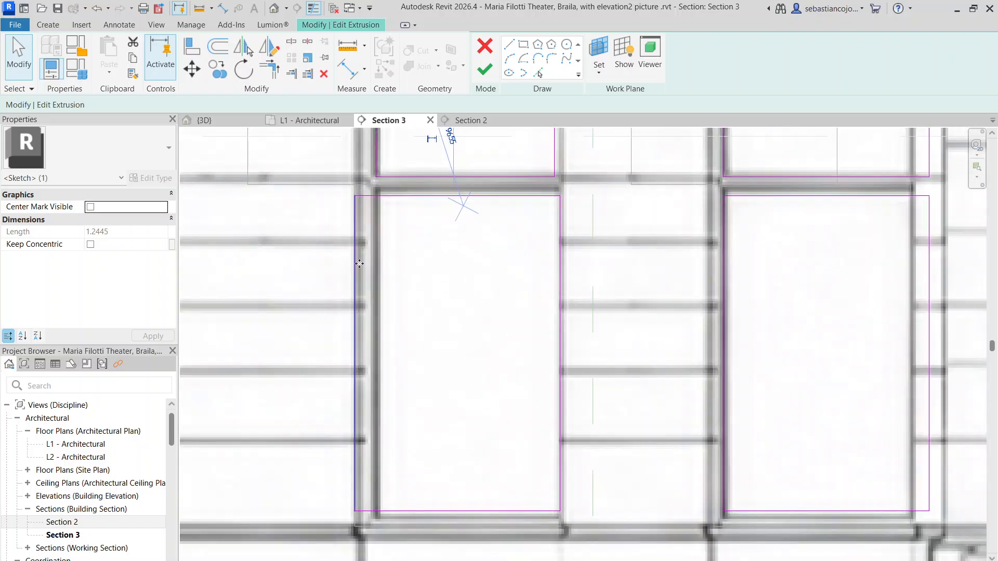
pyautogui.moveTo(359, 264); pyautogui.dragTo(375, 267)
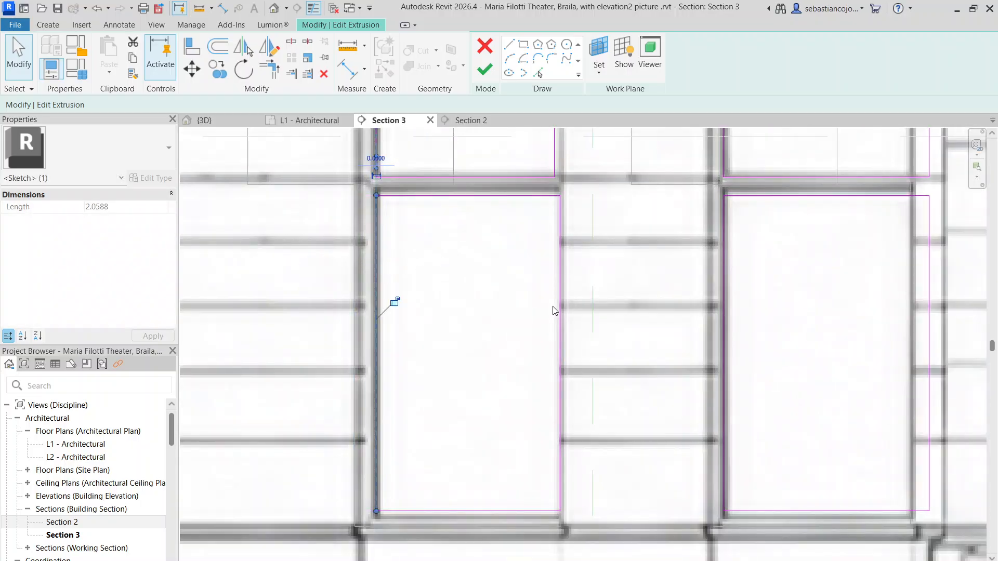
pyautogui.moveTo(559, 310)
pyautogui.mouseDown()
pyautogui.moveTo(528, 303)
pyautogui.moveTo(550, 318)
pyautogui.mouseUp()
pyautogui.scroll(-4, 486, 310)
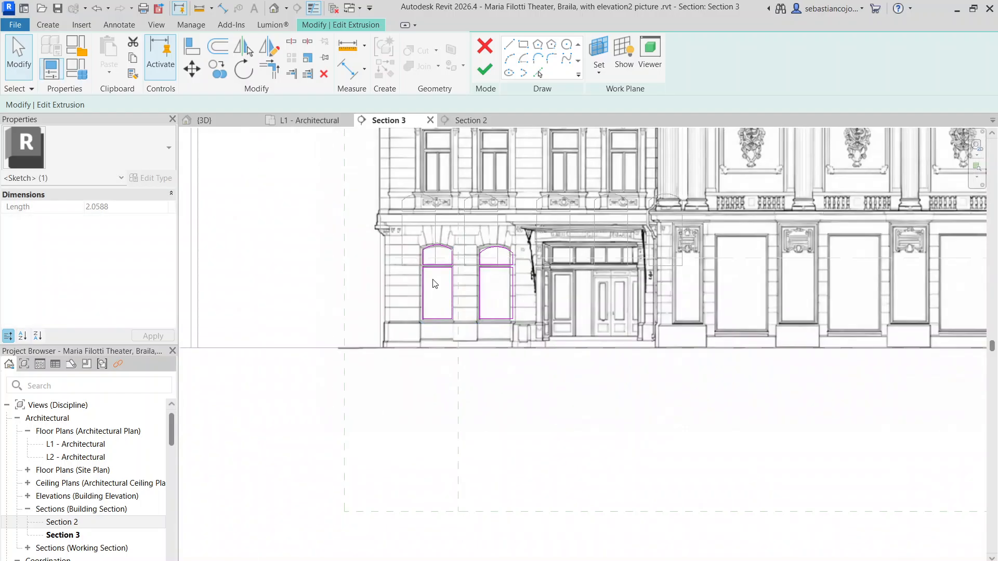
pyautogui.click(435, 284)
pyautogui.scroll(3, 441, 259)
pyautogui.scroll(-7, 416, 293)
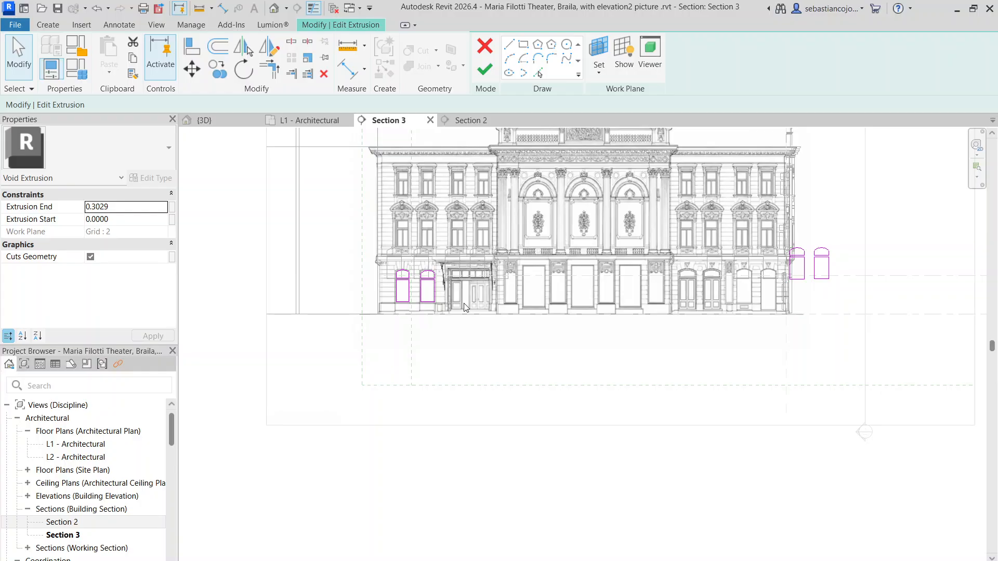
pyautogui.scroll(5, 466, 307)
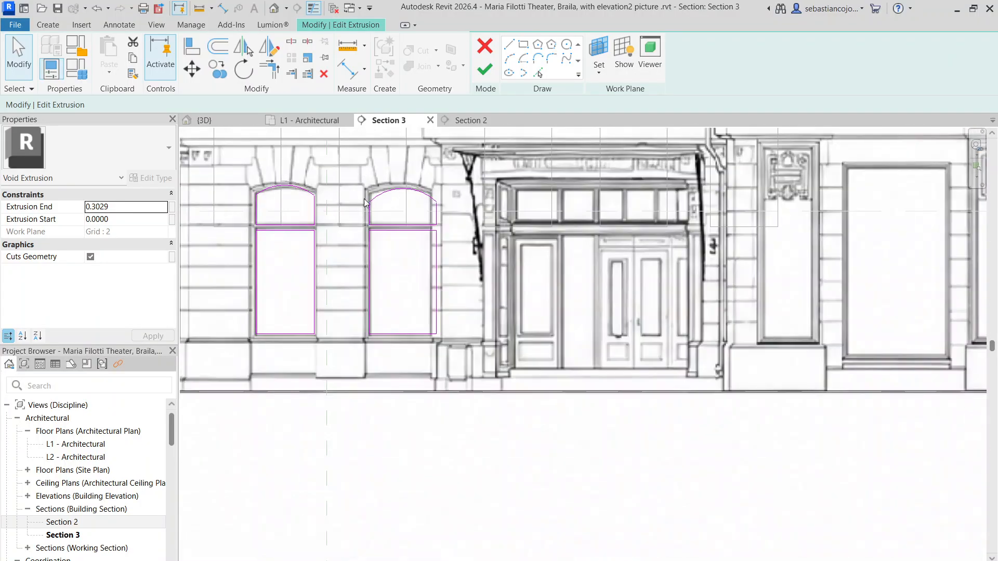
# Step: Pull the upper and lower pane outlines' outer edges inward to fit the pictured window nearest the canopied entrance
pyautogui.moveTo(356, 171); pyautogui.dragTo(380, 354)
pyautogui.click(402, 161)
pyautogui.moveTo(406, 164)
pyautogui.mouseDown()
pyautogui.moveTo(469, 346)
pyautogui.moveTo(456, 392)
pyautogui.mouseUp()
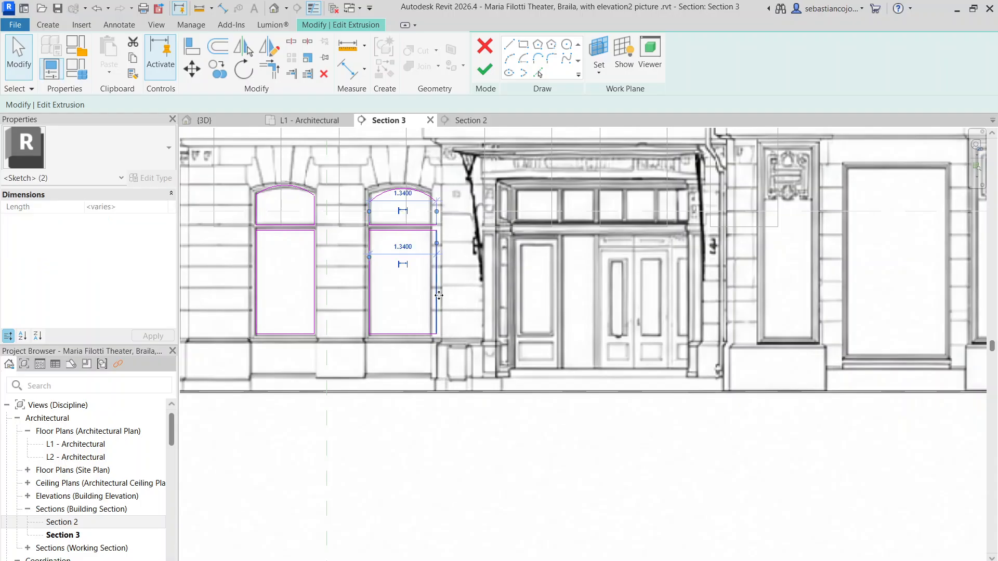
pyautogui.scroll(5, 439, 296)
pyautogui.scroll(-6, 423, 292)
pyautogui.click(368, 223)
pyautogui.scroll(4, 367, 222)
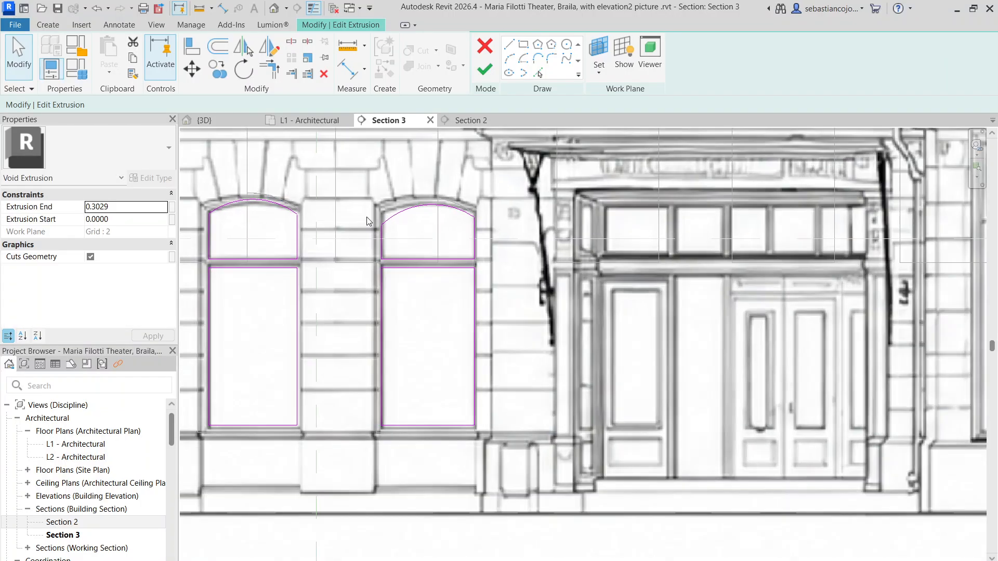
# Step: Reshape the arc of the upper pane outline on the window nearest the canopied entrance to follow the pictured arch
pyautogui.scroll(2, 384, 218)
pyautogui.moveTo(432, 199)
pyautogui.mouseDown()
pyautogui.moveTo(423, 191)
pyautogui.moveTo(464, 203)
pyautogui.moveTo(454, 197)
pyautogui.mouseUp()
pyautogui.scroll(2, 460, 201)
pyautogui.scroll(-7, 452, 200)
pyautogui.click(408, 250)
pyautogui.scroll(4, 391, 247)
pyautogui.moveTo(391, 240); pyautogui.dragTo(535, 435)
pyautogui.scroll(-5, 415, 281)
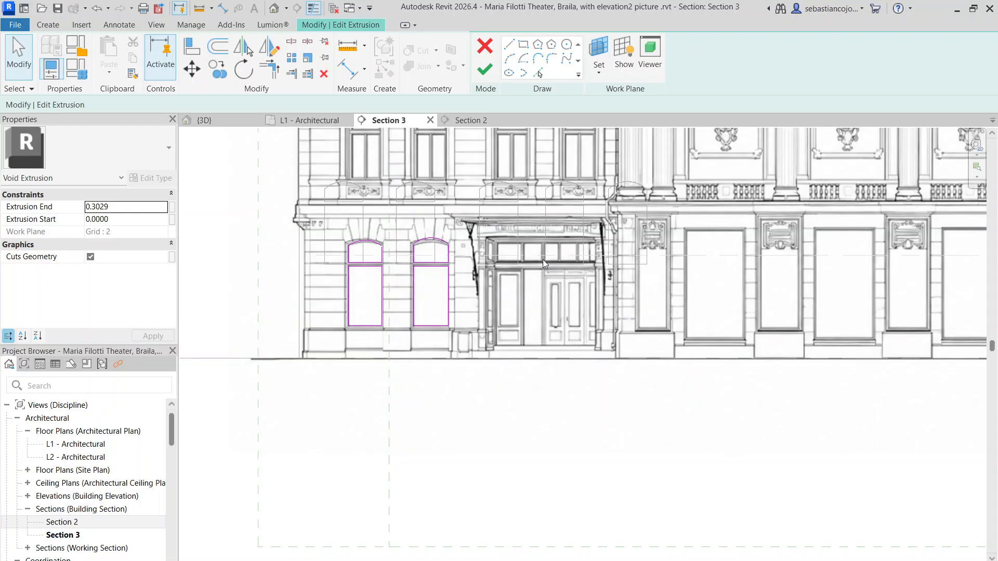
pyautogui.scroll(5, 448, 244)
pyautogui.scroll(2, 404, 228)
pyautogui.click(402, 220)
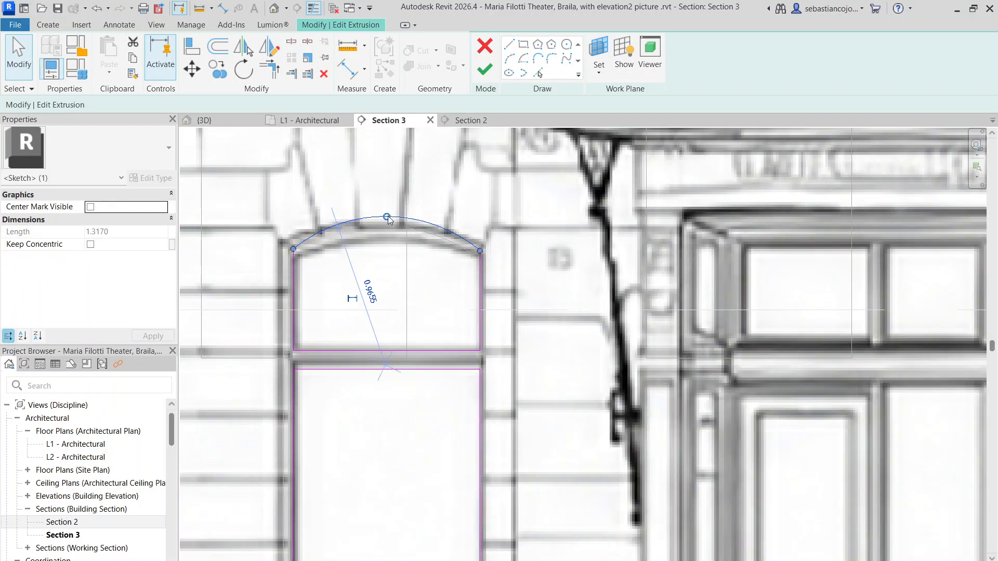
pyautogui.moveTo(385, 218); pyautogui.dragTo(385, 224)
pyautogui.scroll(-6, 374, 244)
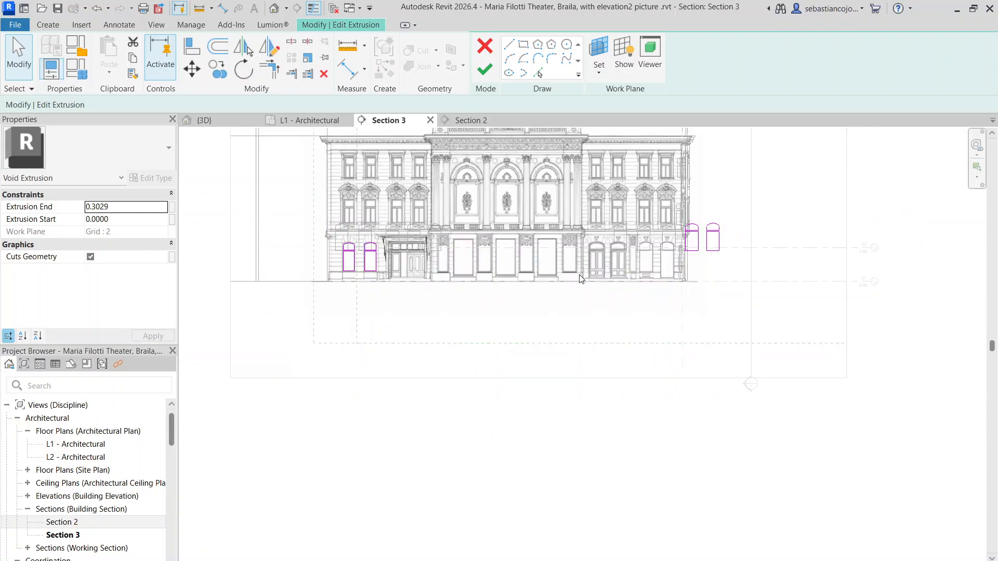
# Step: Move the nearer of the two leftover window outlines onto the first blank arched opening past the paired doors
pyautogui.moveTo(615, 280); pyautogui.dragTo(606, 312, button='middle')
pyautogui.scroll(5, 661, 315)
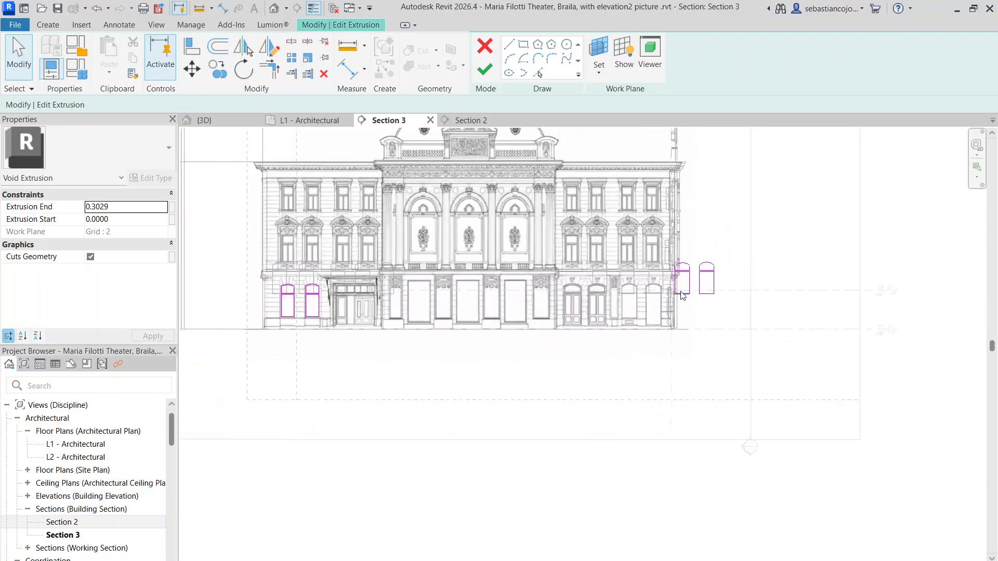
pyautogui.moveTo(600, 321); pyautogui.dragTo(626, 364)
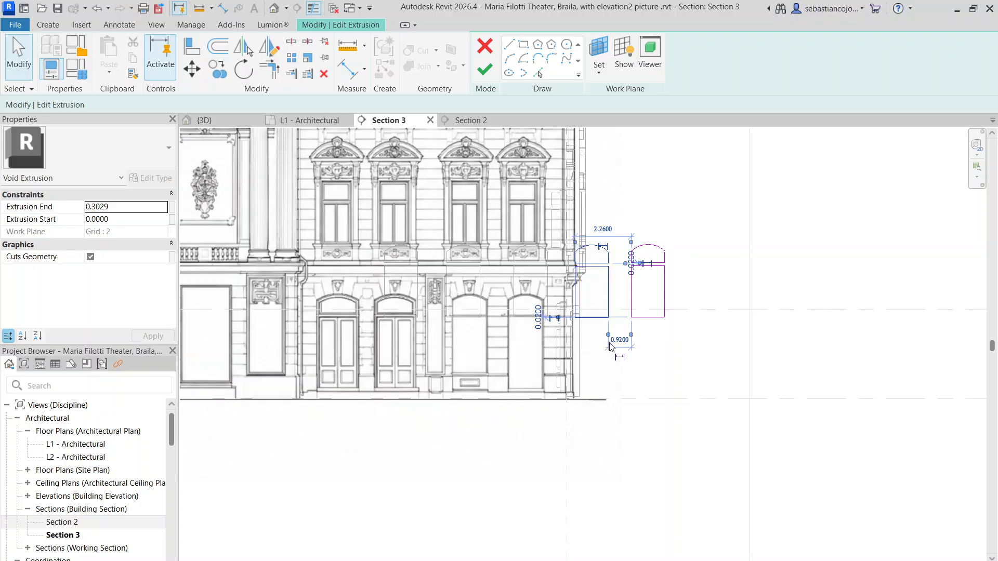
pyautogui.scroll(2, 597, 327)
pyautogui.moveTo(590, 311)
pyautogui.mouseDown()
pyautogui.moveTo(370, 407)
pyautogui.moveTo(380, 402)
pyautogui.mouseUp()
pyautogui.scroll(5, 367, 305)
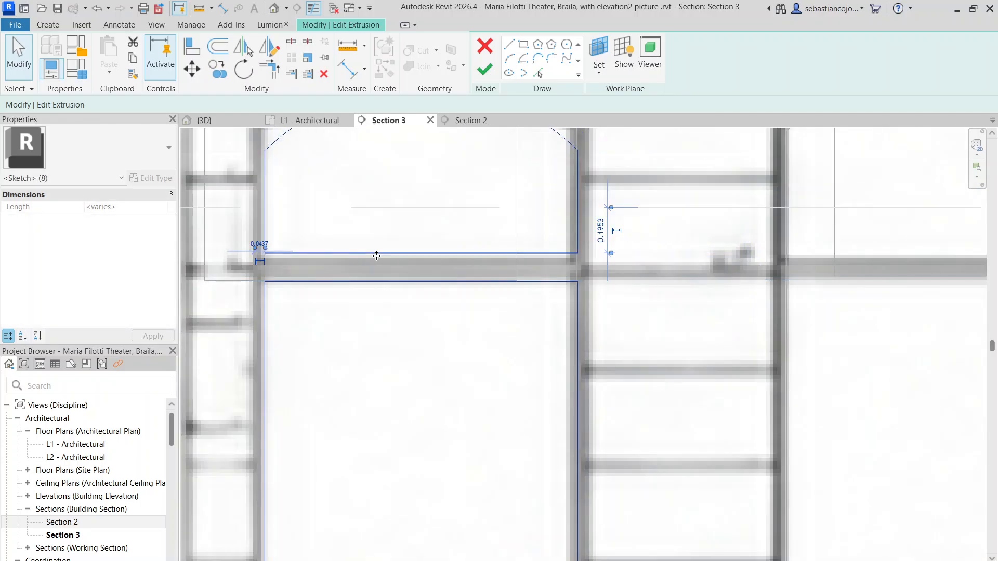
pyautogui.scroll(-5, 385, 270)
pyautogui.press('Escape')
# Step: Raise the upper pane outline's arc to fit the pictured arch of the first blank opening past the paired doors
pyautogui.scroll(3, 401, 190)
pyautogui.click(389, 201)
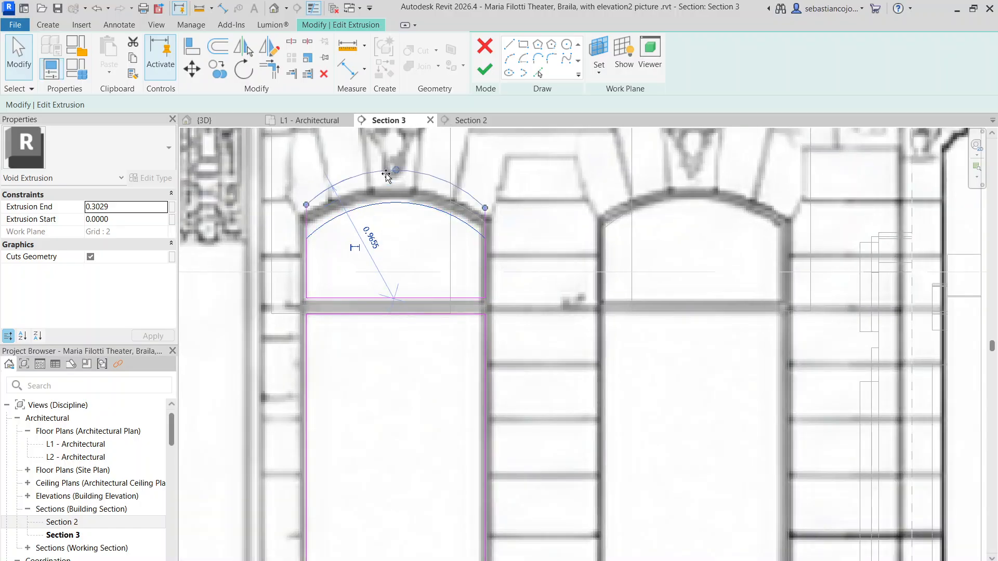
pyautogui.moveTo(390, 201); pyautogui.dragTo(391, 203)
pyautogui.scroll(-3, 391, 204)
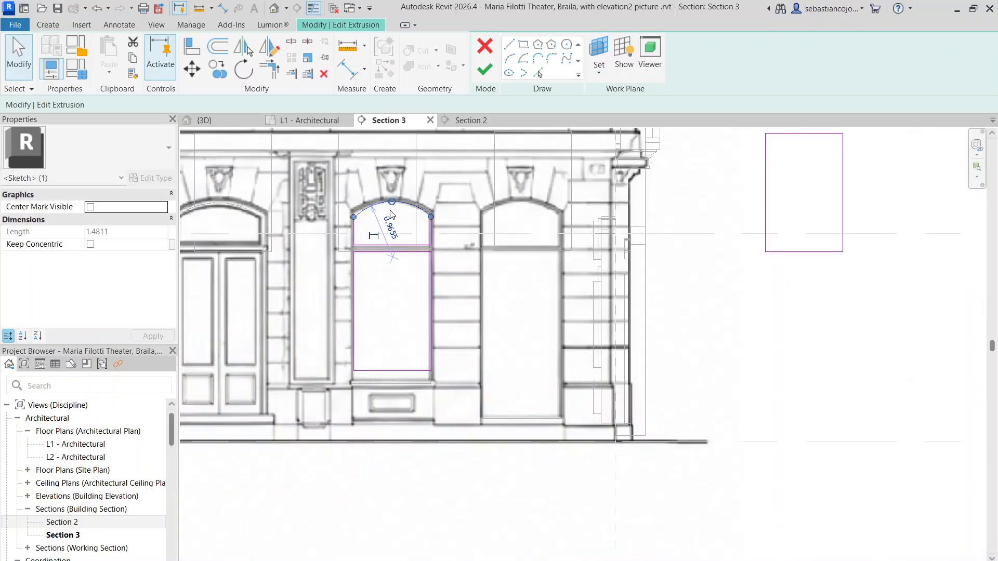
pyautogui.press('Escape')
# Step: Lower that opening's lower pane outline to the pictured sill and fit the outline's side edge to the glass
pyautogui.scroll(3, 411, 373)
pyautogui.moveTo(408, 369); pyautogui.dragTo(408, 392)
pyautogui.scroll(3, 448, 361)
pyautogui.scroll(-6, 468, 359)
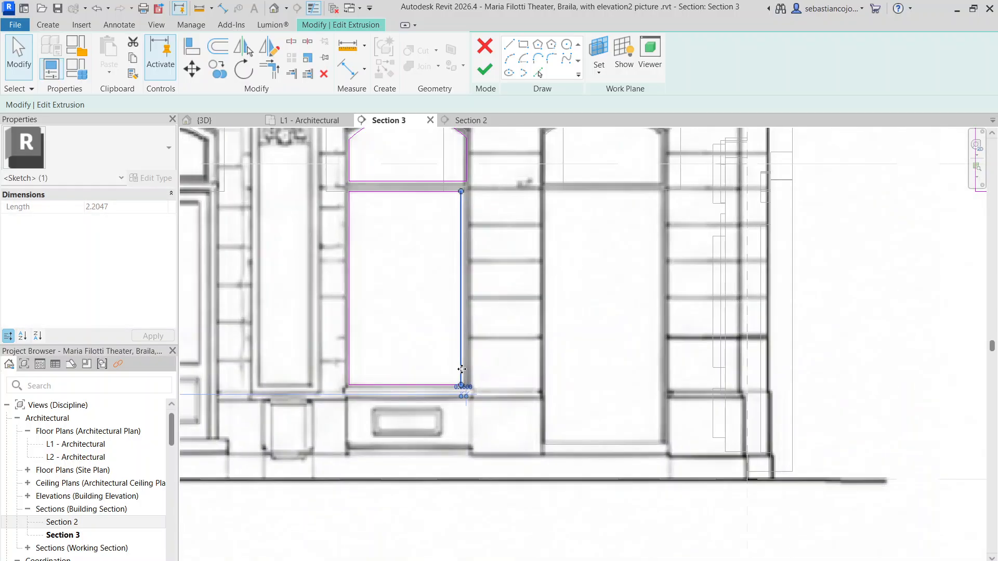
pyautogui.press('Escape')
pyautogui.scroll(4, 457, 271)
pyautogui.moveTo(480, 279); pyautogui.dragTo(470, 285)
pyautogui.scroll(-3, 470, 283)
pyautogui.press('Escape')
pyautogui.scroll(-4, 466, 297)
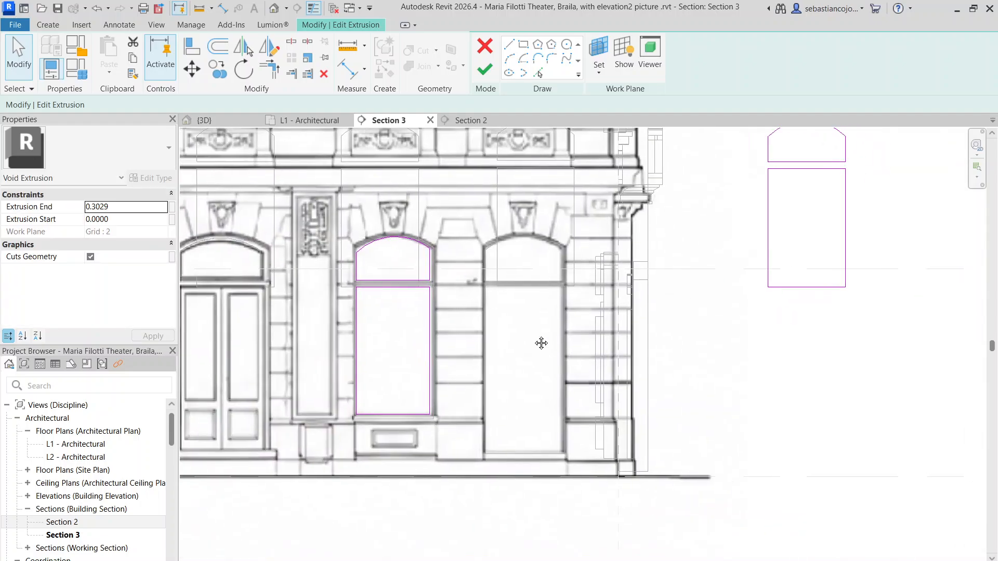
# Step: Move the last leftover window outline onto the blank arched opening nearest the building corner, matching its arc to the arch
pyautogui.moveTo(624, 264); pyautogui.dragTo(684, 351)
pyautogui.scroll(4, 624, 285)
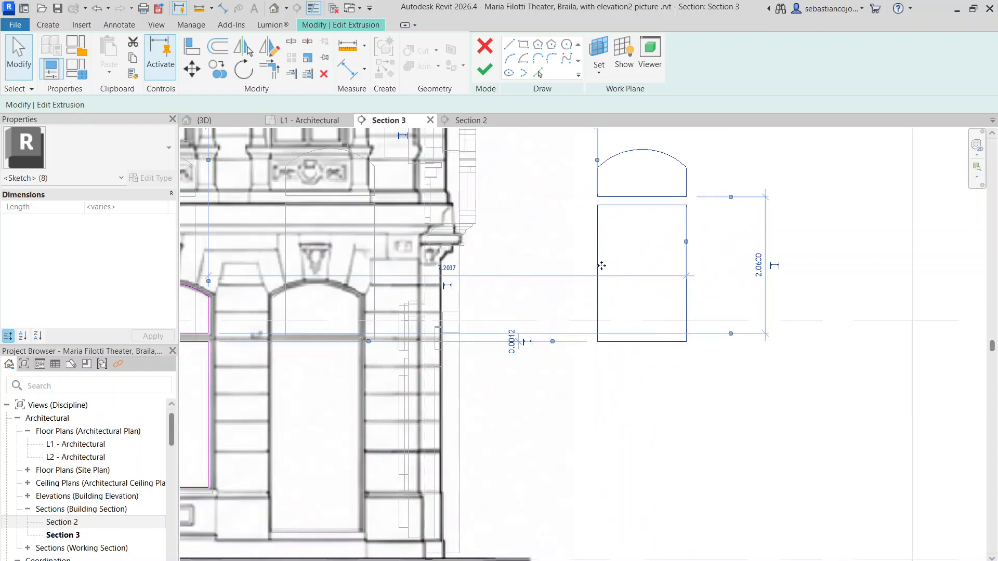
pyautogui.moveTo(597, 259)
pyautogui.mouseDown()
pyautogui.moveTo(349, 352)
pyautogui.moveTo(283, 393)
pyautogui.mouseUp()
pyautogui.scroll(4, 347, 220)
pyautogui.scroll(1, 348, 220)
pyautogui.moveTo(333, 222); pyautogui.dragTo(330, 230)
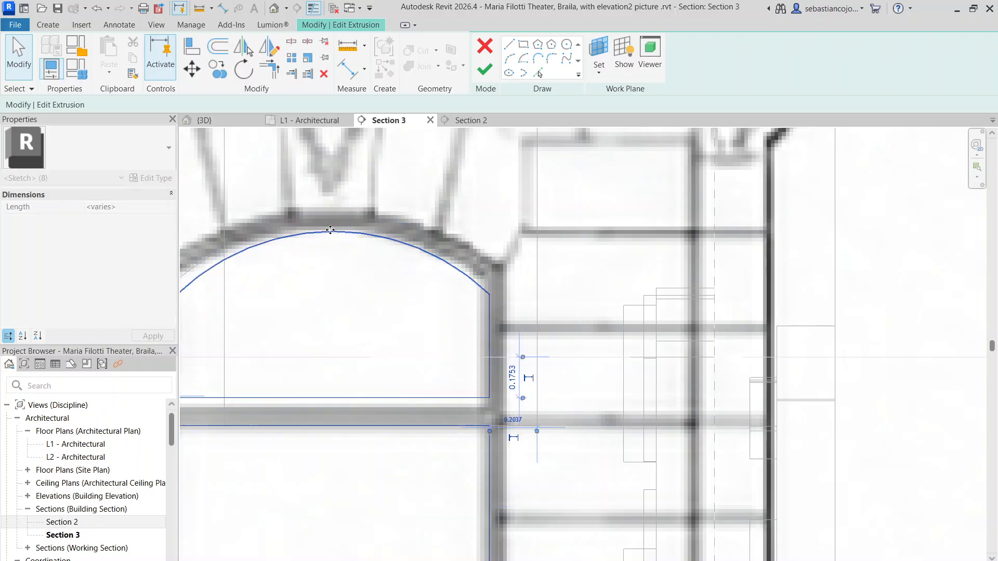
pyautogui.press('Escape')
# Step: Lower the corner opening's upper pane outline to the pictured transom and its lower pane outline to the threshold
pyautogui.scroll(-3, 333, 231)
pyautogui.scroll(3, 301, 322)
pyautogui.moveTo(313, 285); pyautogui.dragTo(314, 295)
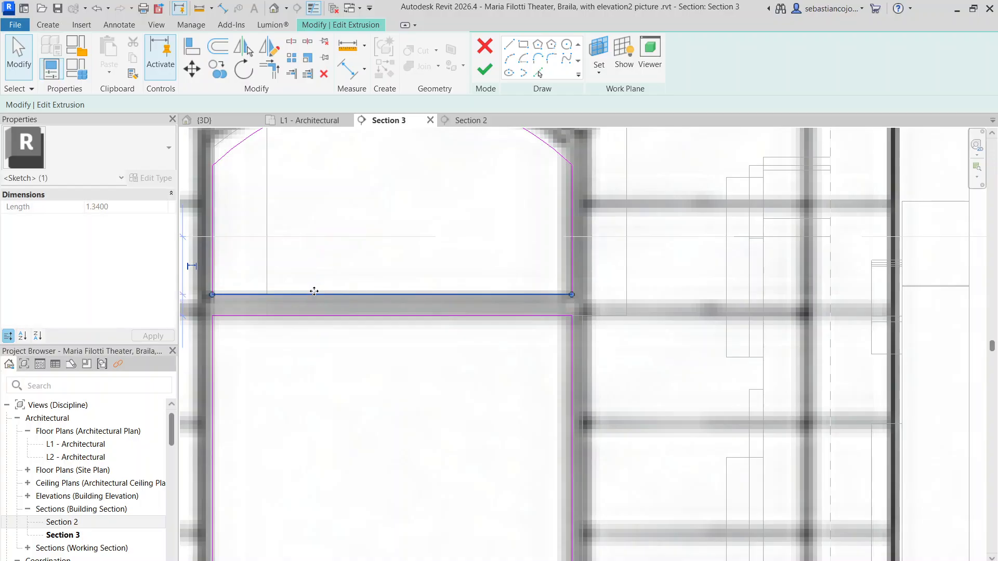
pyautogui.scroll(-4, 314, 291)
pyautogui.press('Escape')
pyautogui.scroll(1, 317, 442)
pyautogui.moveTo(320, 456); pyautogui.dragTo(344, 319, button='middle')
pyautogui.scroll(-1, 347, 321)
pyautogui.click(334, 396)
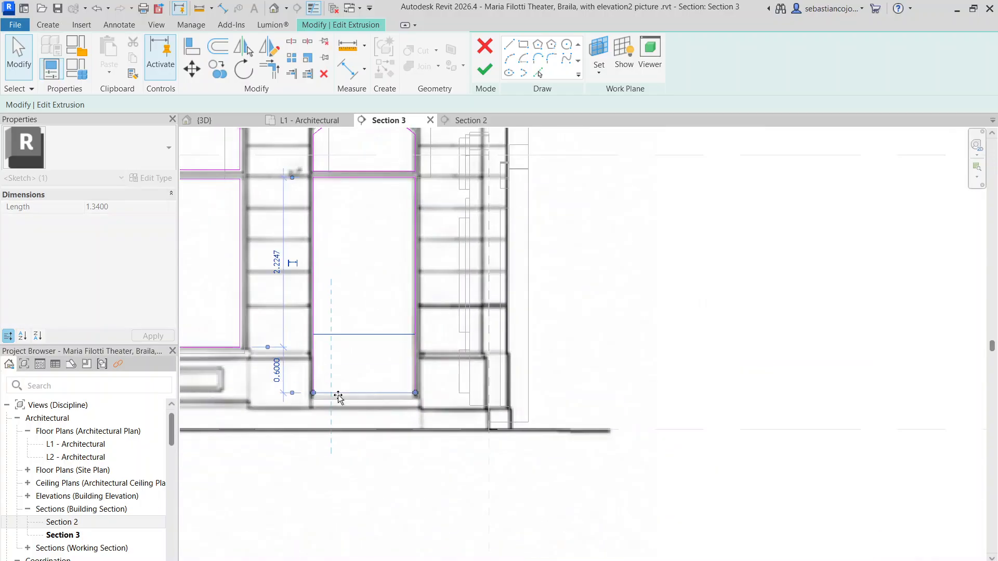
pyautogui.scroll(-3, 355, 313)
pyautogui.press('Escape')
# Step: Fit the arc of the corner opening's upper pane outline to the pictured arch
pyautogui.scroll(5, 338, 241)
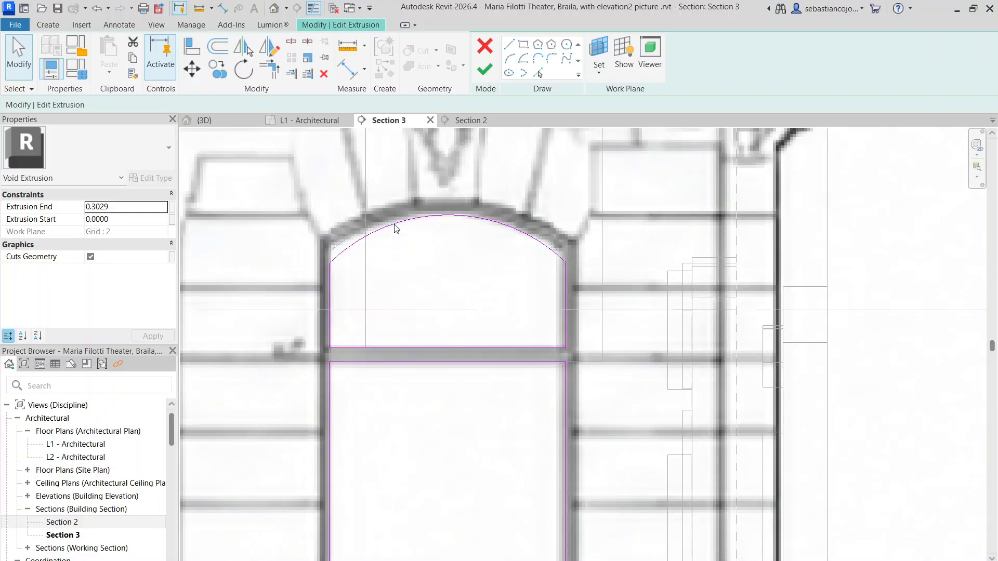
pyautogui.click(398, 211)
pyautogui.moveTo(399, 210); pyautogui.dragTo(403, 218)
pyautogui.scroll(-5, 403, 218)
pyautogui.press('Escape')
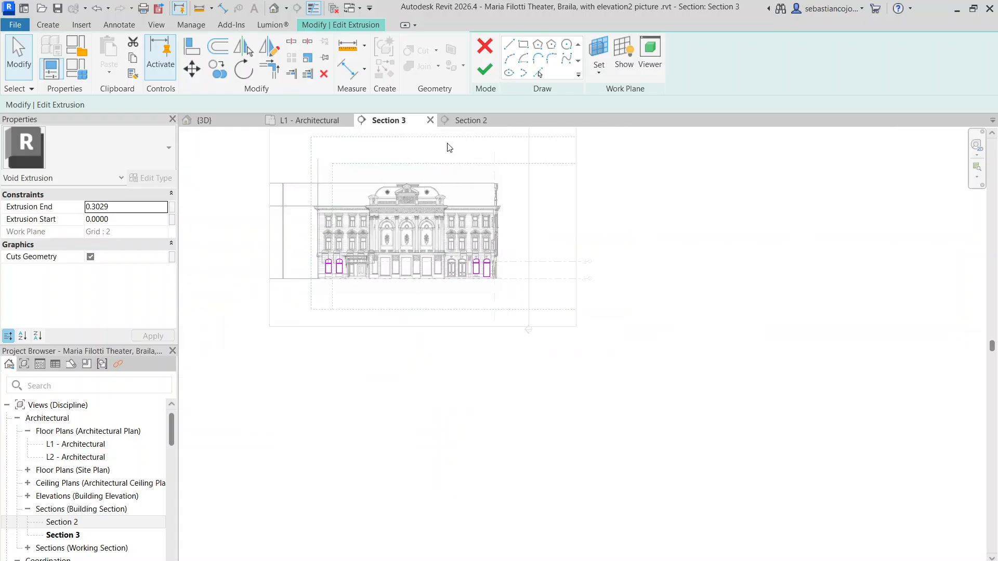
# Step: Finish the void extrusion sketch, check the side facade windows in the 3D view, and finish the in-place model
pyautogui.click(485, 70)
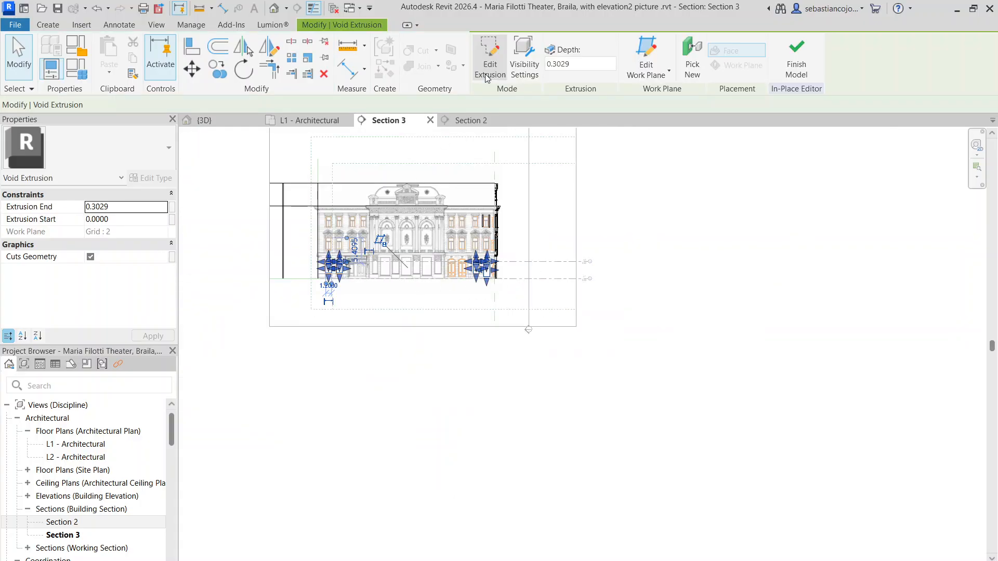
pyautogui.click(218, 118)
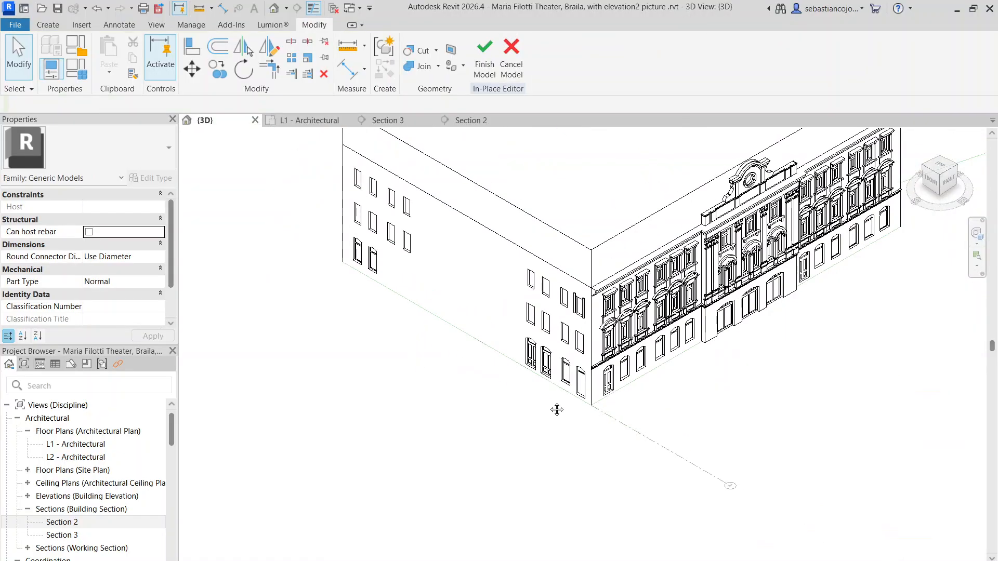
pyautogui.moveTo(557, 410); pyautogui.dragTo(509, 432, button='middle')
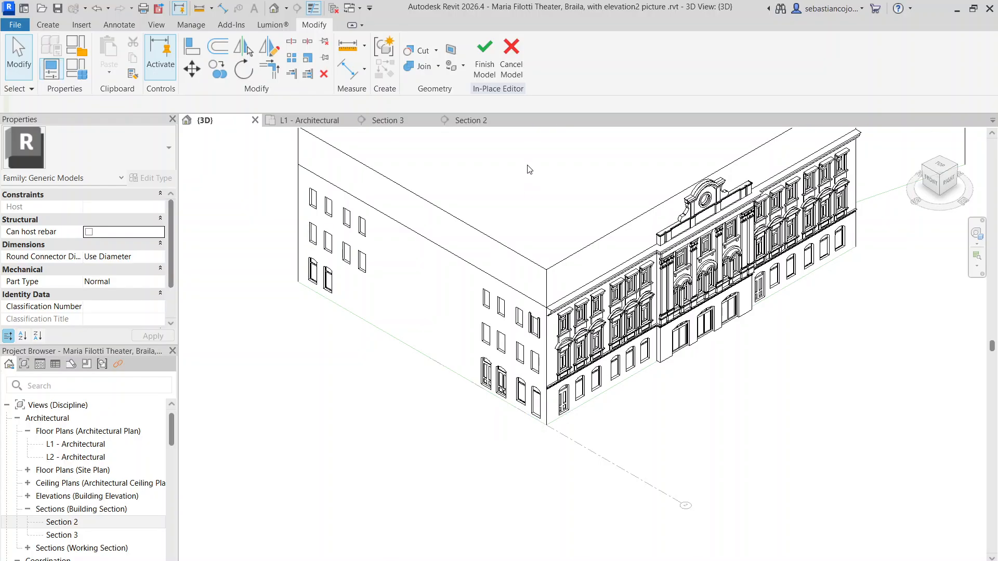
pyautogui.click(485, 63)
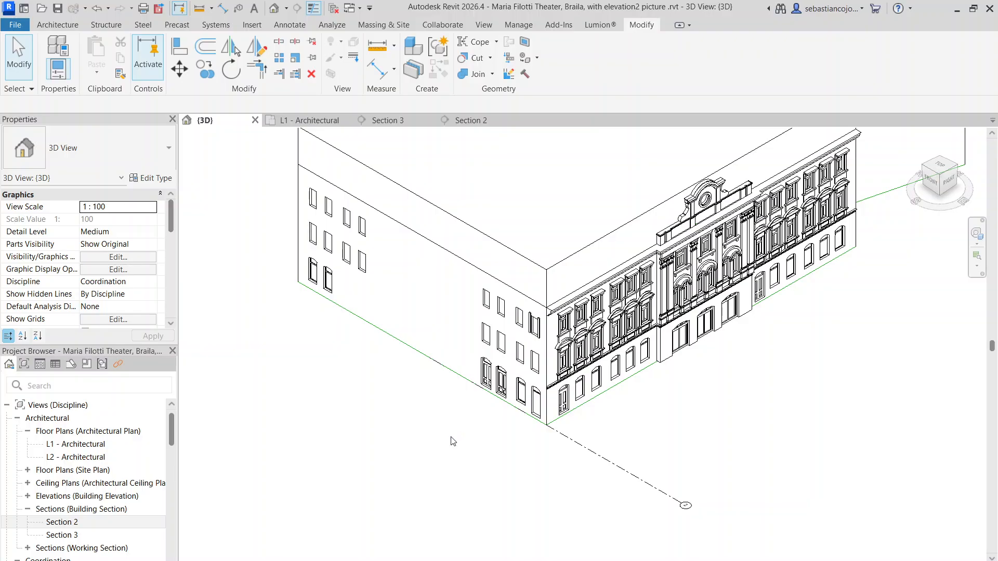
# Step: Reopen the building mass for in-place editing and pick the void extrusion that forms the front facade's top-floor window panes
pyautogui.scroll(3, 578, 285)
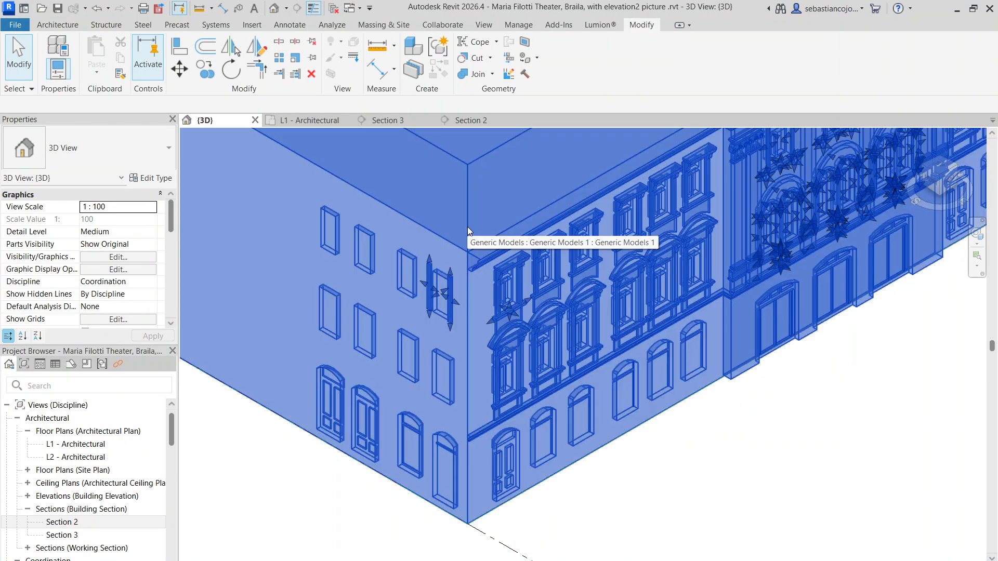
pyautogui.click(468, 229)
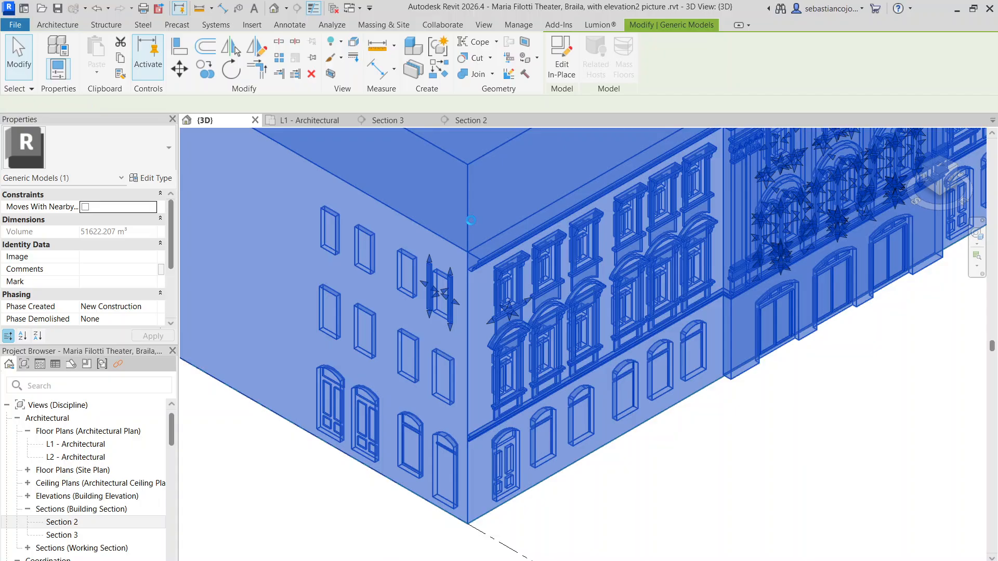
pyautogui.scroll(4, 506, 297)
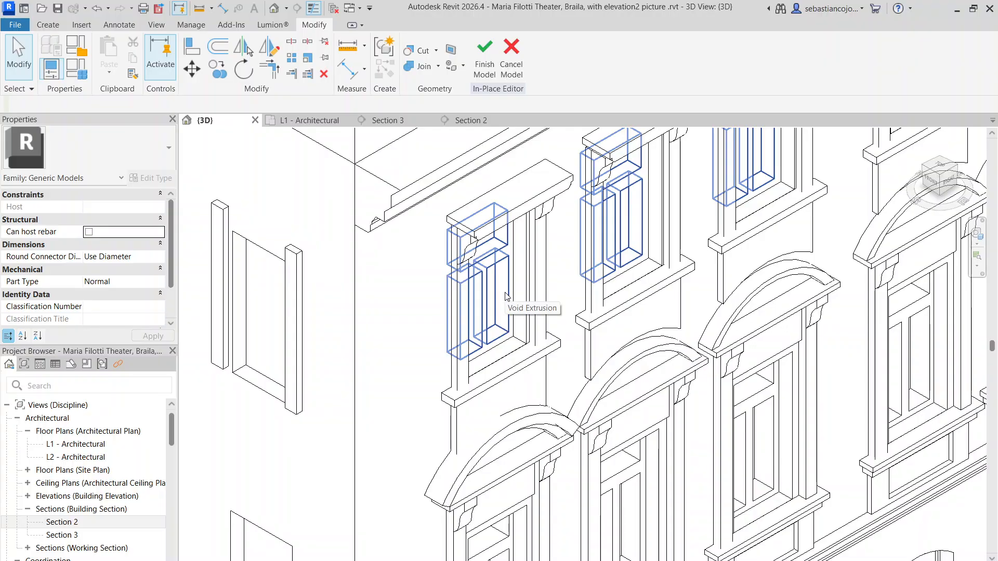
pyautogui.click(506, 294)
pyautogui.scroll(2, 505, 294)
pyautogui.click(504, 323)
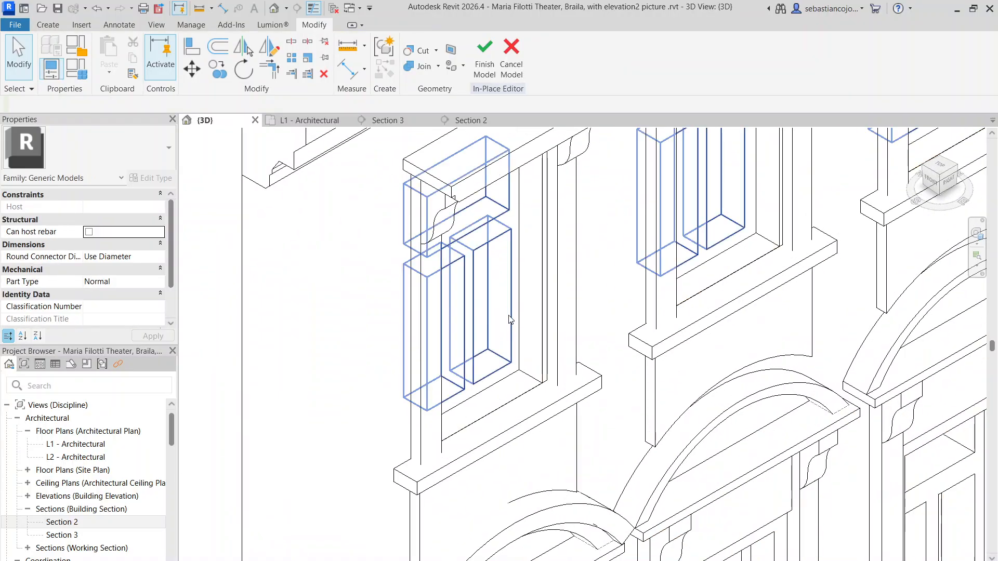
pyautogui.doubleClick(510, 320)
pyautogui.click(492, 75)
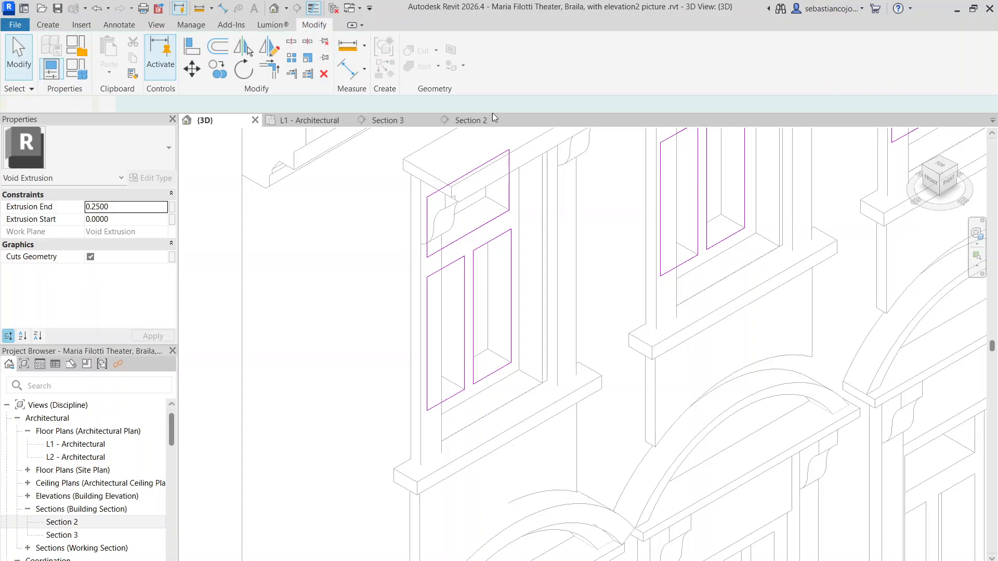
# Step: Copy the top-floor window pane void about 1.6 m along the front facade toward the building corner
pyautogui.click(217, 70)
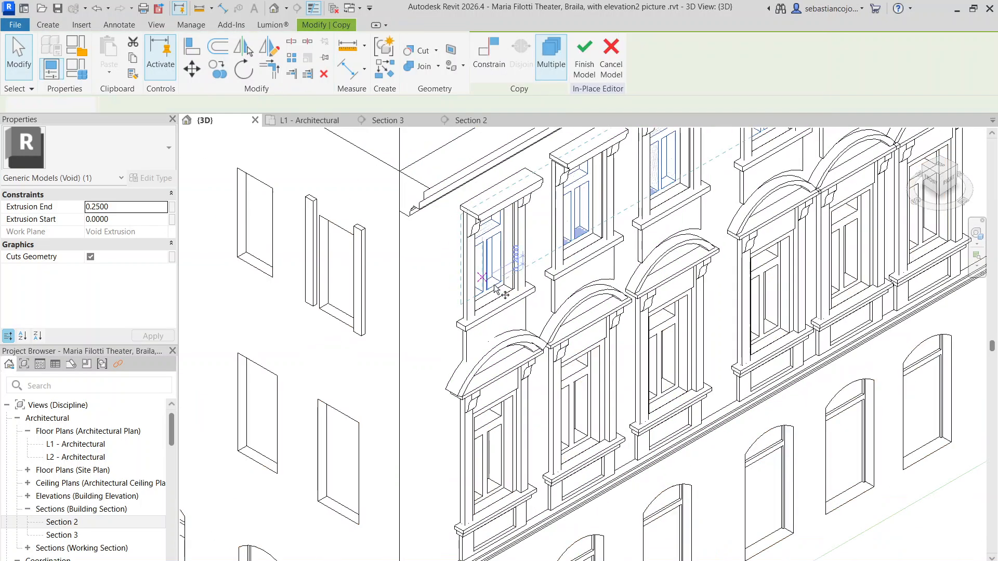
pyautogui.click(505, 283)
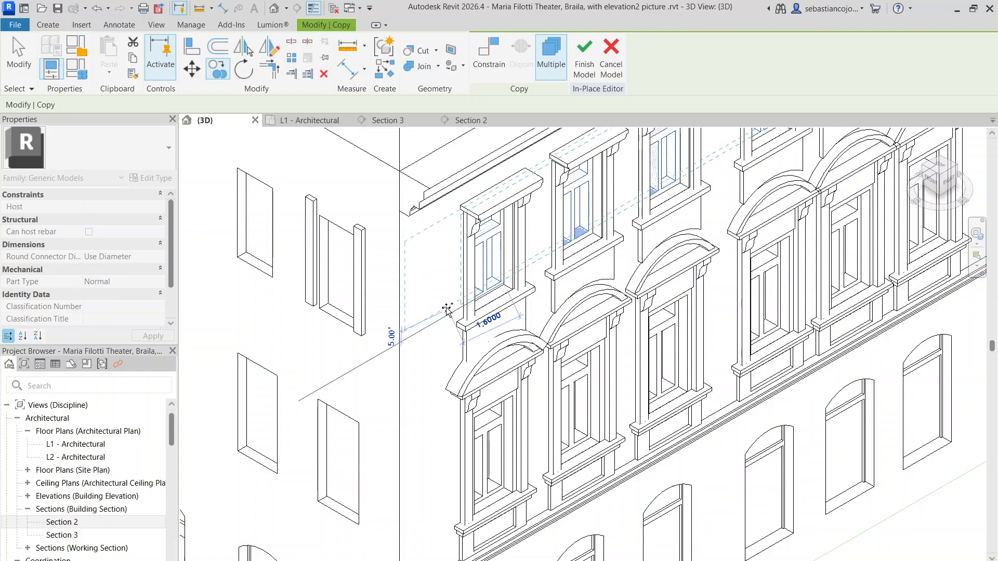
pyautogui.click(448, 308)
pyautogui.scroll(-3, 450, 308)
pyautogui.scroll(-2, 451, 308)
pyautogui.press('Escape')
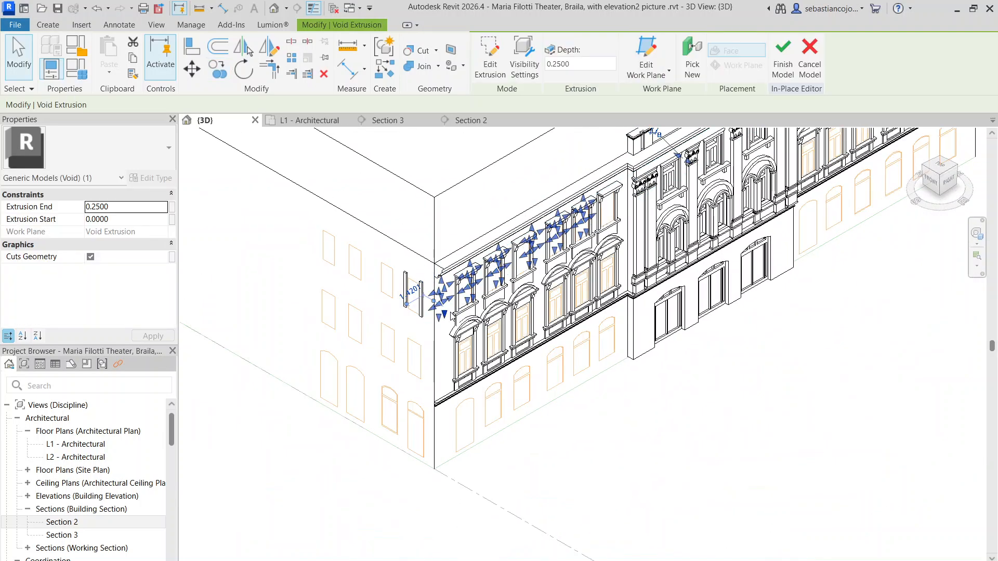
# Step: Select the copied top-floor pane void and rehost it to work plane Grid : 2, placing it on the side facade
pyautogui.scroll(5, 450, 308)
pyautogui.press('Escape')
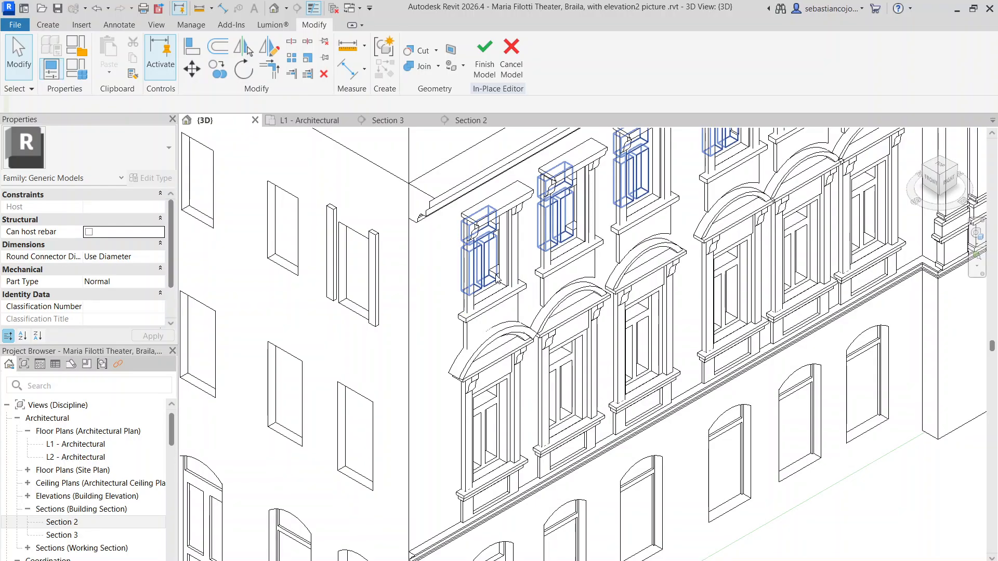
pyautogui.scroll(5, 496, 281)
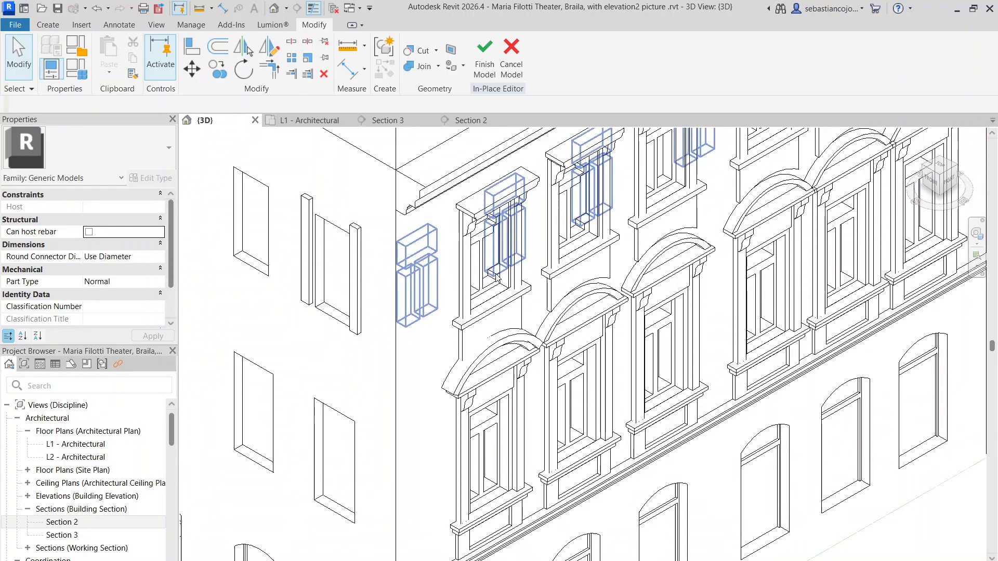
pyautogui.click(488, 287)
pyautogui.scroll(-8, 489, 287)
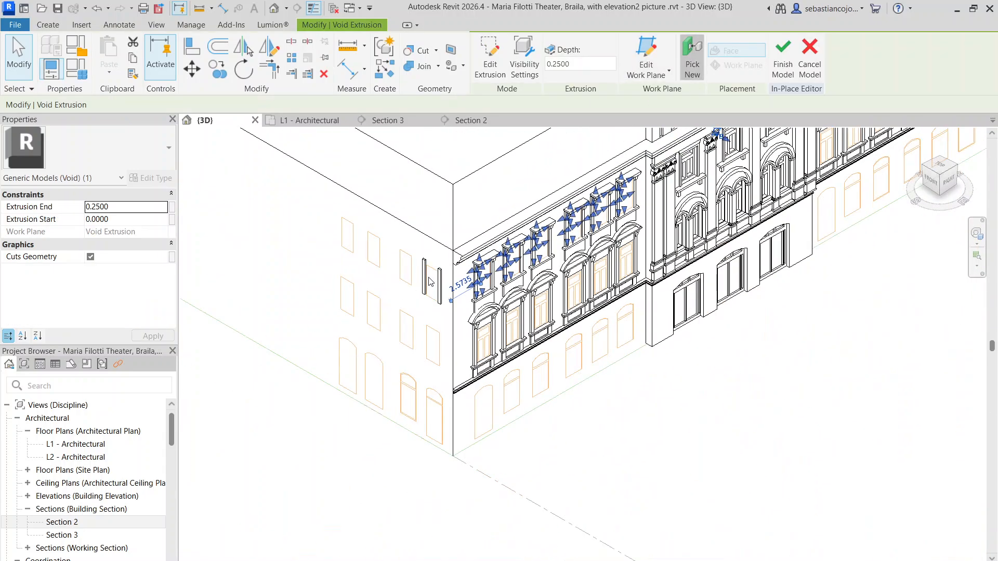
pyautogui.scroll(-5, 431, 280)
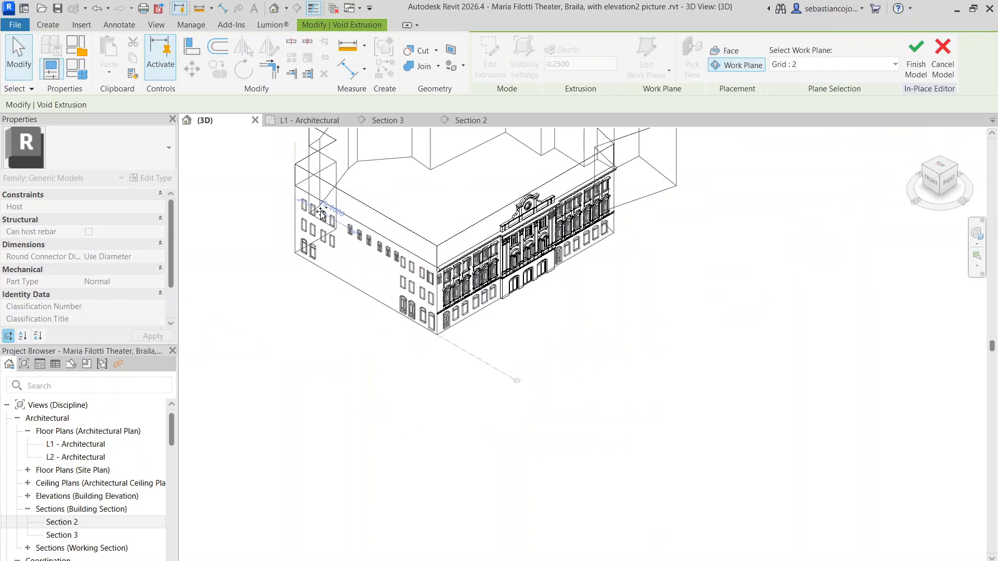
pyautogui.scroll(4, 321, 213)
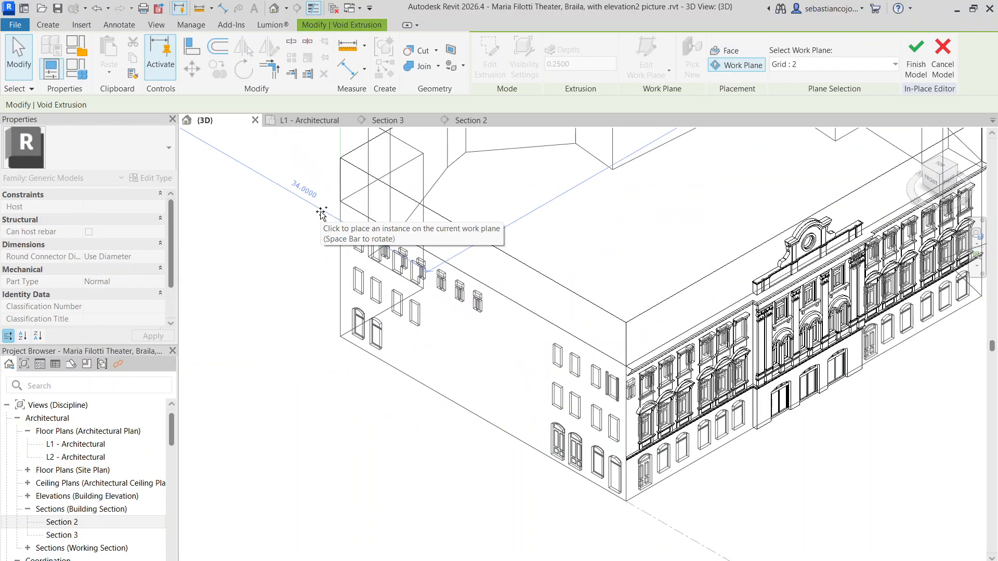
pyautogui.click(448, 293)
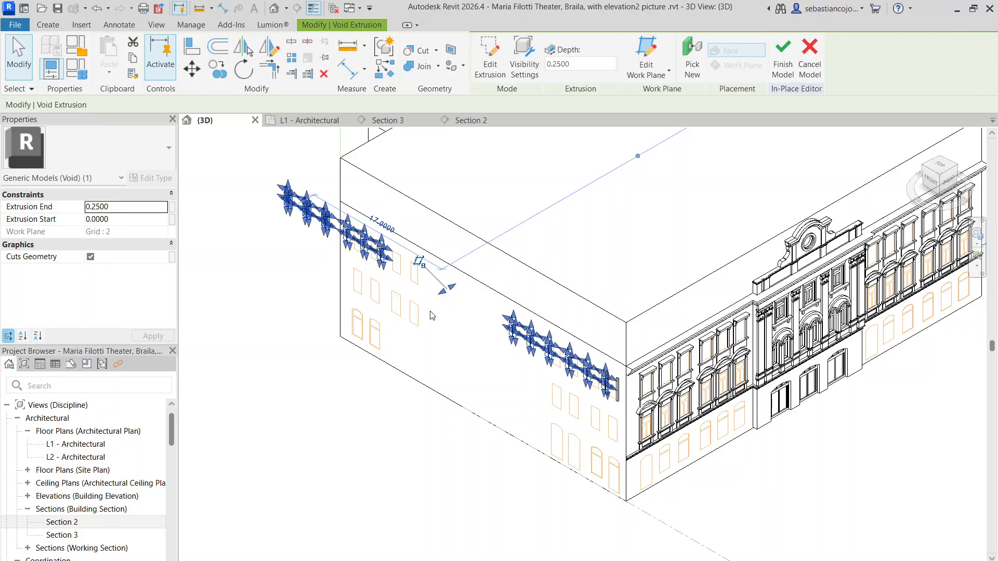
# Step: In Section 3, move the rehosted pane voids onto the pictured top-floor windows, aligning the first set with the window farthest from the building corner
pyautogui.click(389, 120)
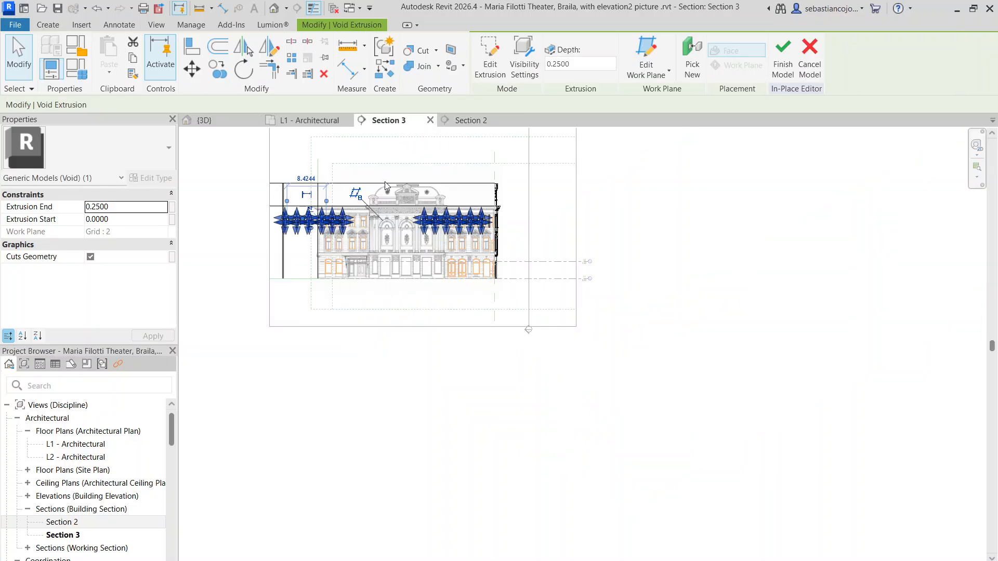
pyautogui.scroll(5, 300, 254)
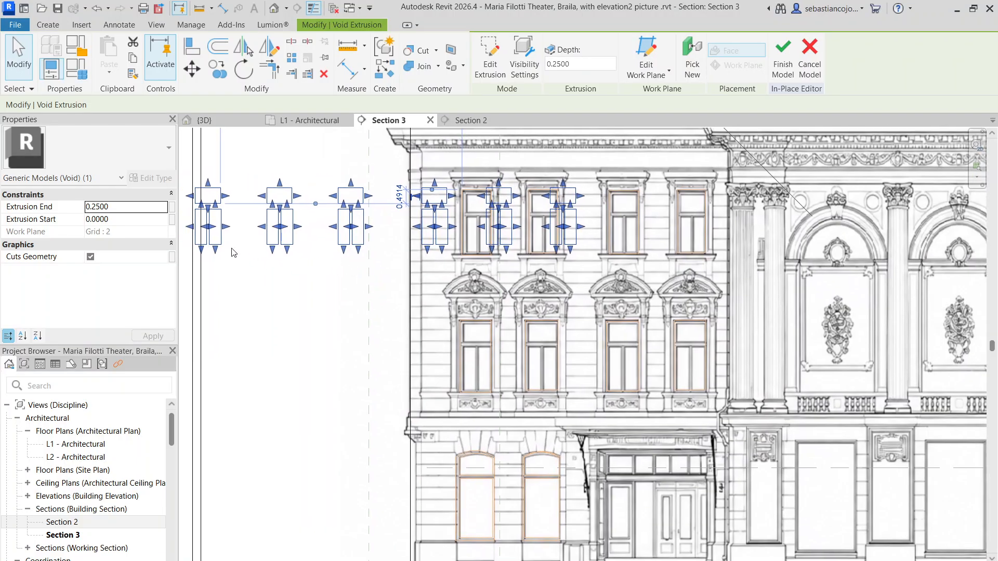
pyautogui.scroll(2, 232, 253)
pyautogui.moveTo(275, 238); pyautogui.dragTo(557, 234)
pyautogui.scroll(6, 557, 234)
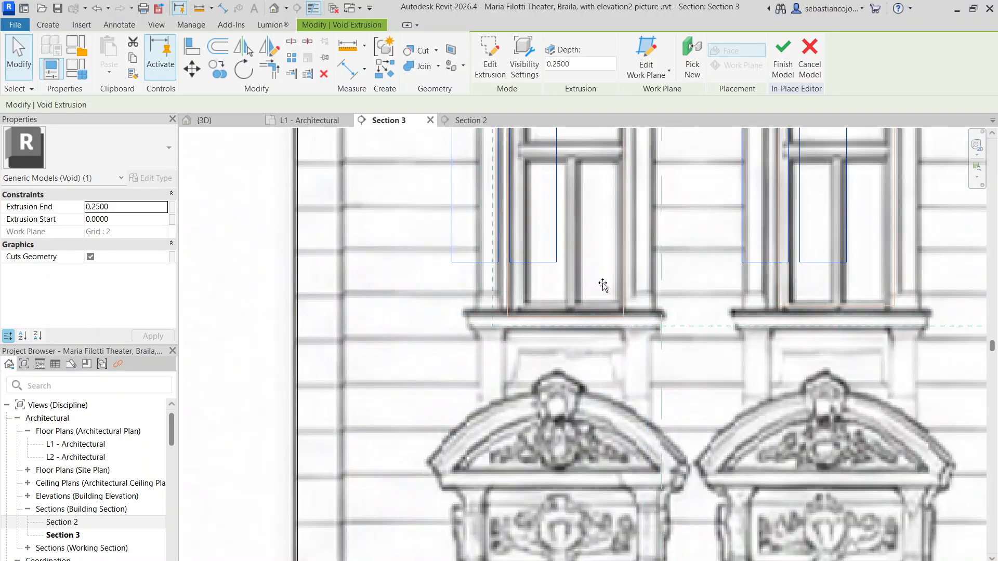
pyautogui.moveTo(603, 285); pyautogui.dragTo(616, 252)
pyautogui.scroll(3, 553, 284)
pyautogui.scroll(-8, 616, 251)
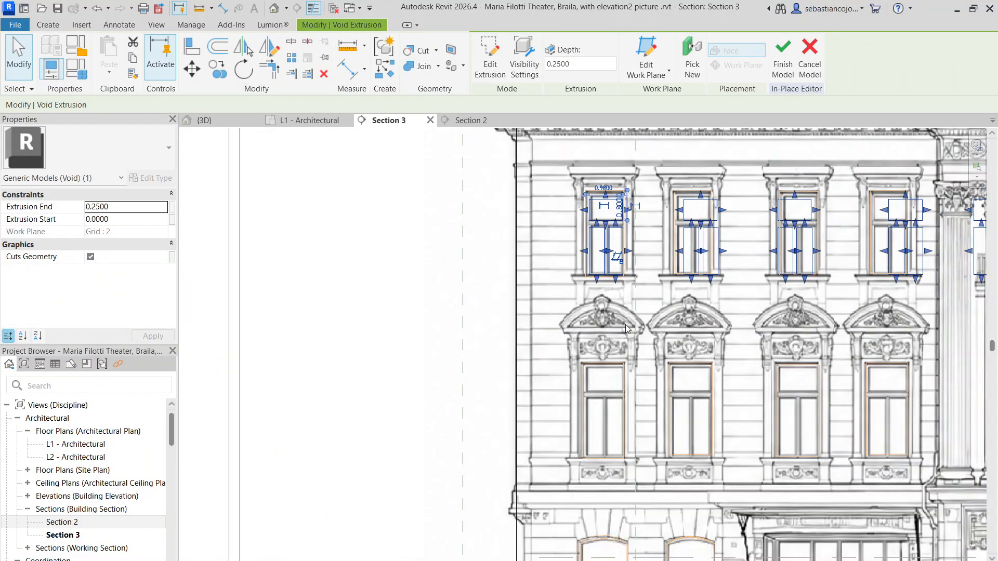
pyautogui.scroll(7, 560, 201)
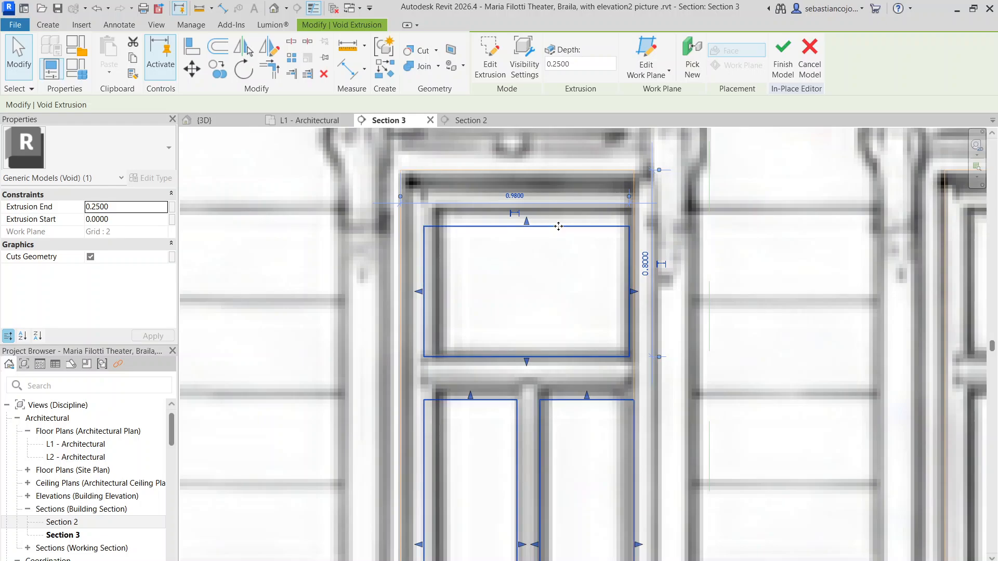
pyautogui.scroll(-4, 613, 274)
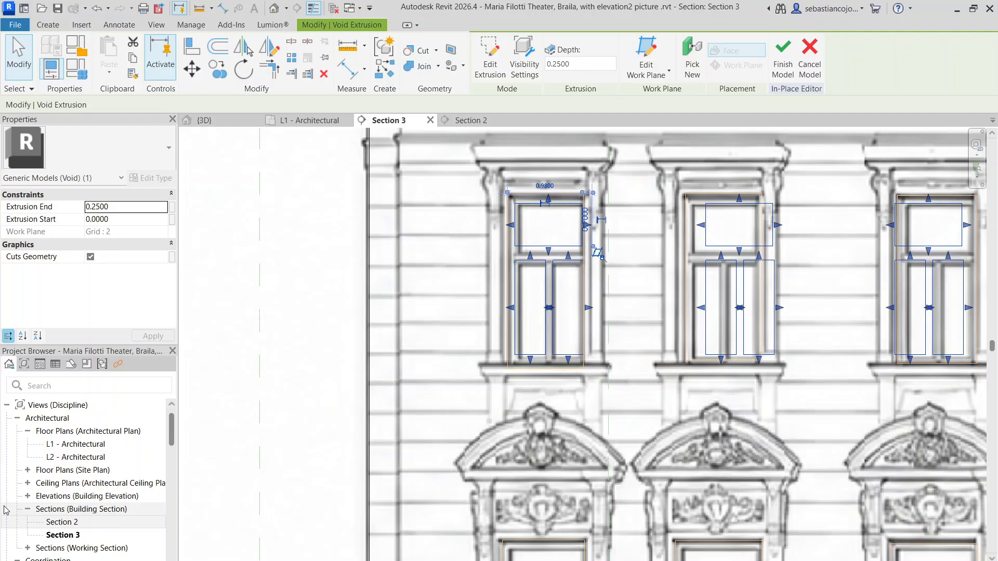
# Step: Finish the in-place model and check the side facade's top-floor pane voids in Section 3 and the 3D view
pyautogui.click(784, 55)
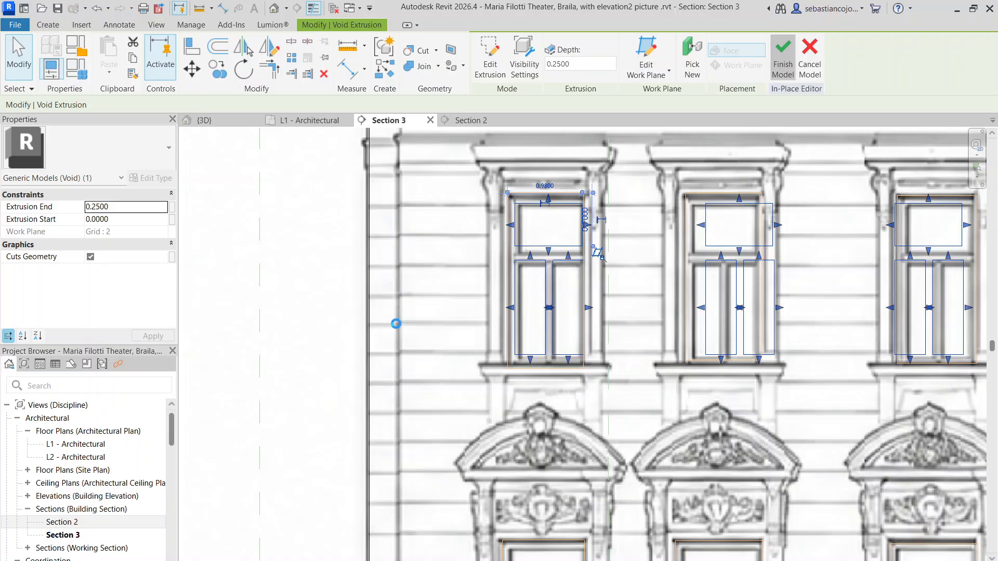
pyautogui.scroll(-3, 394, 329)
pyautogui.scroll(-7, 394, 329)
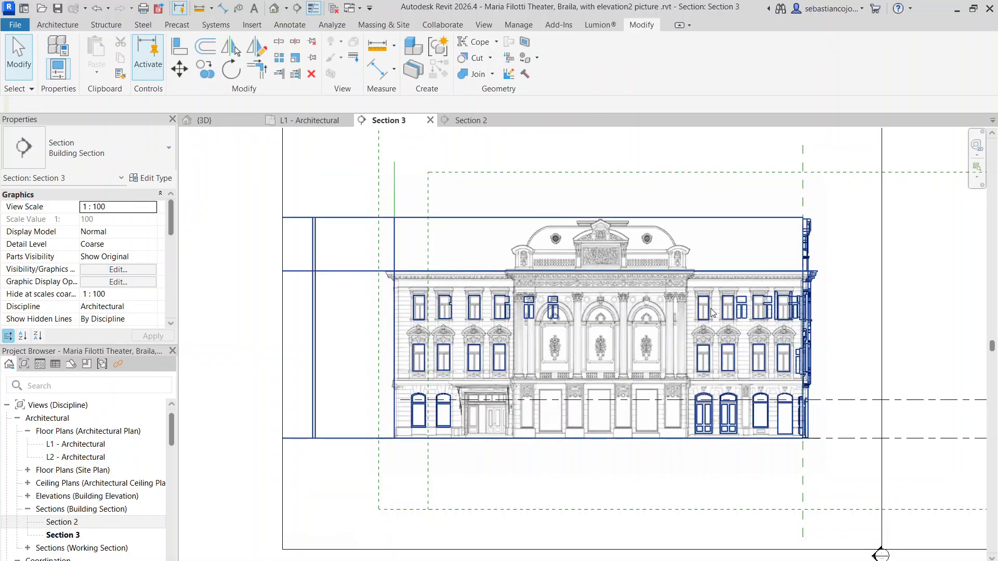
pyautogui.scroll(3, 710, 305)
pyautogui.scroll(-3, 659, 362)
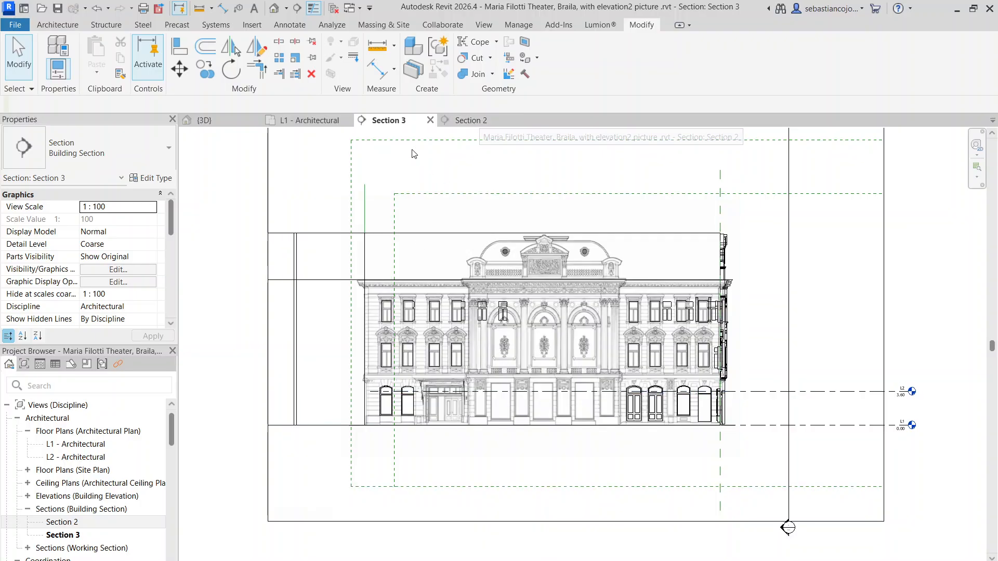
pyautogui.click(222, 124)
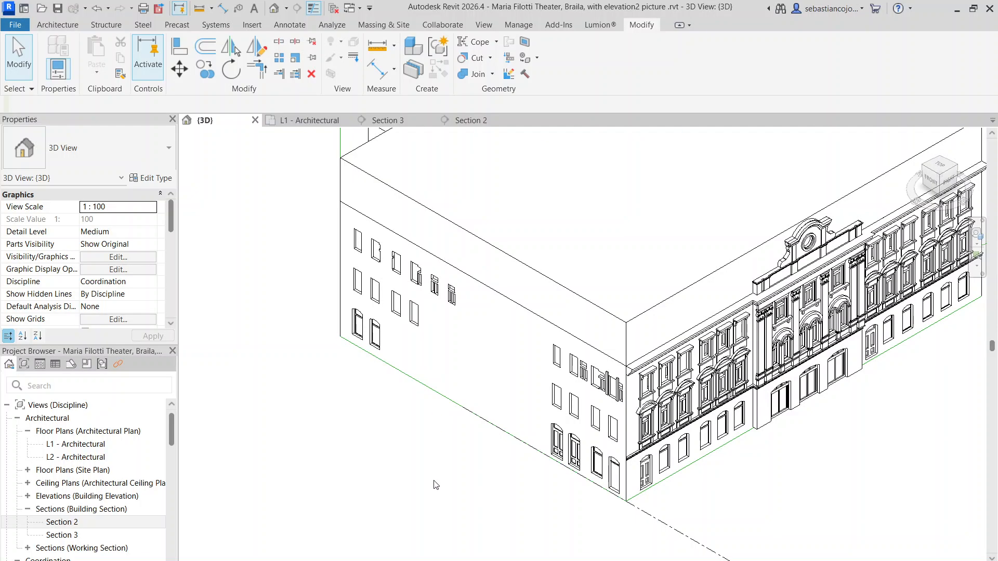
pyautogui.scroll(-4, 561, 550)
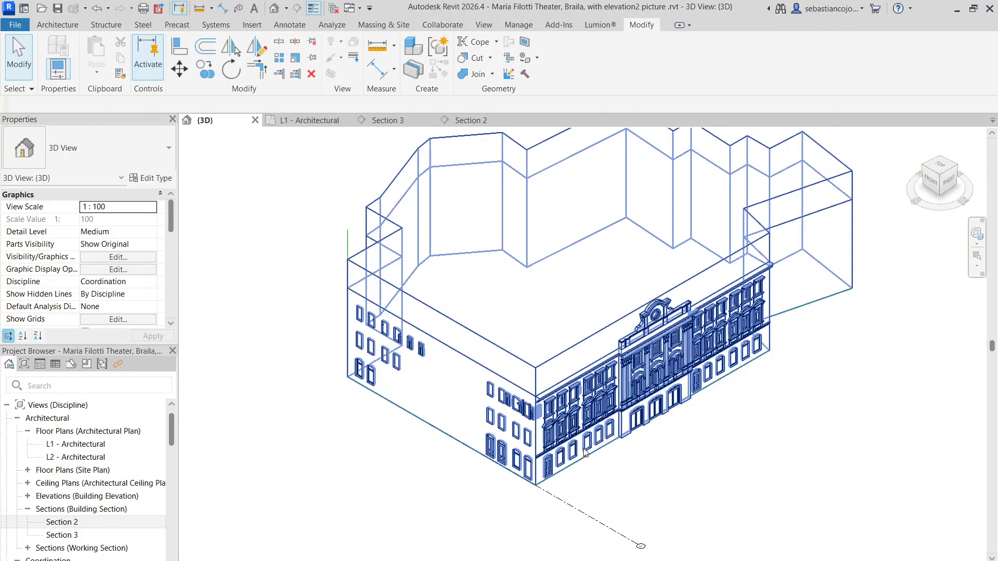
pyautogui.moveTo(661, 377); pyautogui.dragTo(636, 416, button='middle')
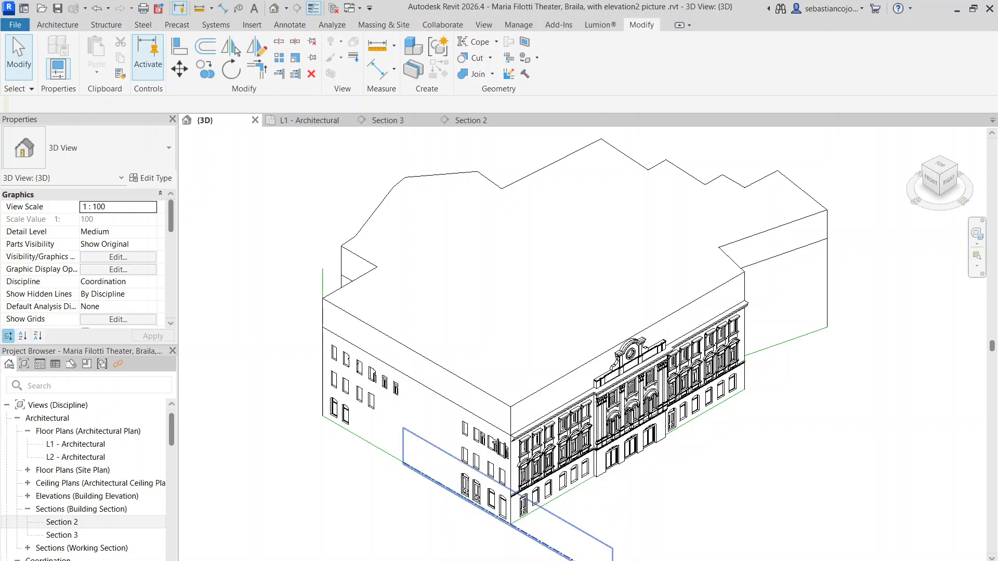
pyautogui.click(525, 560)
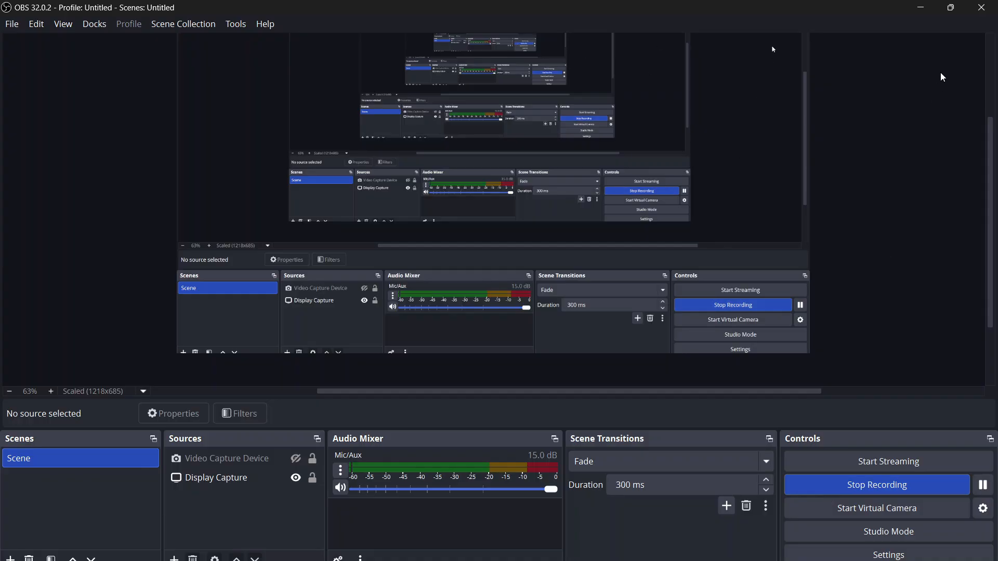